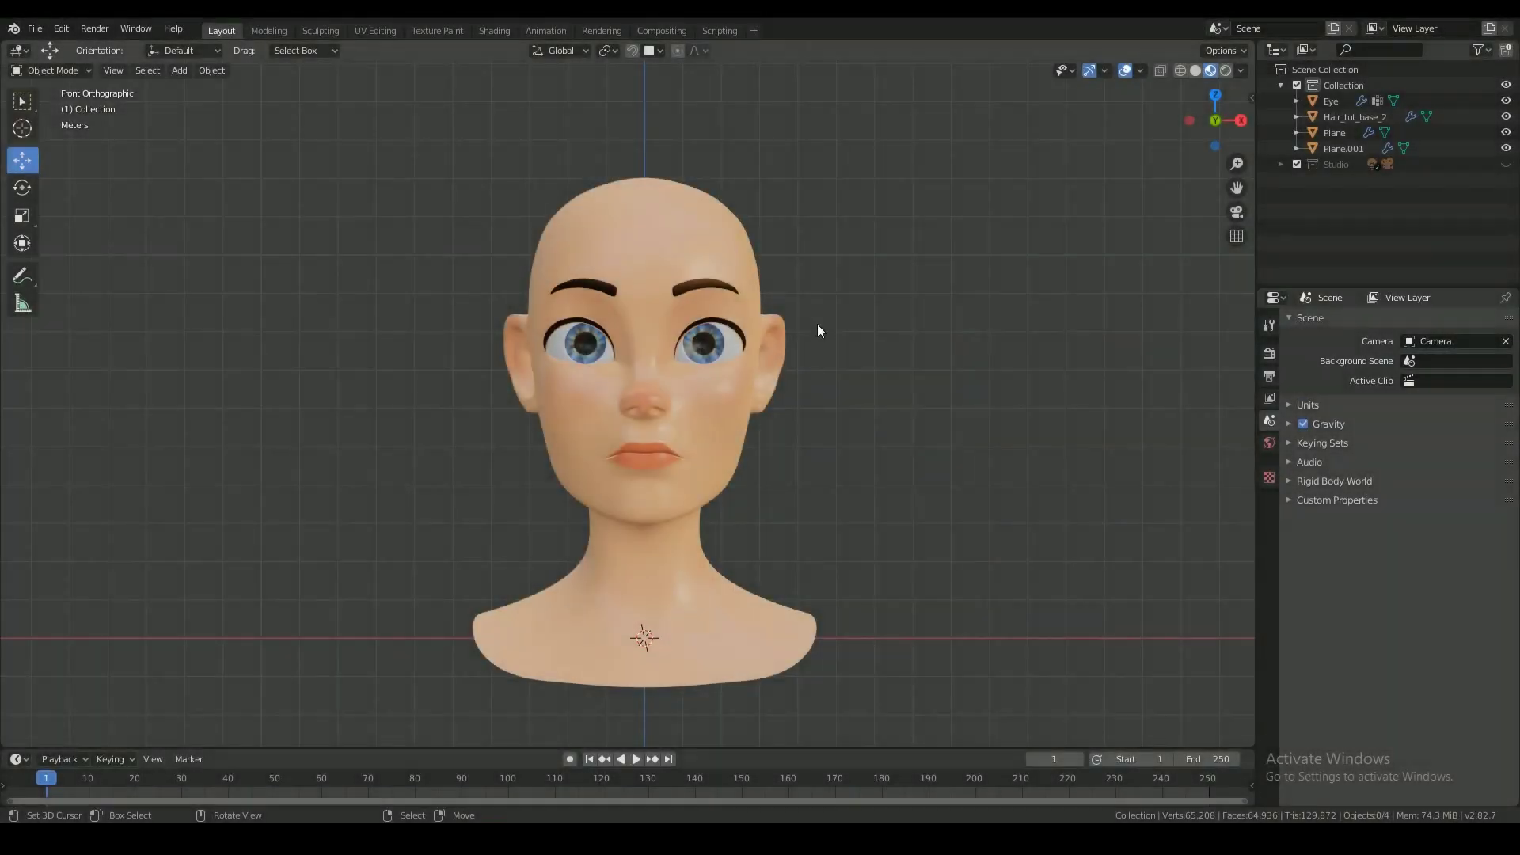
- Add a Bezier curve and raise it along Z until it sits just above the crown of the head
middle_click_drag(900, 434, 777, 463)
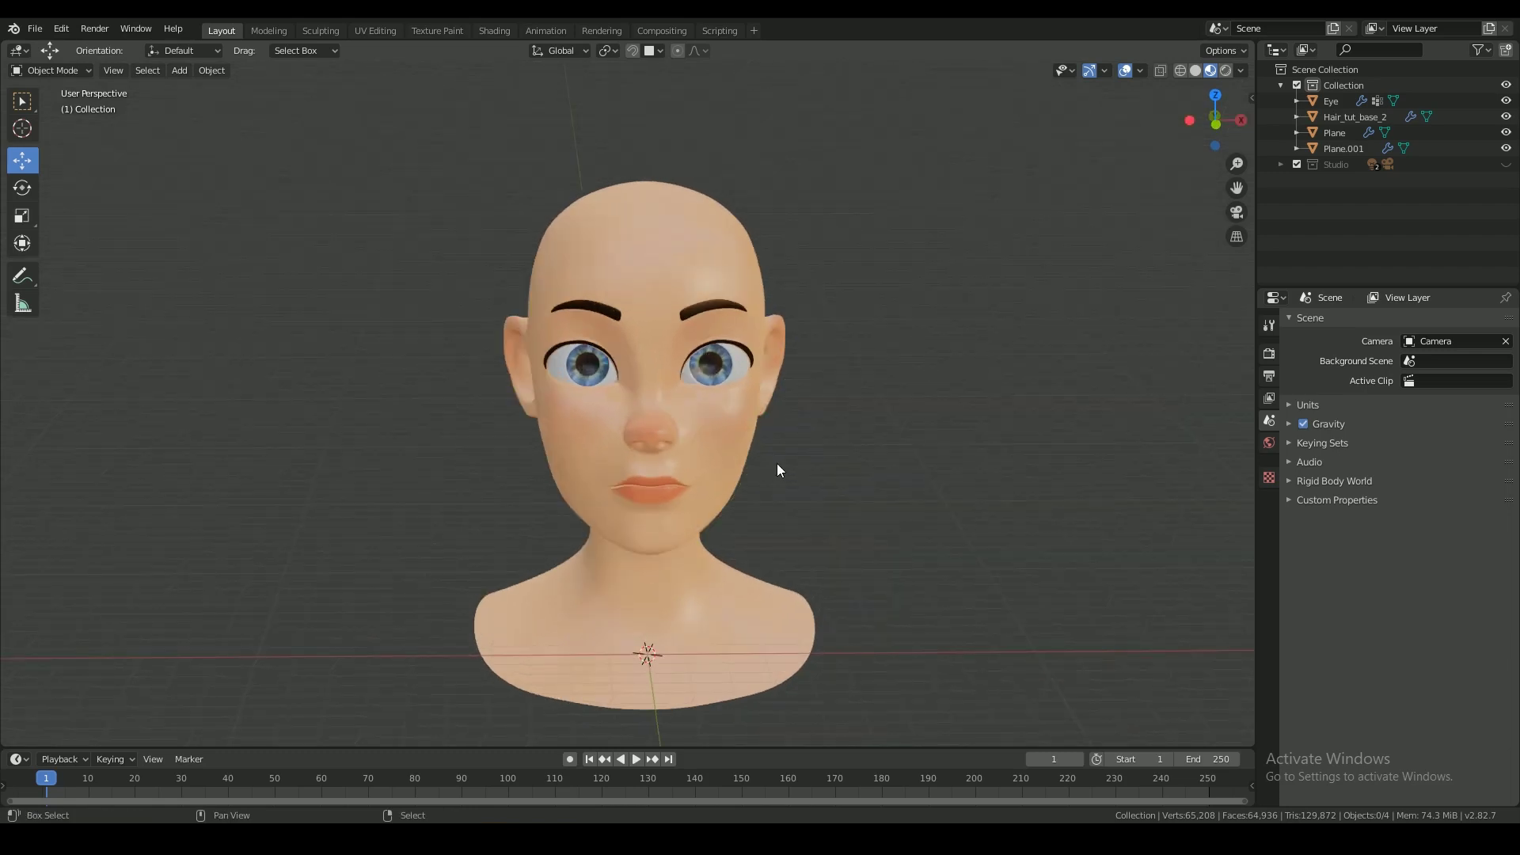
key("shift+a")
mouse_move(777, 463)
left_click(839, 463)
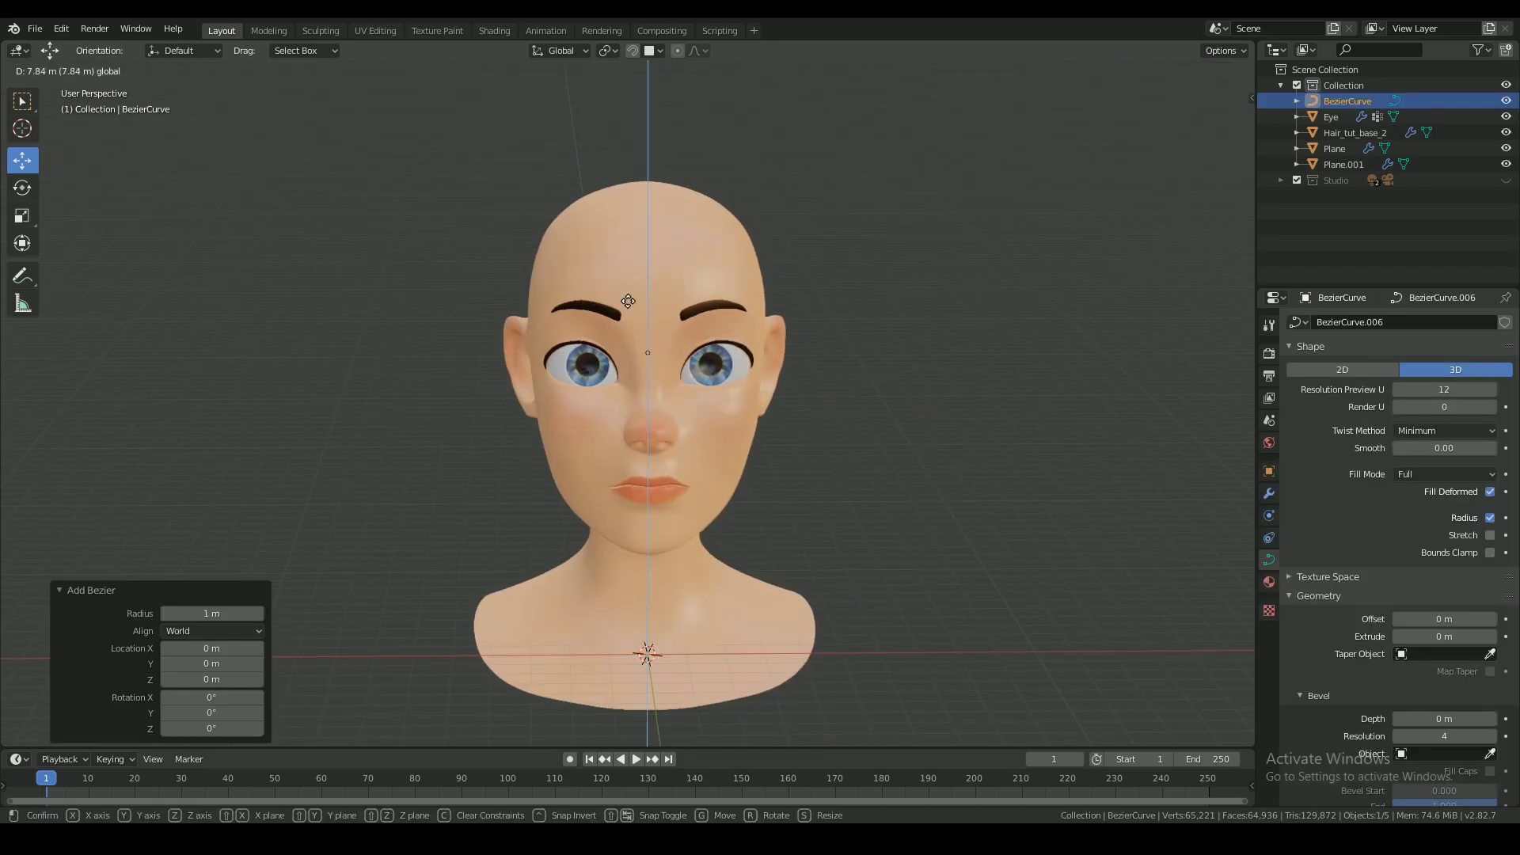
left_click(643, 393)
key("Tab")
left_click_drag(652, 120, 652, 110)
key("KP_1")
middle_click_drag(710, 227, 722, 509, "shift")
scroll(723, 509, "up", 6)
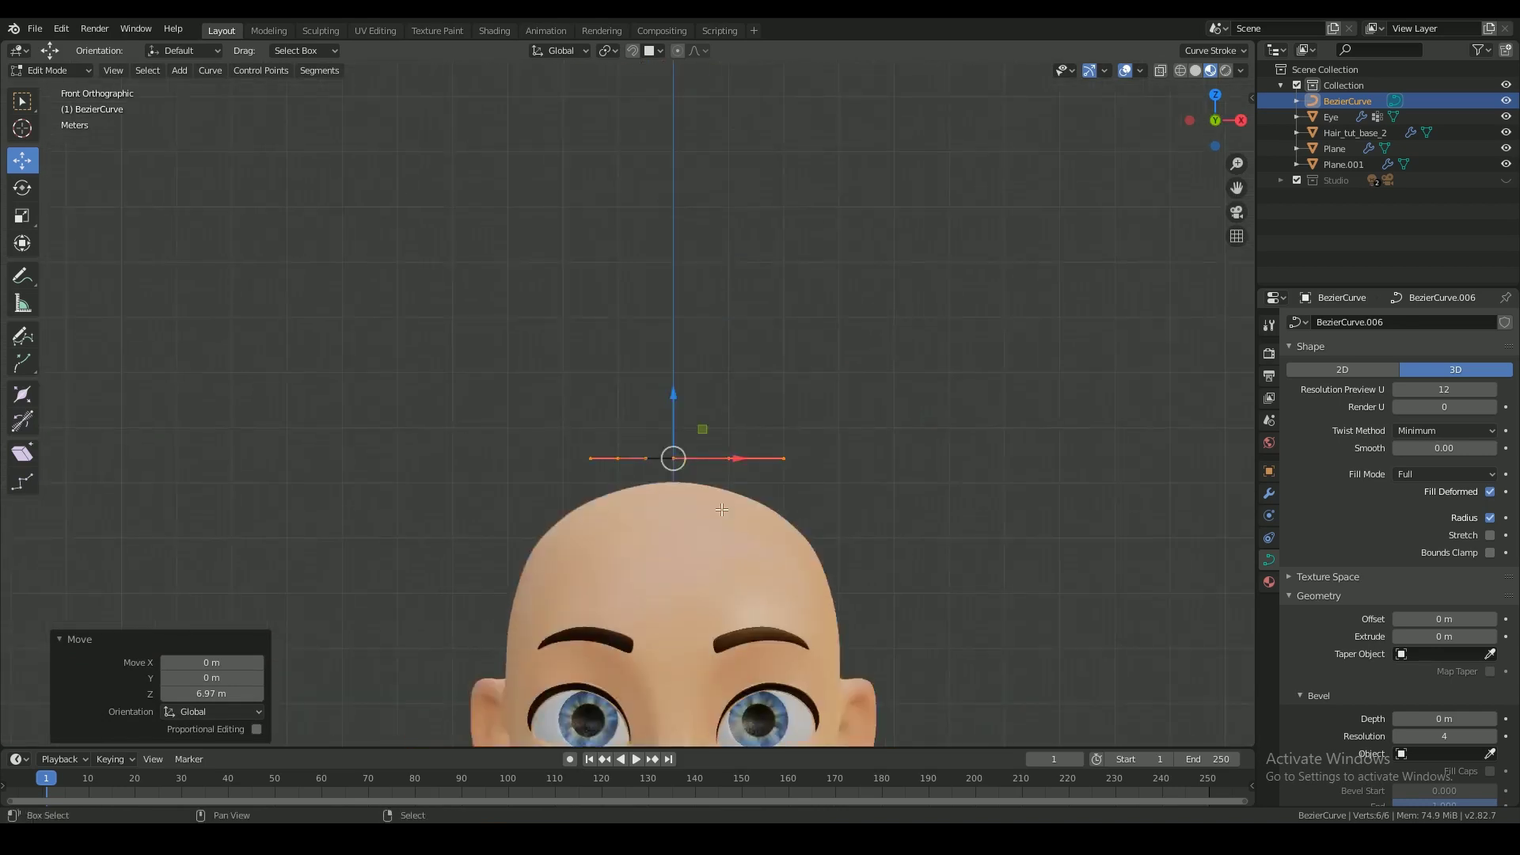
- Rotate the curve's first control point and position both control points over the front of the scalp
key("KP_7")
scroll(741, 576, "down", 3)
left_click(616, 566)
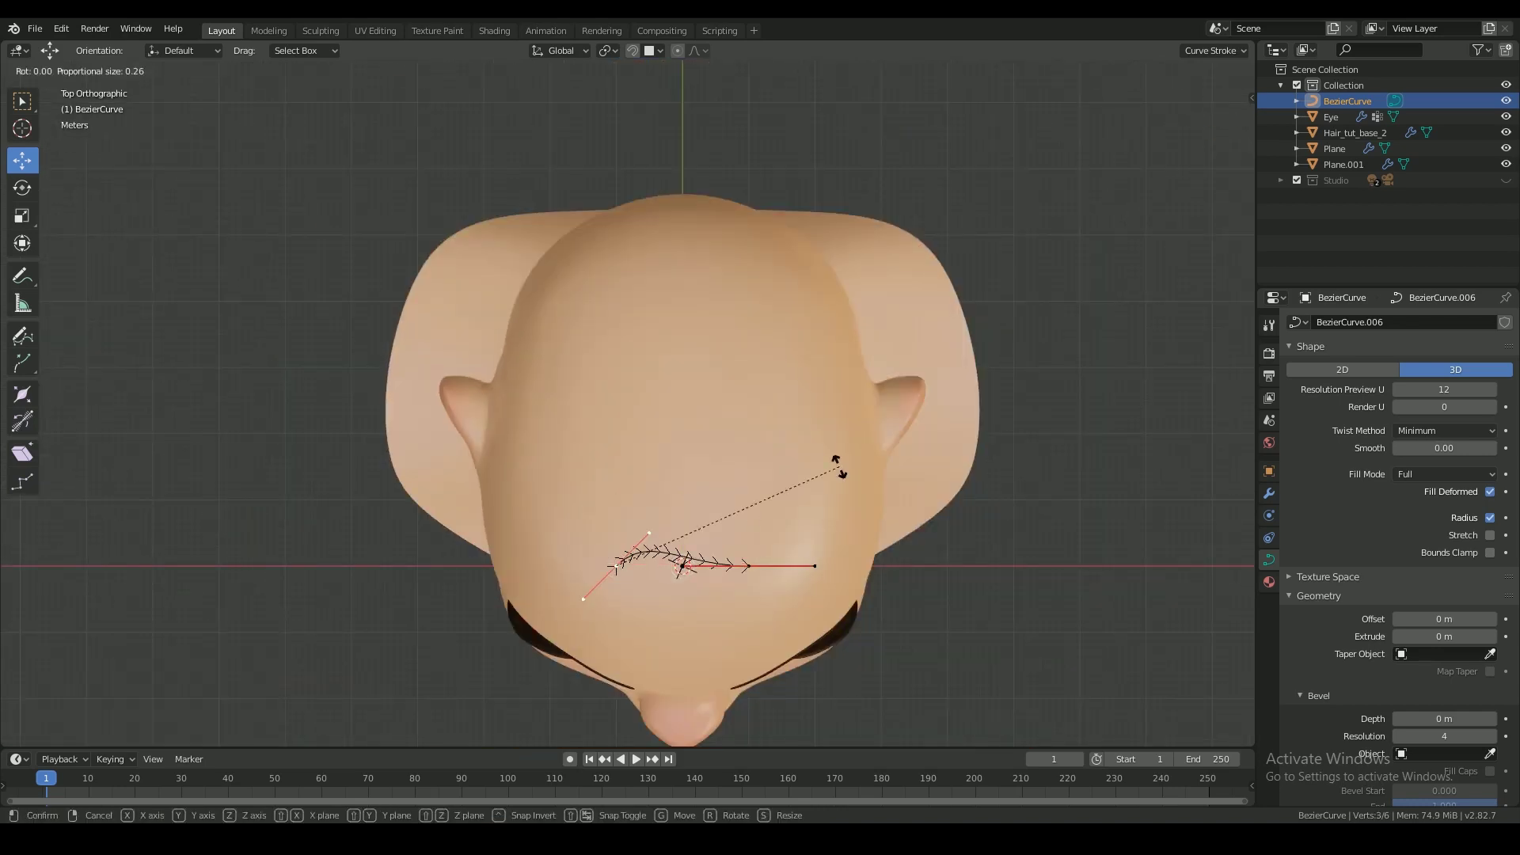
key("Return")
left_click(748, 566)
key("g")
left_click(616, 565)
key("g")
- Rotate the second control point downward on the character's left side and subdivide the curve with one cut
key("KP_1")
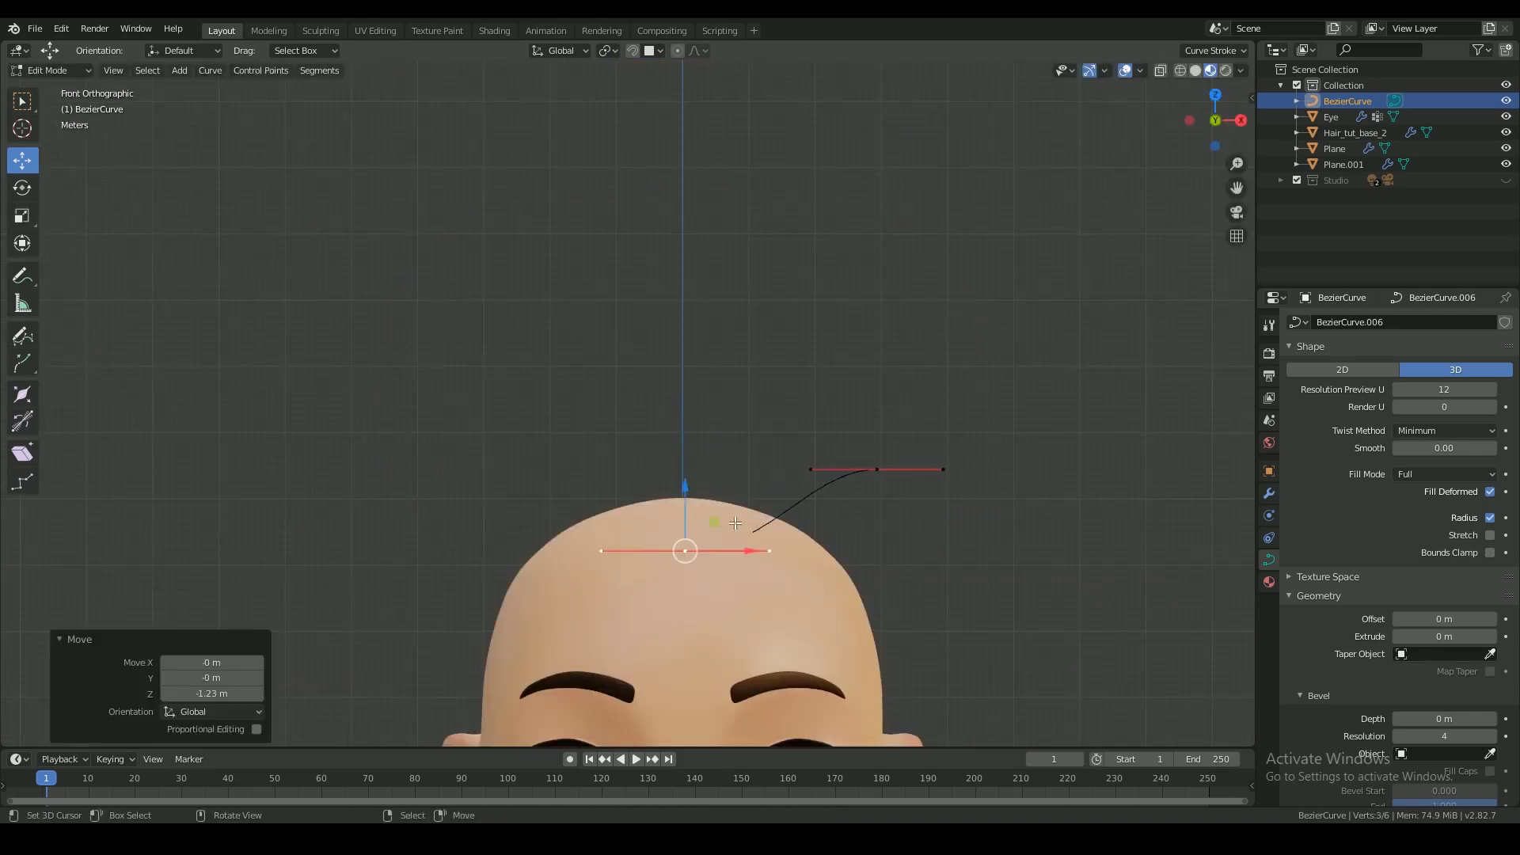
left_click(875, 469)
key("r")
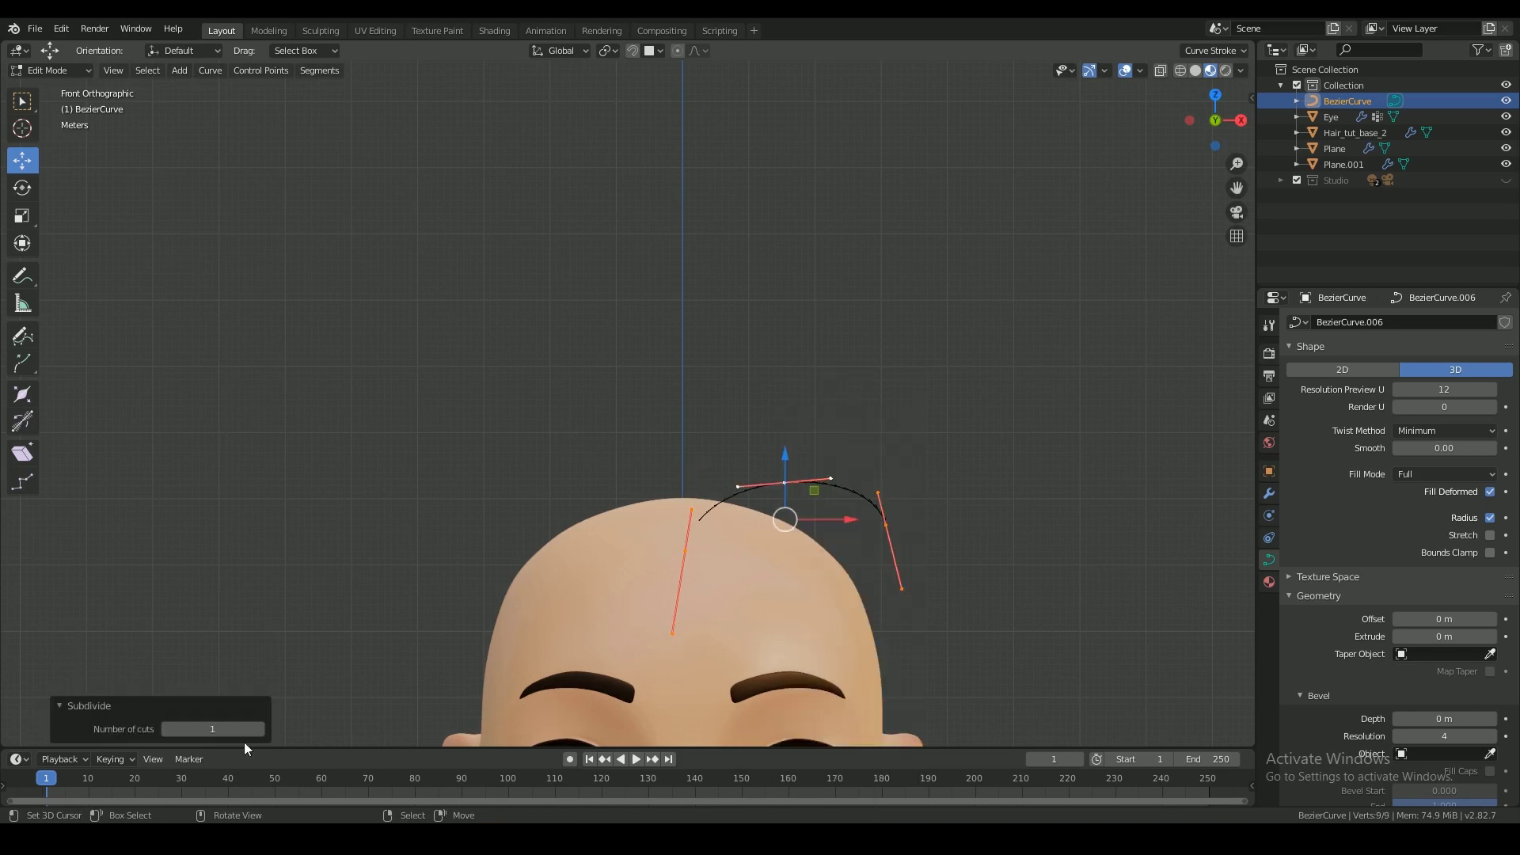
middle_click_drag(729, 510, 729, 352, "shift")
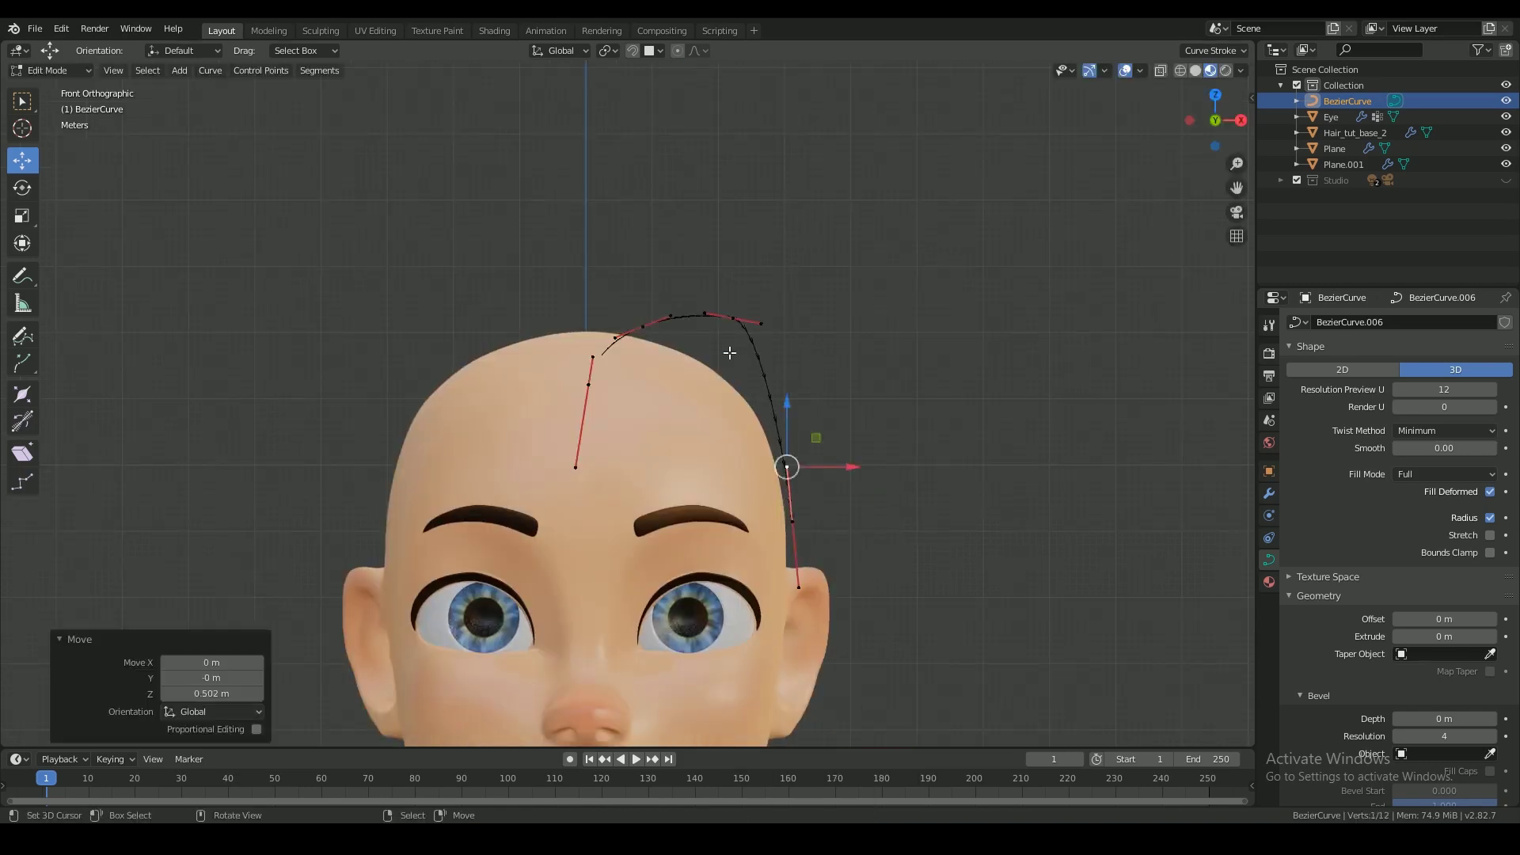
- Fit the curve's control points around the side of the head, shorten the lower end's handles to about 0.4, and bring that end behind the ear
right_click(589, 384)
middle_click_drag(589, 384, 582, 412)
key("KP_1")
right_click(790, 389)
key("g")
right_click(834, 601)
key("s")
key("KP_3")
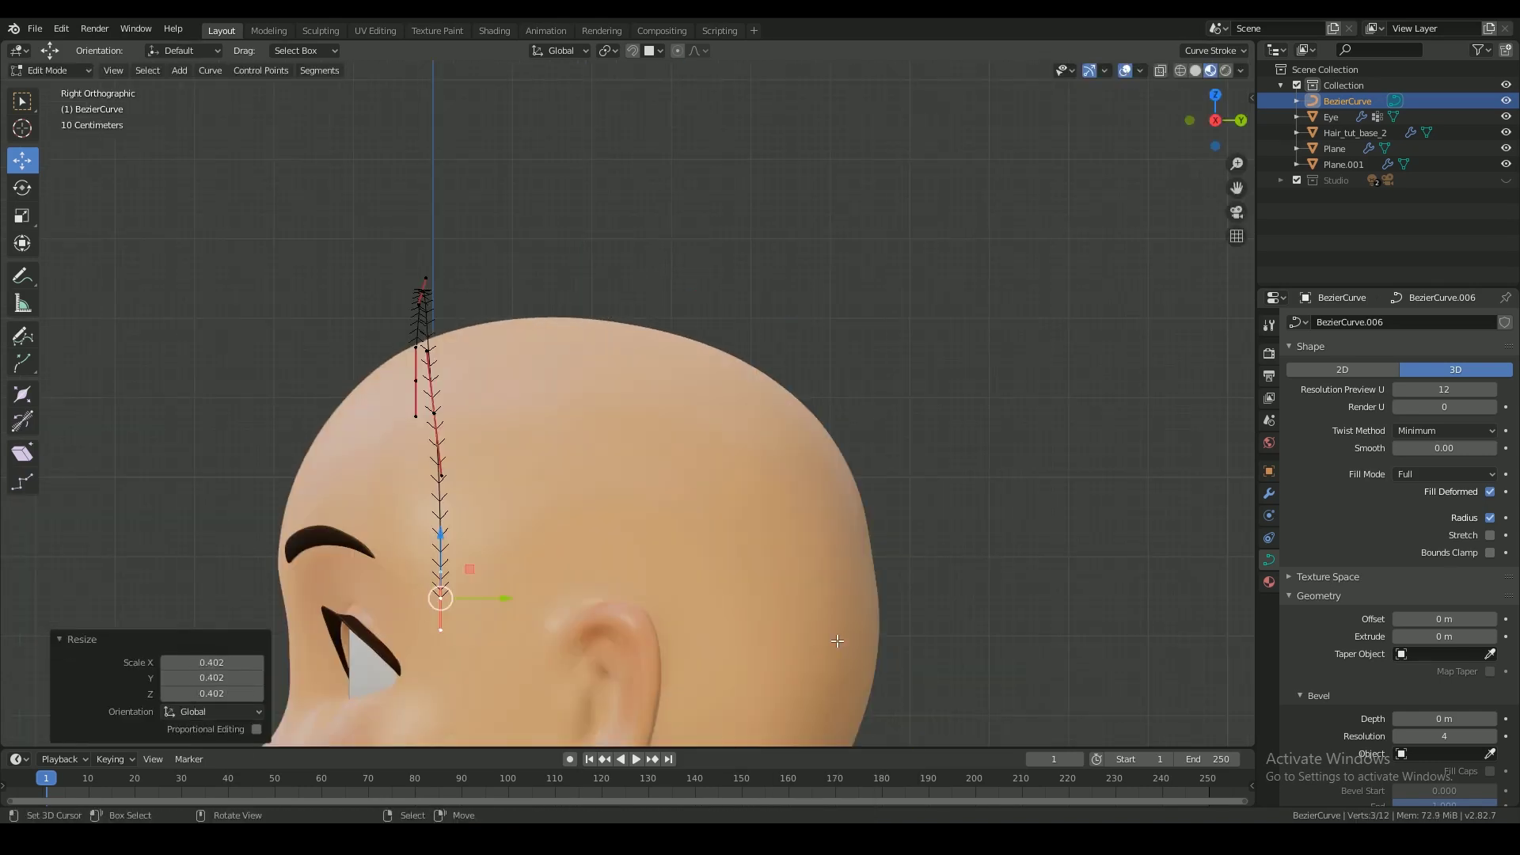
left_click(669, 649)
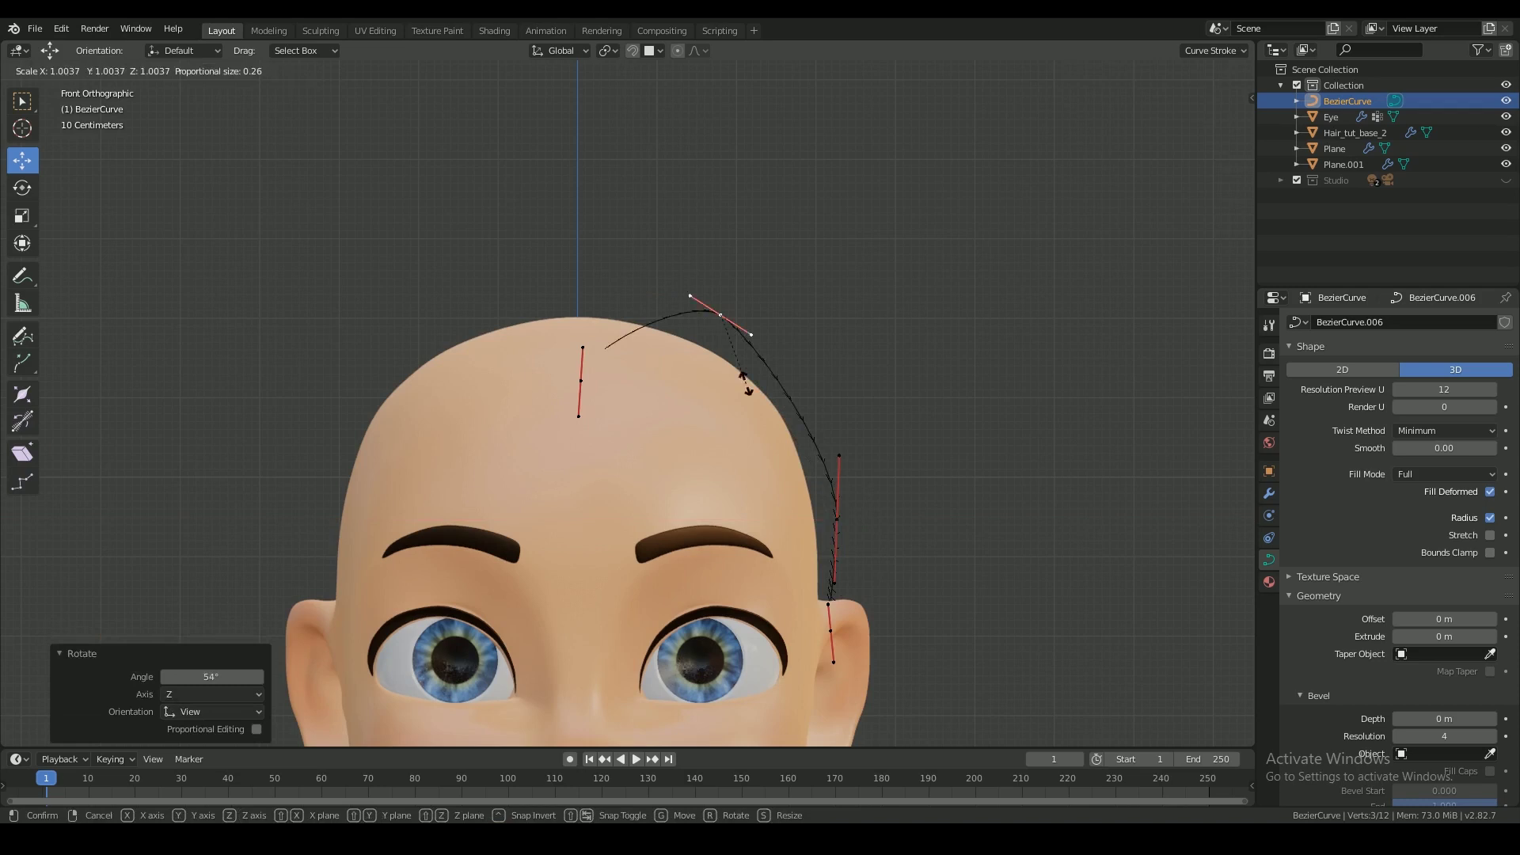
left_click(744, 385)
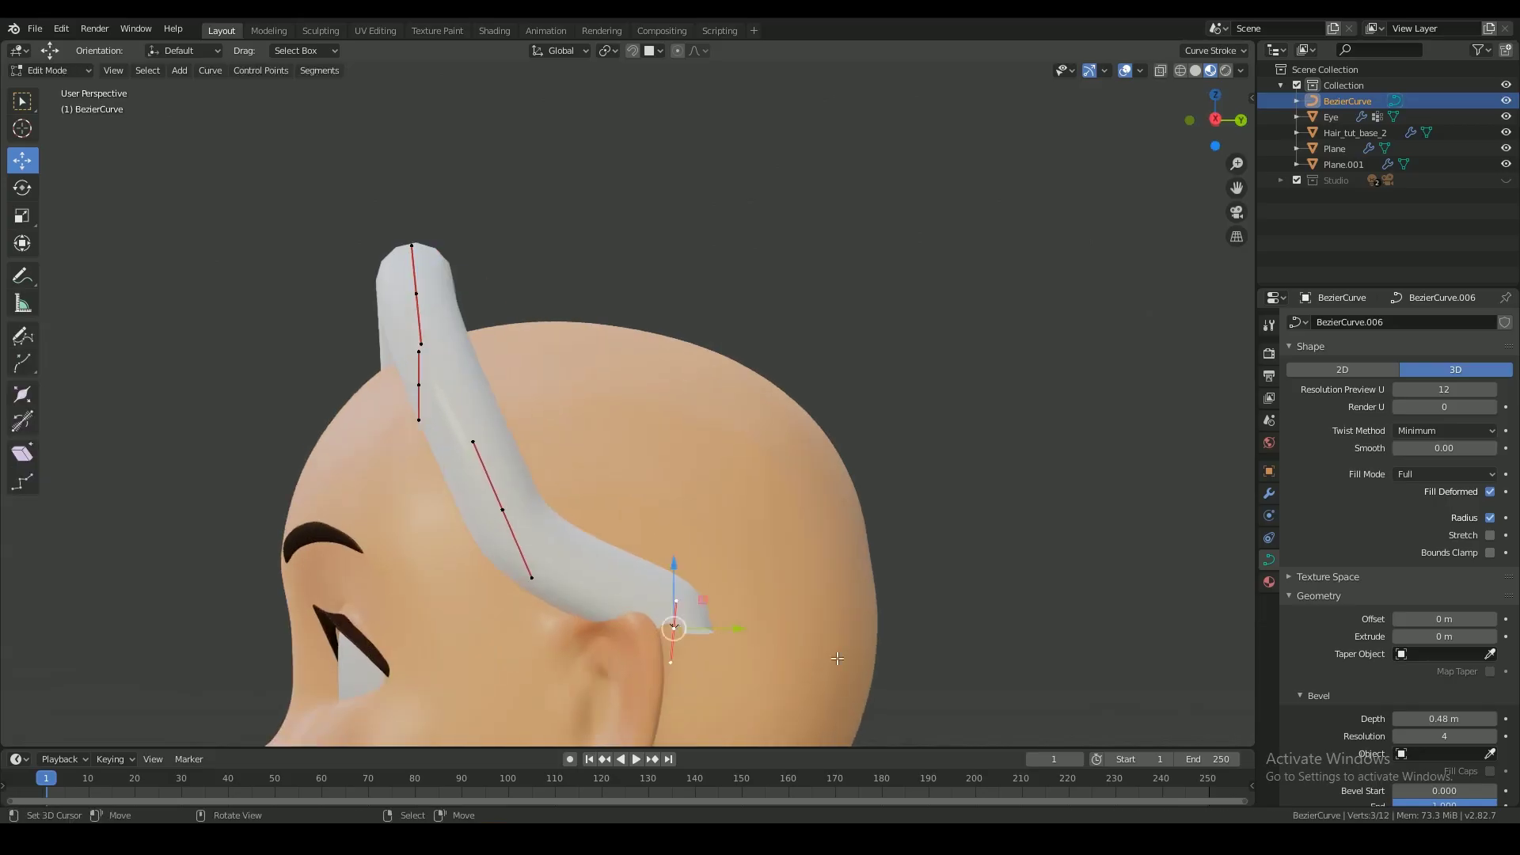
- Taper the bevelled hair strand's radius toward the ear and adjust the scale of the upper control point's handles
key("alt+s")
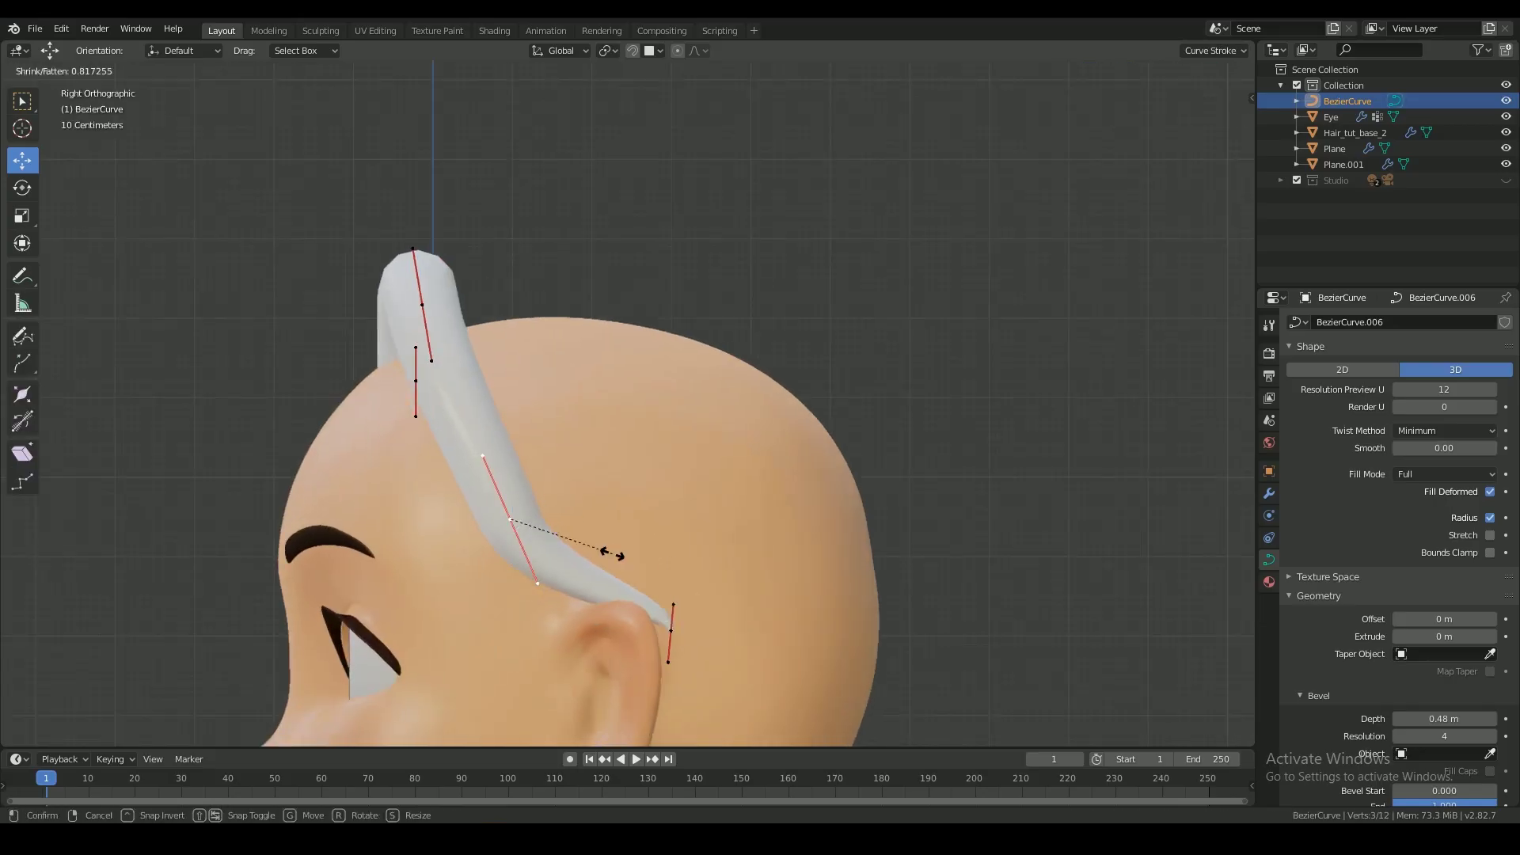
left_click(607, 548)
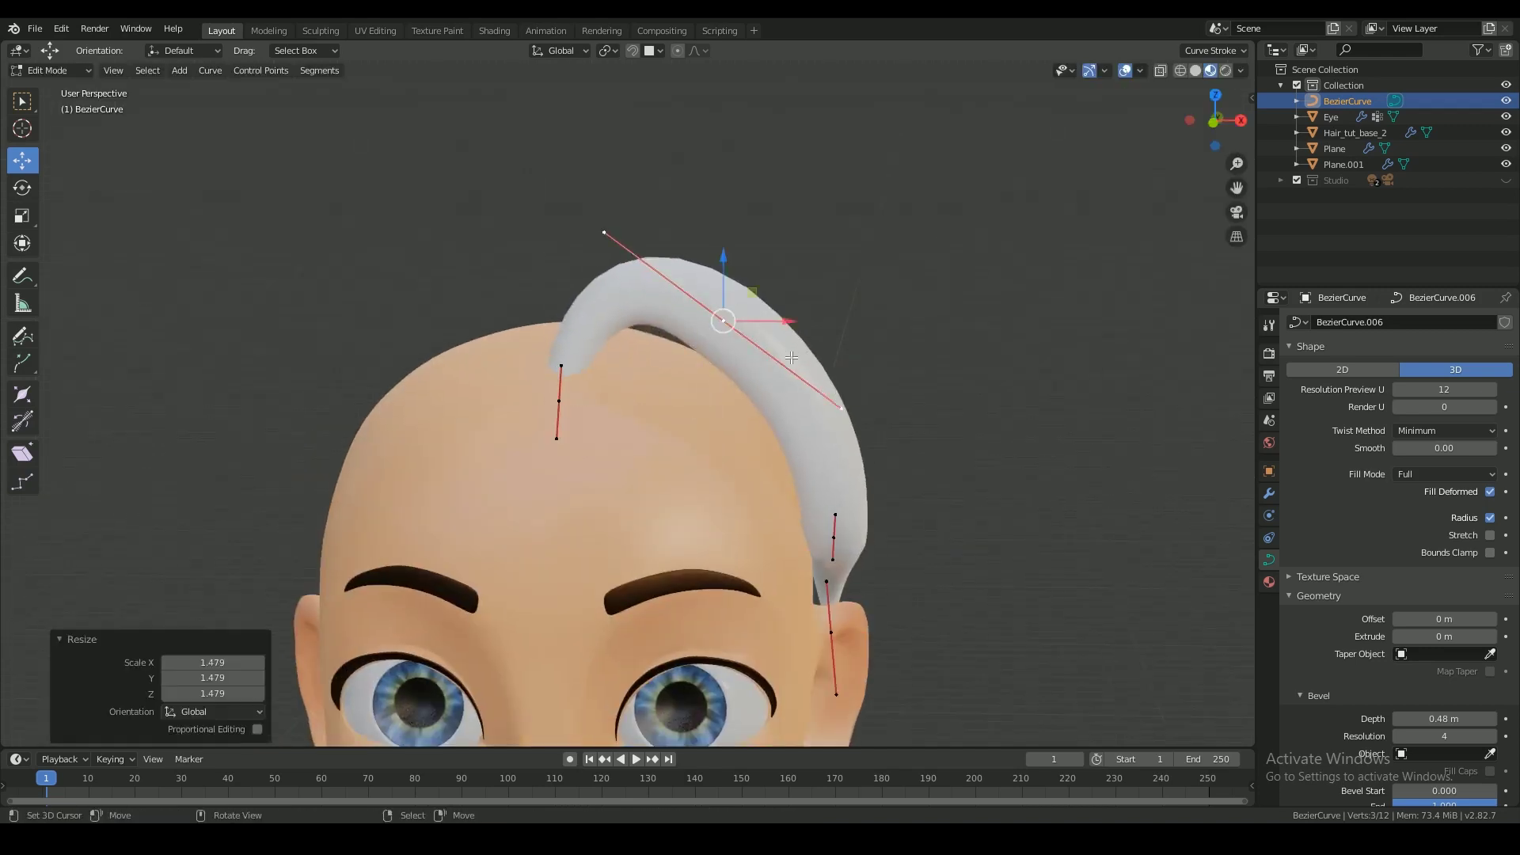
key("s")
left_click(625, 393)
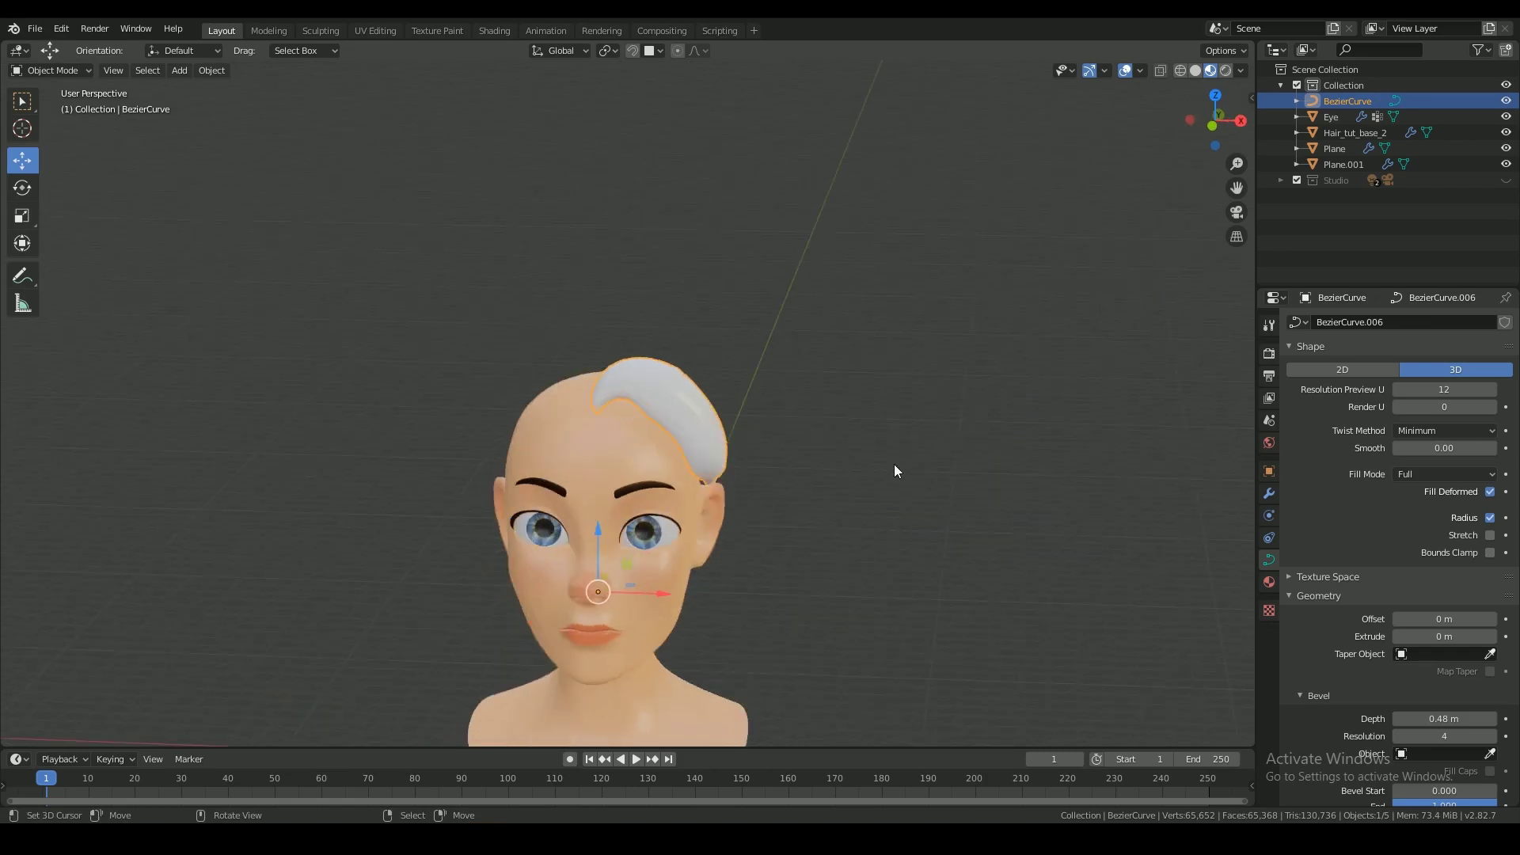
- Add a Bezier circle beside the head and open its control points for editing
key("shift+a")
mouse_move(887, 449)
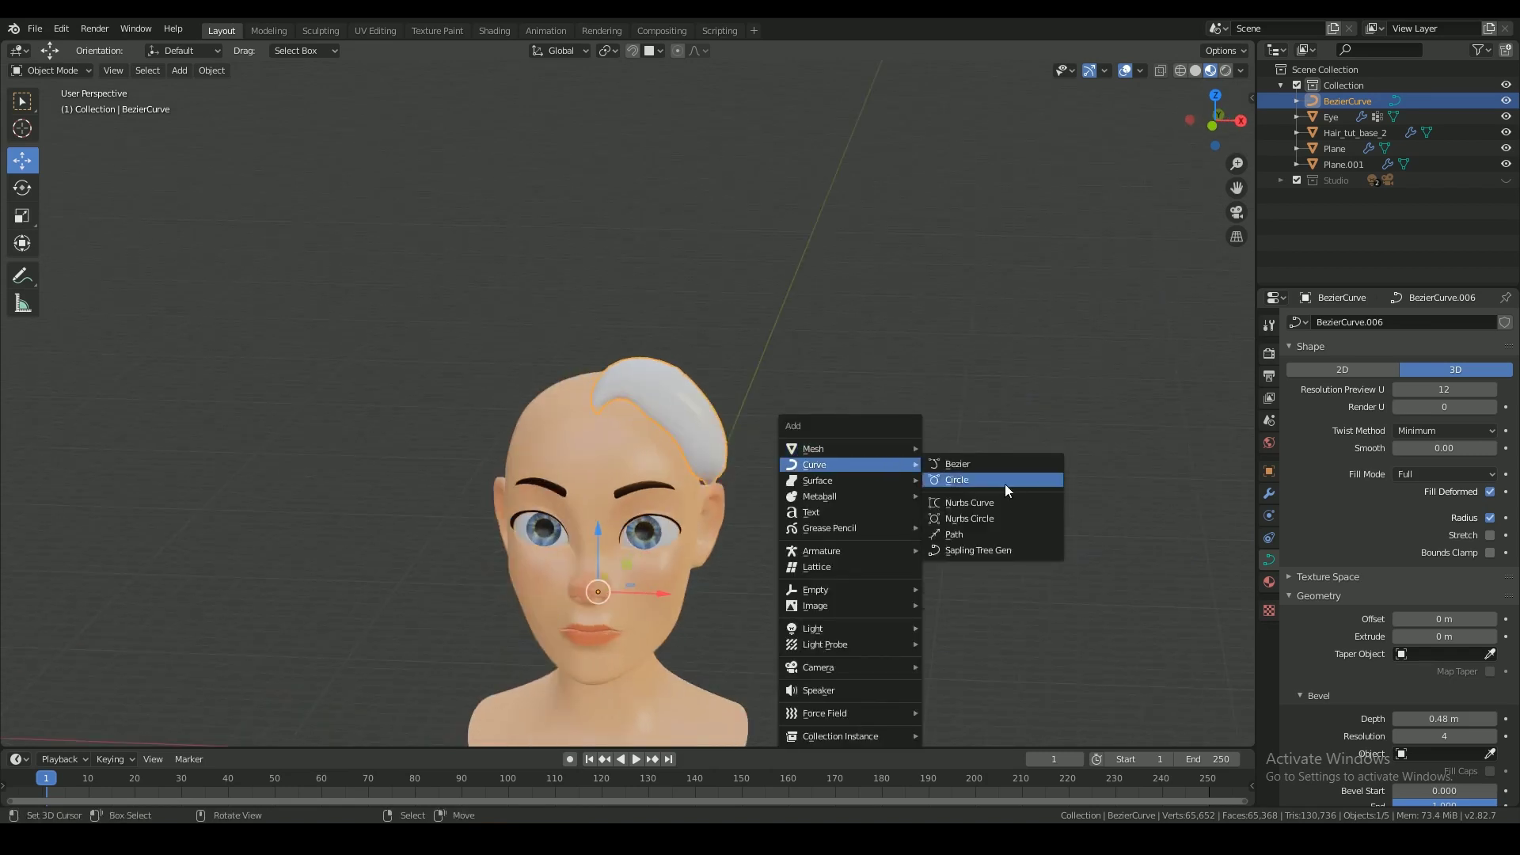
left_click(1004, 483)
key("KP_7")
scroll(1094, 485, "up", 4)
middle_click_drag(1094, 484, 716, 441, "shift")
scroll(716, 441, "up", 4)
key("Tab")
- Reshape the Bezier circle into a rounded triangular strand profile with a flattened lower side and an uneven side handle
left_click(725, 496)
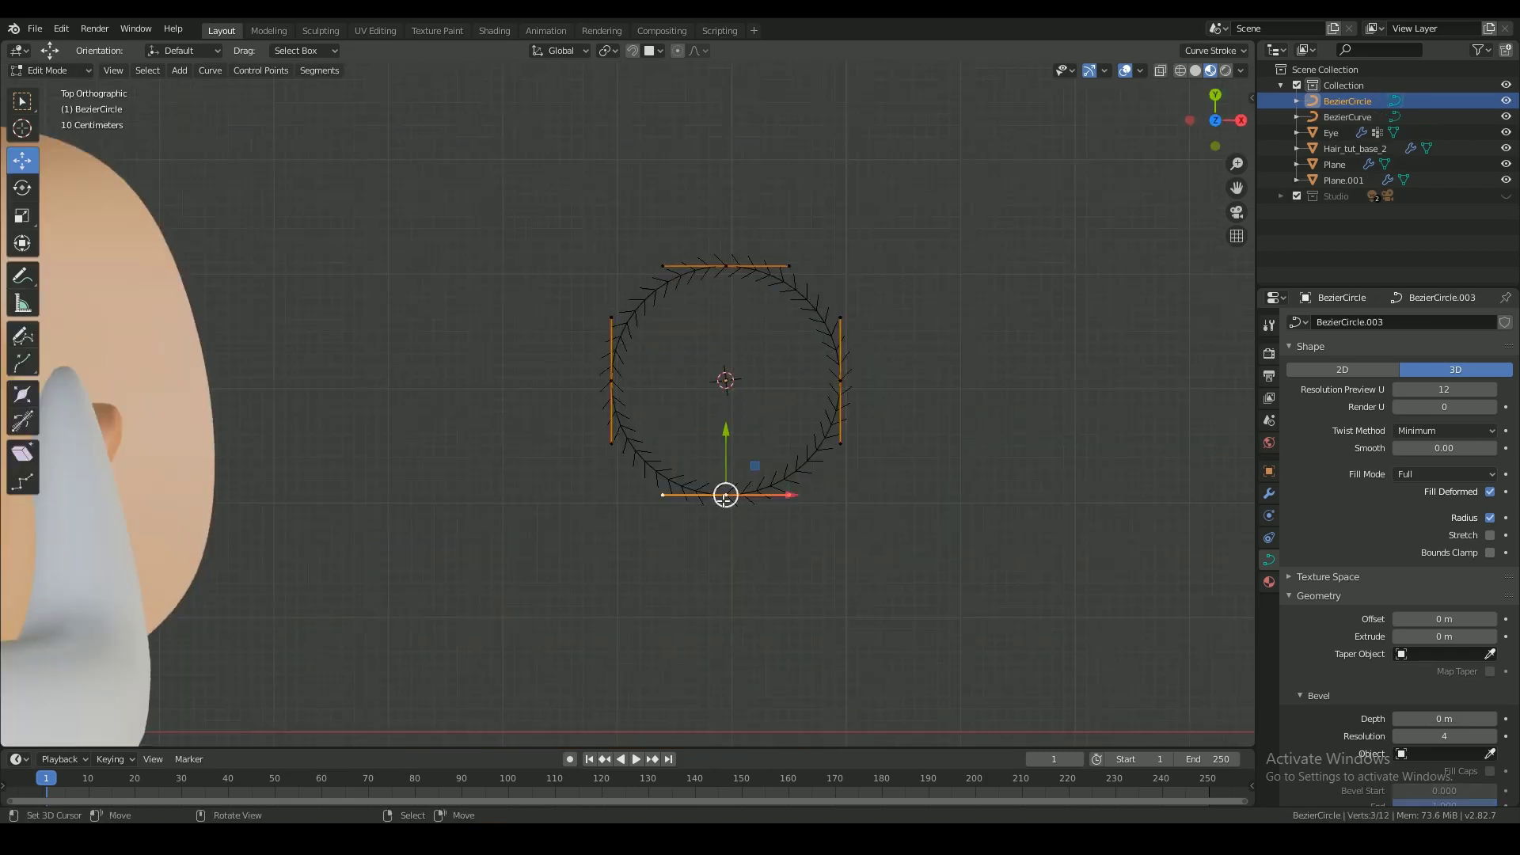
left_click(729, 194)
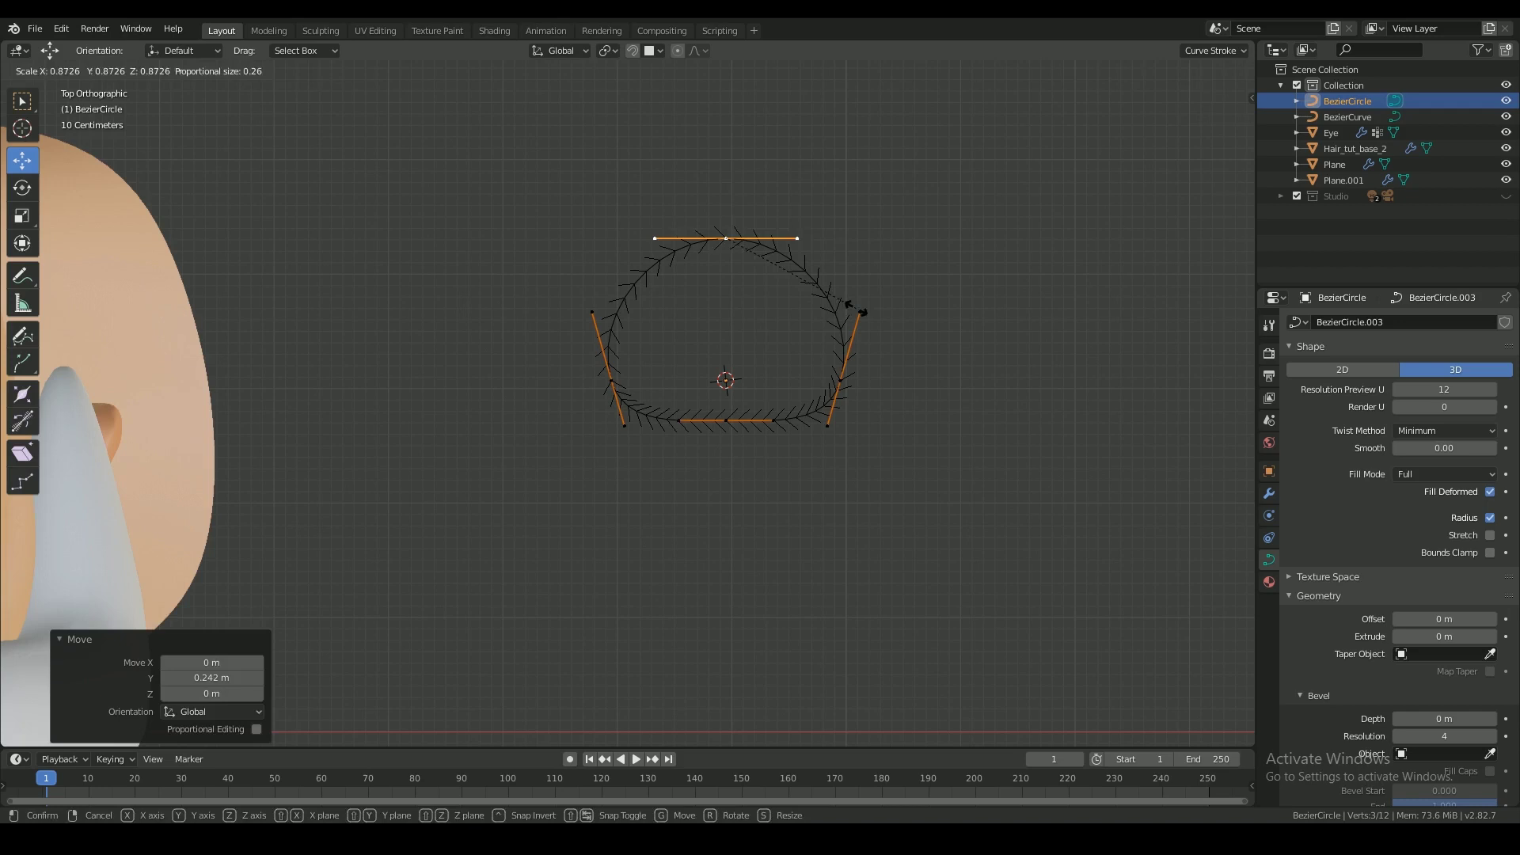
key("a")
left_click(862, 292)
left_click(592, 312)
left_click(860, 312, "shift")
left_click_drag(725, 247, 726, 282)
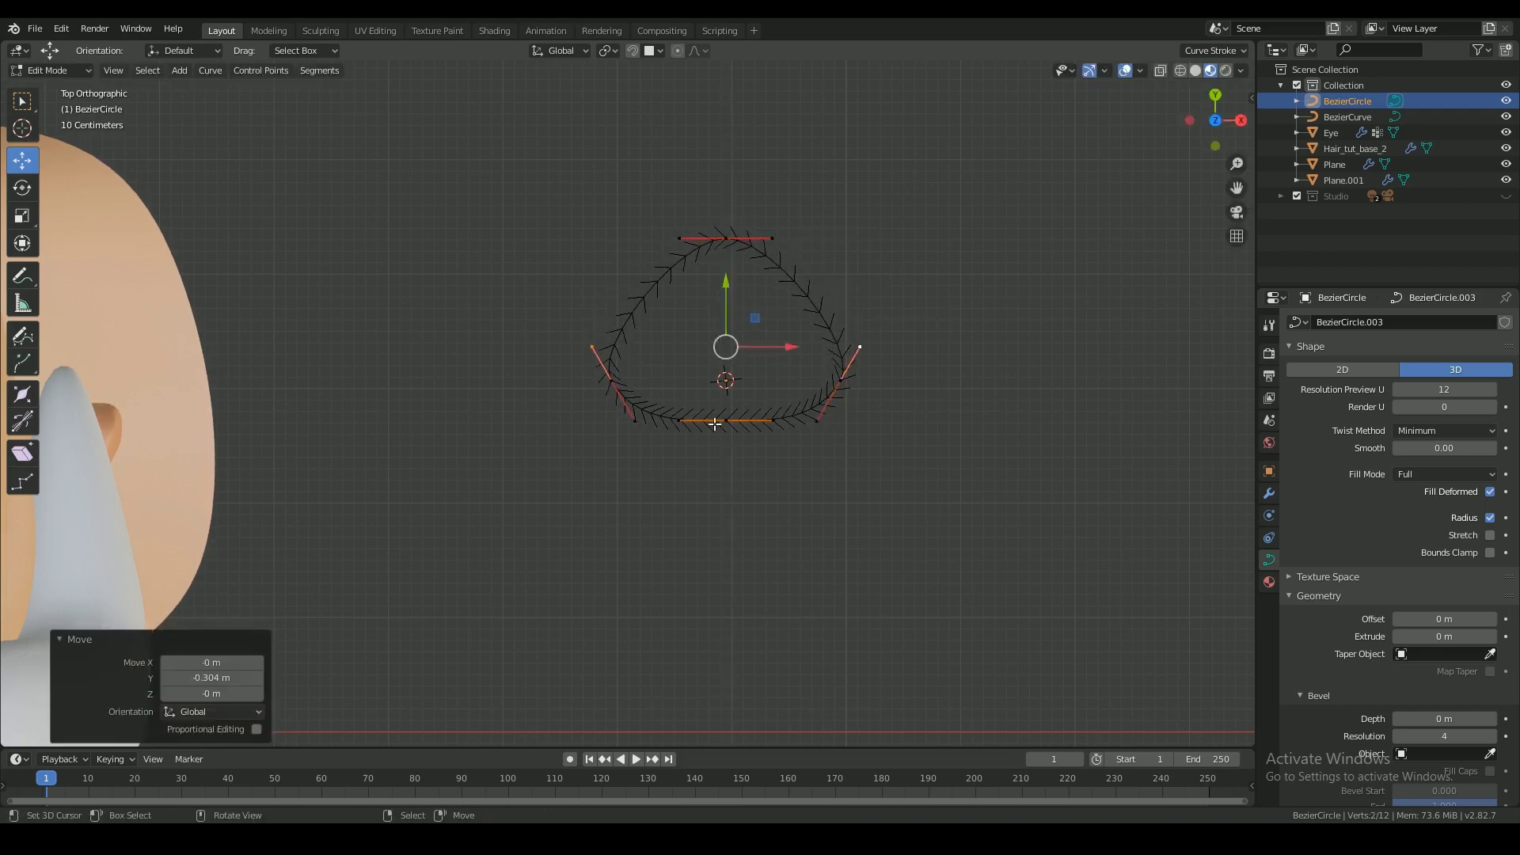
left_click(726, 420)
left_click_drag(726, 354, 726, 351)
left_click(584, 343)
left_click_drag(581, 343, 552, 320)
- Assign the reshaped Bezier circle as the bevel object of the hair strand curve
middle_click_drag(546, 475, 523, 349)
right_click(380, 467)
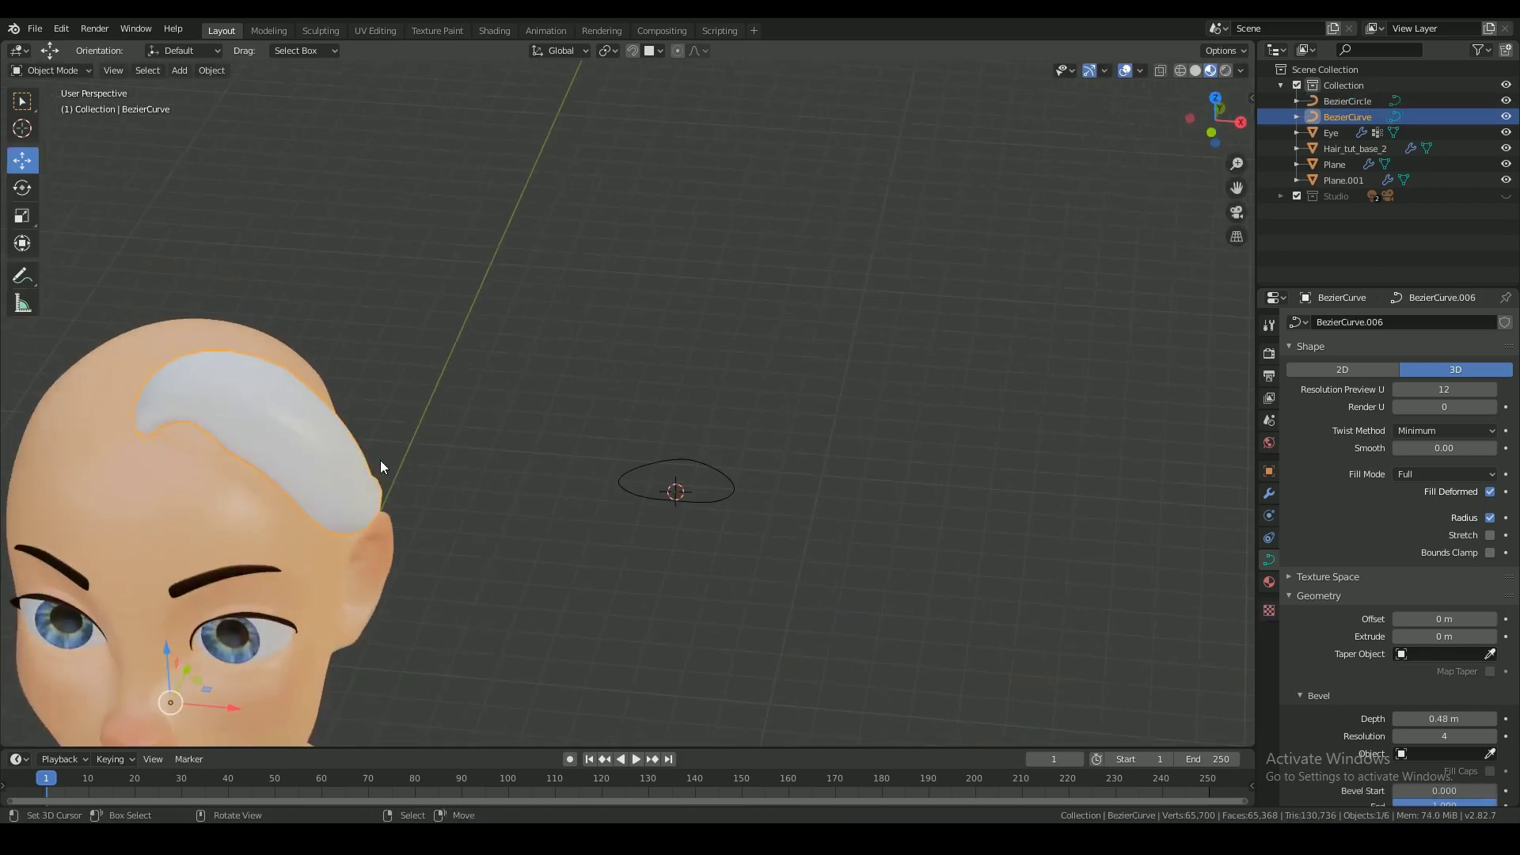
left_click(720, 492)
key("Tab")
middle_click_drag(393, 535, 598, 337)
key("Tab")
- Rotate all points of the bevel profile circle around the Z axis to reorient the strand's cross-section
left_click(863, 485)
key("Tab")
middle_click_drag(933, 544, 928, 660)
key("a")
key("r")
key("z")
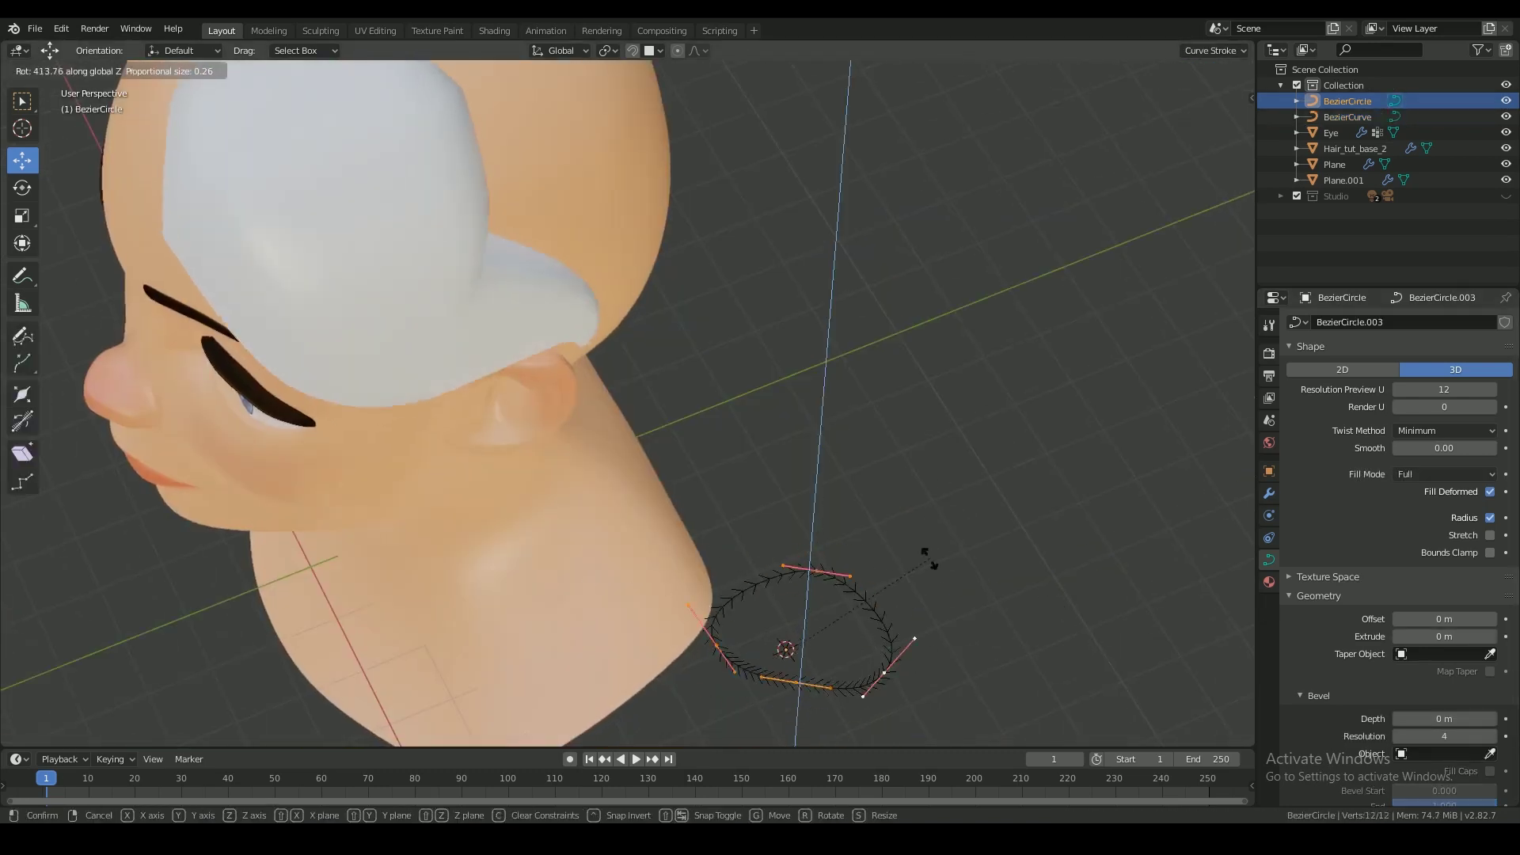
left_click(929, 559)
middle_click_drag(929, 559, 1092, 444)
key("Tab")
- Shrink the strand's radius above the ear to about 0.78, then resize the upper point's handles
right_click(713, 380)
key("Tab")
key("alt+s")
left_click(736, 458)
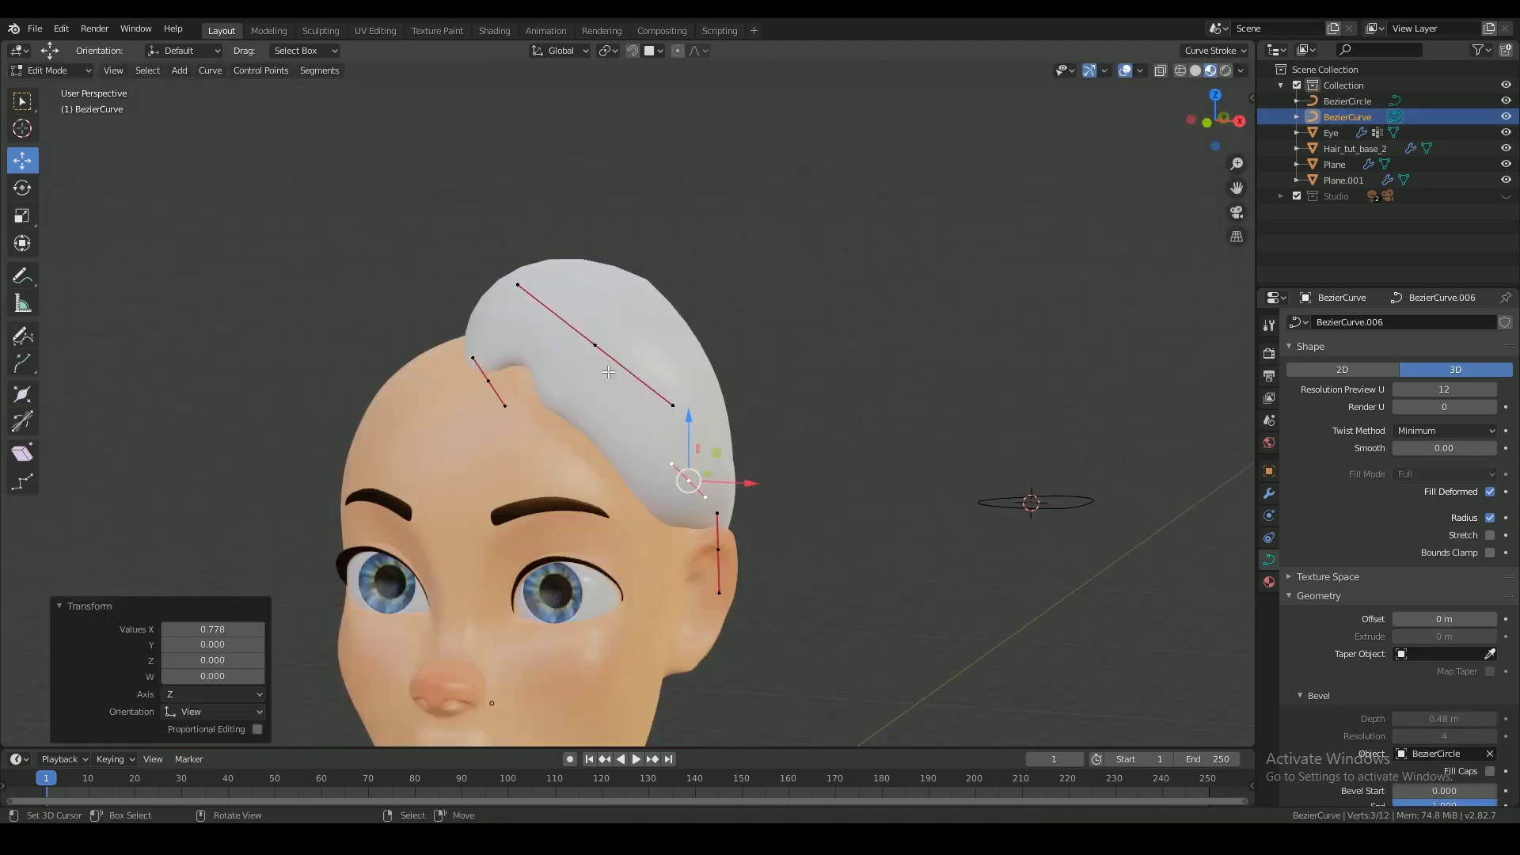
middle_click_drag(608, 372, 697, 340)
right_click(645, 307)
key("s")
right_click(738, 485)
key("alt+s")
middle_click_drag(760, 490, 777, 536)
- Reposition the strand's upper point, root handle and side point in the front and side views to follow the skull
key("KP_1")
key("g")
left_click(704, 431)
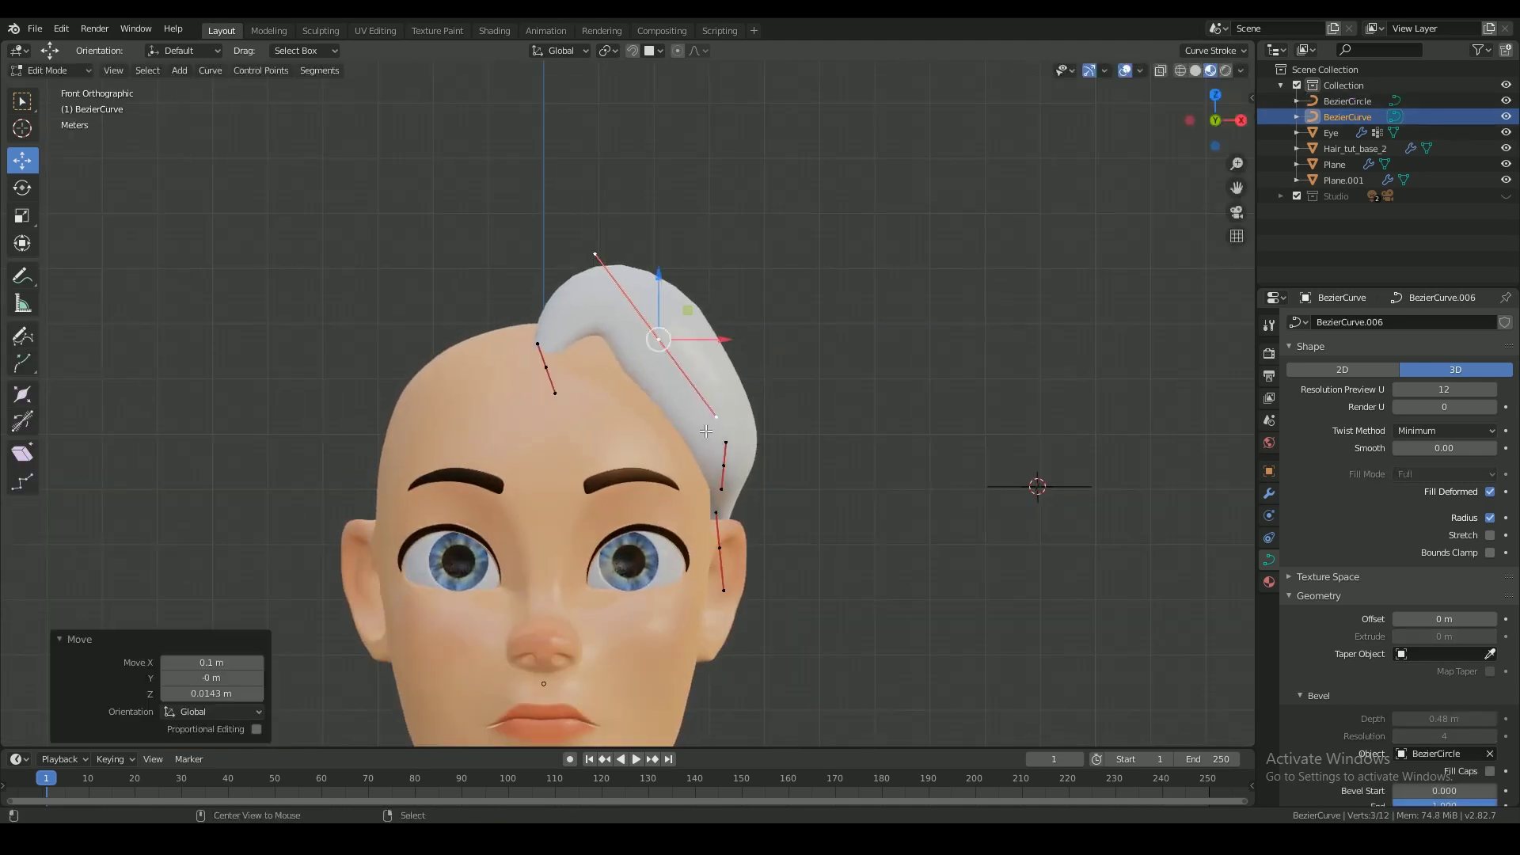
right_click(538, 343)
key("g")
left_click(543, 329)
key("KP_3")
scroll(522, 444, "up", 1)
right_click(513, 469)
key("g")
left_click(642, 517)
- Round the strand's crest by moving the upper point's top handle and adjusting that point's radius
key("KP_1")
right_click(560, 210)
key("g")
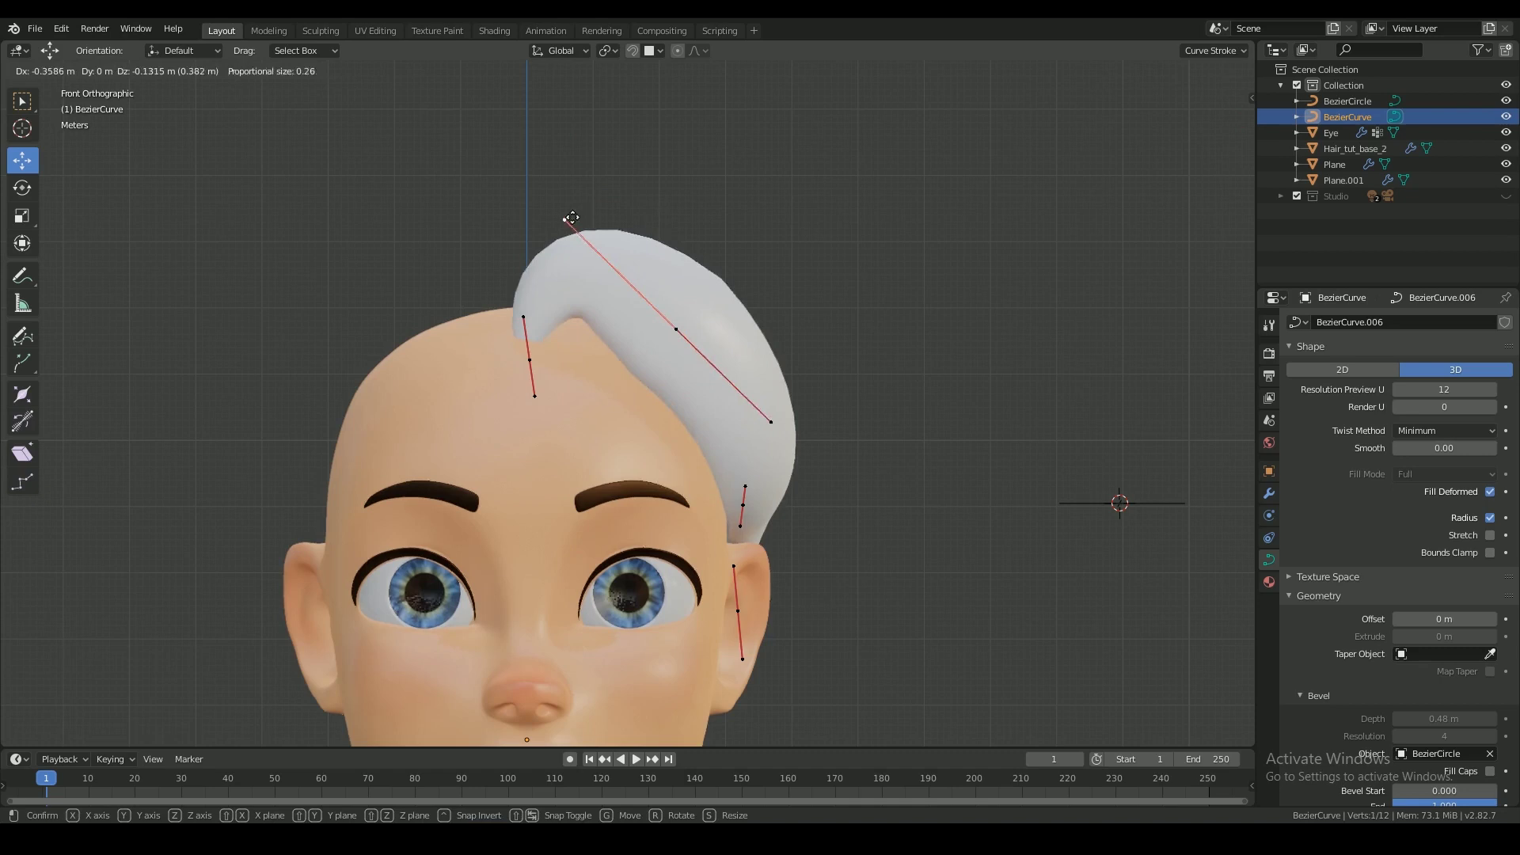
left_click(584, 217)
right_click(674, 329)
key("alt+s")
left_click(687, 344)
right_click(586, 258)
key("g")
middle_click_drag(590, 253, 443, 293)
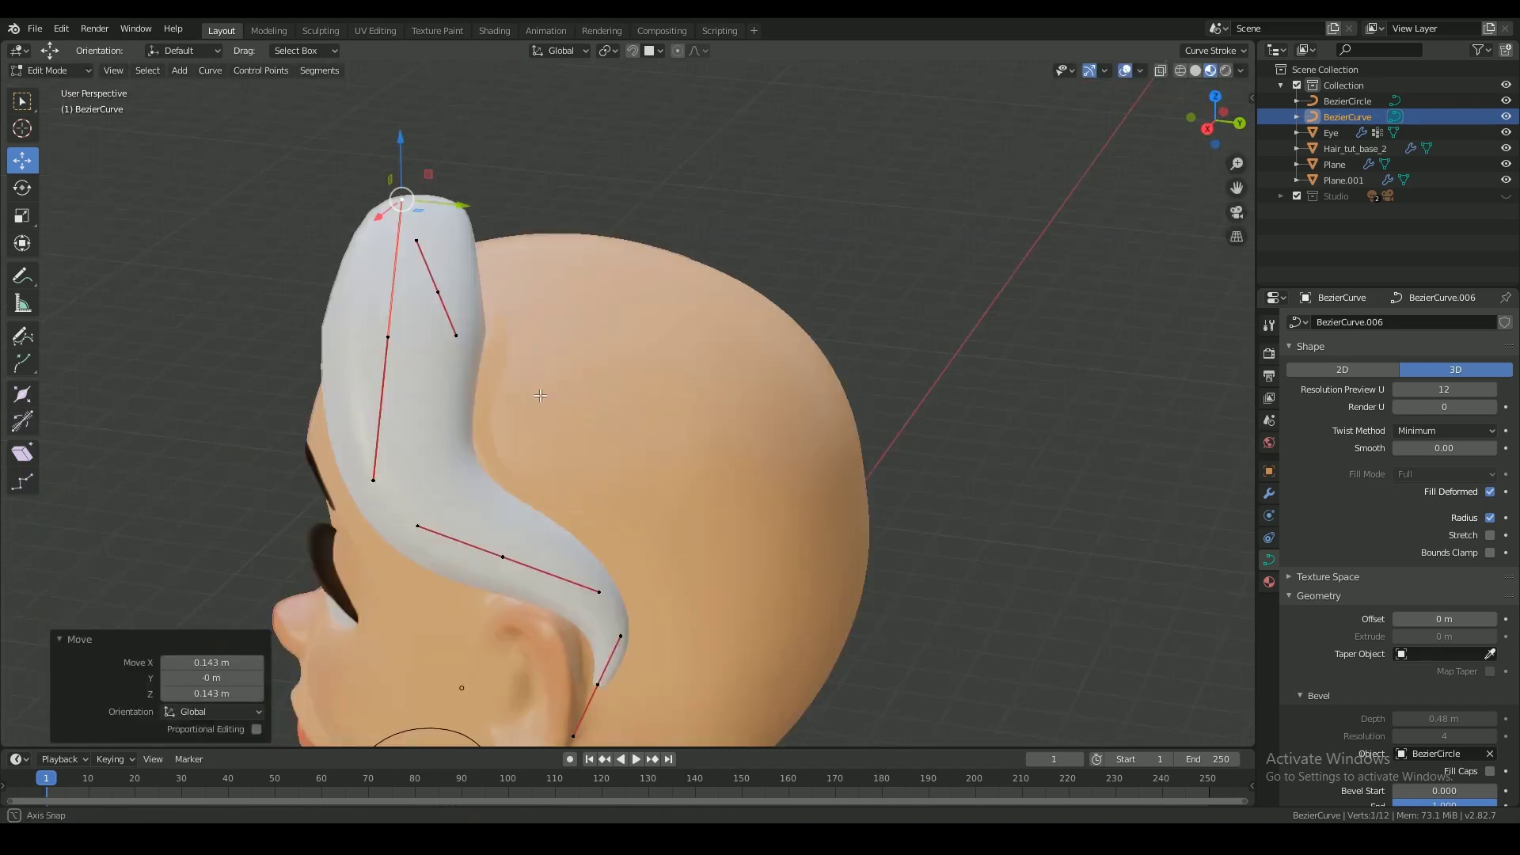
right_click(407, 356)
key("alt+s")
- Leave curve editing and save the file
key("Tab")
scroll(643, 359, "down", 4)
middle_click_drag(642, 359, 1259, 389)
key("KP_1")
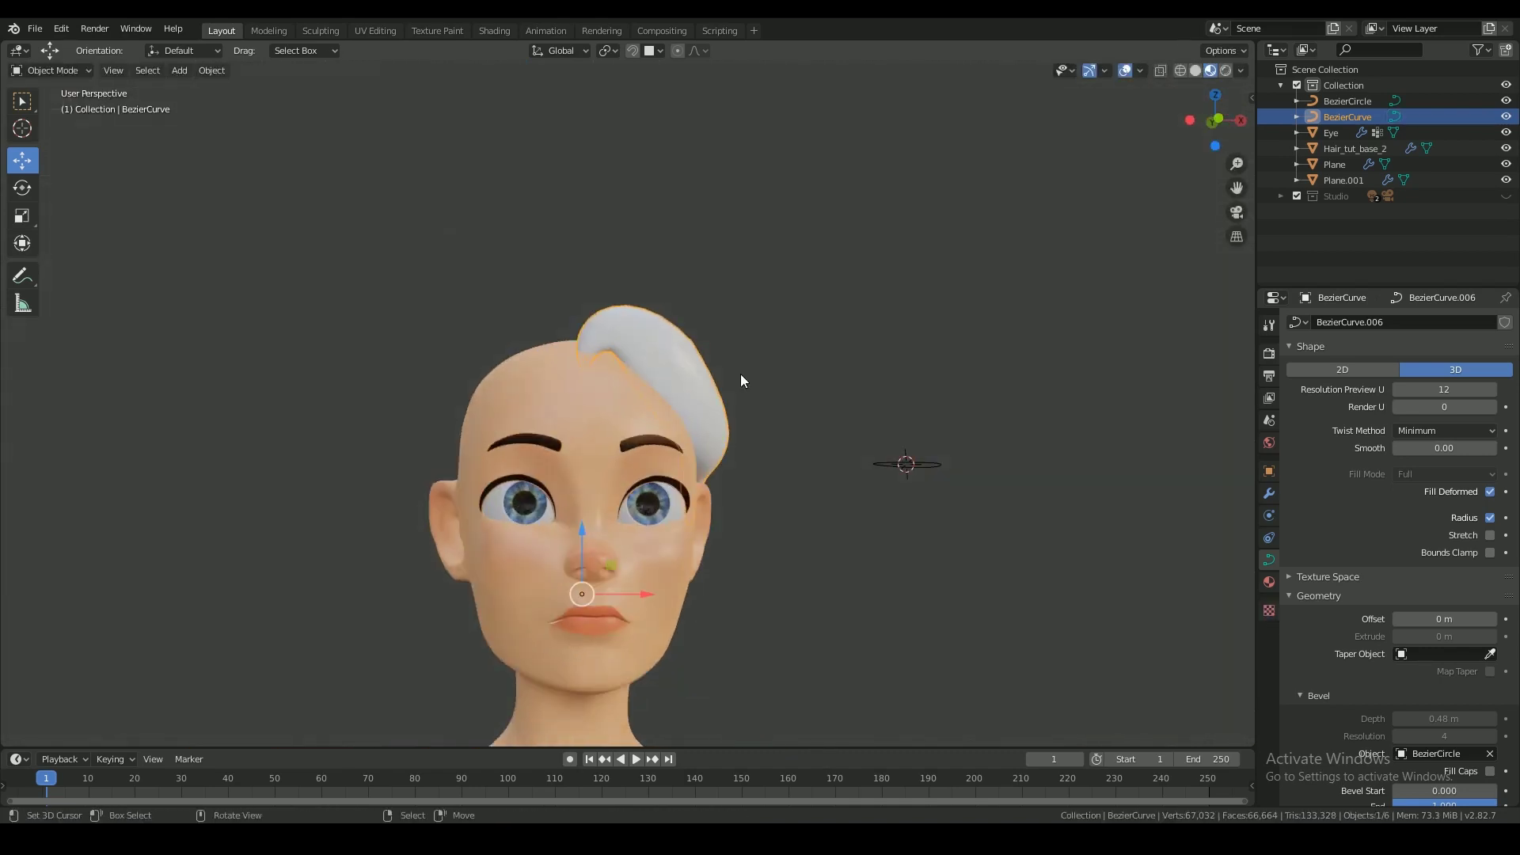
key("KP_7")
key("ctrl+s")
- Duplicate the strand within the same curve, shift the copy about -1.85 m in X, and mirror it along X
key("Tab")
key("a")
key("shift+d")
right_click(698, 569)
left_click_drag(724, 501, 622, 510)
key("s")
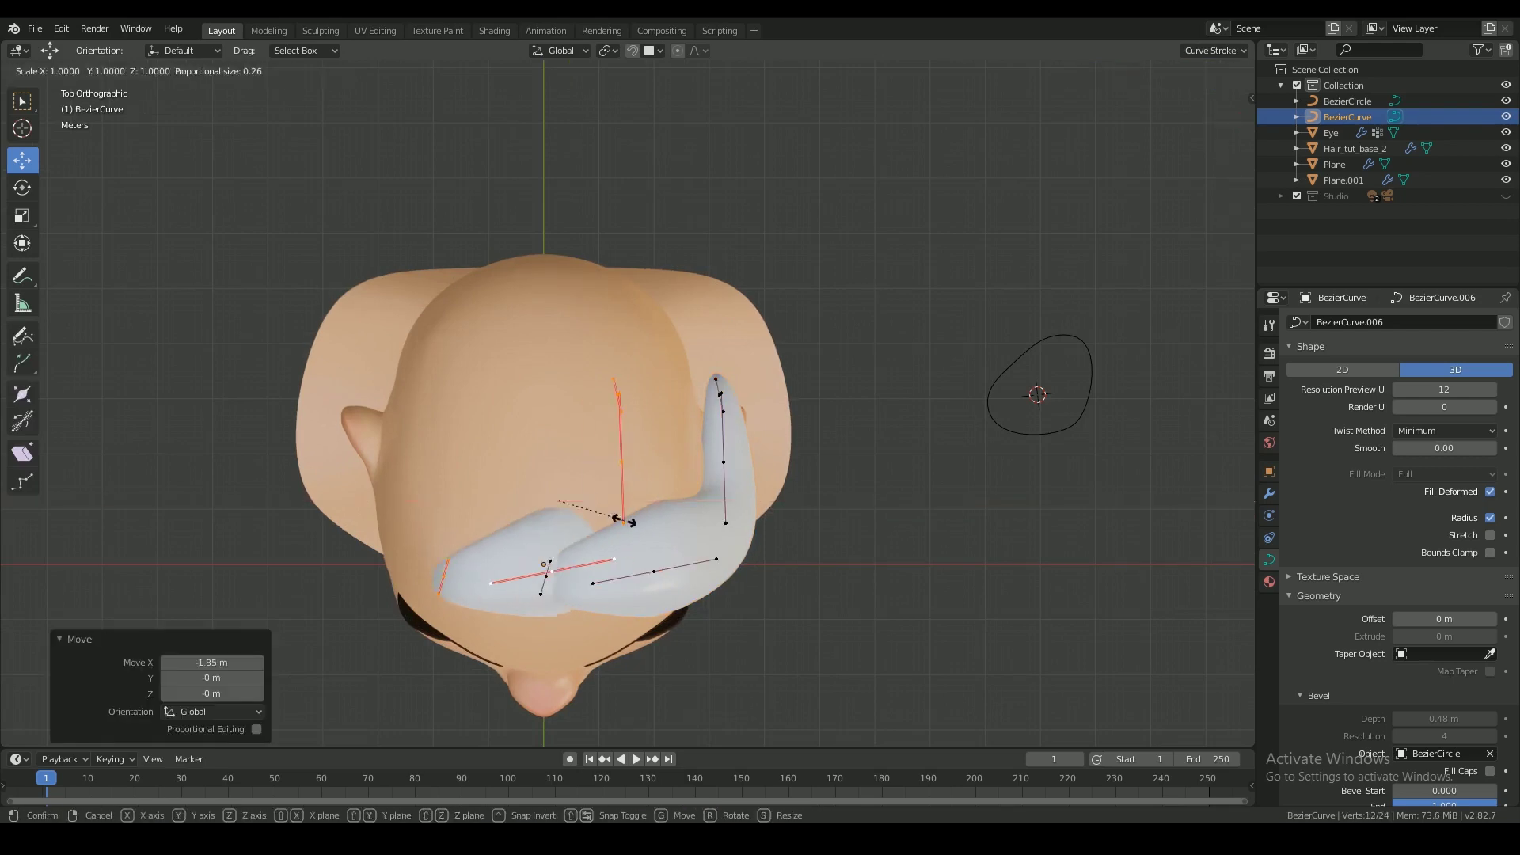
- Adjust the mirrored strand's front control points so it meets the original strand at the hairline
left_click_drag(471, 523, 460, 526)
key("g")
left_click(421, 570)
middle_click_drag(424, 566, 443, 403)
scroll(617, 372, "down", 2)
key("Tab")
middle_click_drag(609, 371, 733, 434)
- Add a second Bezier curve and raise it to the level of the upper head
key("shift+a")
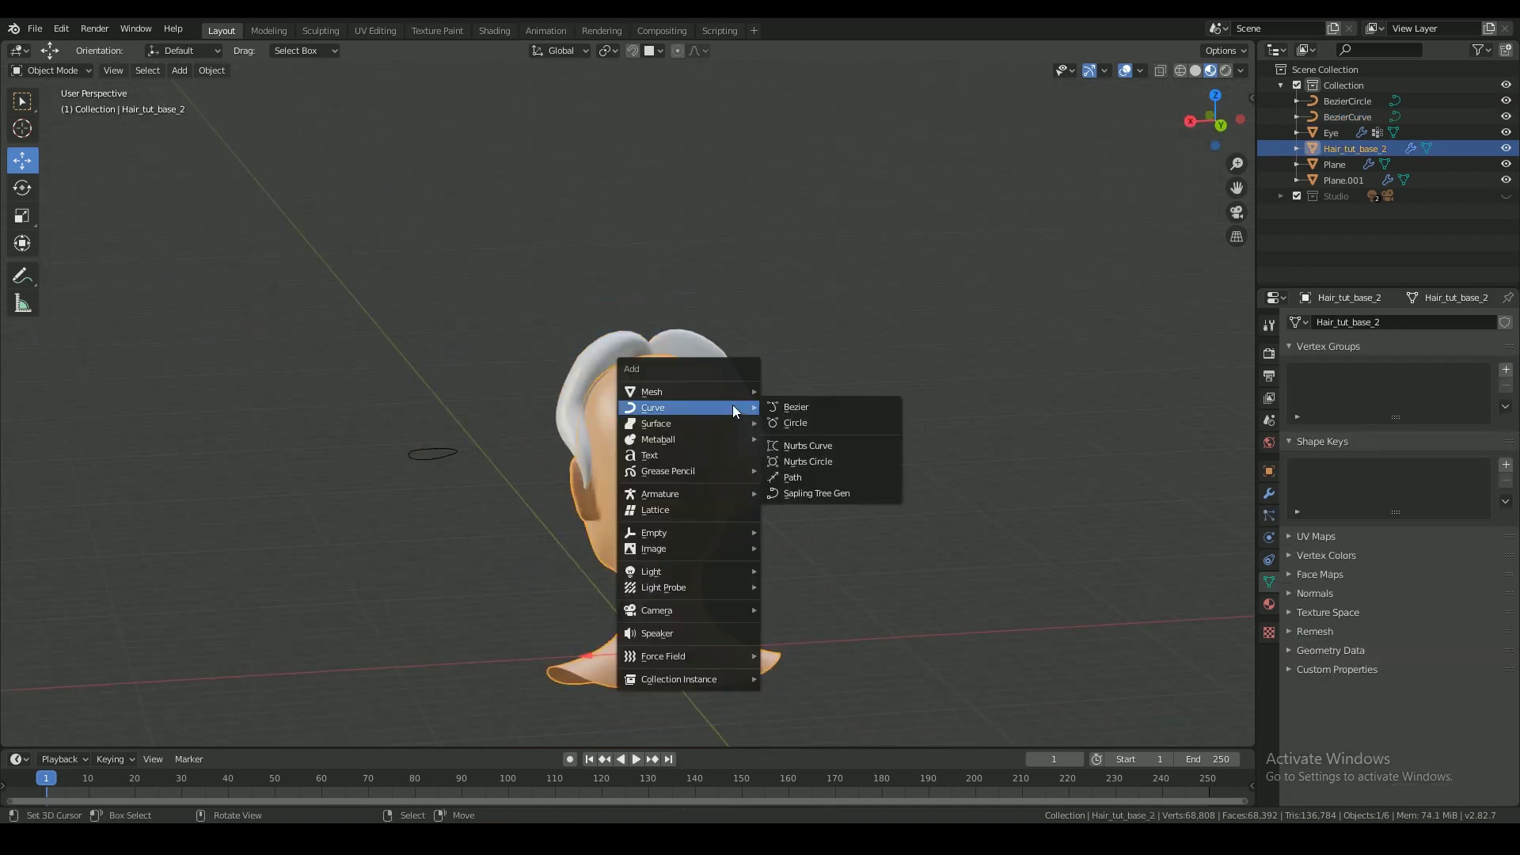
left_click(799, 421)
key("Tab")
left_click_drag(649, 592, 652, 316)
key("KP_7")
scroll(753, 380, "up", 5)
- Spread the new curve's two end points apart and rotate them so the curve forms an arch opening toward the face
right_click(539, 528)
key("r")
left_click(574, 528)
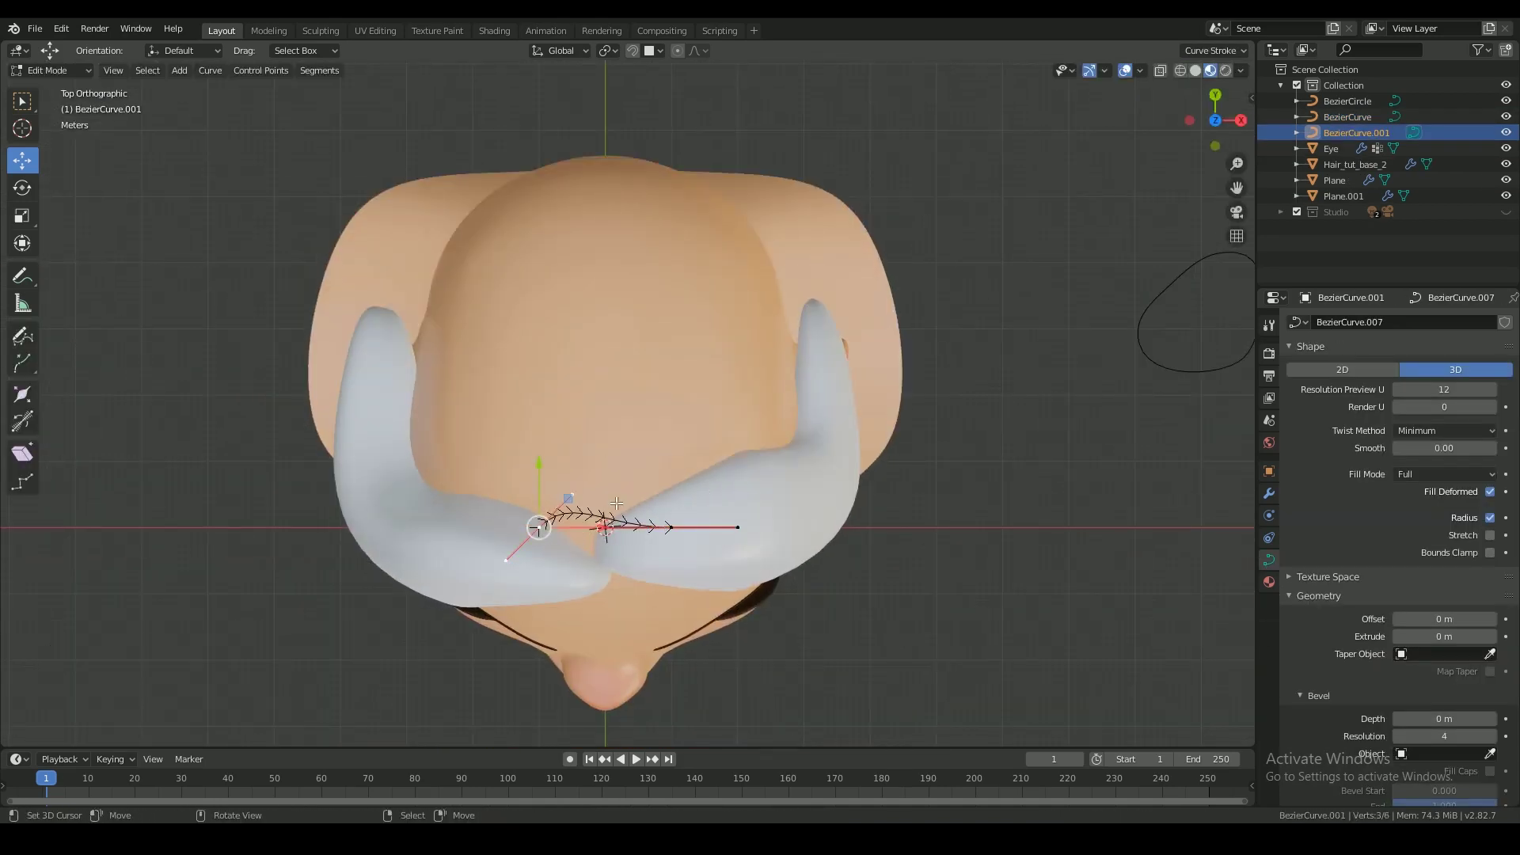
left_click_drag(595, 529, 506, 530)
right_click(670, 528)
key("r")
right_click(452, 527)
key("r")
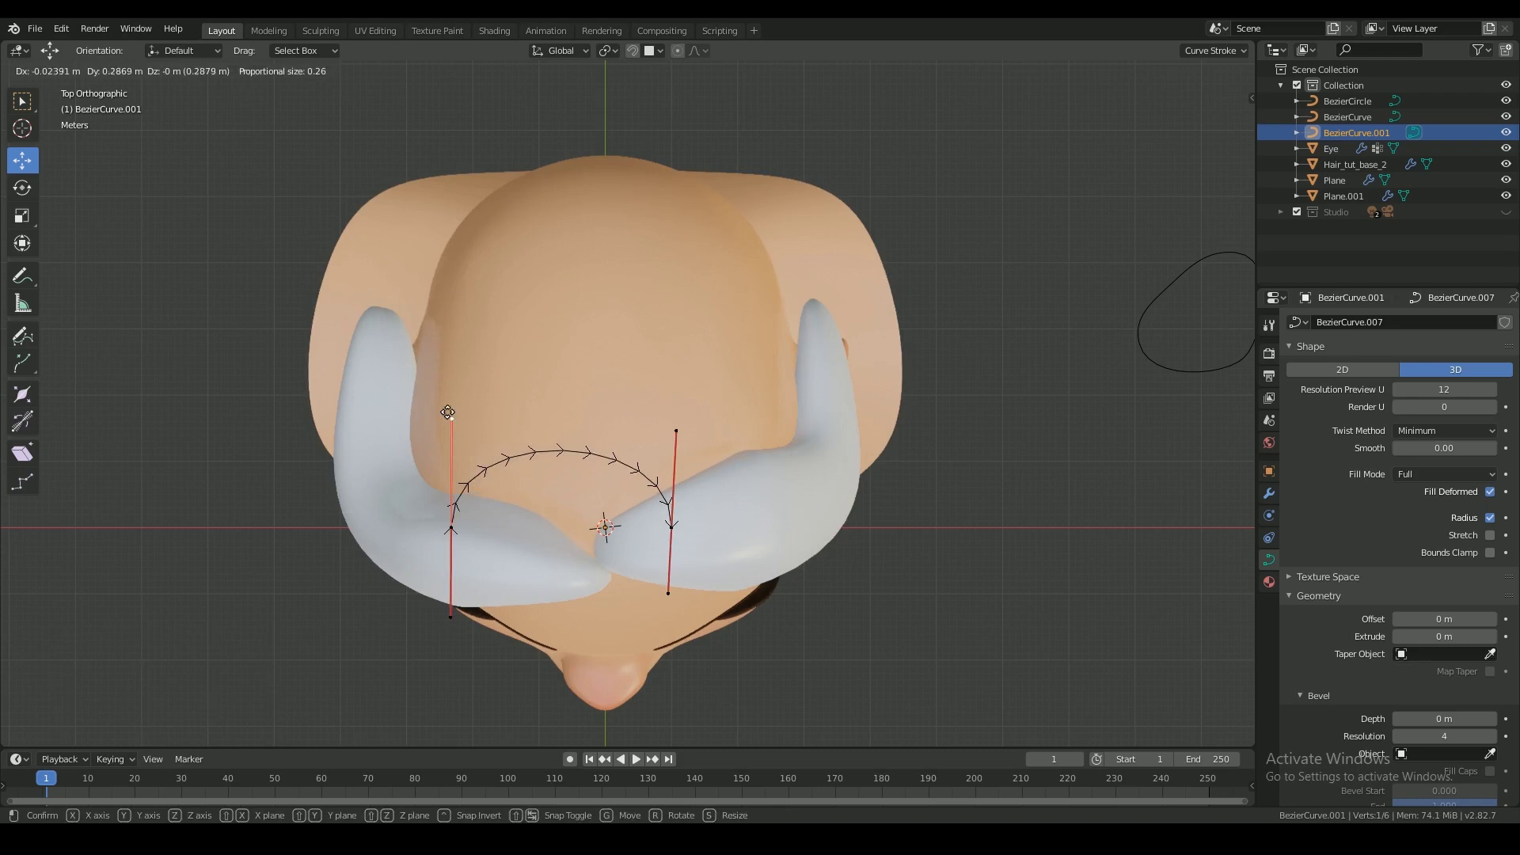
- Scale the arch to the width of the head, shift it along X, and lower it on the skull
key("a")
key("s")
key("g")
key("x")
middle_click_drag(791, 365, 680, 206)
left_click_drag(675, 162, 673, 269)
- Subdivide the arch, move its middle point to the back of the head, and scale that point's handles
key("KP_7")
key("w")
left_click(582, 277)
right_click(604, 236)
key("g")
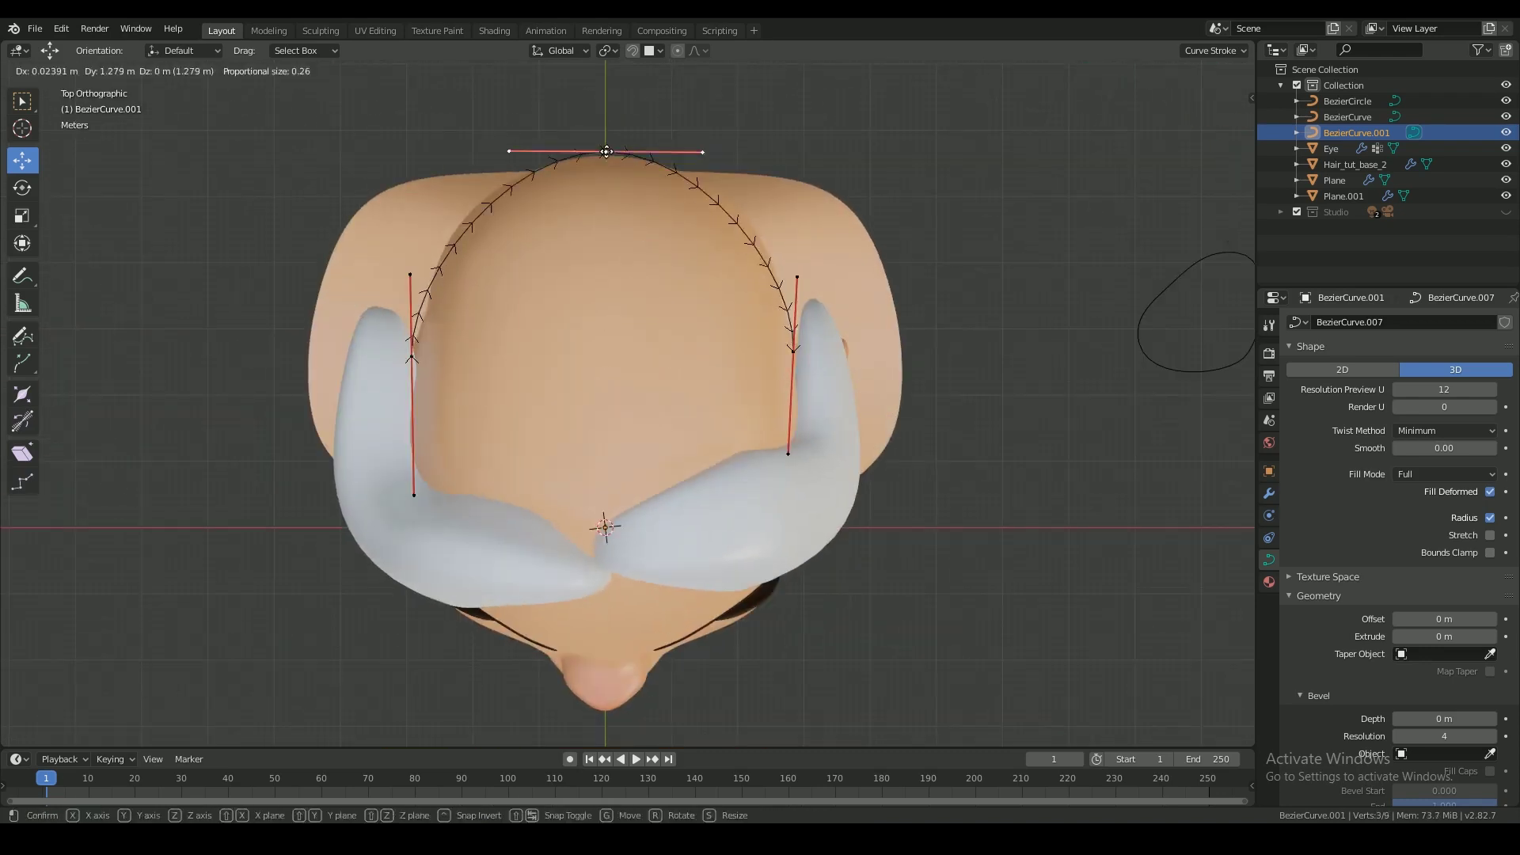
key("s")
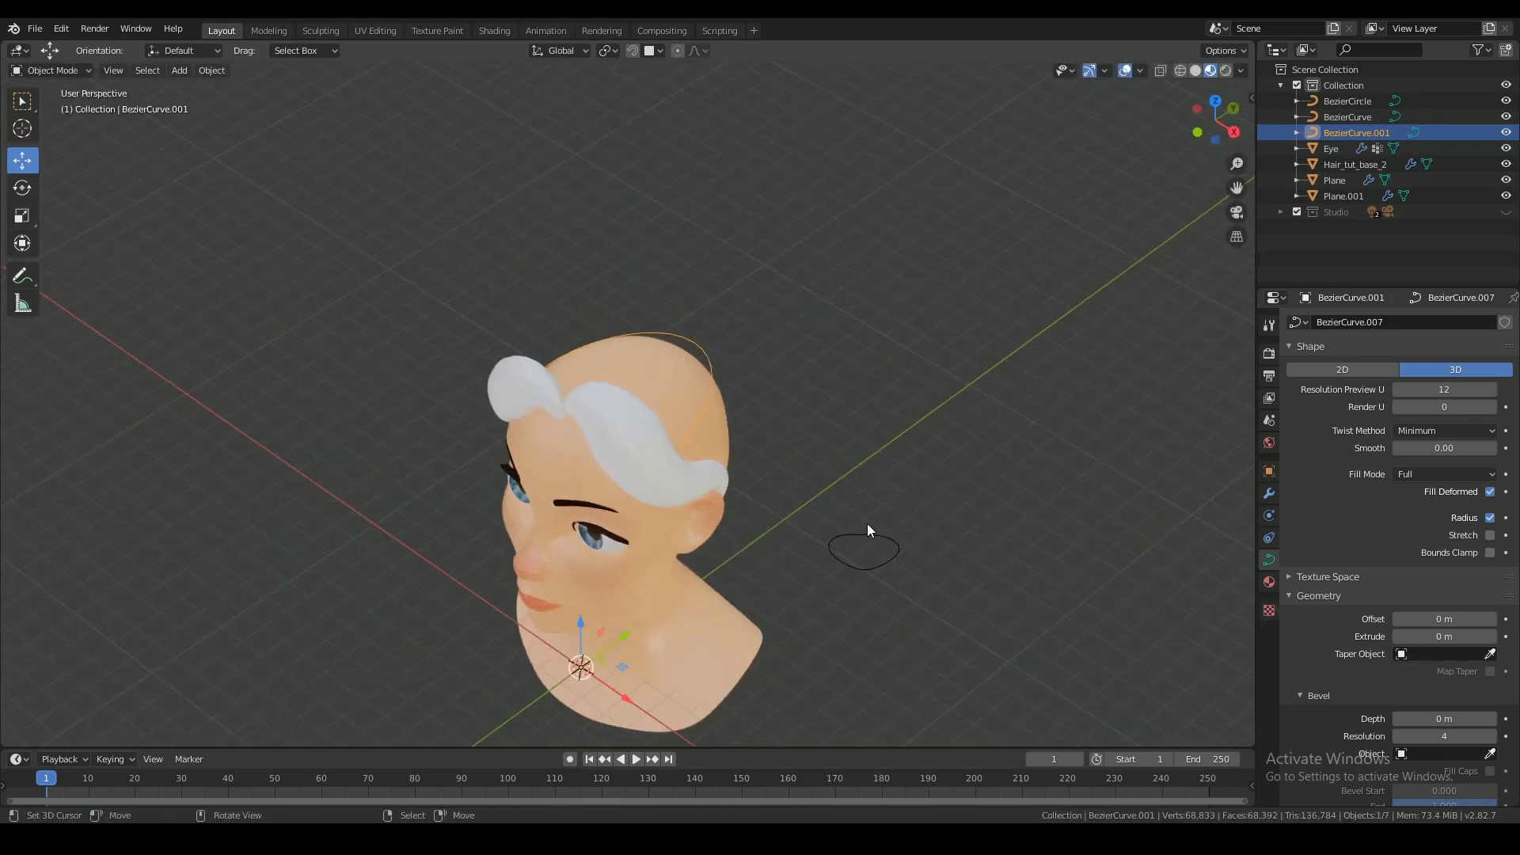
- Enable snapping and add a mesh plane beside the head, opened for editing
left_click(632, 50)
scroll(846, 445, "up", 2)
key("shift+a")
mouse_move(938, 366)
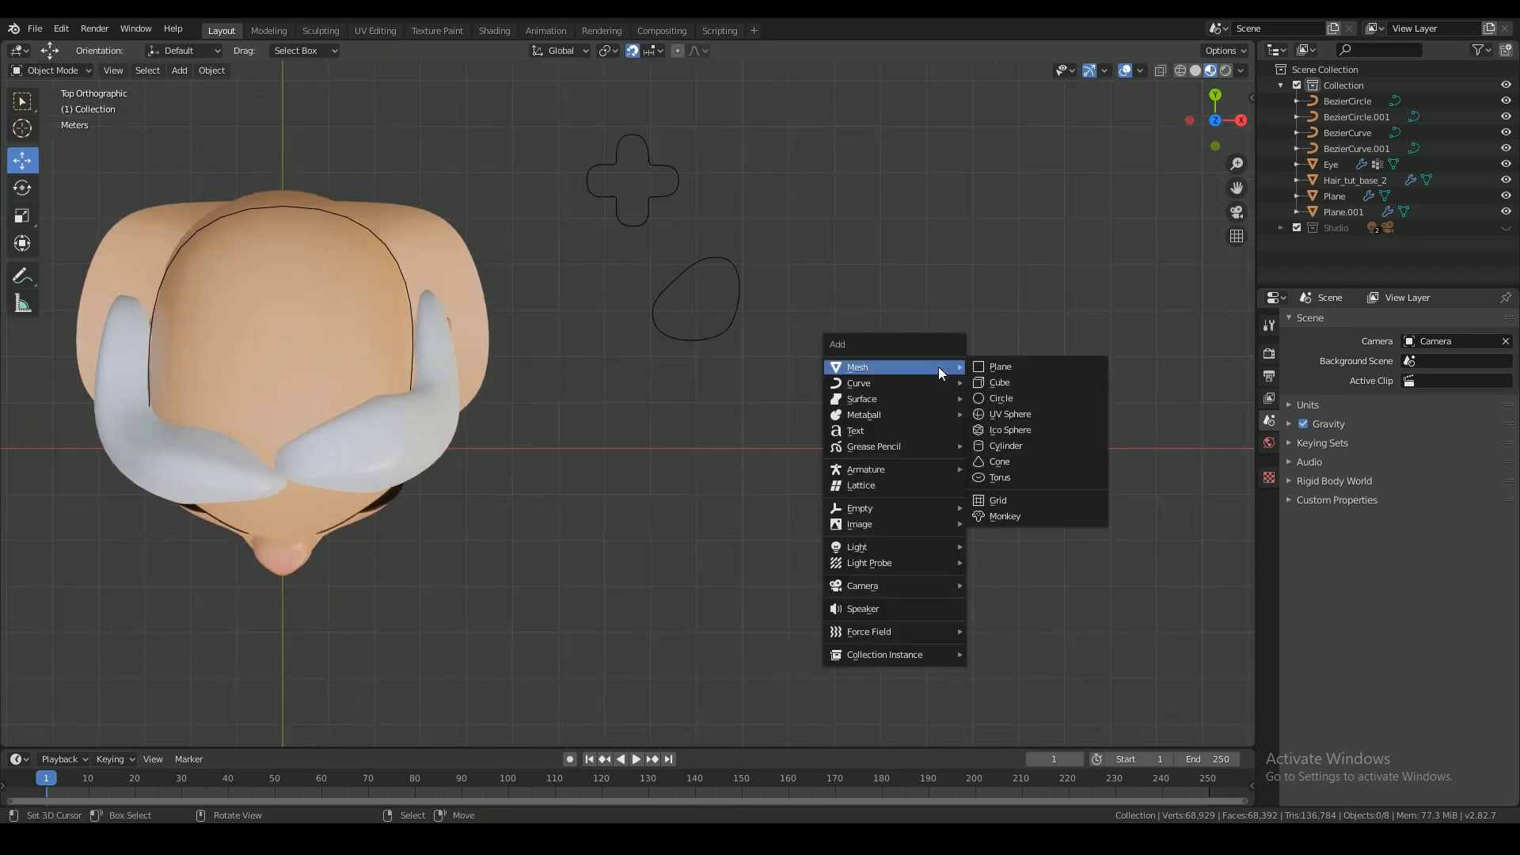
left_click(1057, 367)
left_click(930, 424)
key("Tab")
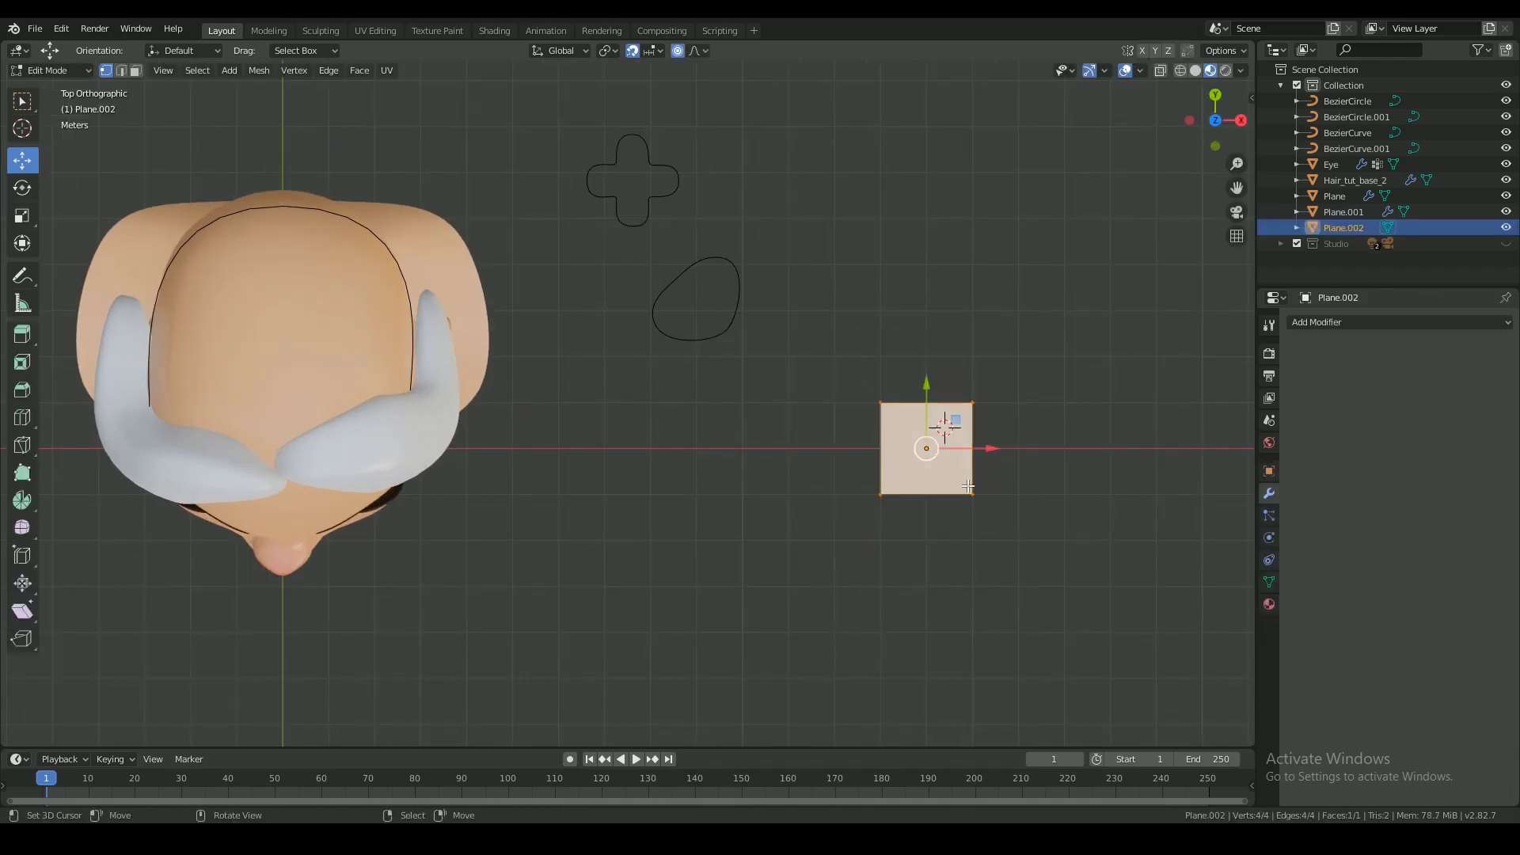
- Merge the plane's vertices at its center and extrude them into a three-segment strand, 3 m in Y per segment, bowed 1 m in X
left_click(968, 489)
middle_click_drag(968, 490, 874, 515, "shift")
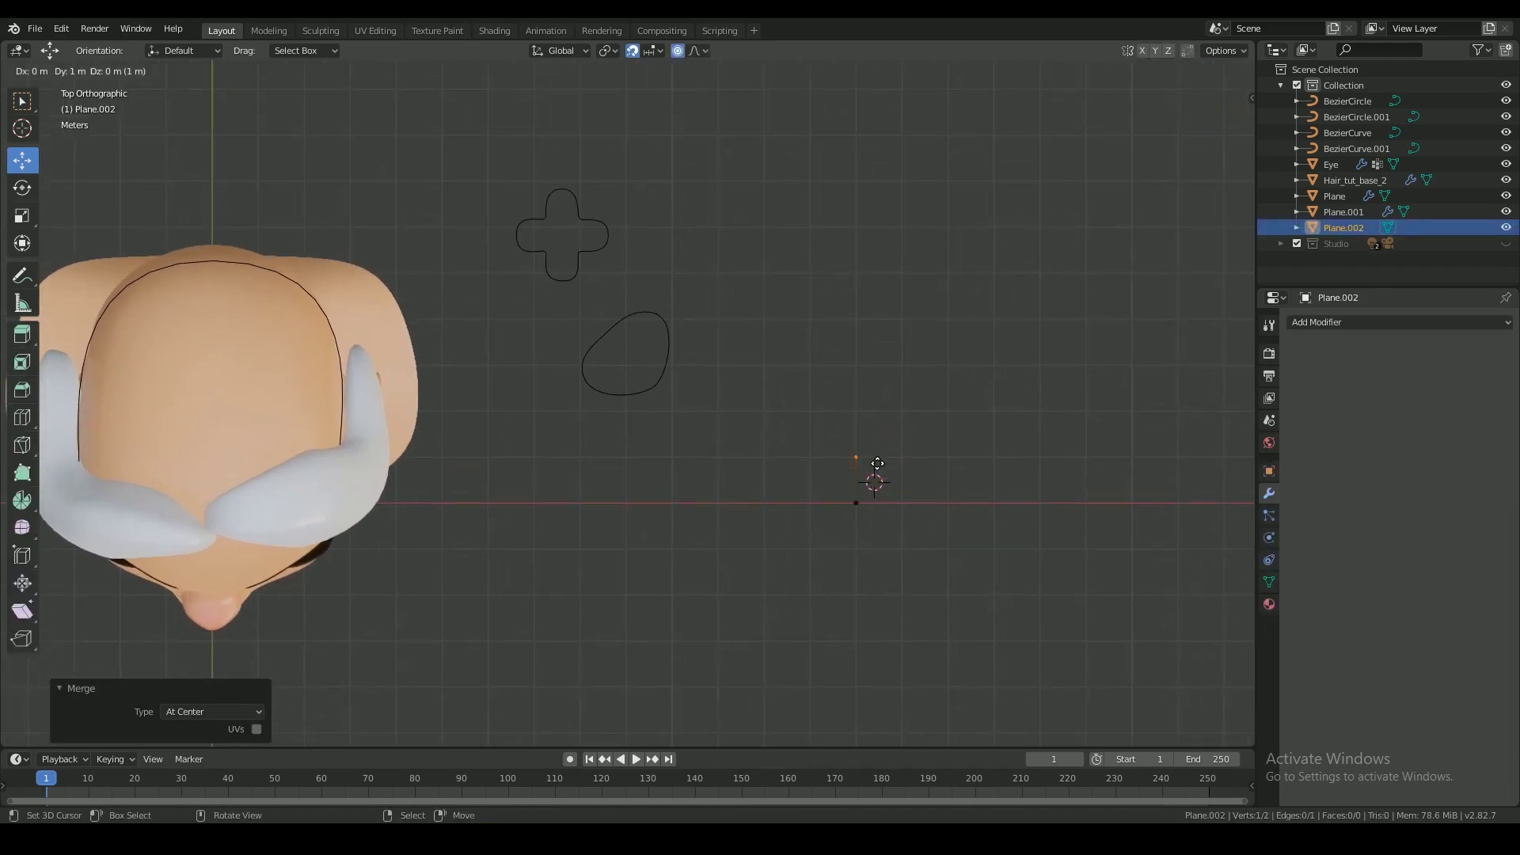
left_click(921, 370)
scroll(878, 356, "down", 1)
key("e")
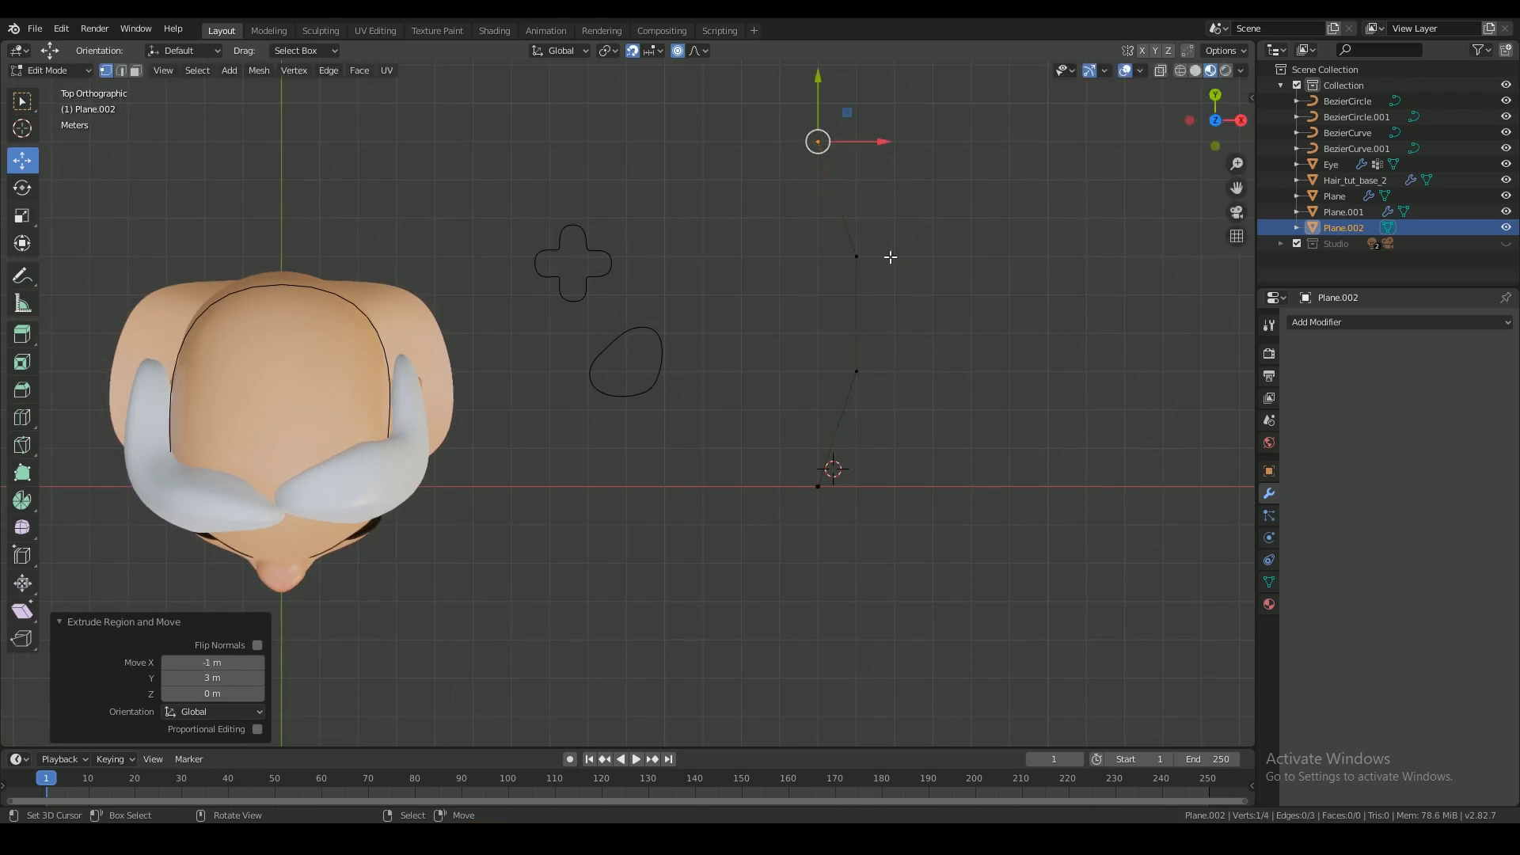
- In side view, lower the strand's second vertex and raise the third so the strand weaves in height
key("KP_3")
scroll(895, 258, "up", 2)
right_click_drag(676, 346, 671, 376)
right_click_drag(837, 338, 838, 284)
middle_click_drag(579, 356, 763, 517)
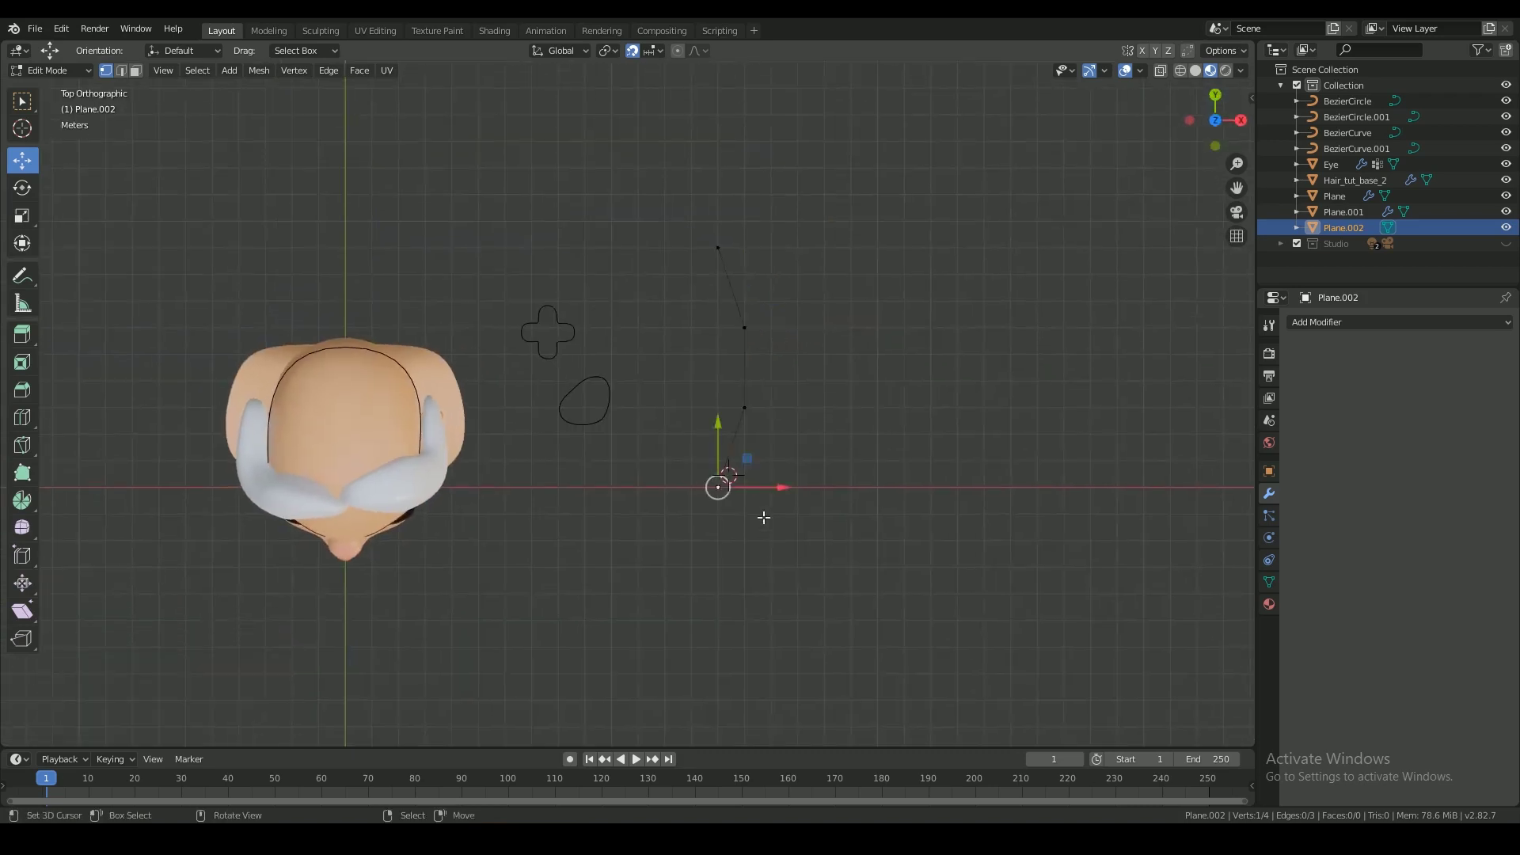
- Place the 3D cursor on the strand's first vertex and make a duplicate of the strand mirrored across X about it
scroll(763, 517, "up", 1)
key("shift+s")
left_click(791, 565)
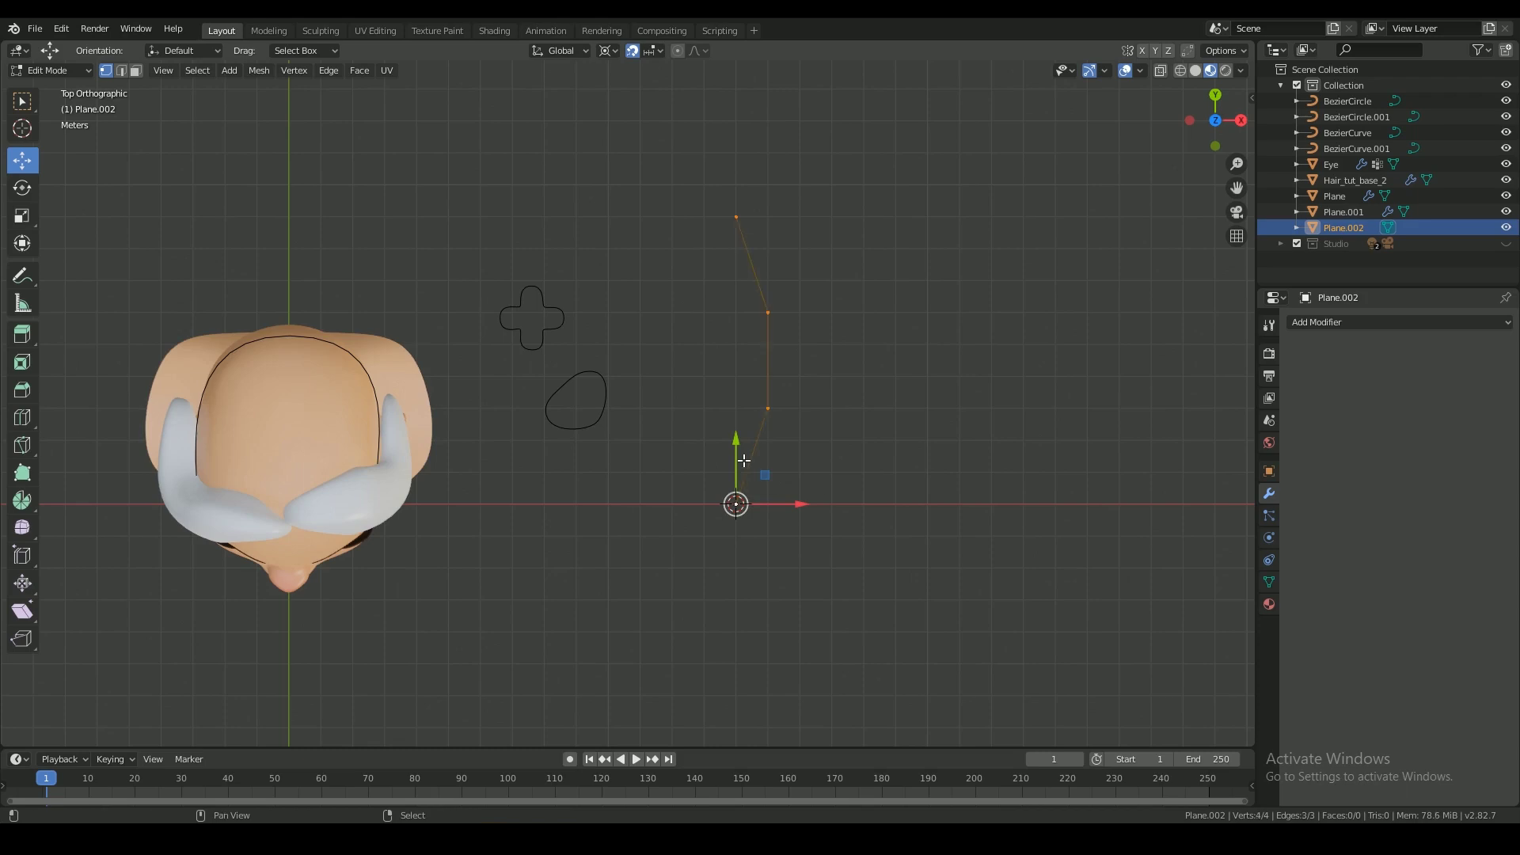
key("shift+d")
right_click(744, 460)
key("x")
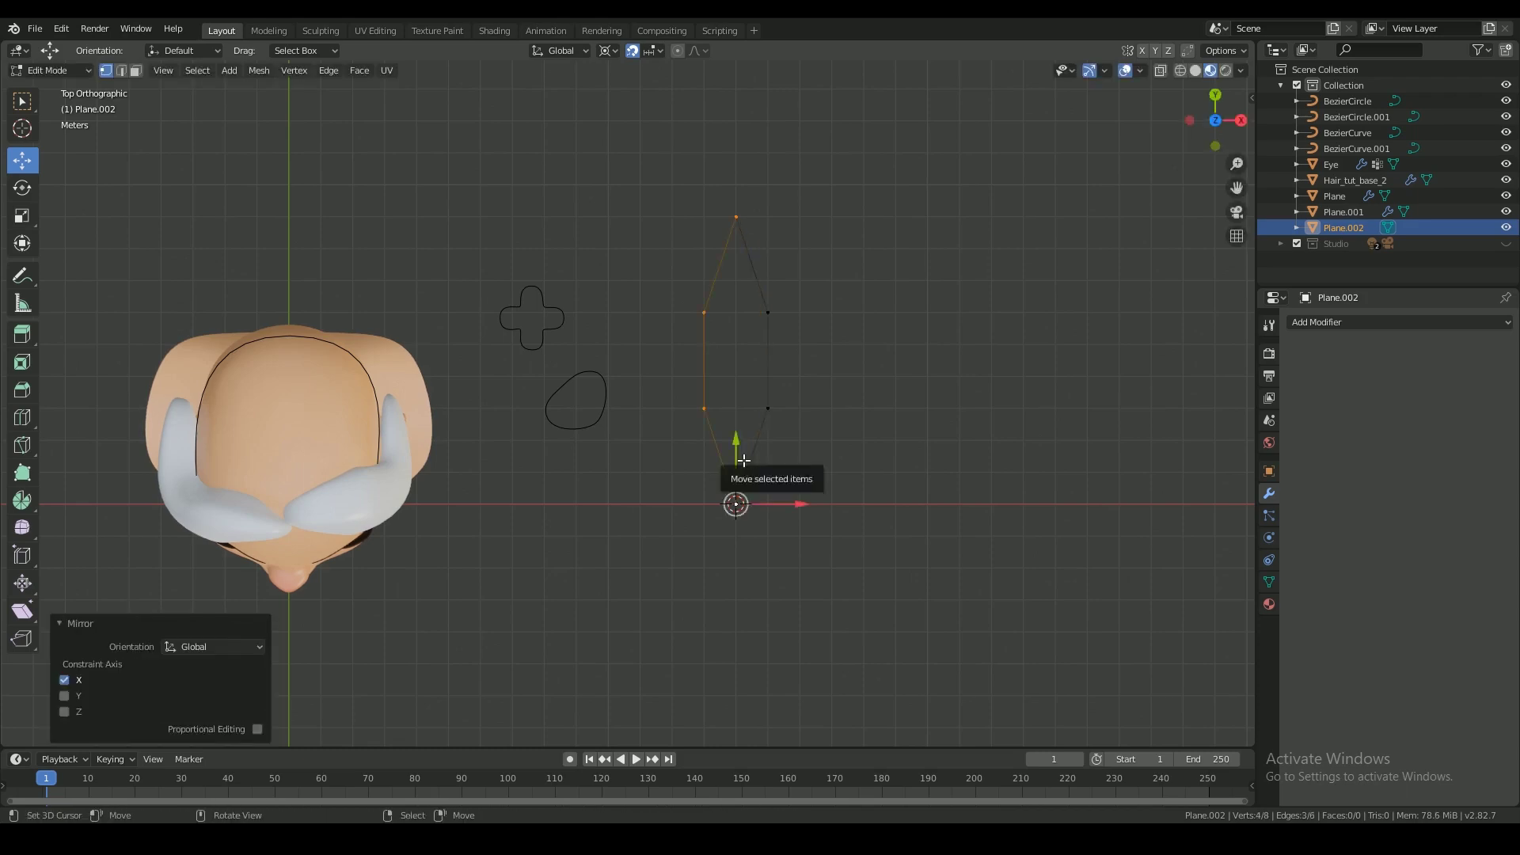
- Extend the mirrored half to the opposite side along Y and merge the strand's vertices by distance
scroll(791, 411, "down", 2)
key("a")
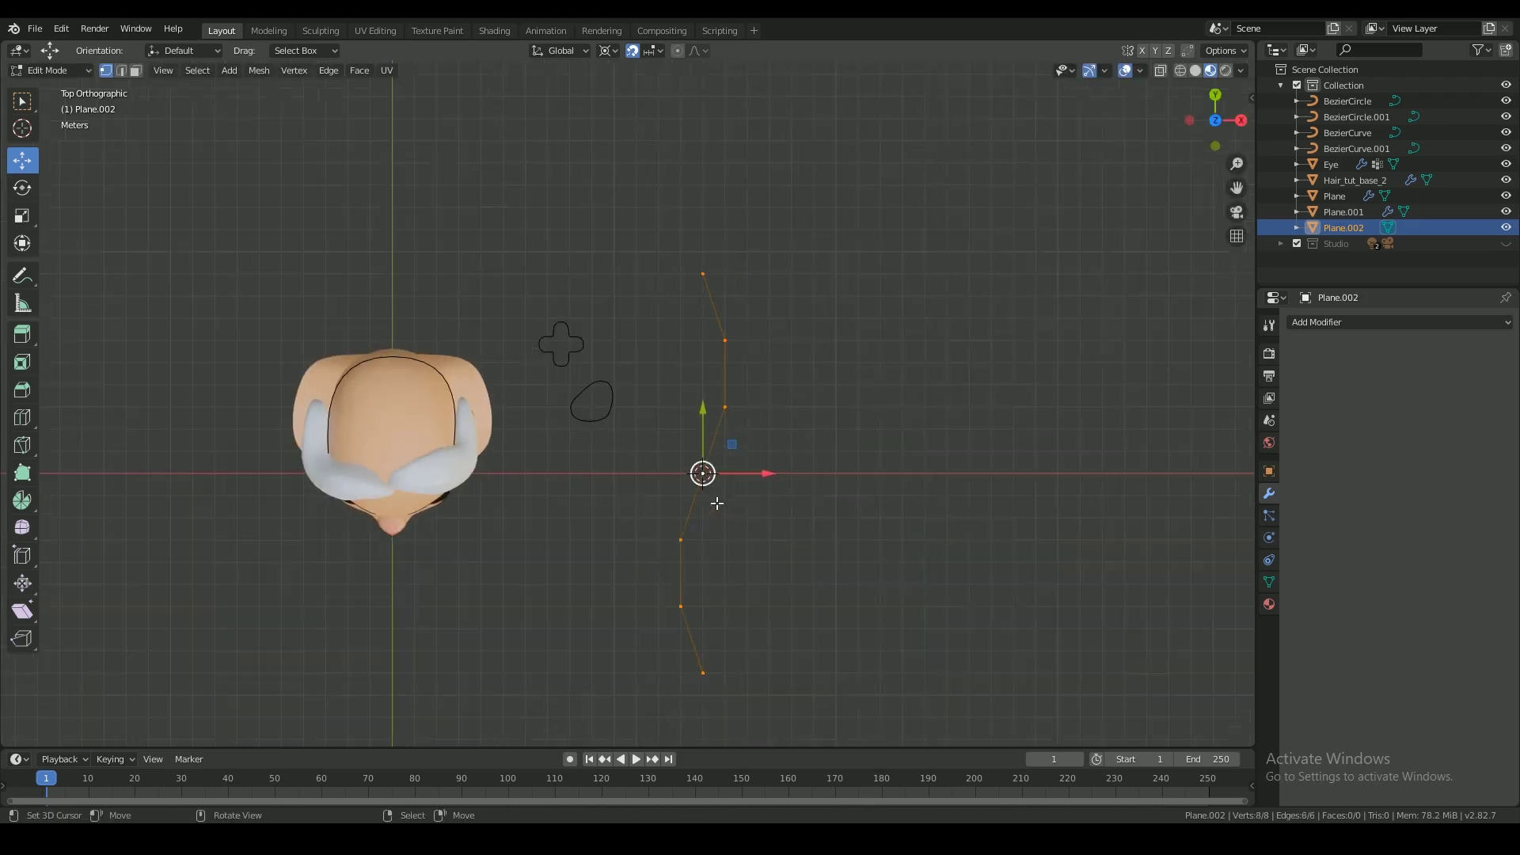
left_click(259, 71)
mouse_move(343, 390)
left_click(459, 509)
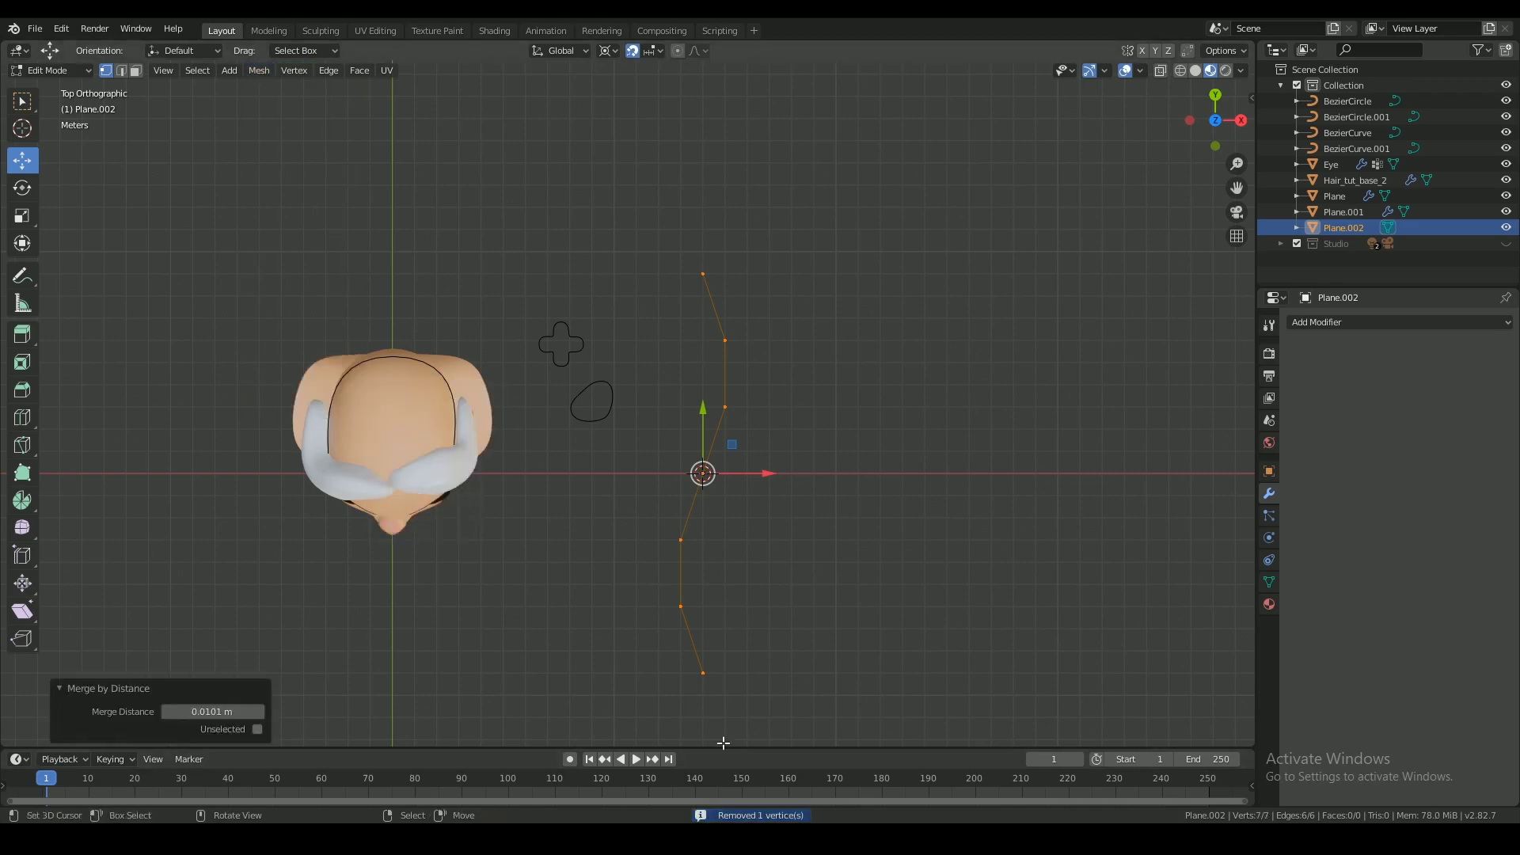
- Duplicate the wavy strand twice, shifting each copy 6 m along Y to form the three-strand braid pattern
scroll(735, 388, "up", 2)
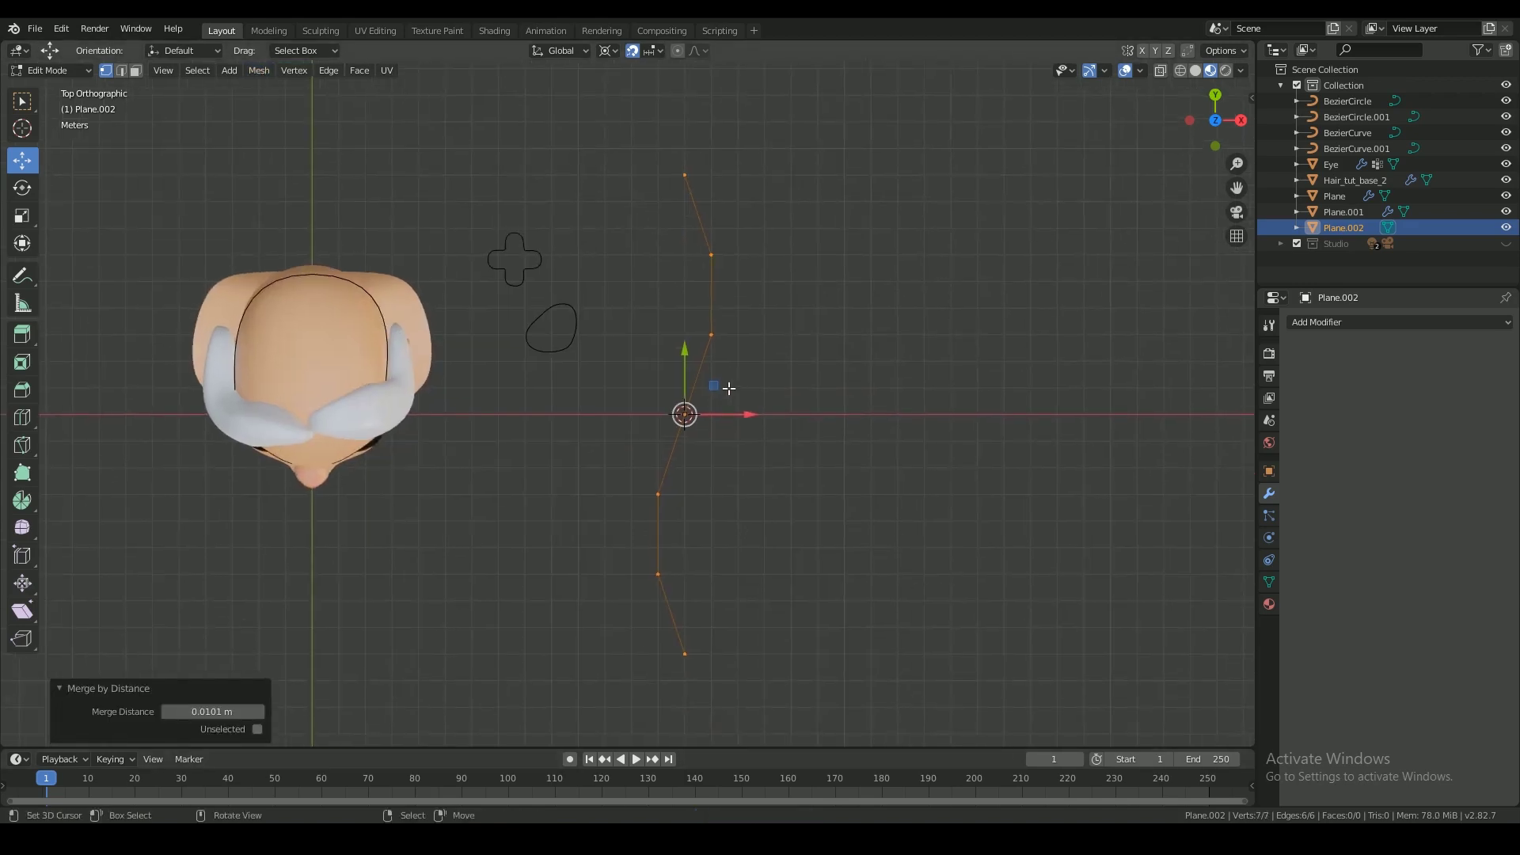
scroll(728, 387, "down", 1)
key("Tab")
left_click(1409, 322)
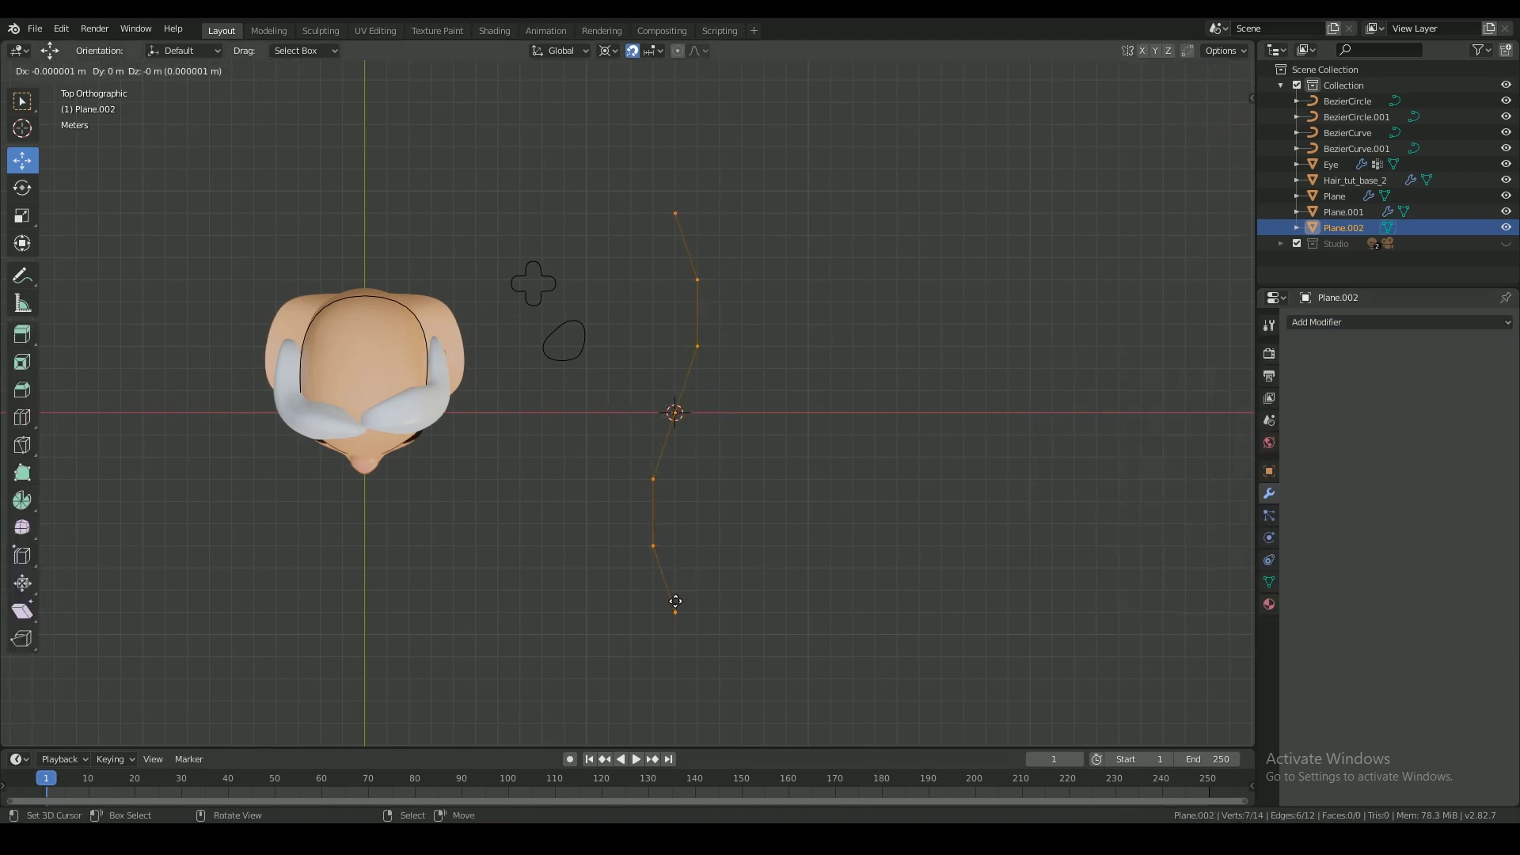
left_click(665, 474)
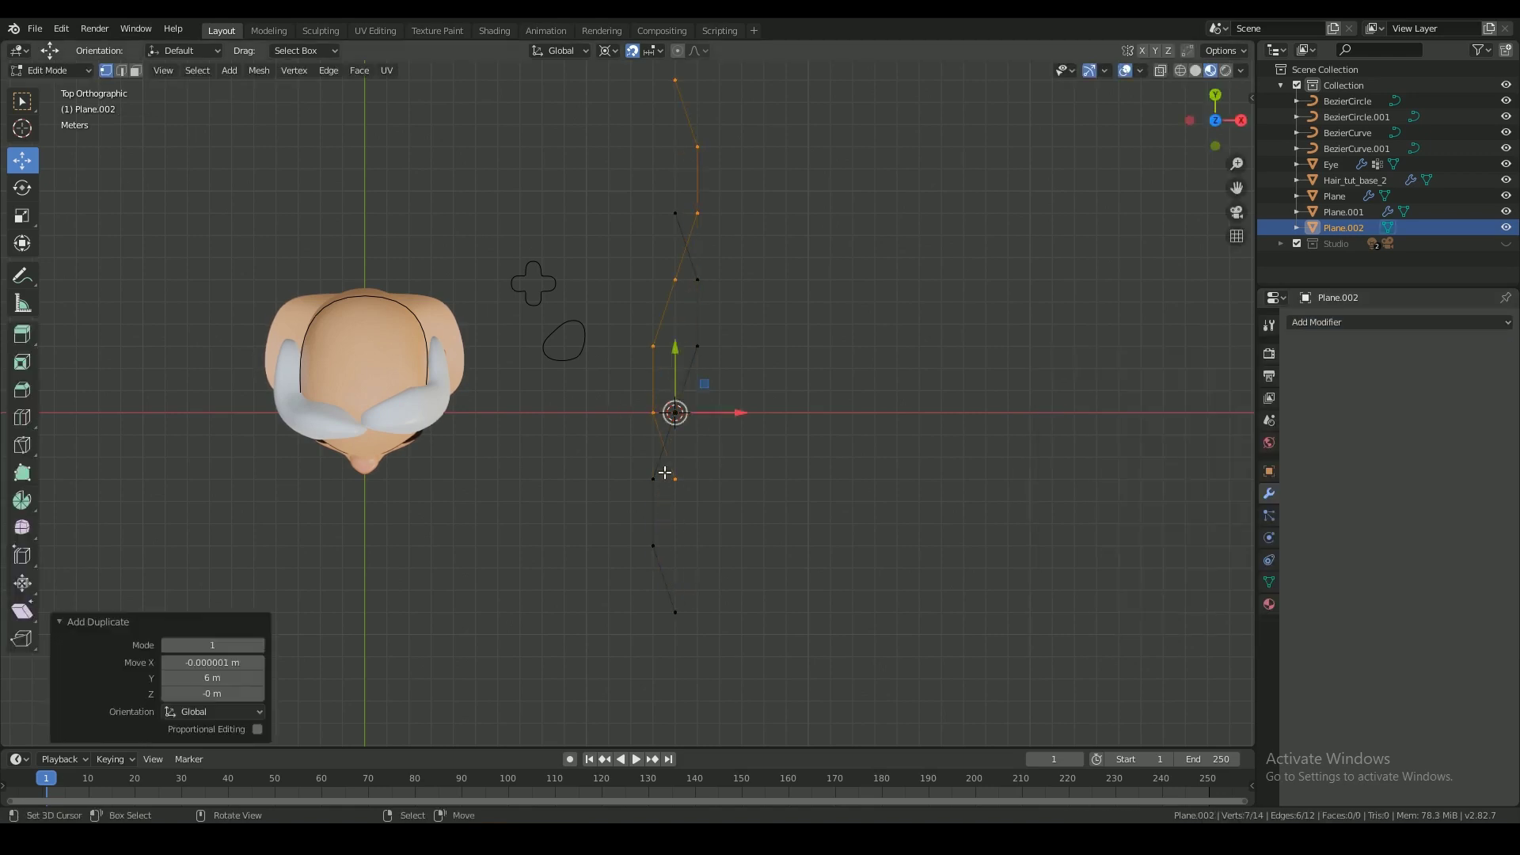
middle_click_drag(685, 452, 697, 539, "shift")
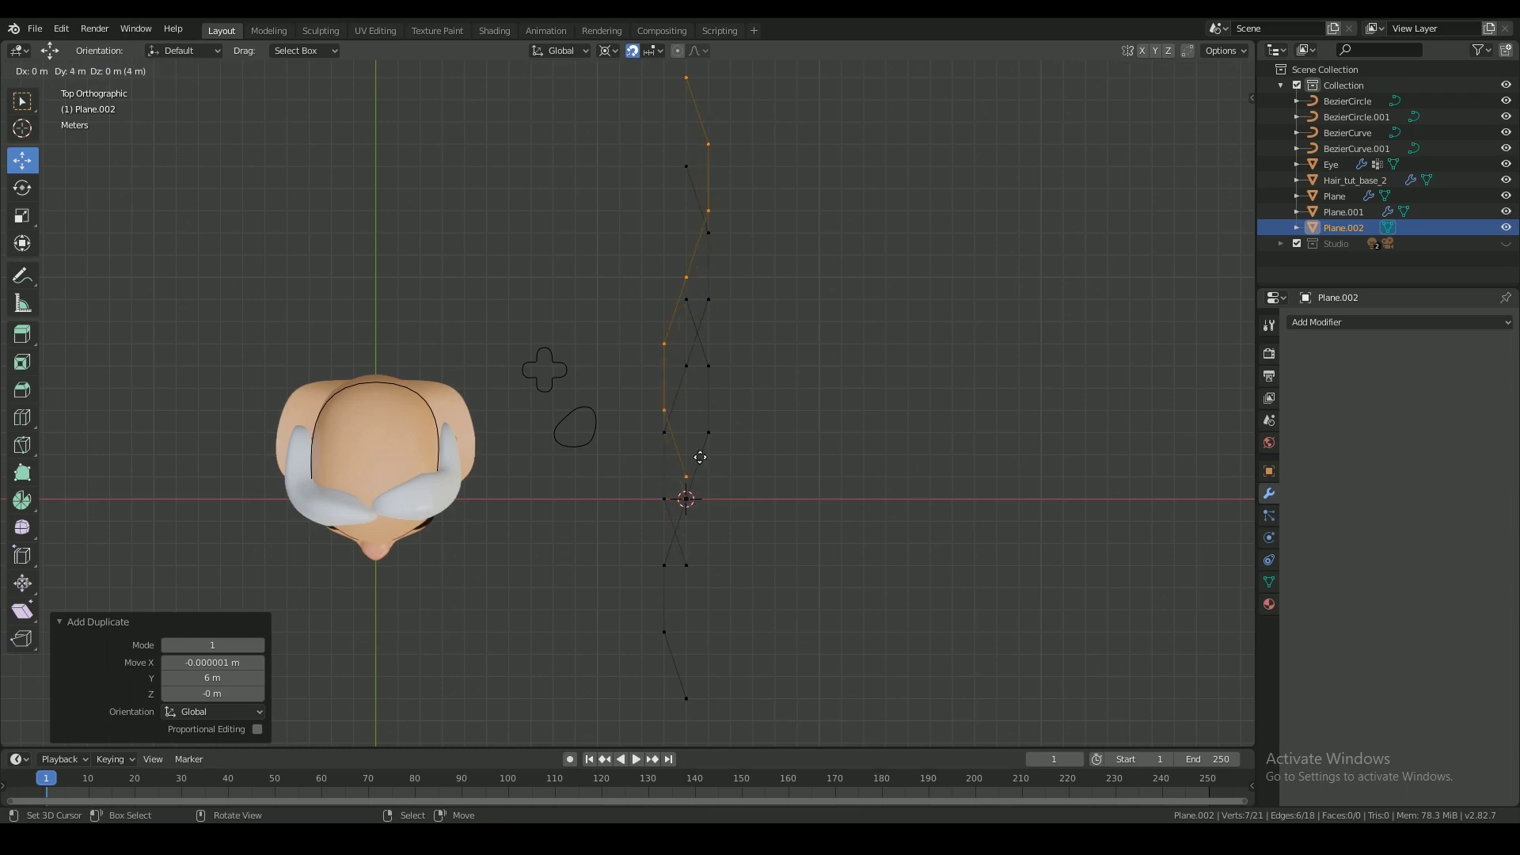
scroll(695, 418, "down", 1)
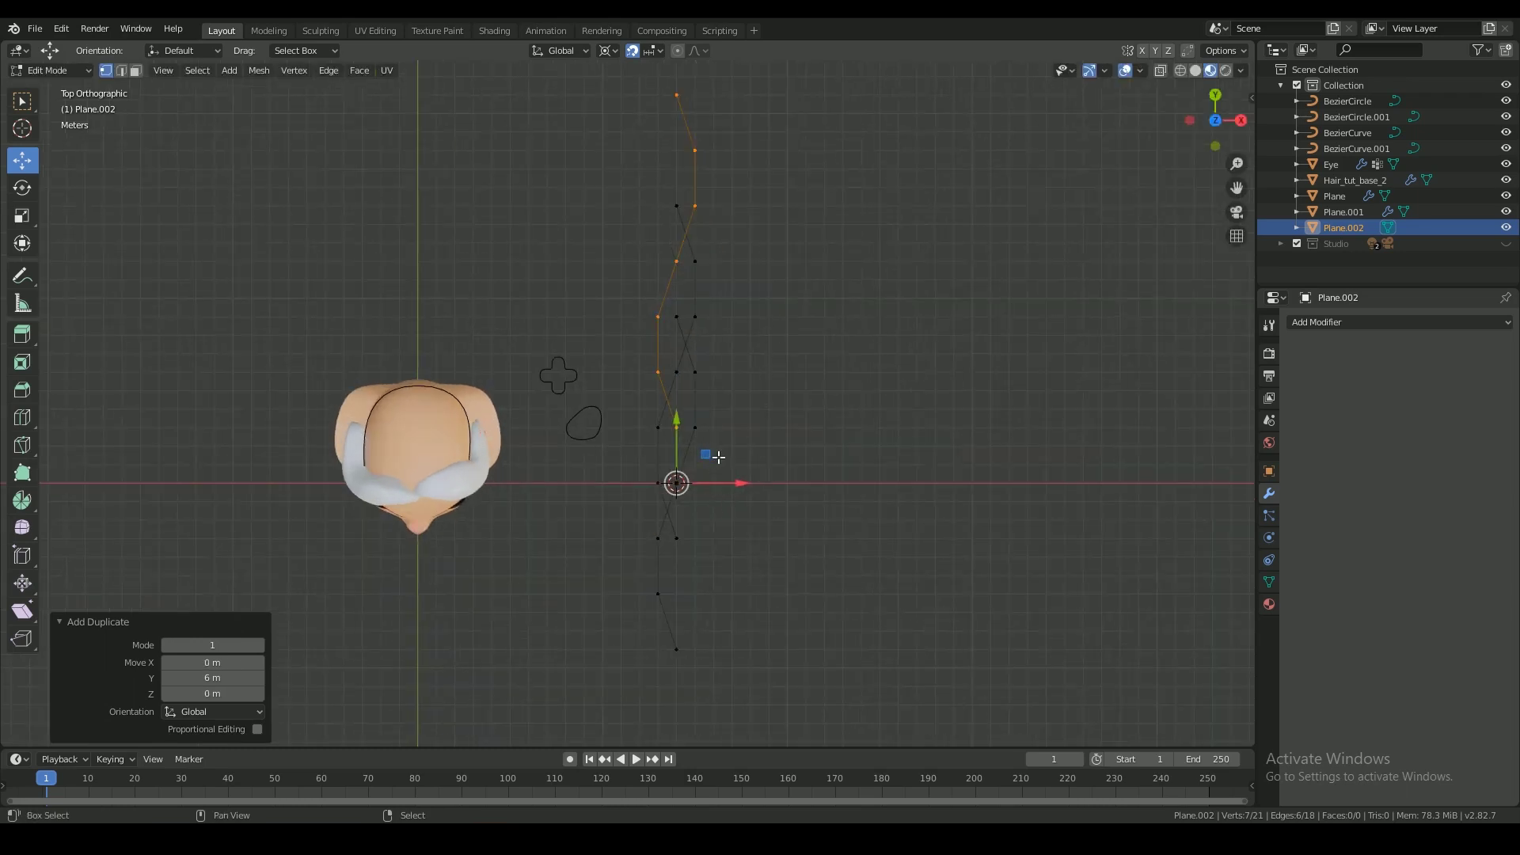
scroll(718, 457, "up", 1, "shift")
key("alt+a")
scroll(696, 575, "up", 1)
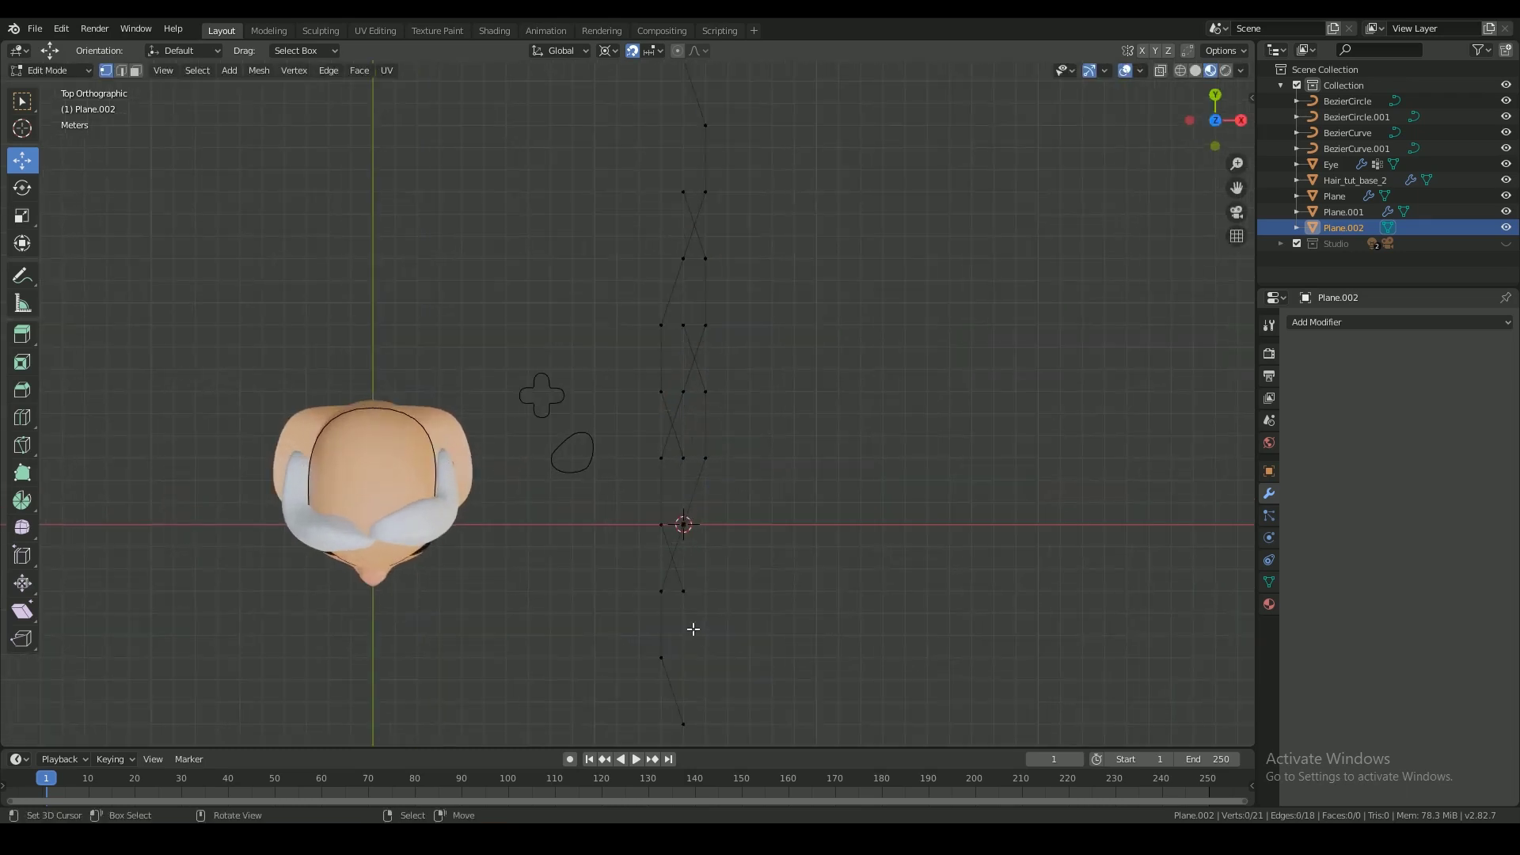
- Add an Array modifier to the braid pattern with a relative offset of 0 in X and 0.6 in Y
scroll(693, 629, "down", 1)
key("Tab")
left_click(1361, 322)
left_click(1179, 360)
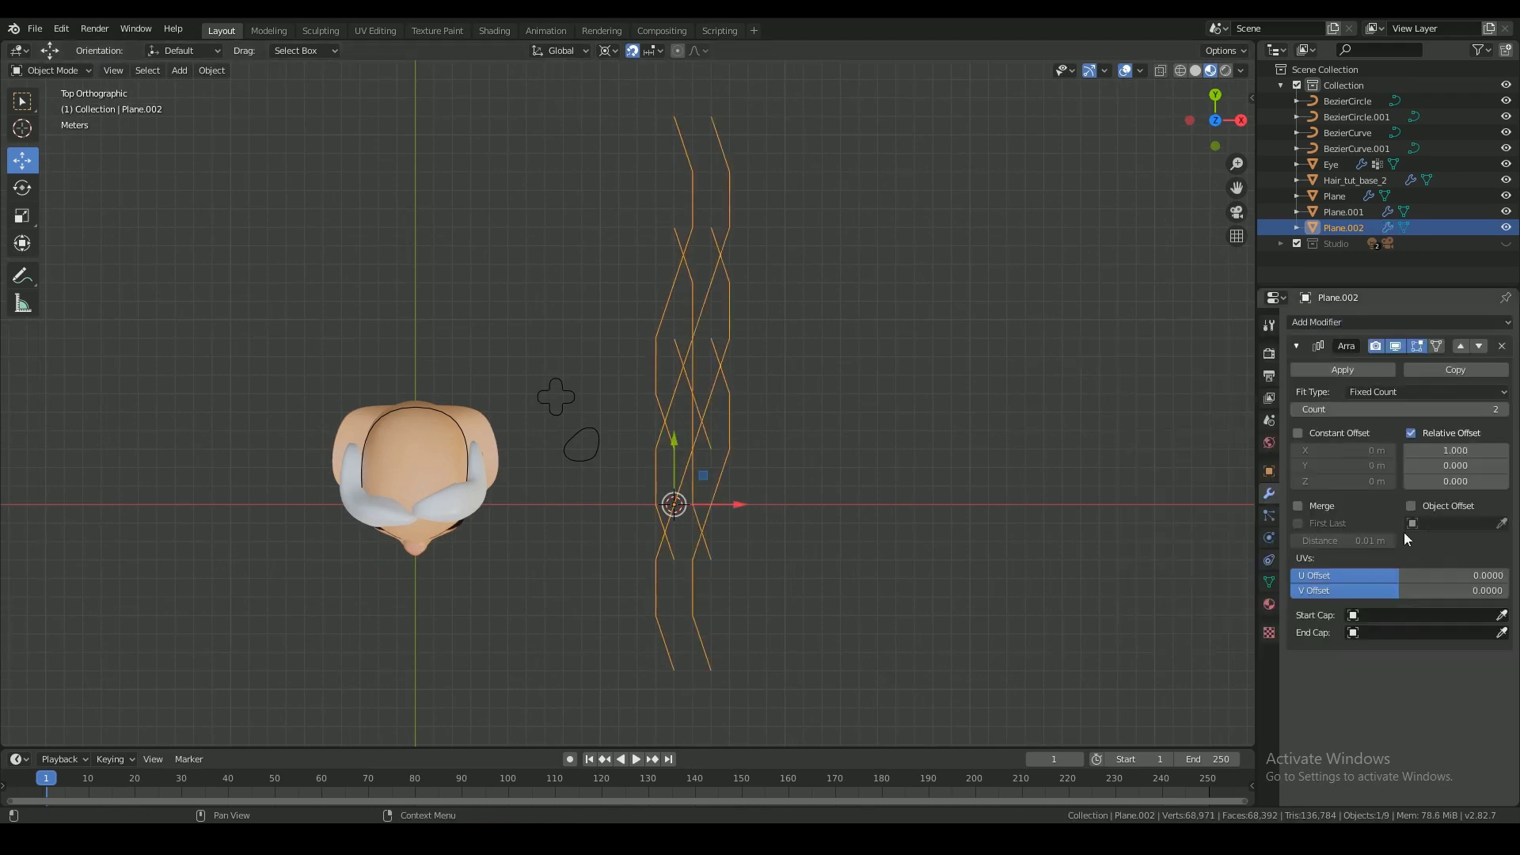
scroll(625, 440, "down", 3)
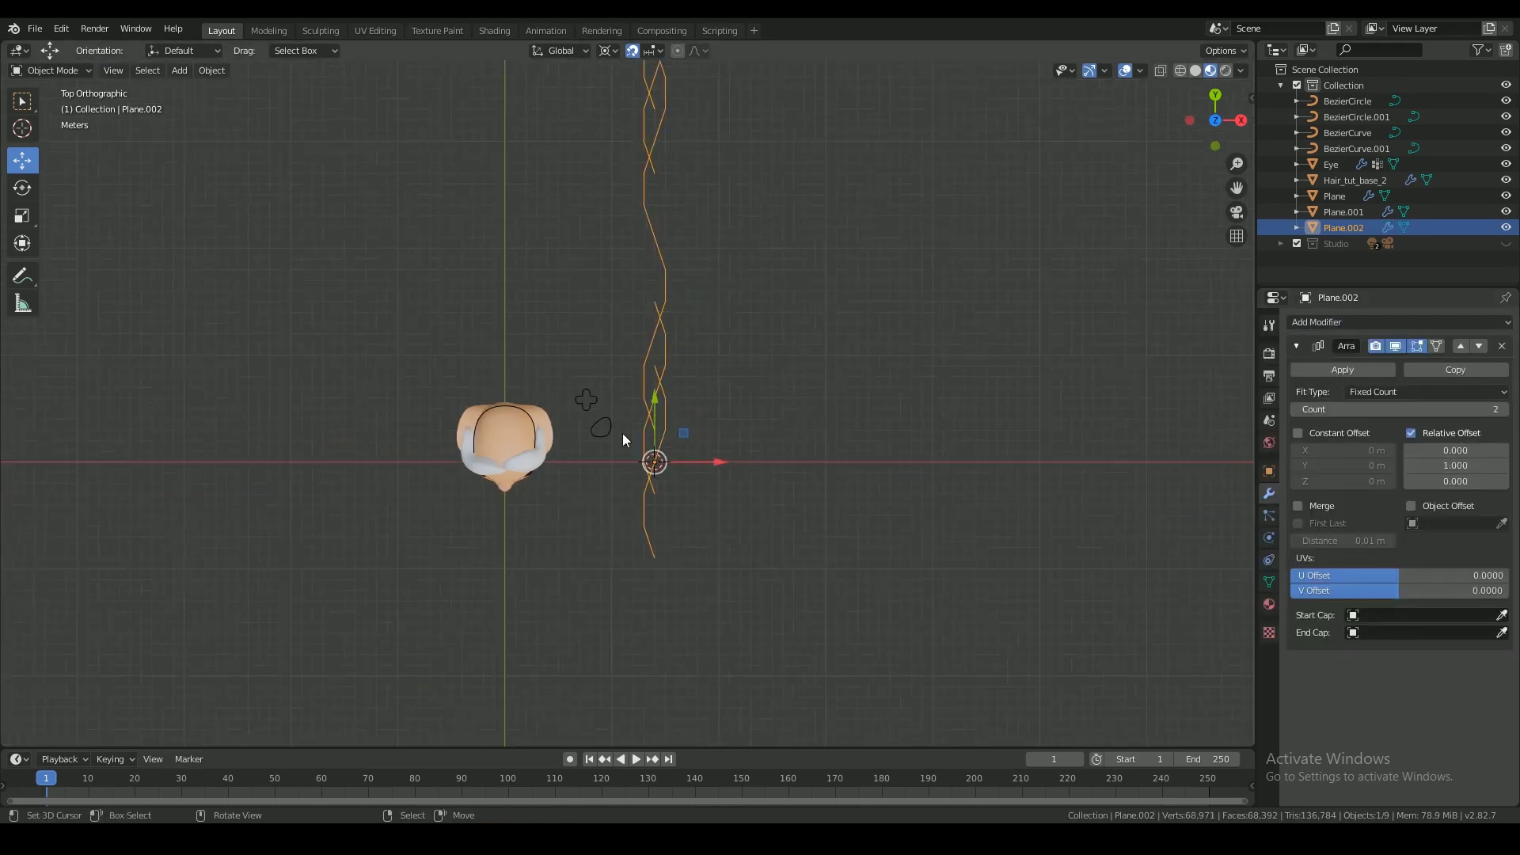
left_click(1407, 467)
scroll(775, 421, "down", 2)
middle_click_drag(775, 421, 794, 459, "shift")
- Set the array count to 6, enable Merge, and apply the Array modifier
left_click_drag(1399, 409, 1409, 409)
scroll(728, 330, "up", 2)
scroll(727, 330, "up", 1)
middle_click_drag(729, 254, 750, 529, "shift")
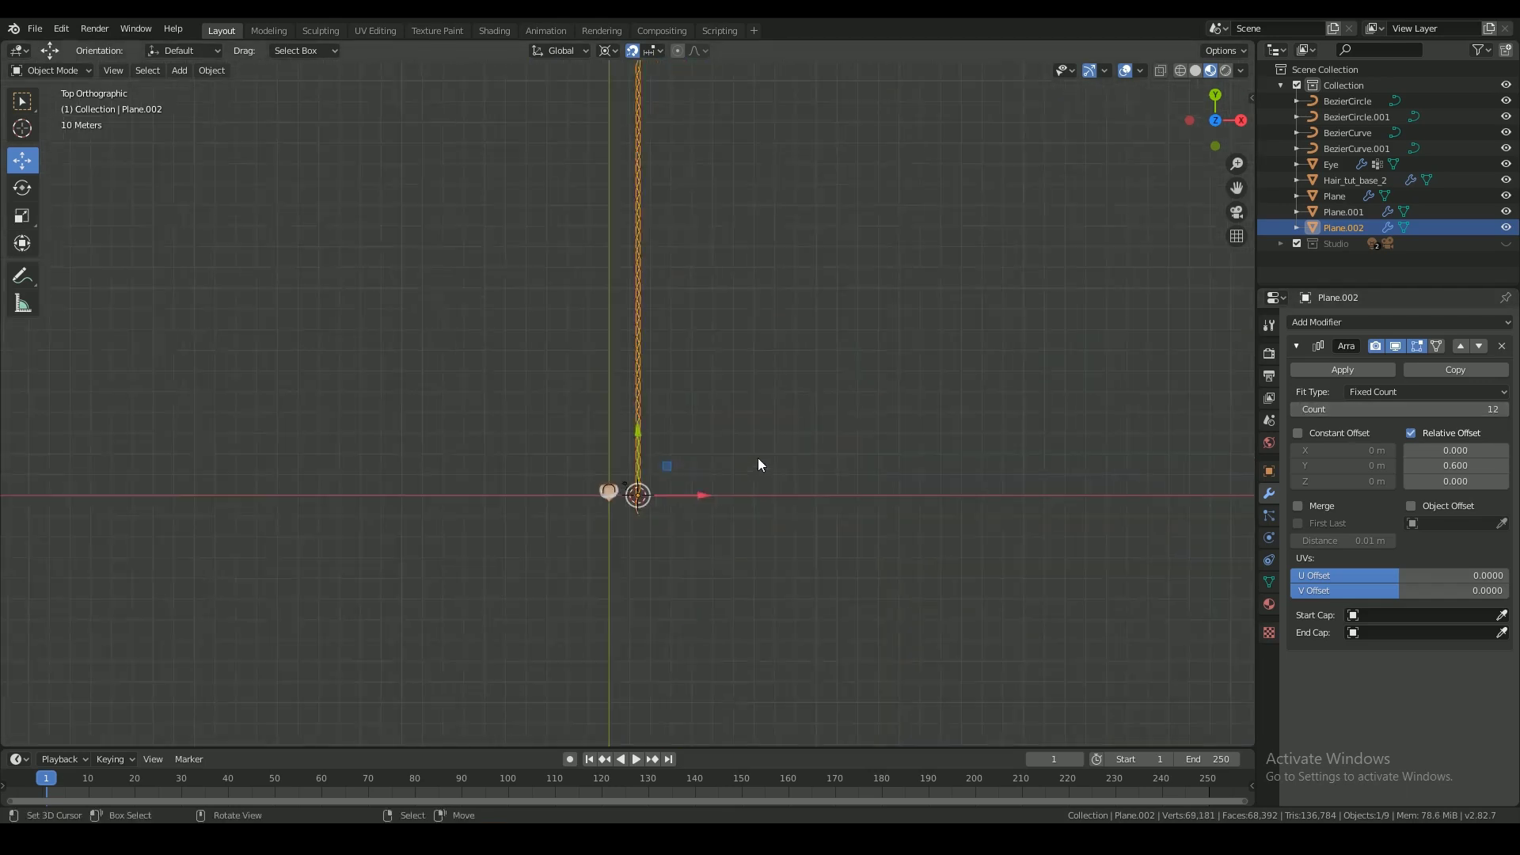
scroll(758, 464, "down", 1)
left_click(1441, 392)
left_click_drag(1407, 410, 1412, 409)
scroll(889, 479, "up", 4)
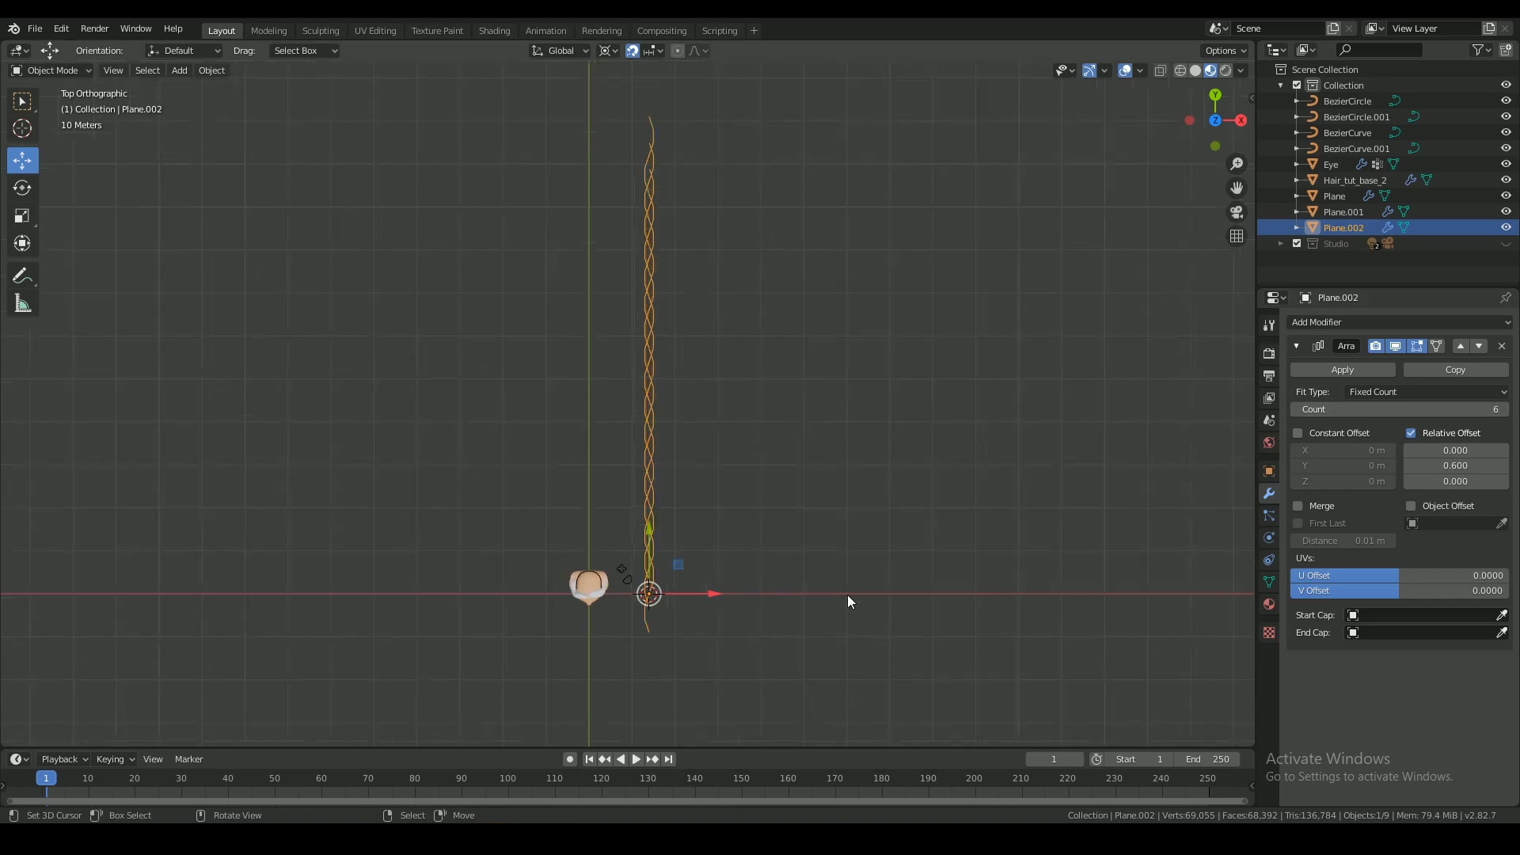
scroll(848, 602, "up", 1)
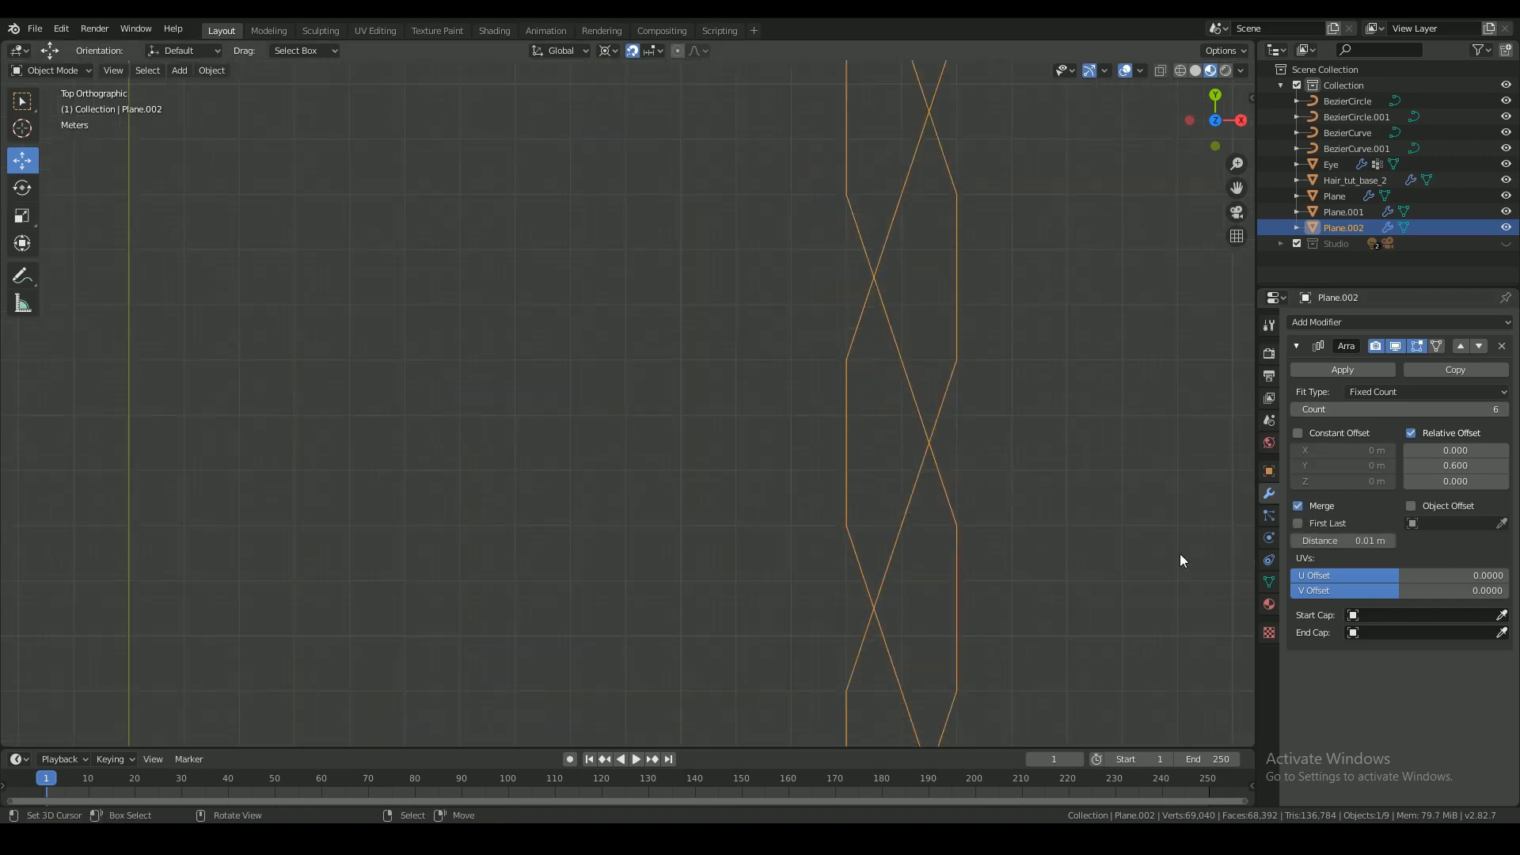
left_click(1343, 369)
- Merge all vertices of the repeated braid by distance
scroll(764, 439, "up", 2)
key("Tab")
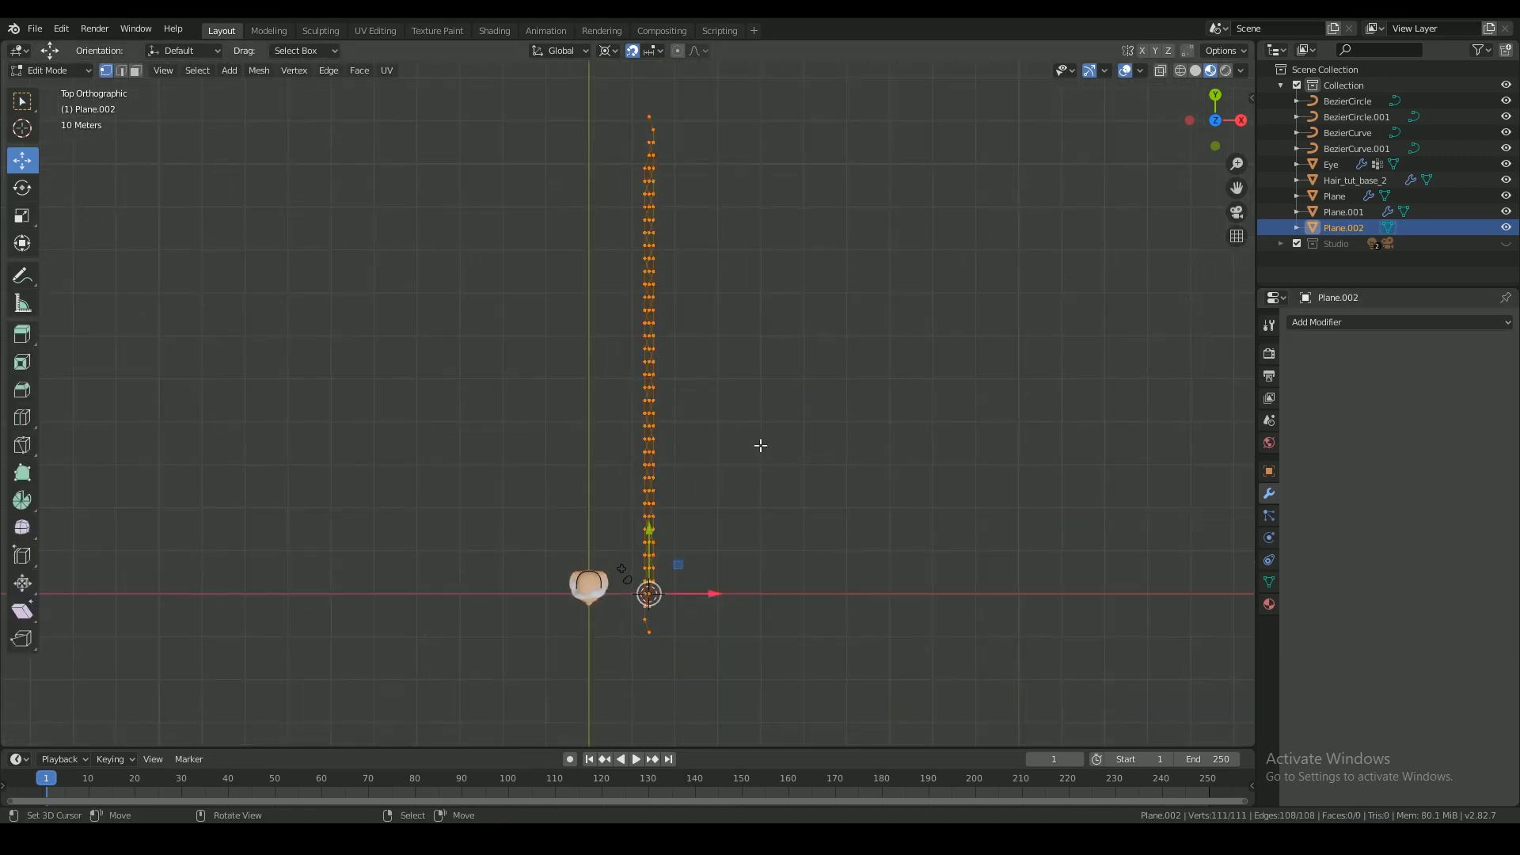
left_click(259, 71)
mouse_move(312, 392)
left_click(429, 511)
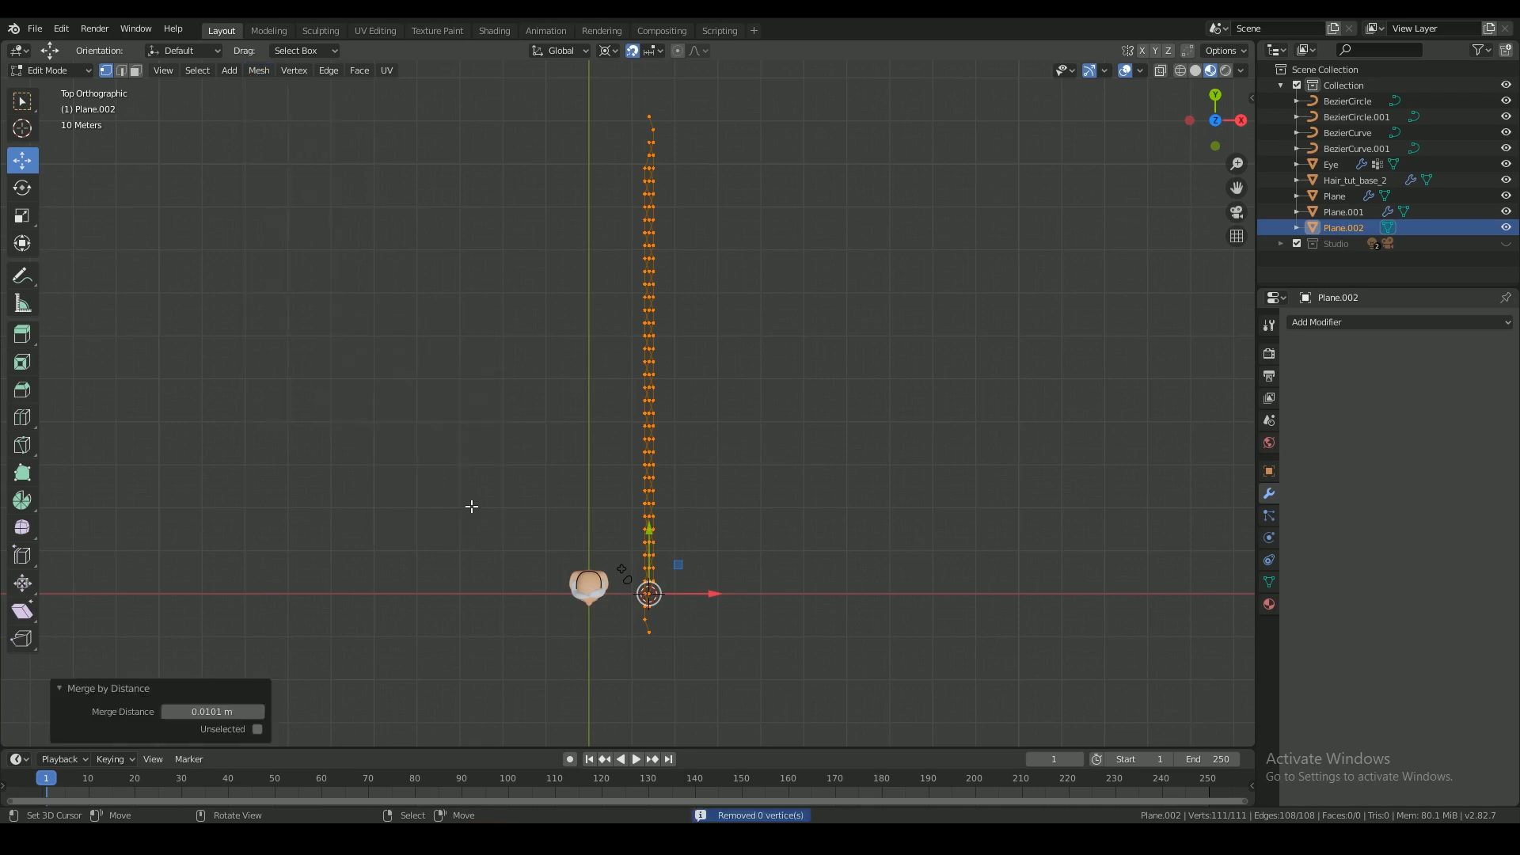
- Convert the braid mesh to a curve object
scroll(706, 552, "up", 3)
key("Tab")
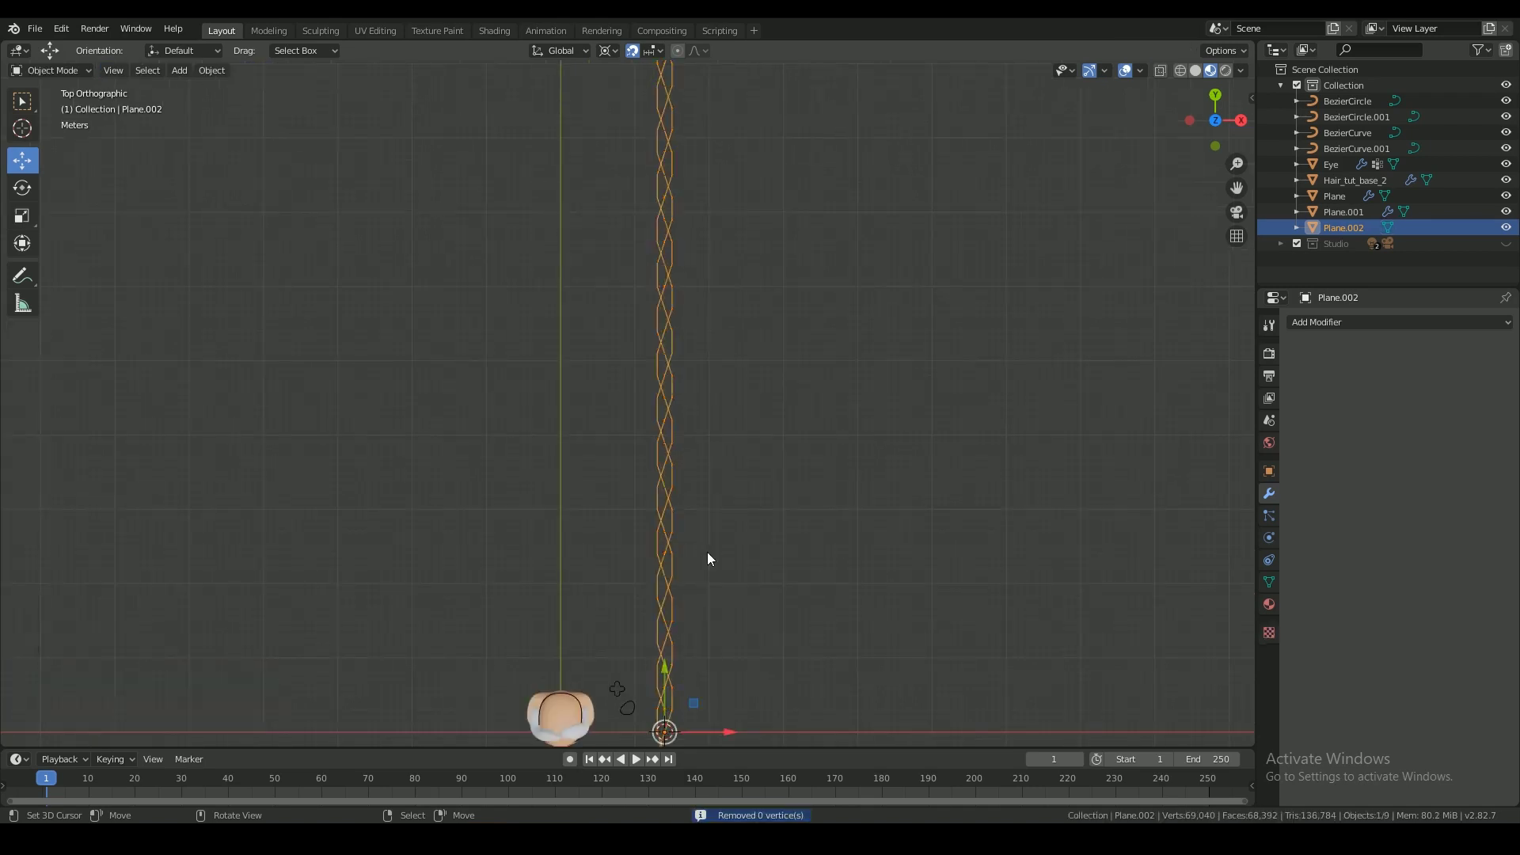
middle_click_drag(706, 559, 651, 460)
left_click(212, 71)
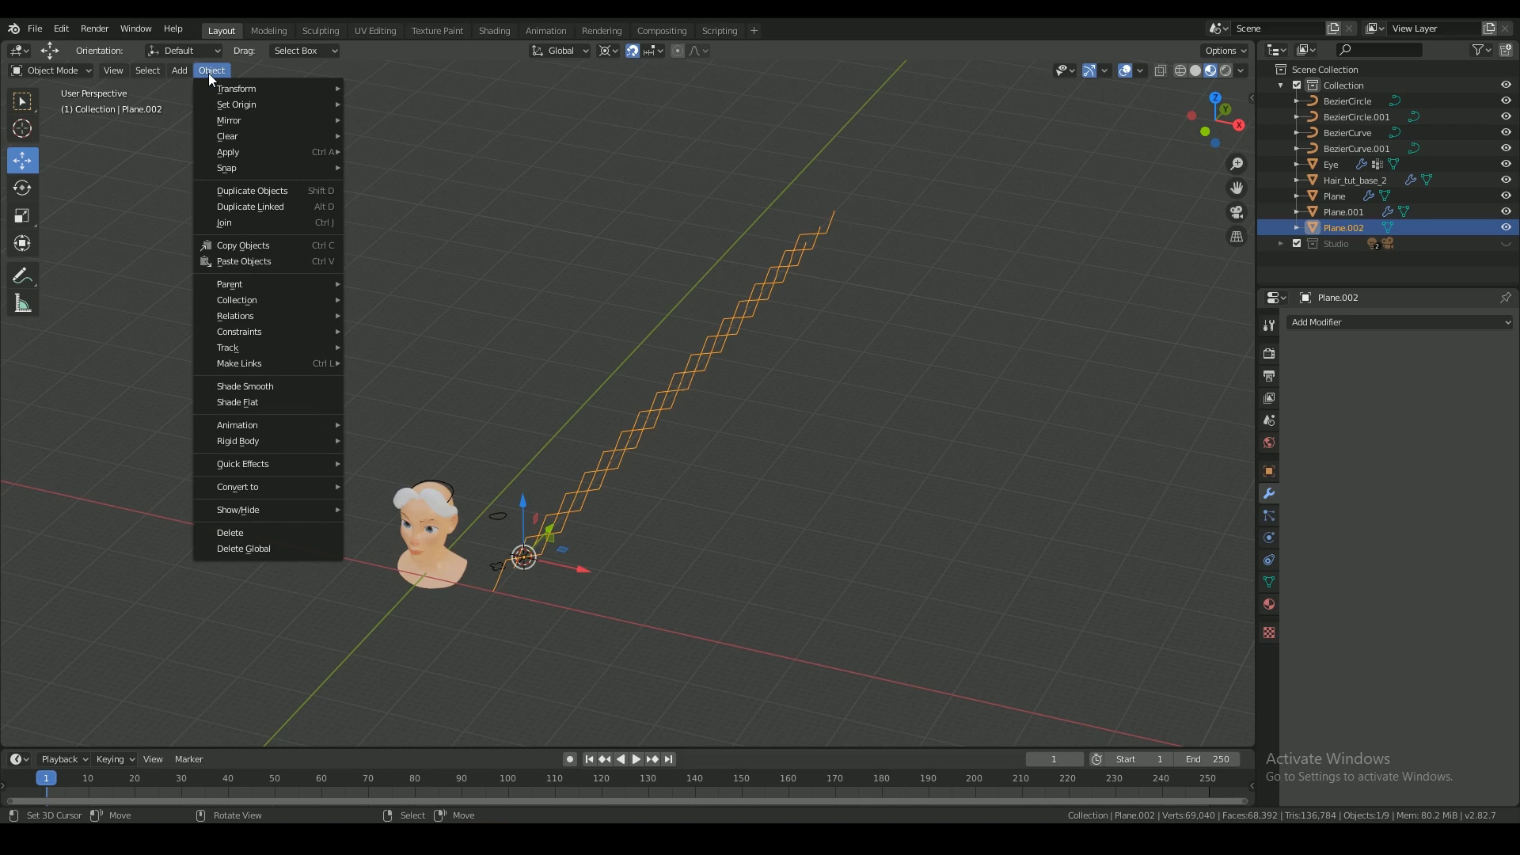
left_click(410, 486)
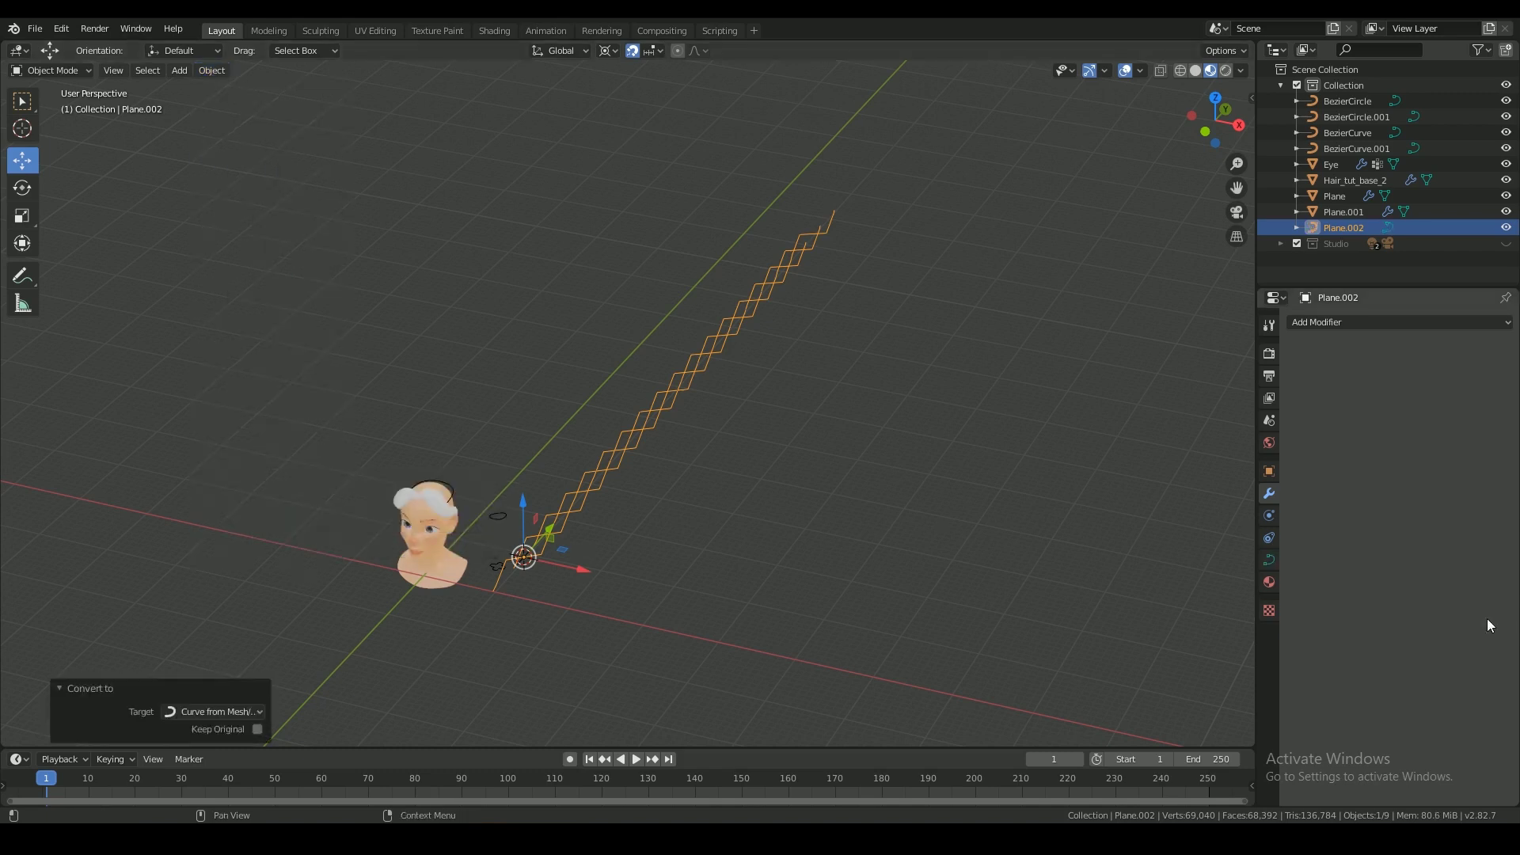
- Give the braid curve a bevel depth of 0.64 m and add a Subdivision Surface modifier
left_click(1269, 560)
left_click_drag(1443, 718, 1448, 719)
scroll(760, 492, "up", 5)
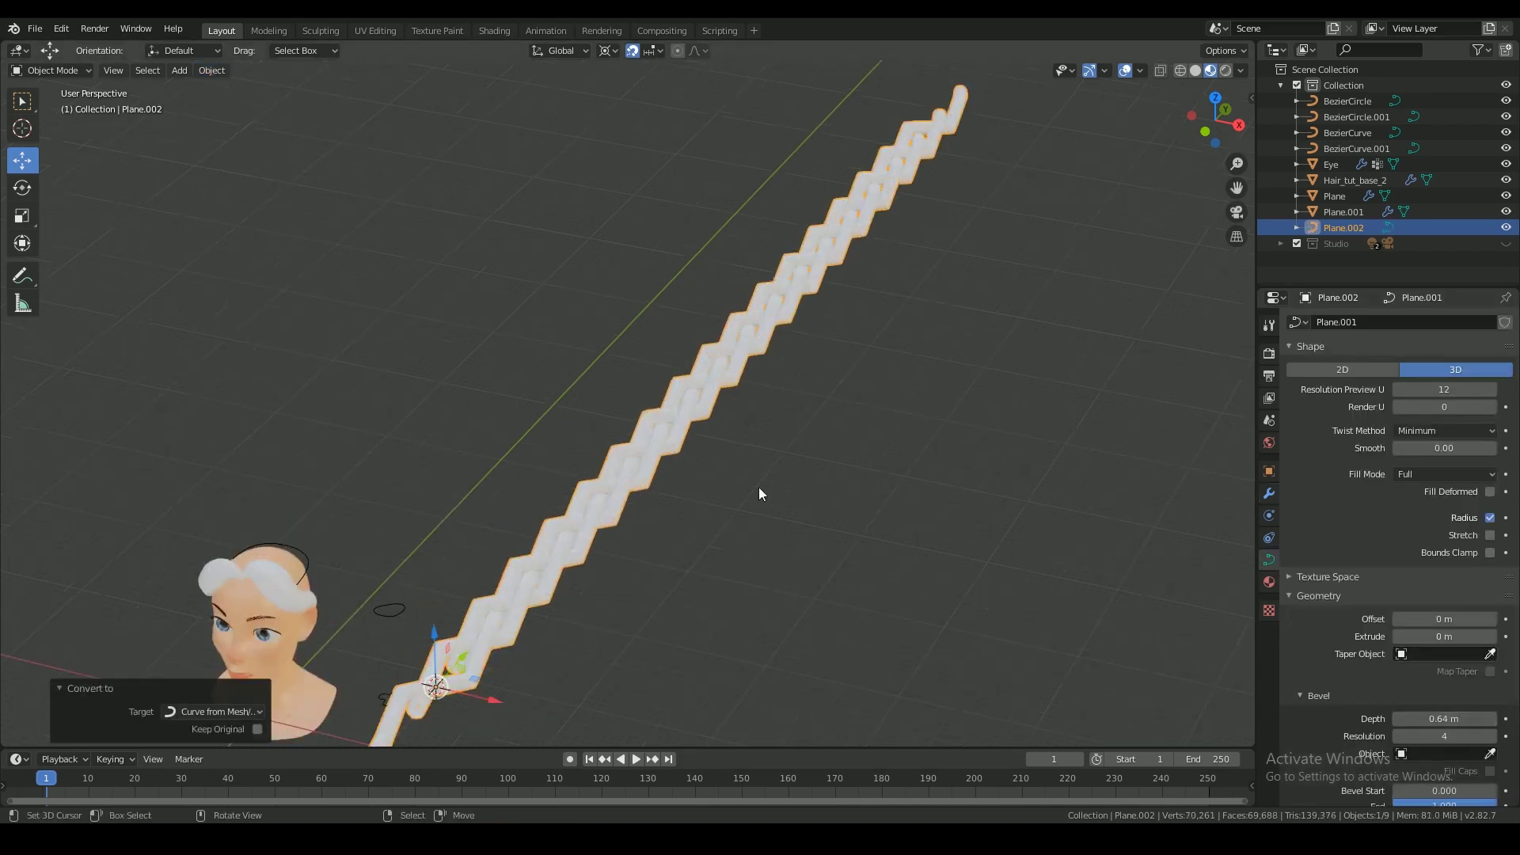
middle_click_drag(669, 559, 690, 536)
left_click(1268, 493)
left_click(1401, 322)
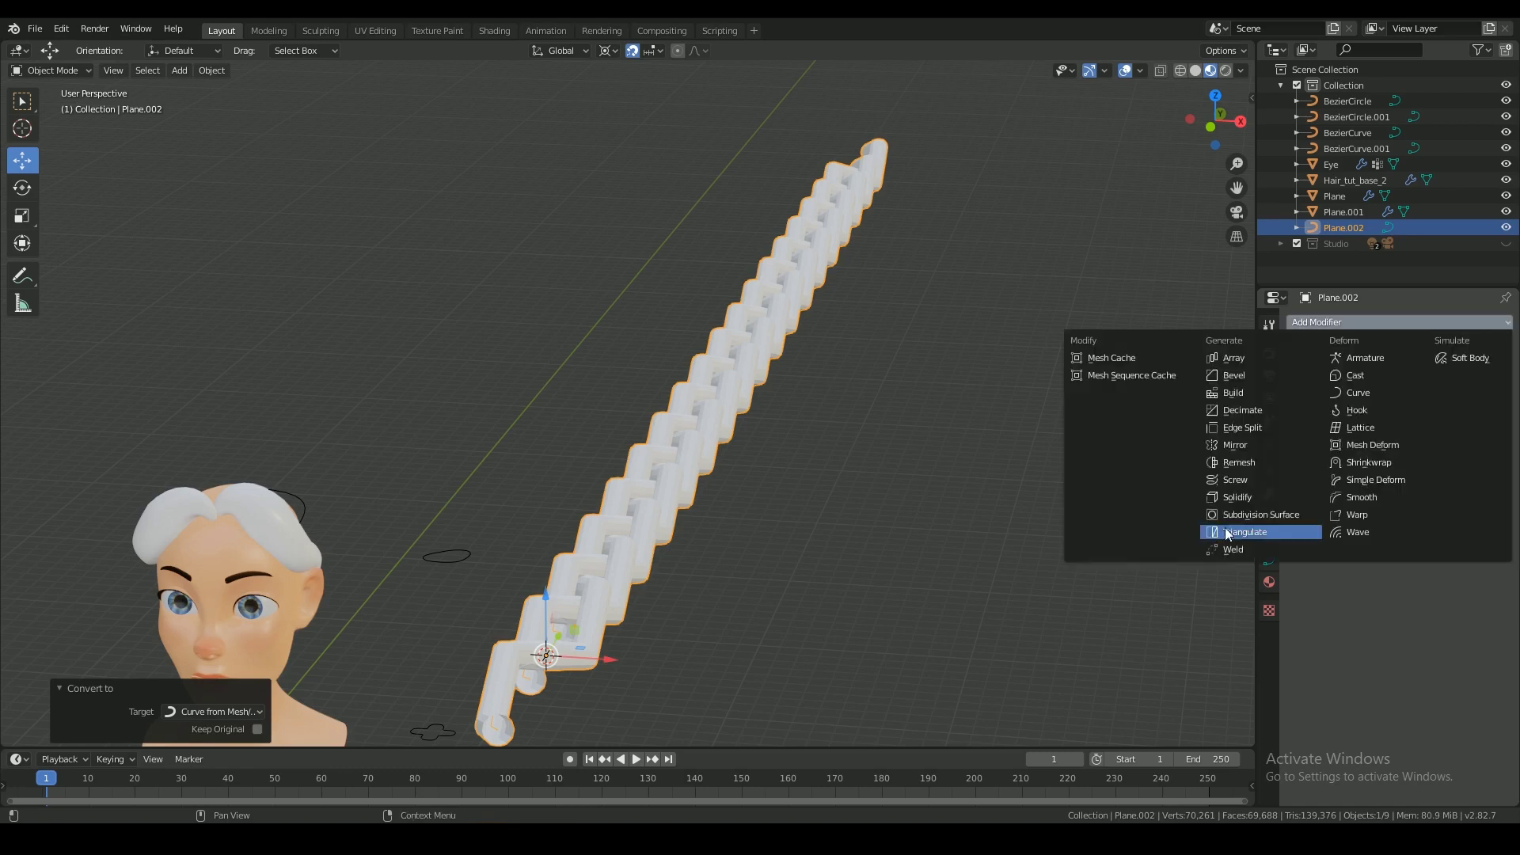
left_click(1211, 529)
middle_click_drag(811, 529, 563, 602)
- Scale all of the braid's control points along Y
scroll(562, 285, "down", 5)
middle_click_drag(630, 463, 582, 546)
key("Tab")
key("s")
key("y")
left_click(622, 475)
- Try to move a single control point in the middle of the braid
key("KP_Decimal")
scroll(582, 505, "up", 2)
right_click_drag(470, 497, 495, 513)
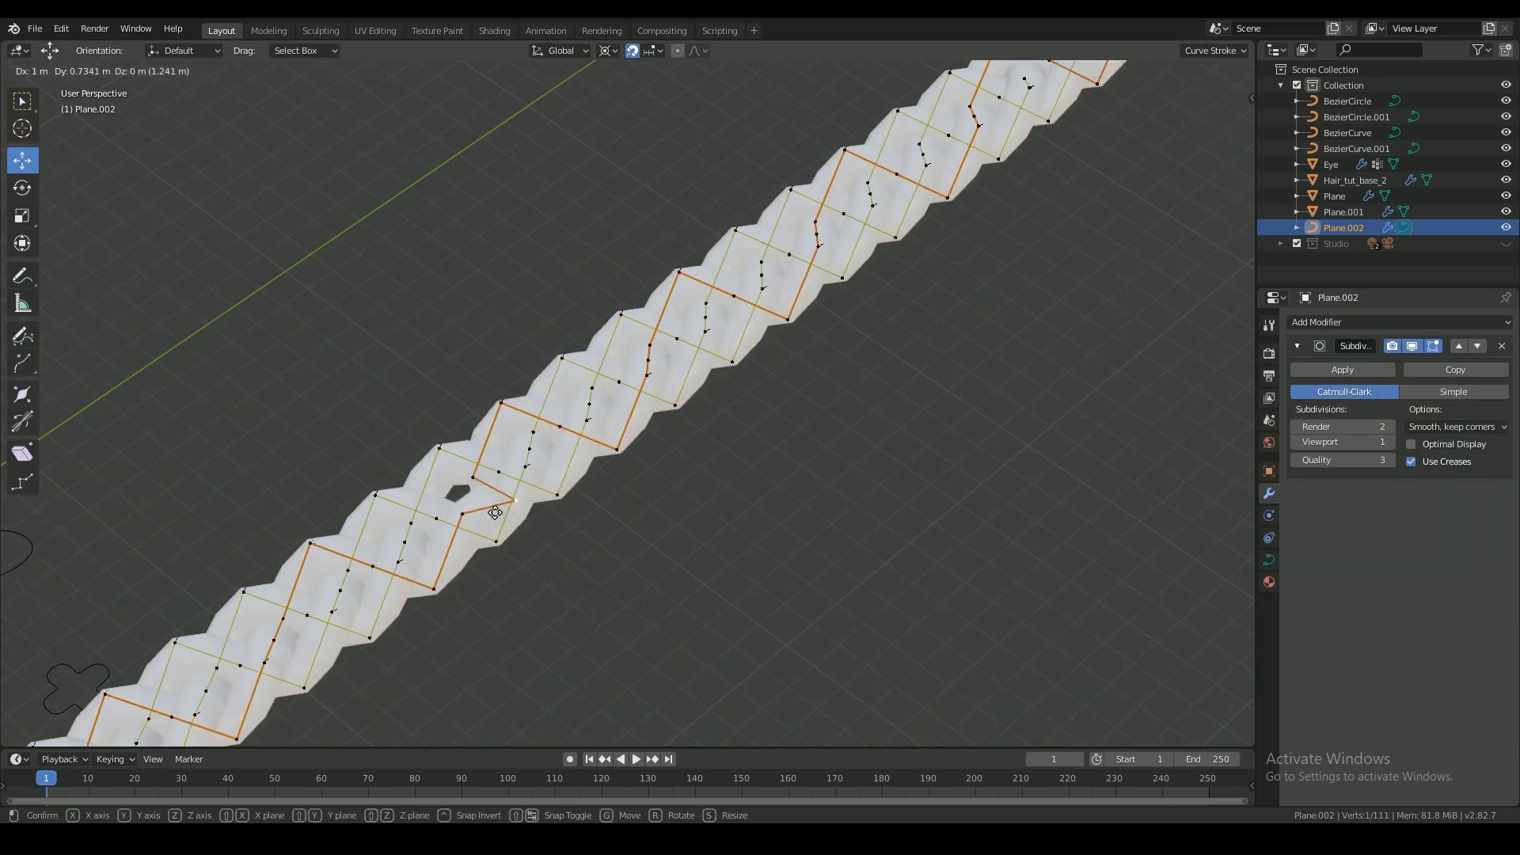
left_click_drag(581, 407, 586, 412)
key("Tab")
scroll(747, 449, "down", 5)
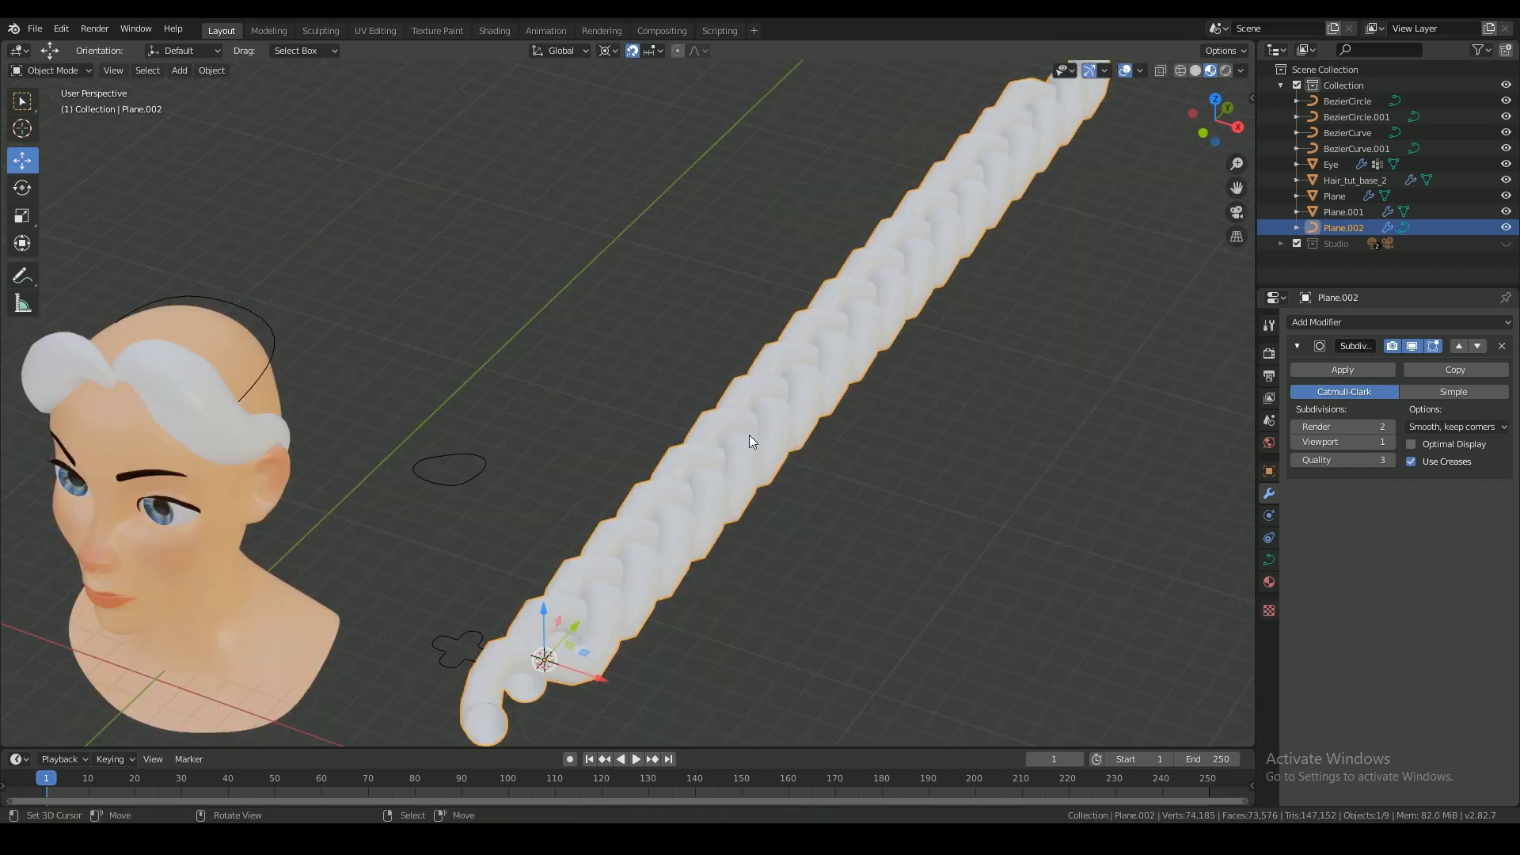
- Duplicate the braid, place the copy beside the original, and save the file
middle_click_drag(710, 496, 708, 500)
scroll(664, 493, "up", 1)
middle_click_drag(559, 482, 730, 458, "shift")
scroll(791, 445, "down", 2)
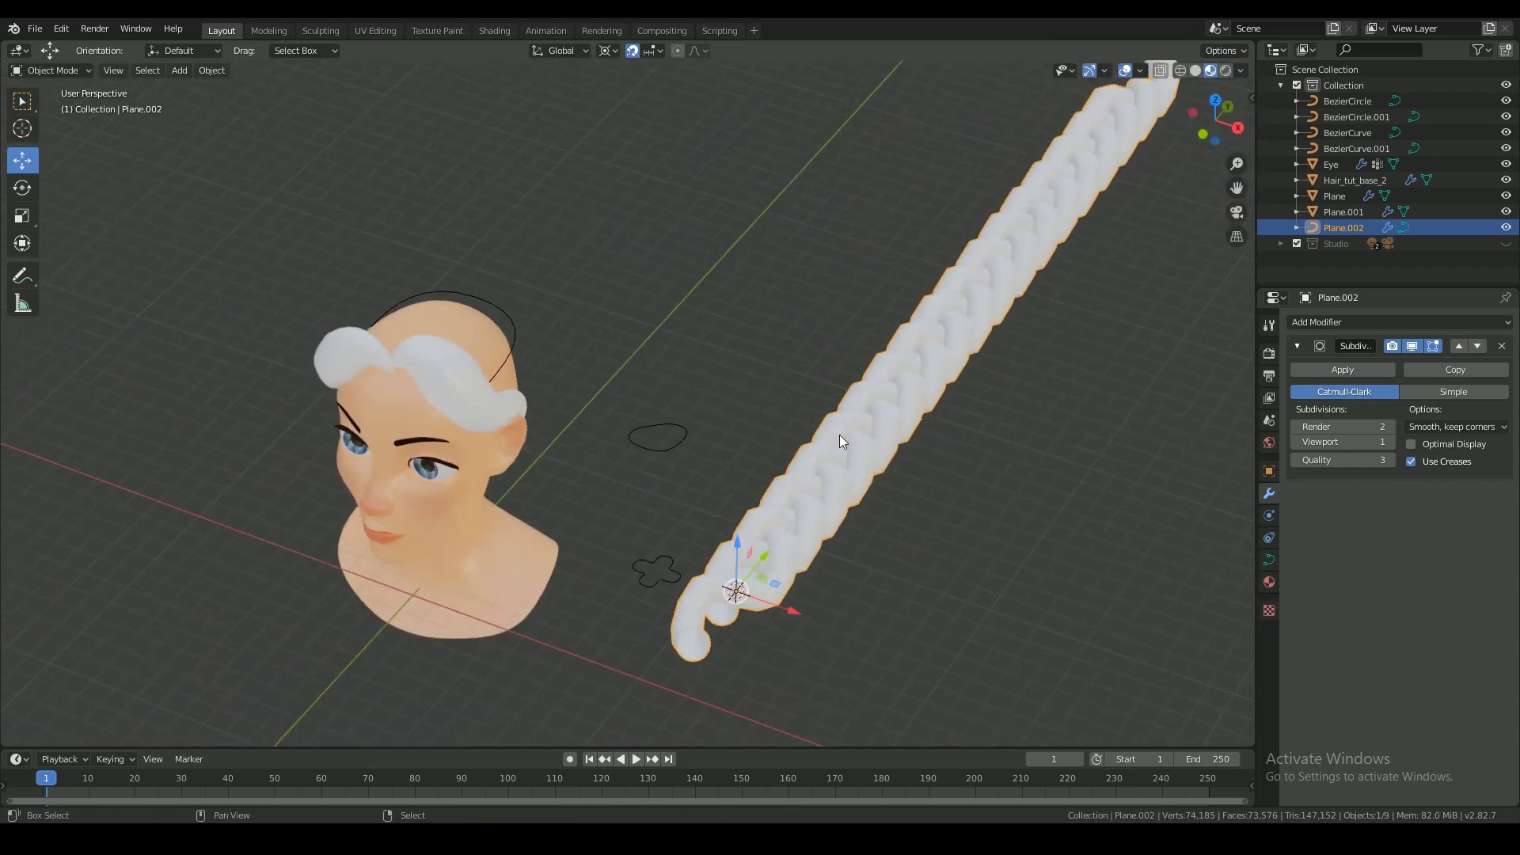
key("shift+d")
left_click(838, 448)
key("ctrl+s")
left_click(506, 320)
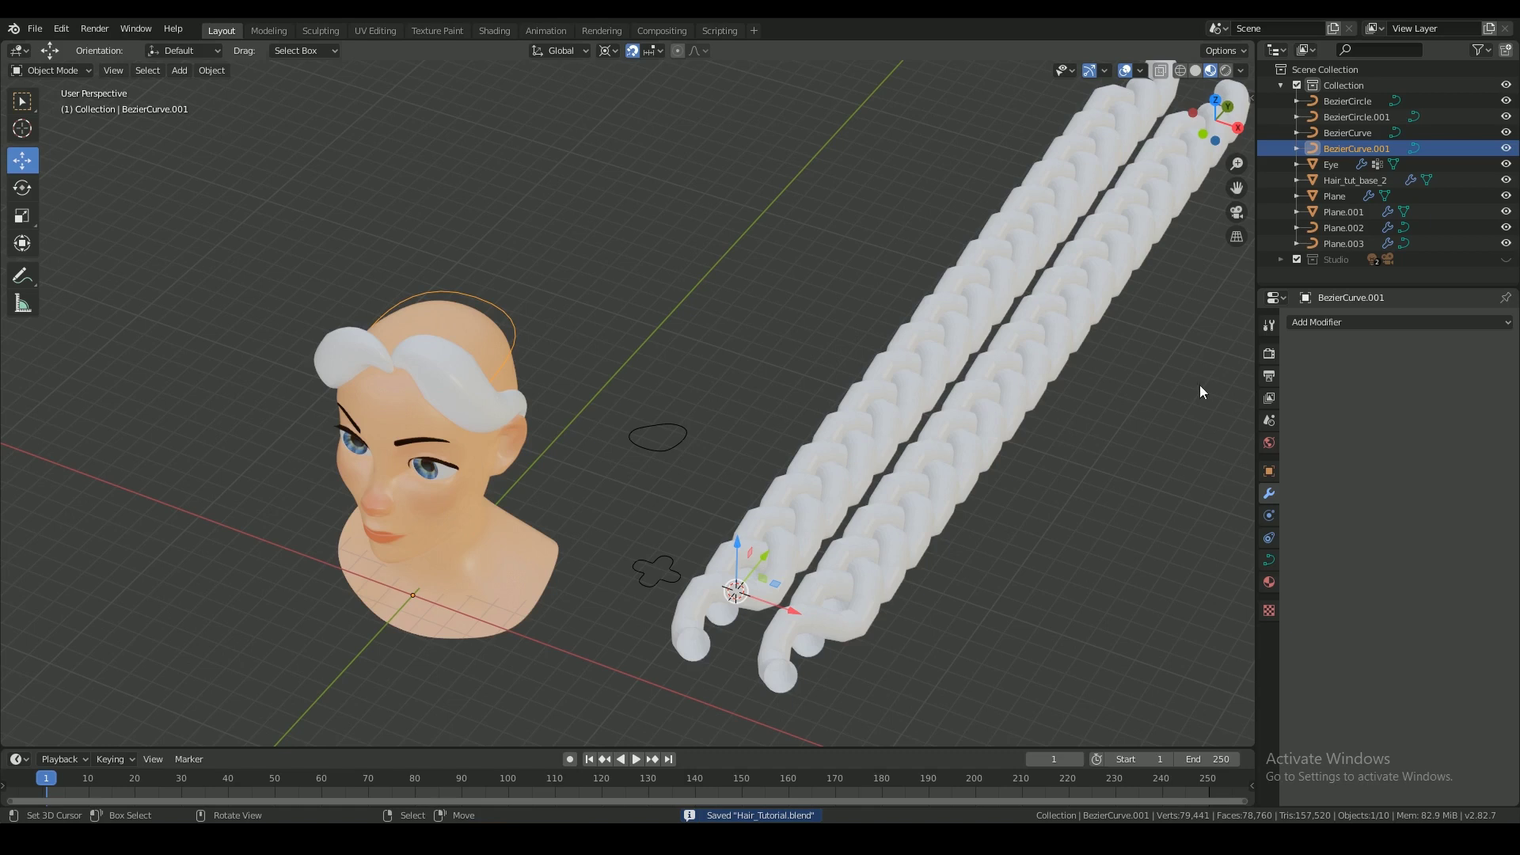
left_click(1350, 322)
left_click(1405, 364)
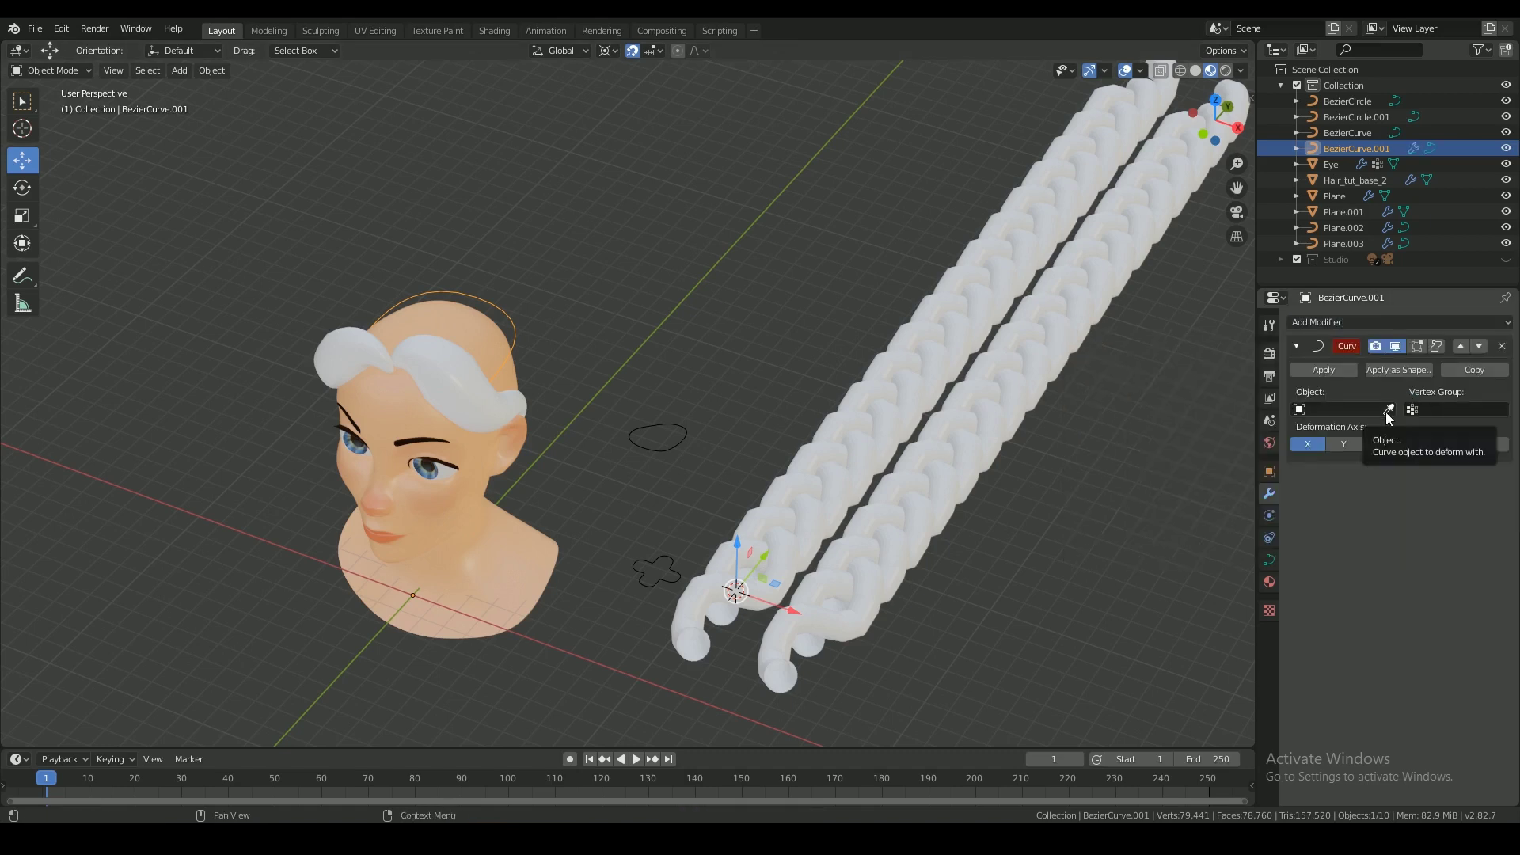
left_click(1501, 347)
- Place the 3D cursor at the head arch curve's origin and snap the original braid to the cursor
right_click(922, 332)
right_click(506, 323)
key("shift+s")
left_click(526, 418)
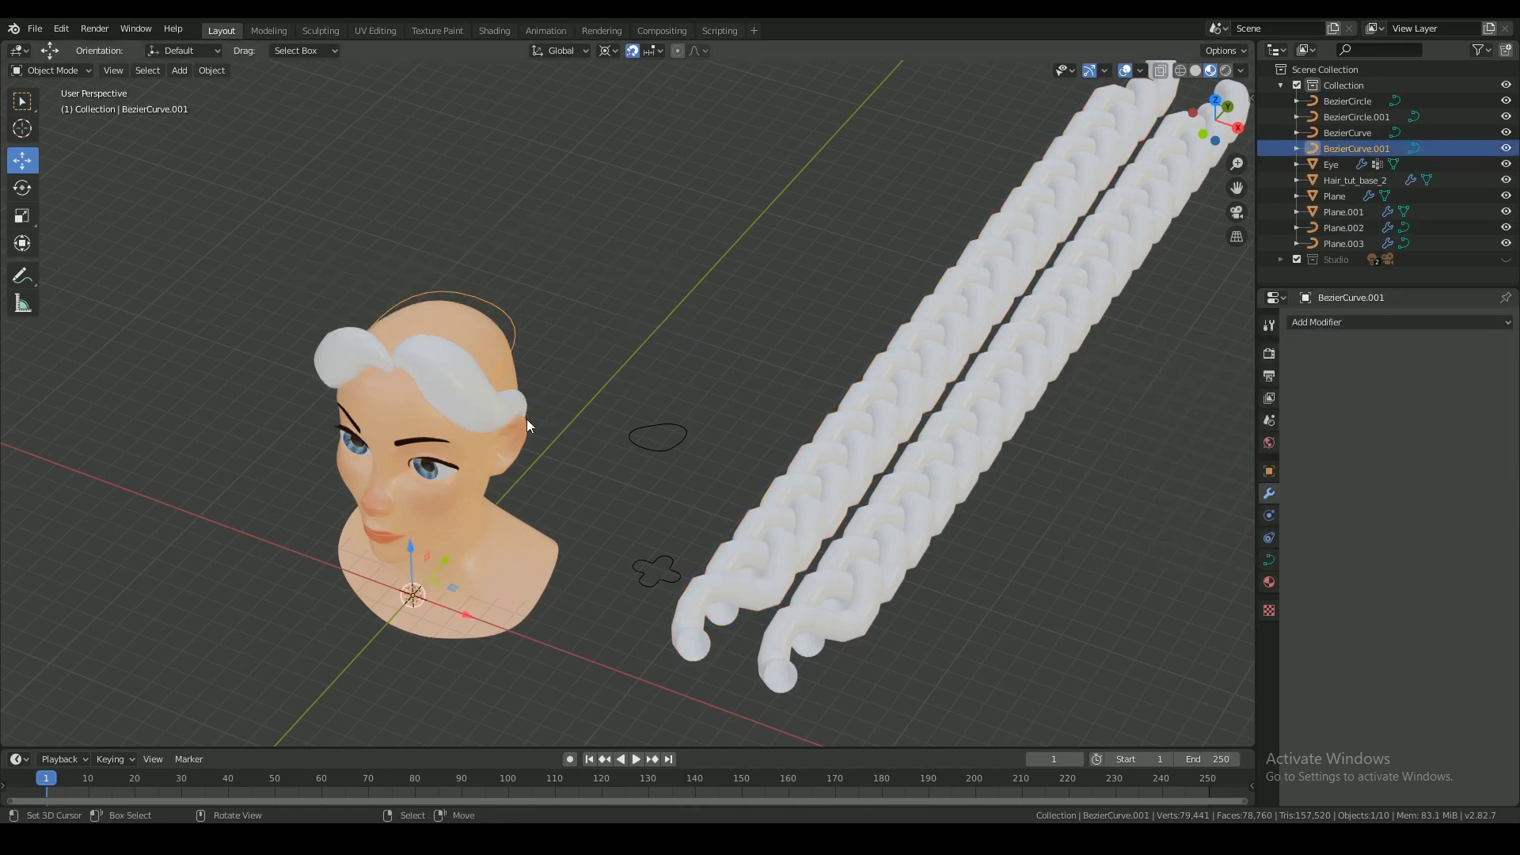
left_click(875, 372)
key("shift+s")
left_click(865, 286)
- Add a Curve modifier to the braid, targeting BezierCurve.001 with Y as the deformation axis
left_click(1397, 323)
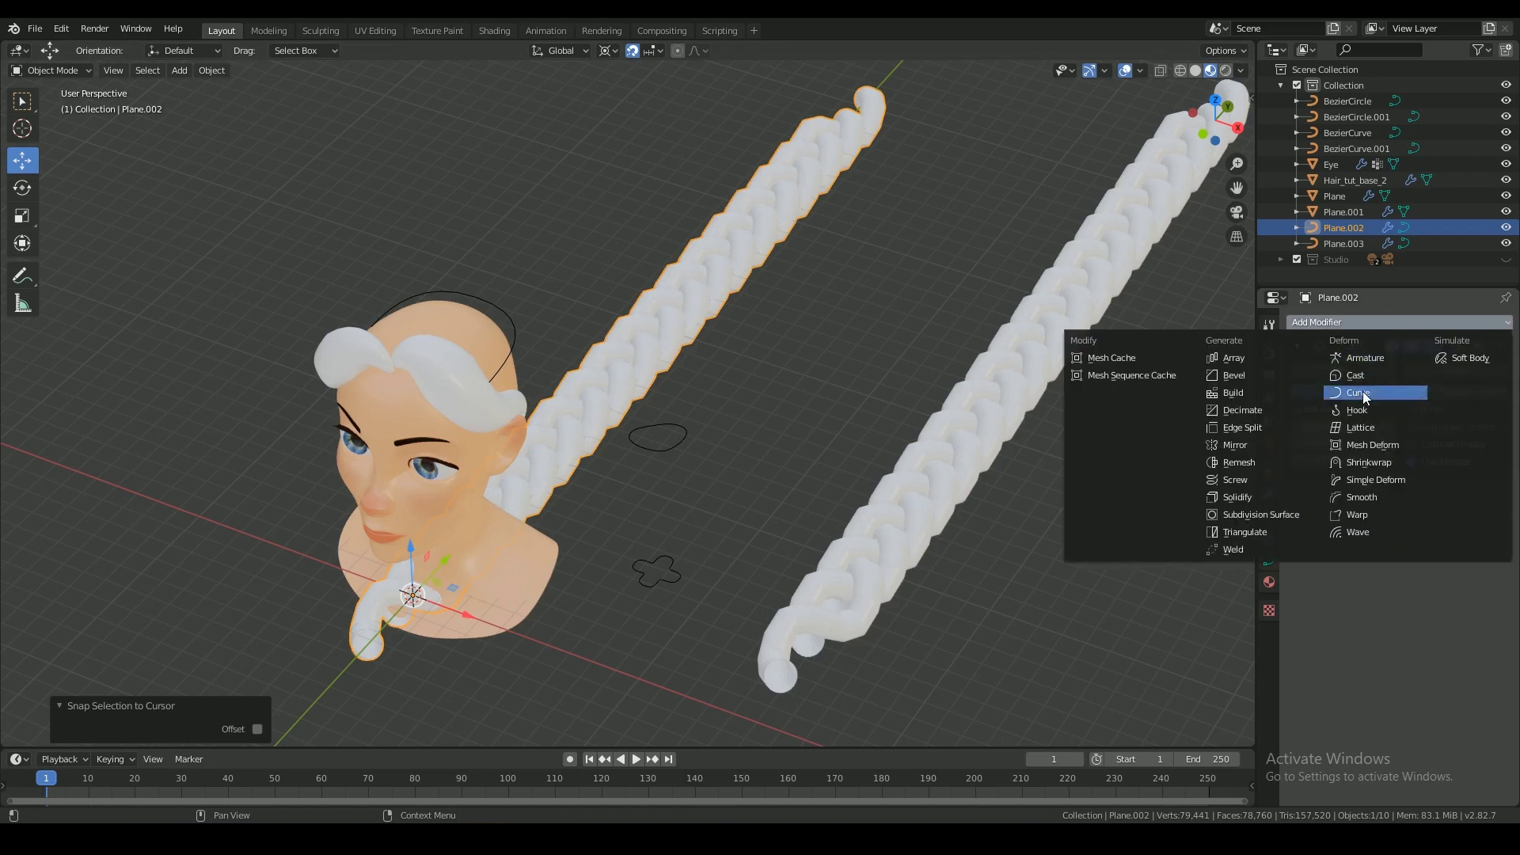
left_click(1377, 395)
left_click(503, 302)
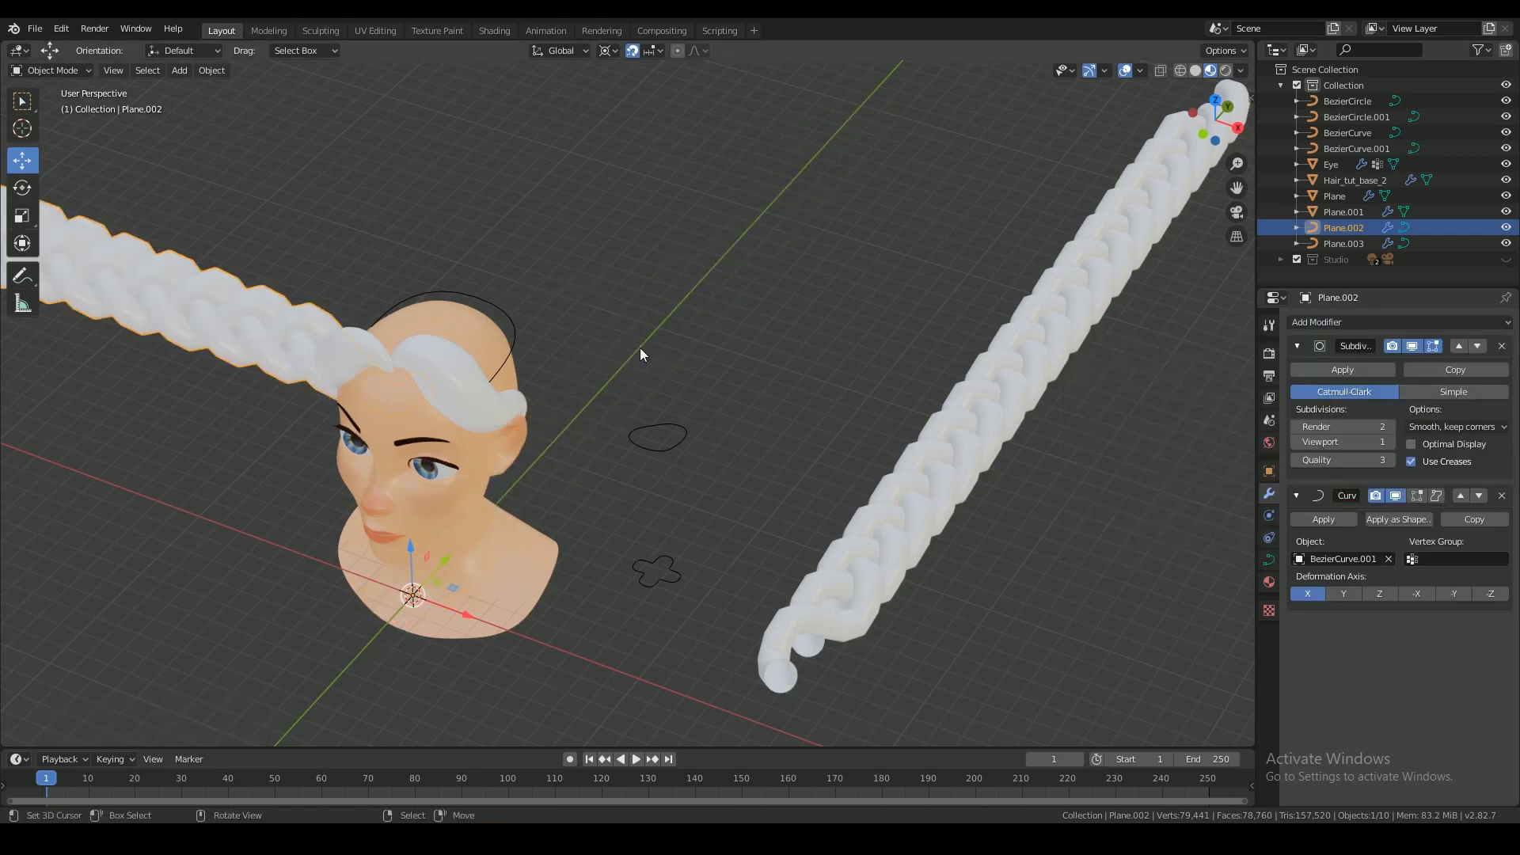
left_click(1348, 596)
- Slide the braid along Y to wrap it around the head arch, and scale its control points along Y
scroll(507, 431, "down", 2)
middle_click_drag(475, 432, 542, 437)
left_click_drag(542, 439, 575, 430)
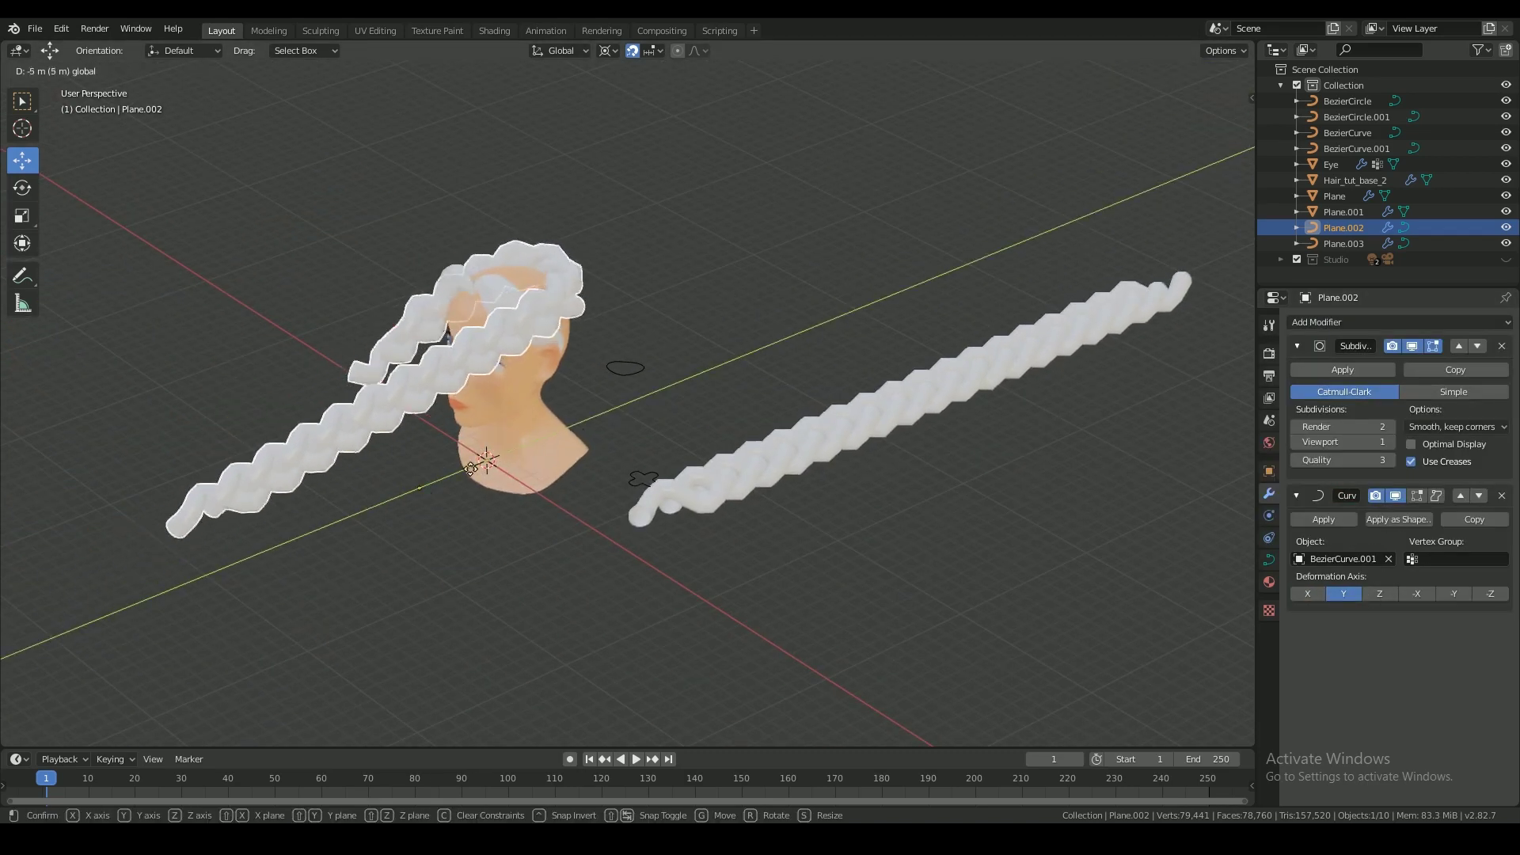
key("Tab")
middle_click_drag(602, 348, 570, 412)
key("s")
key("y")
left_click(738, 402)
key("Tab")
- Scale the braid to fit around the head and shade it smooth
scroll(634, 401, "up", 3)
middle_click_drag(704, 451, 563, 373)
key("s")
left_click(573, 382)
scroll(301, 278, "up", 5)
left_click(212, 71)
left_click(237, 390)
- Reshape the head arch curve's control points and adjust their radii so the wrapped braid fits around the head
scroll(815, 420, "down", 2)
middle_click_drag(657, 411, 795, 392)
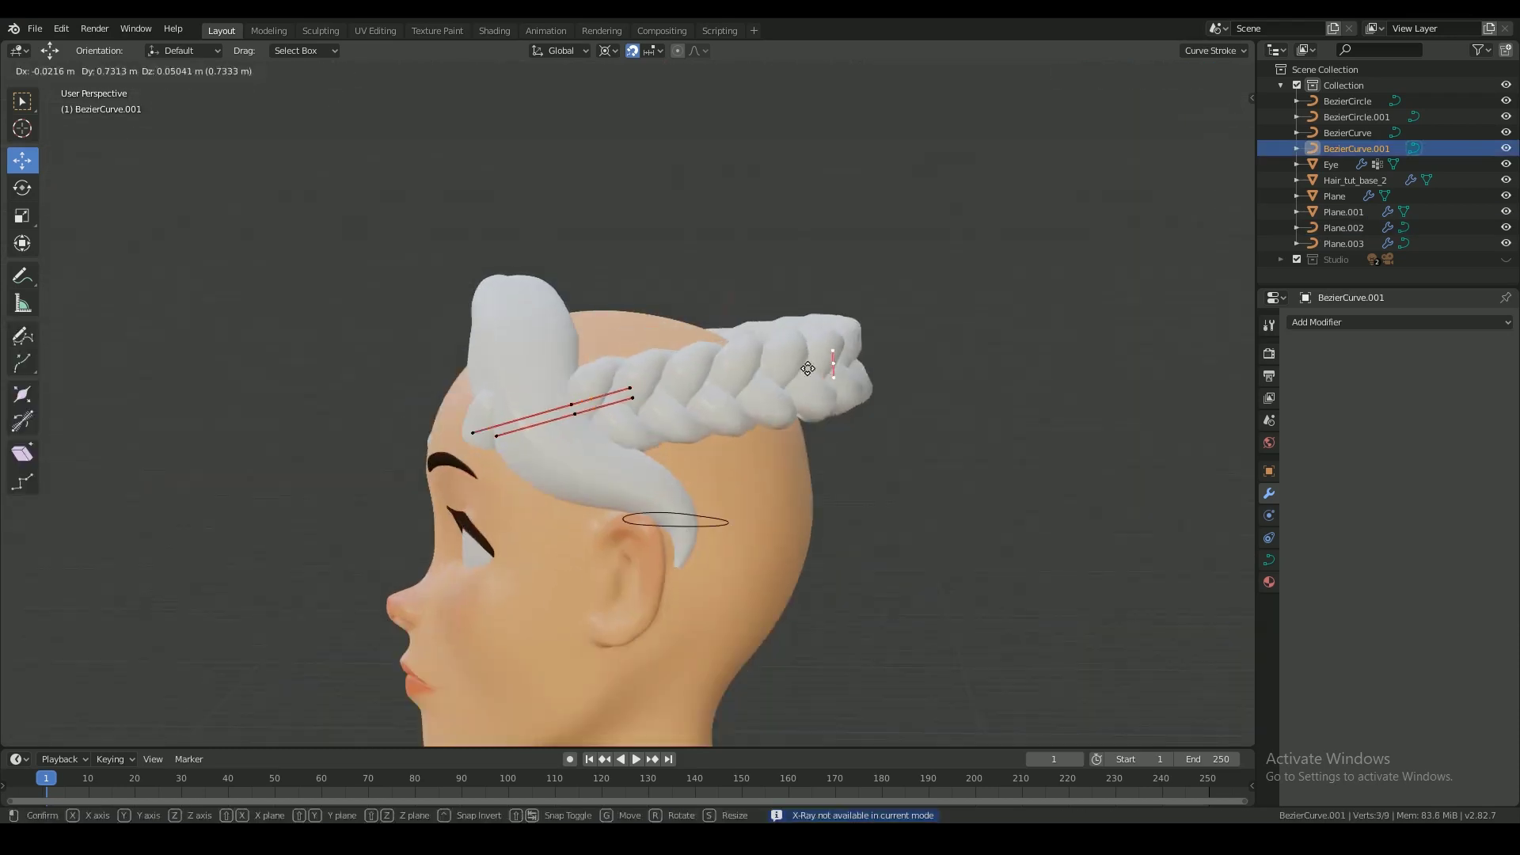
middle_click_drag(792, 396, 522, 473)
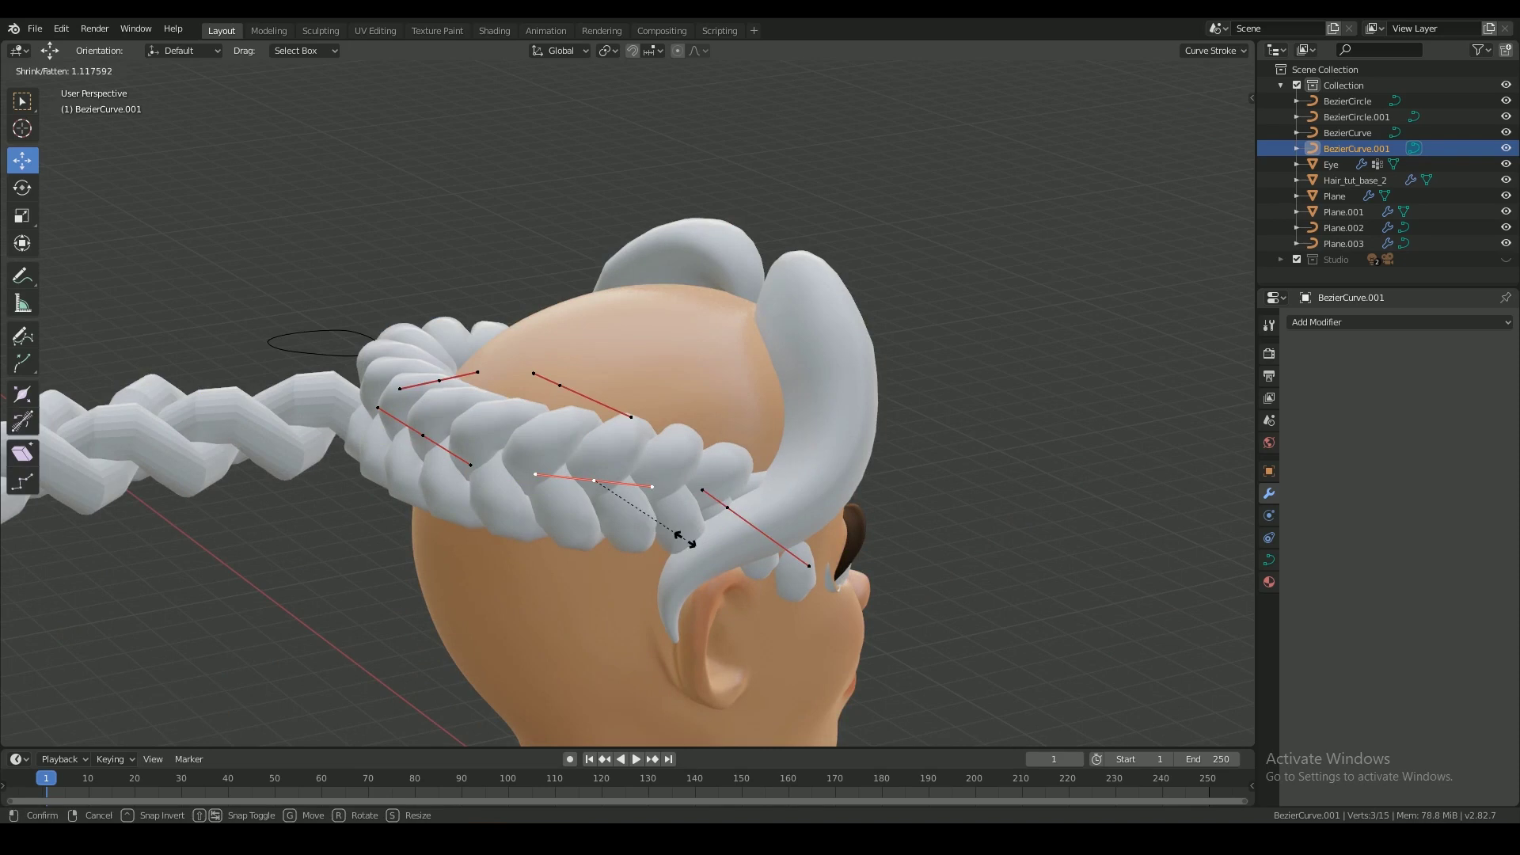
middle_click_drag(871, 467, 589, 477)
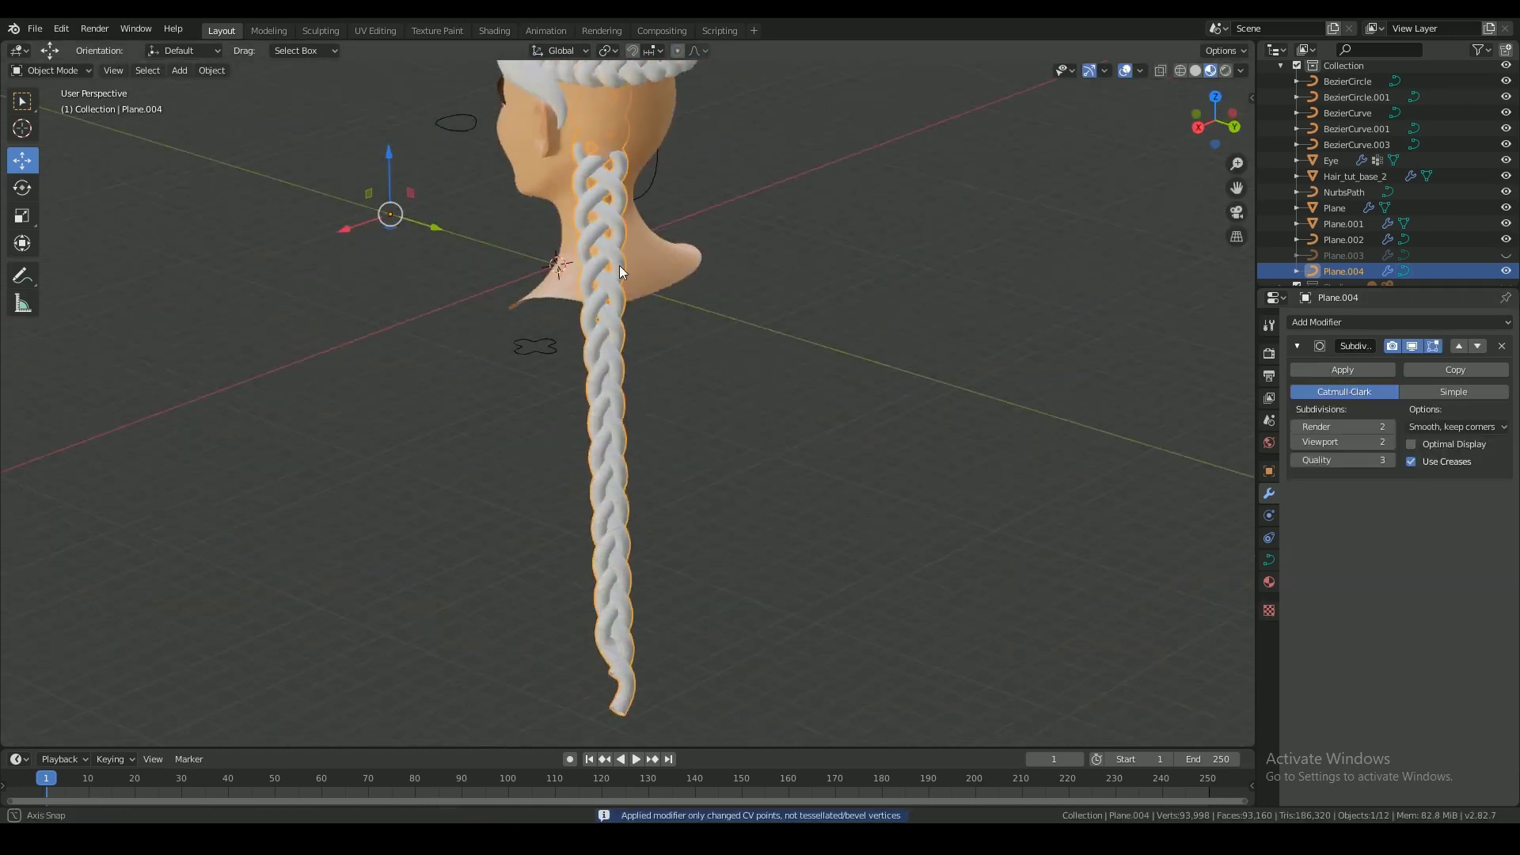
- Edit the hanging braid's control points, scale the selected ones, and save the file
key("Tab")
scroll(621, 271, "up", 3)
mouse_move(681, 317)
middle_mouse_down()
mouse_move(586, 309)
mouse_move(696, 332)
middle_mouse_up()
scroll(696, 332, "down", 3)
key("x")
middle_click_drag(760, 411, 735, 516)
left_click(677, 457)
key("s")
left_click(677, 502)
key("Tab")
key("ctrl+s")
- Save the file and duplicate the hanging braid in place in top view
left_click(602, 545)
key("Tab")
key("Tab")
key("Tab")
key("KP_7")
key("ctrl+s")
key("shift+d")
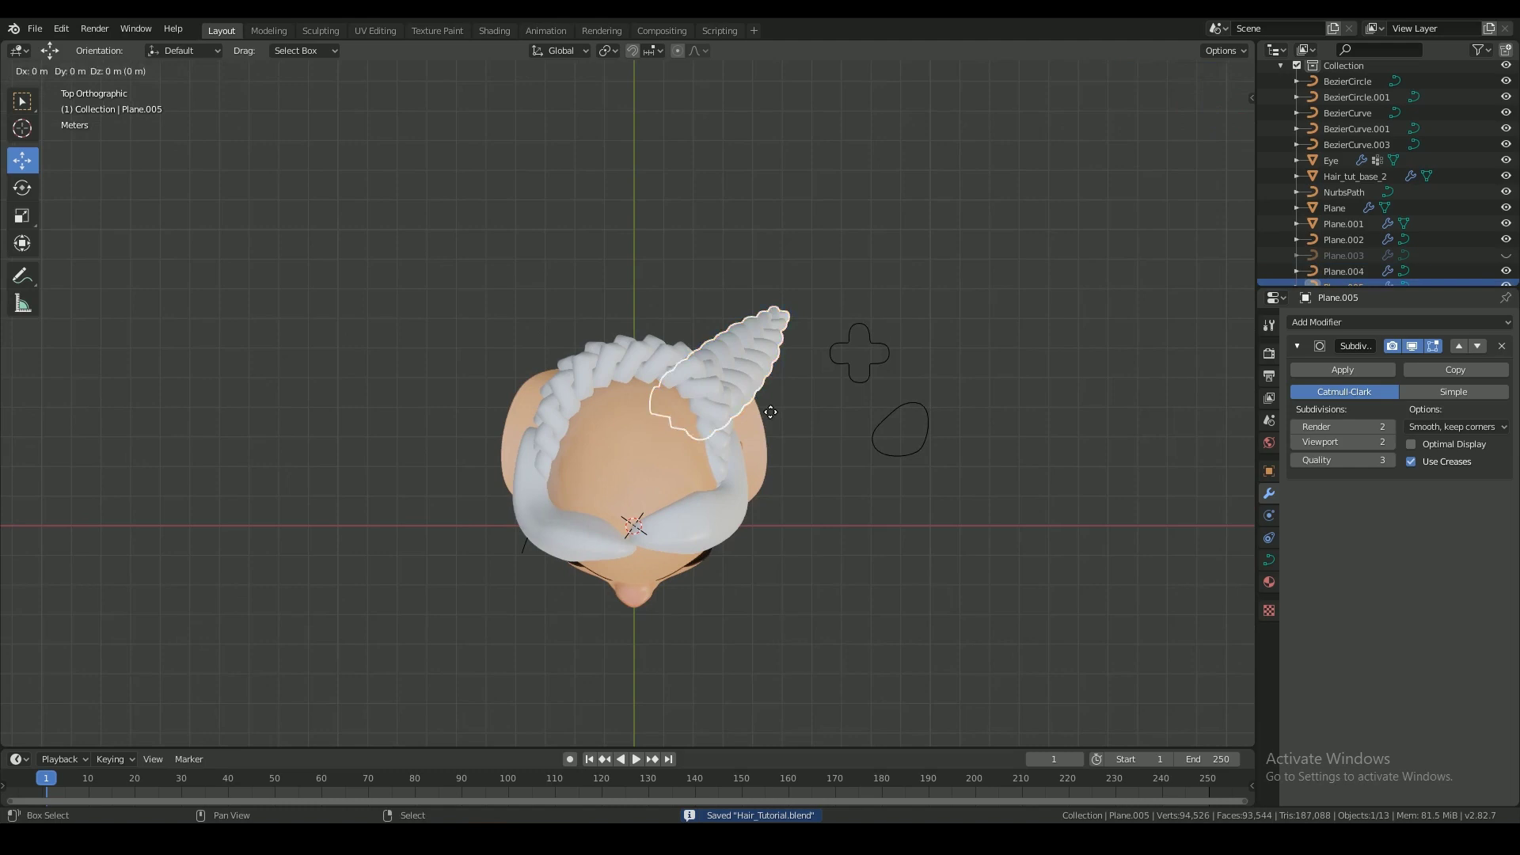
right_click(772, 416)
- Mirror the duplicate braid's points with an X scale of -1 and move them along X to the head's opposite side
key("Tab")
key("minus")
key("1")
key("Return")
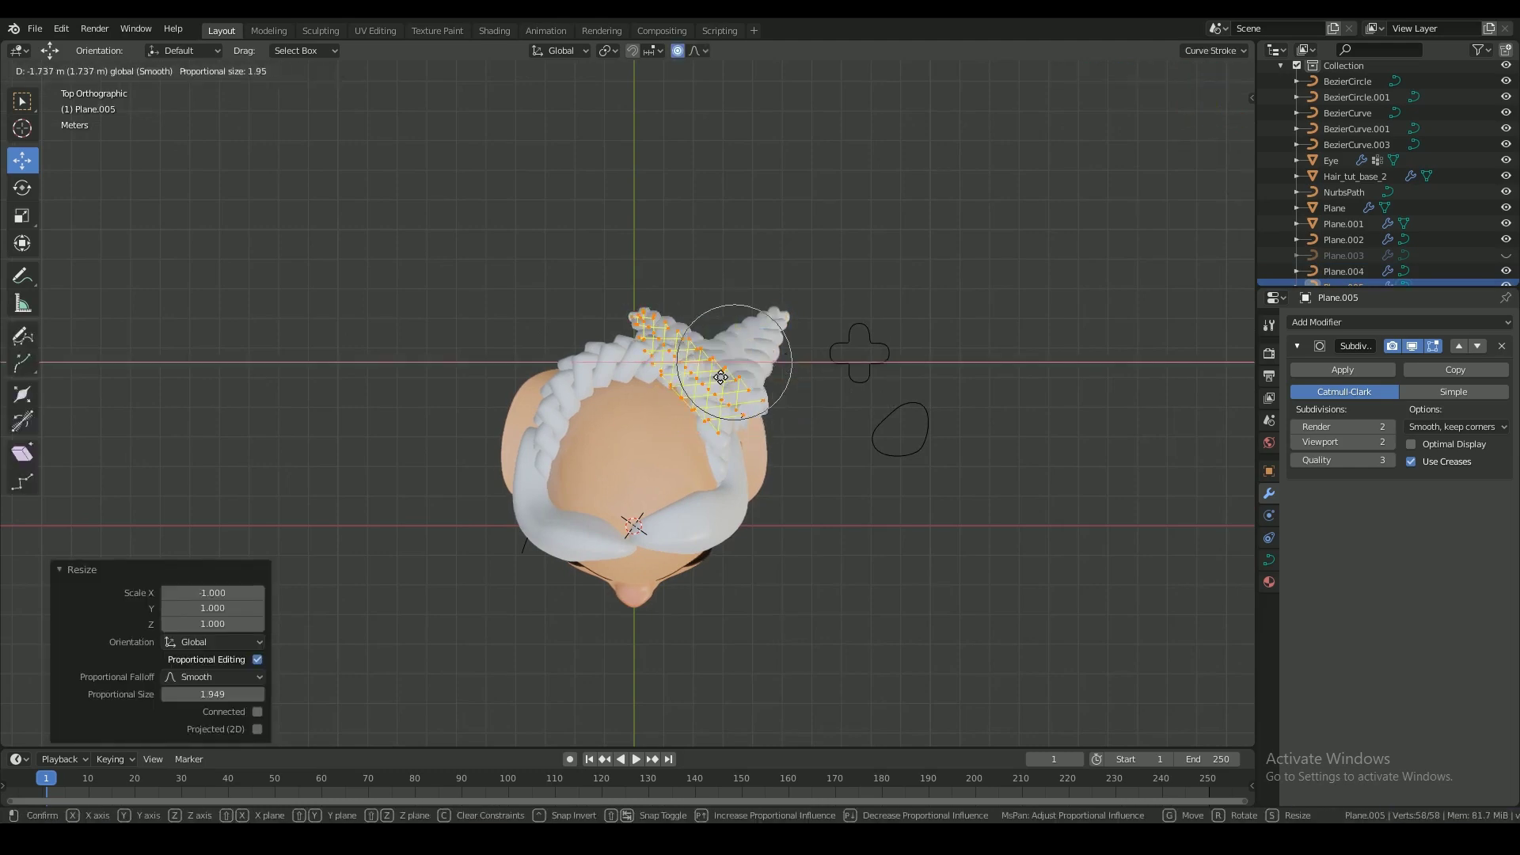
left_click(601, 390)
key("ctrl+KP_1")
scroll(792, 475, "up", 3)
key("g")
key("x")
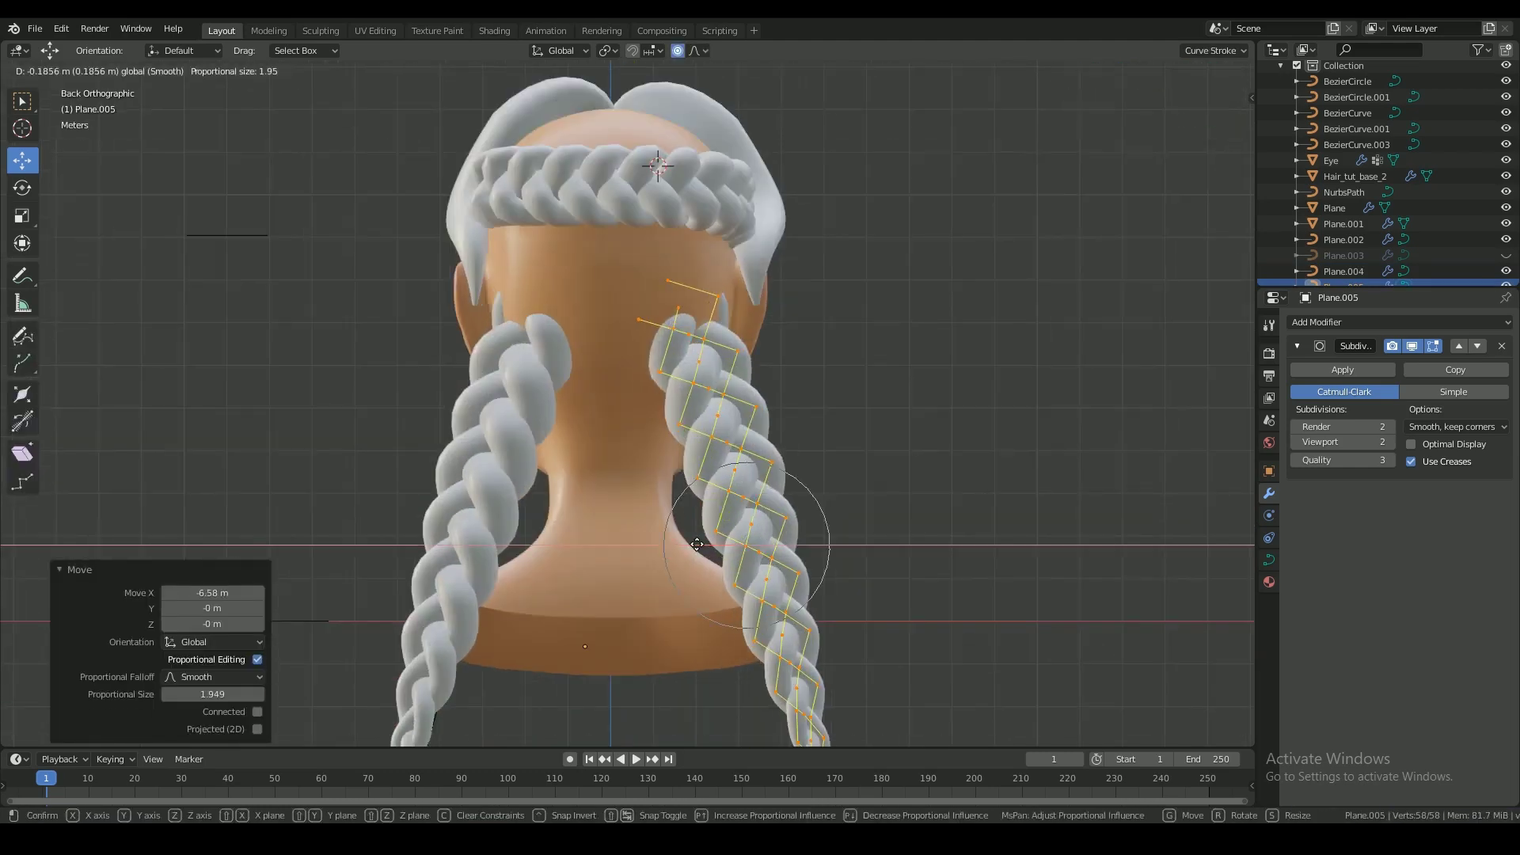
left_click(986, 441)
- Delete the leftover guide curves BezierCurve.003 and NurbsPath
key("Tab")
key("alt+a")
middle_click_drag(986, 441, 618, 460)
left_click_drag(71, 277, 475, 645)
key("Delete")
- Position the mirrored braid behind the ear using side and front views, level with the opposite braid
middle_click_drag(862, 463, 443, 459)
right_click(725, 470)
key("ctrl+KP_3")
key("g")
left_click(724, 467)
middle_click_drag(554, 483, 729, 501)
key("KP_1")
key("g")
left_click(763, 562)
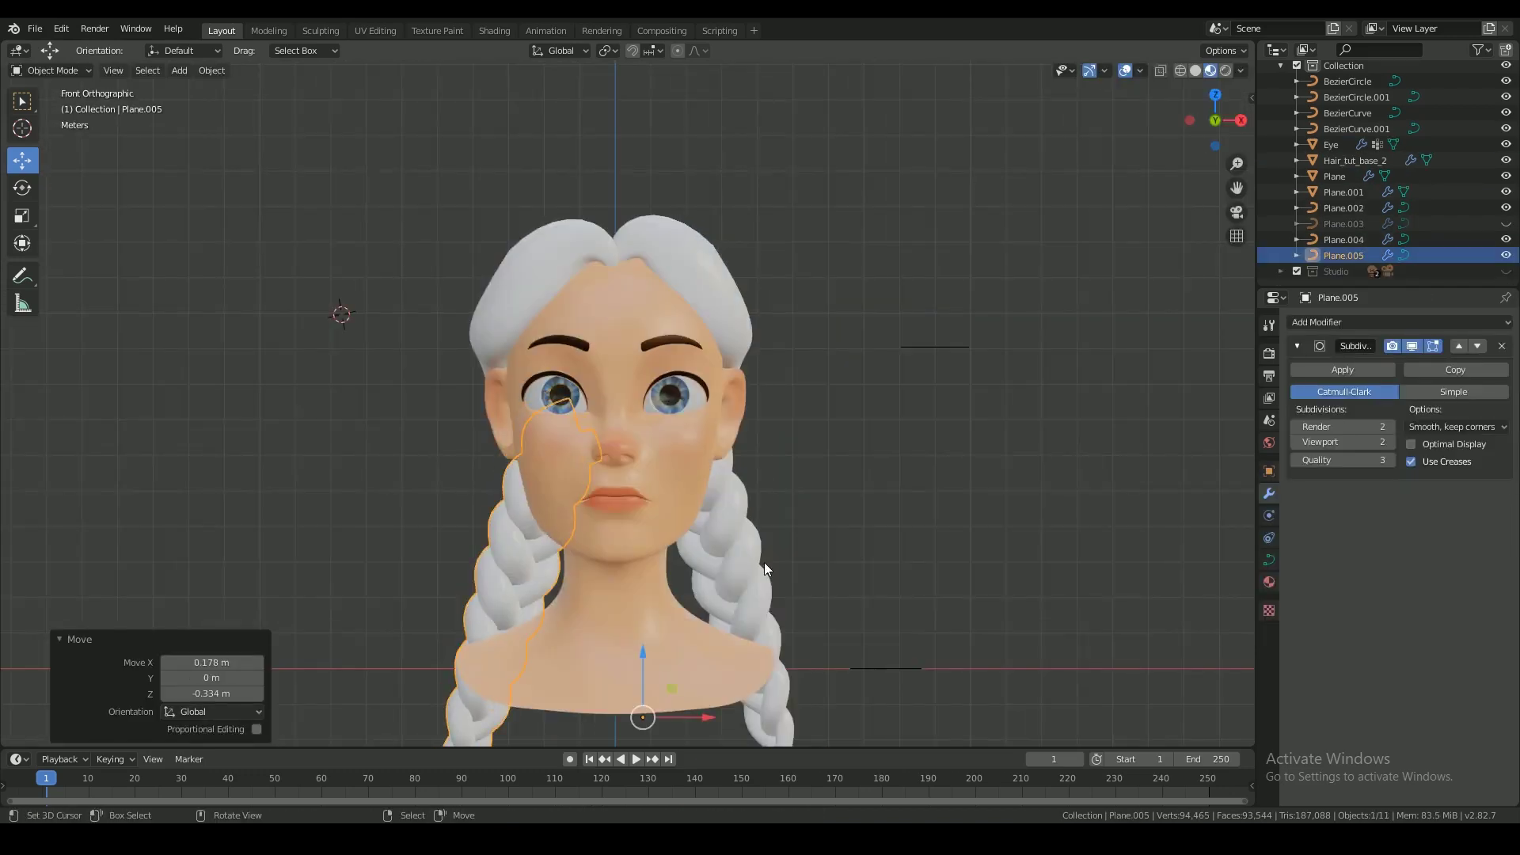
- Move both hanging braids closer to the back of the head in side view and save the file
right_click(763, 562)
key("ctrl+KP_3")
middle_click_drag(443, 546, 666, 524)
key("alt+a")
key("ctrl+KP_3")
right_click(725, 468)
key("alt+a")
middle_click_drag(514, 475, 700, 553)
key("KP_3")
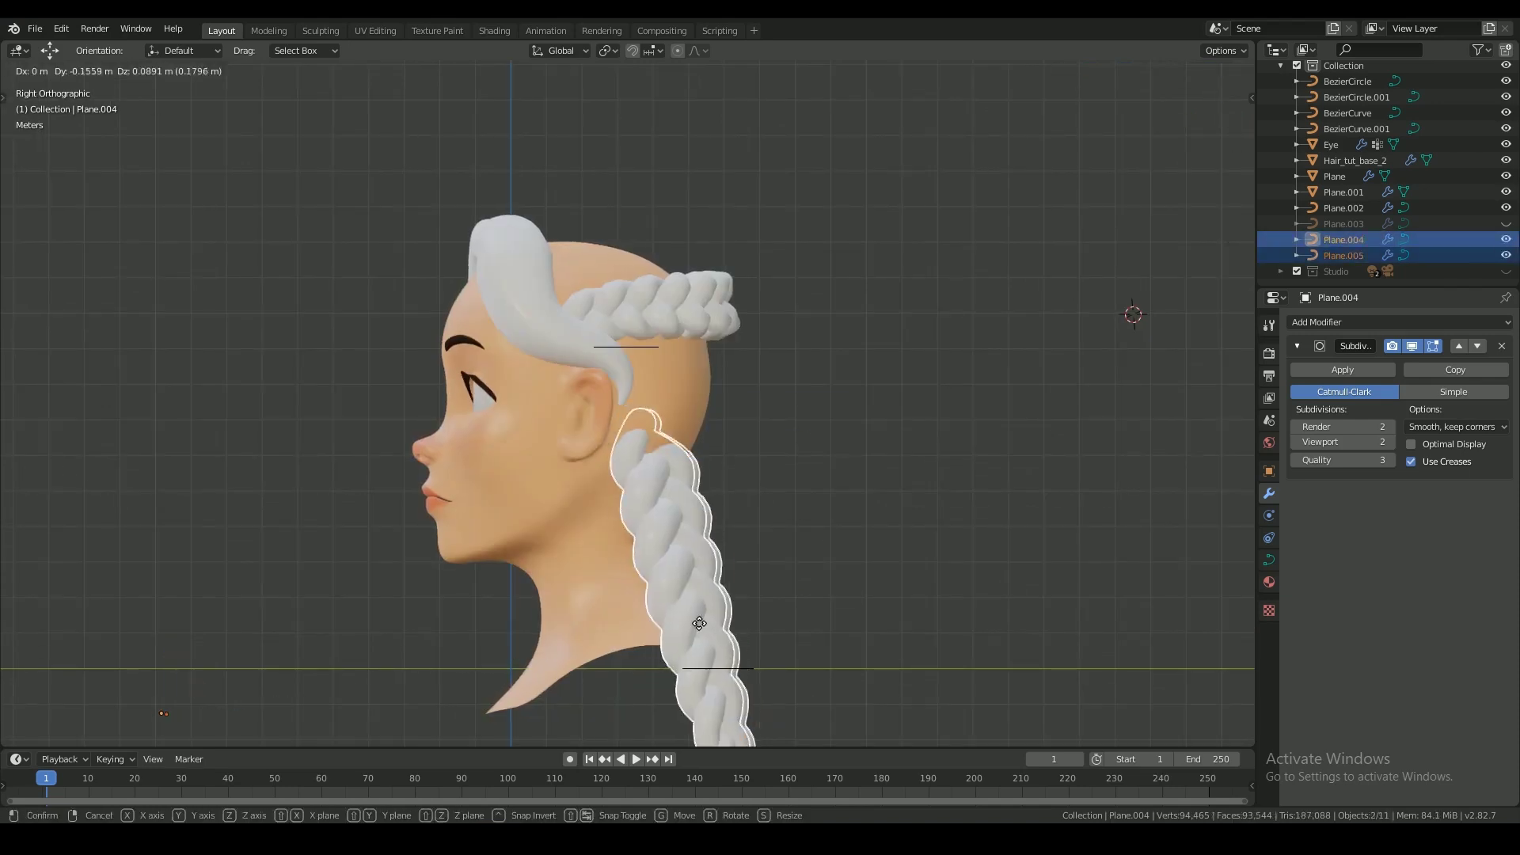
middle_click_drag(996, 437, 779, 514)
key("ctrl+s")
- Add a Bezier curve and position its points above the head for a scalp strand
key("shift+a")
left_click(736, 388)
key("Tab")
key("g")
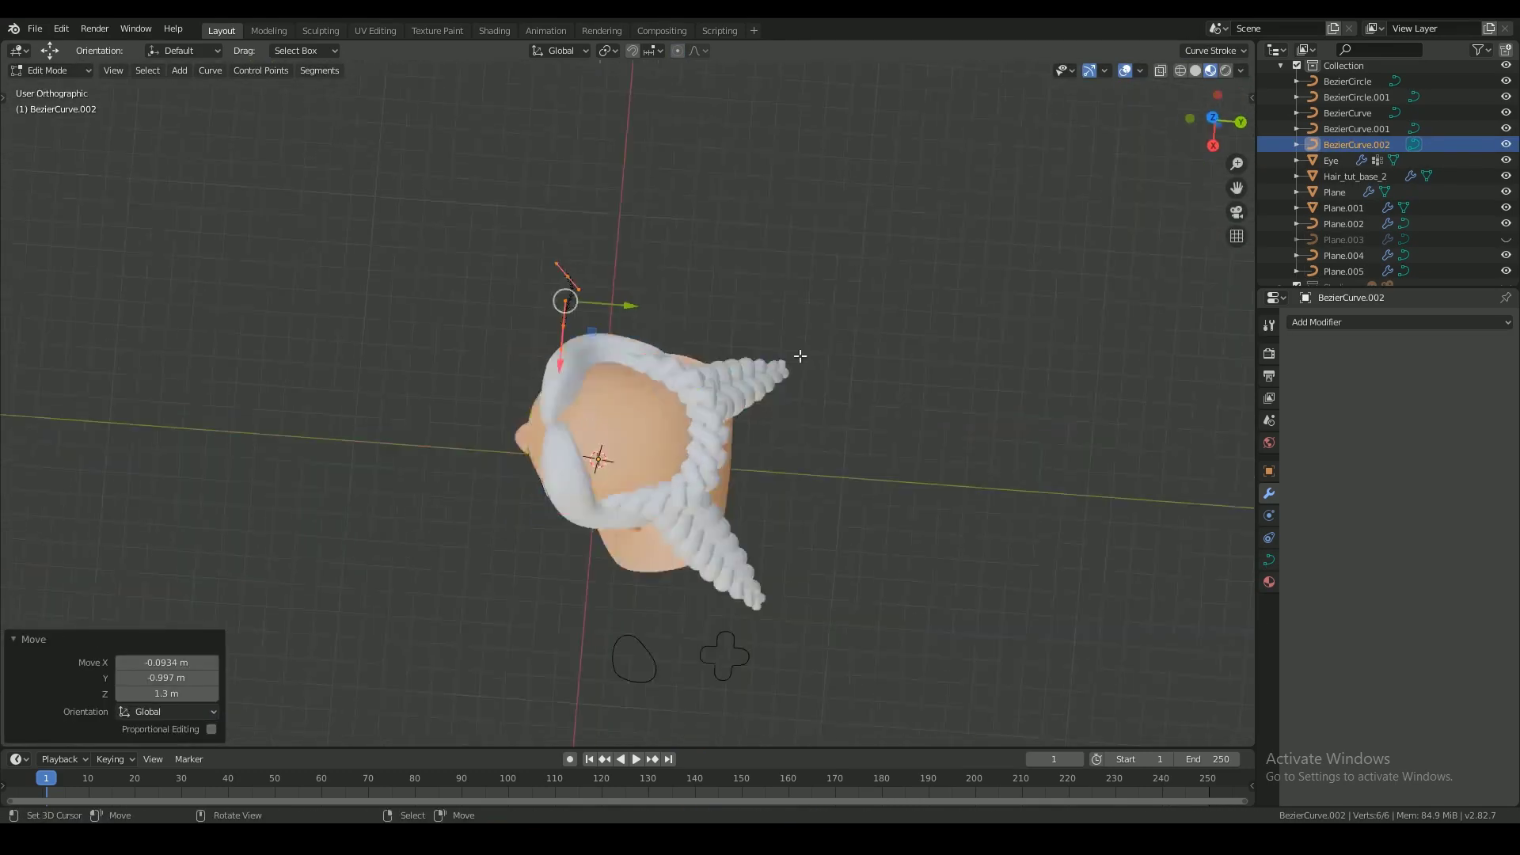
key("g")
key("z")
key("KP_7")
right_click_drag(734, 539, 700, 497)
left_click(725, 251)
- Rotate the scalp curve's back control point about 55° in side view so it slopes down toward the head braid
key("KP_3")
key("r")
left_click(814, 296)
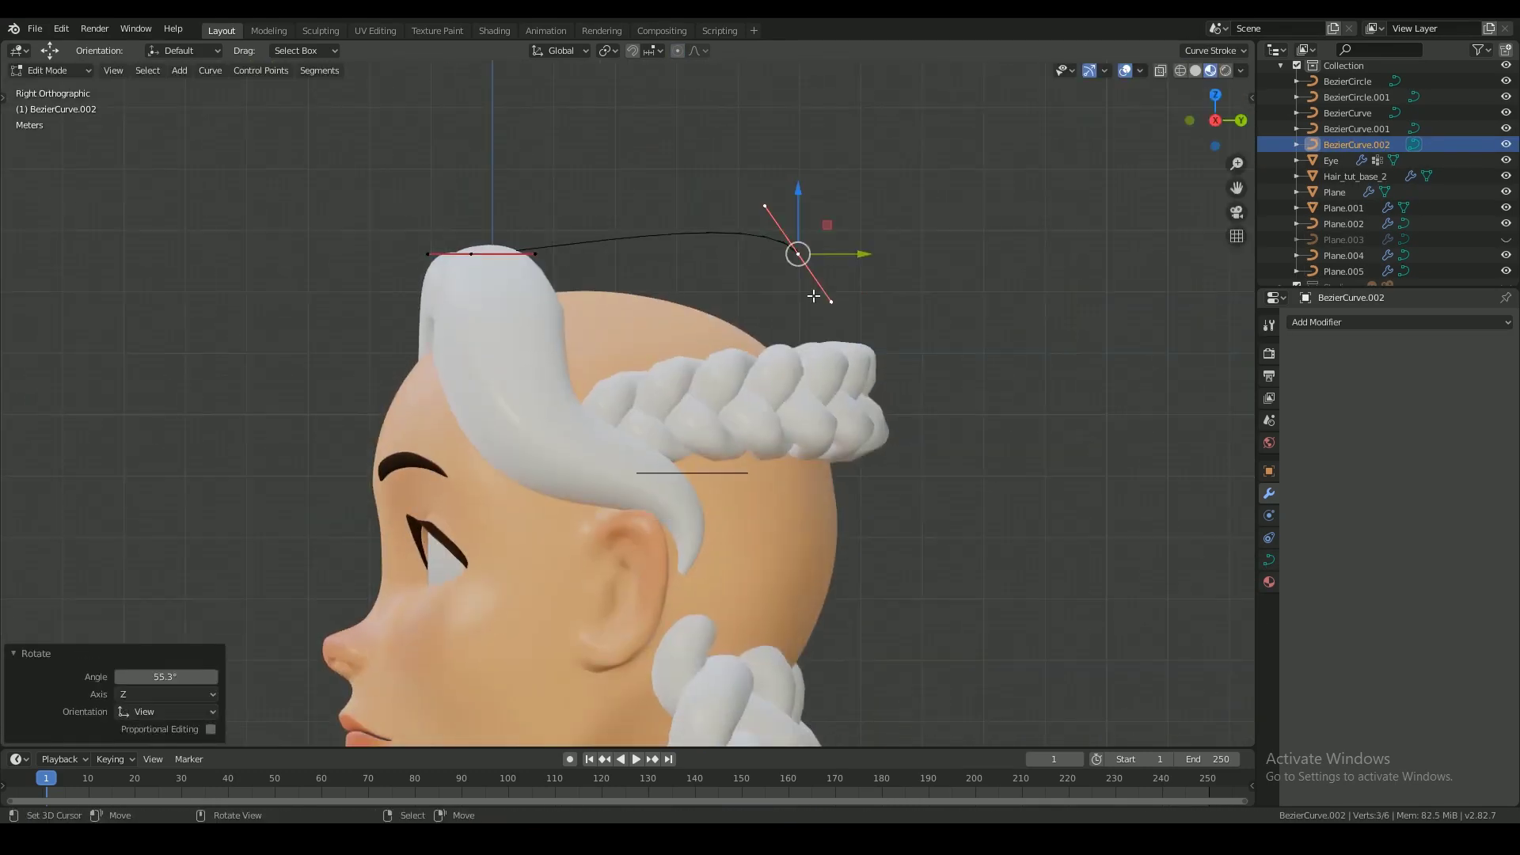
left_click(561, 248)
middle_click_drag(784, 261, 1029, 507)
key("Tab")
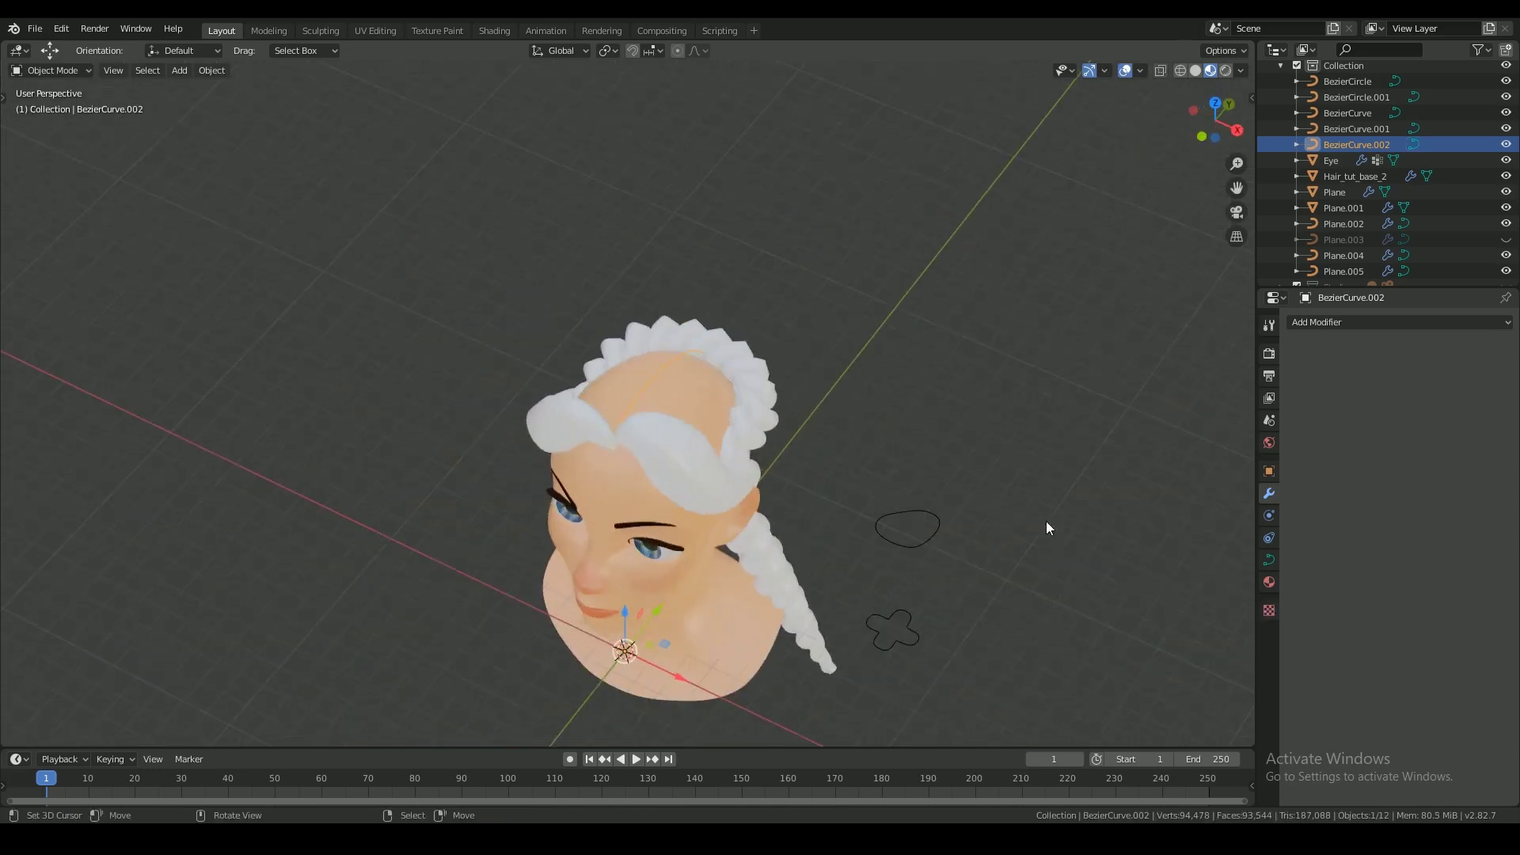
- Show the scalp curve's bevel settings and duplicate the rounded profile circle for the new strand
left_click(1269, 560)
left_click(1489, 753)
left_click(909, 529)
middle_click_drag(909, 507, 642, 337)
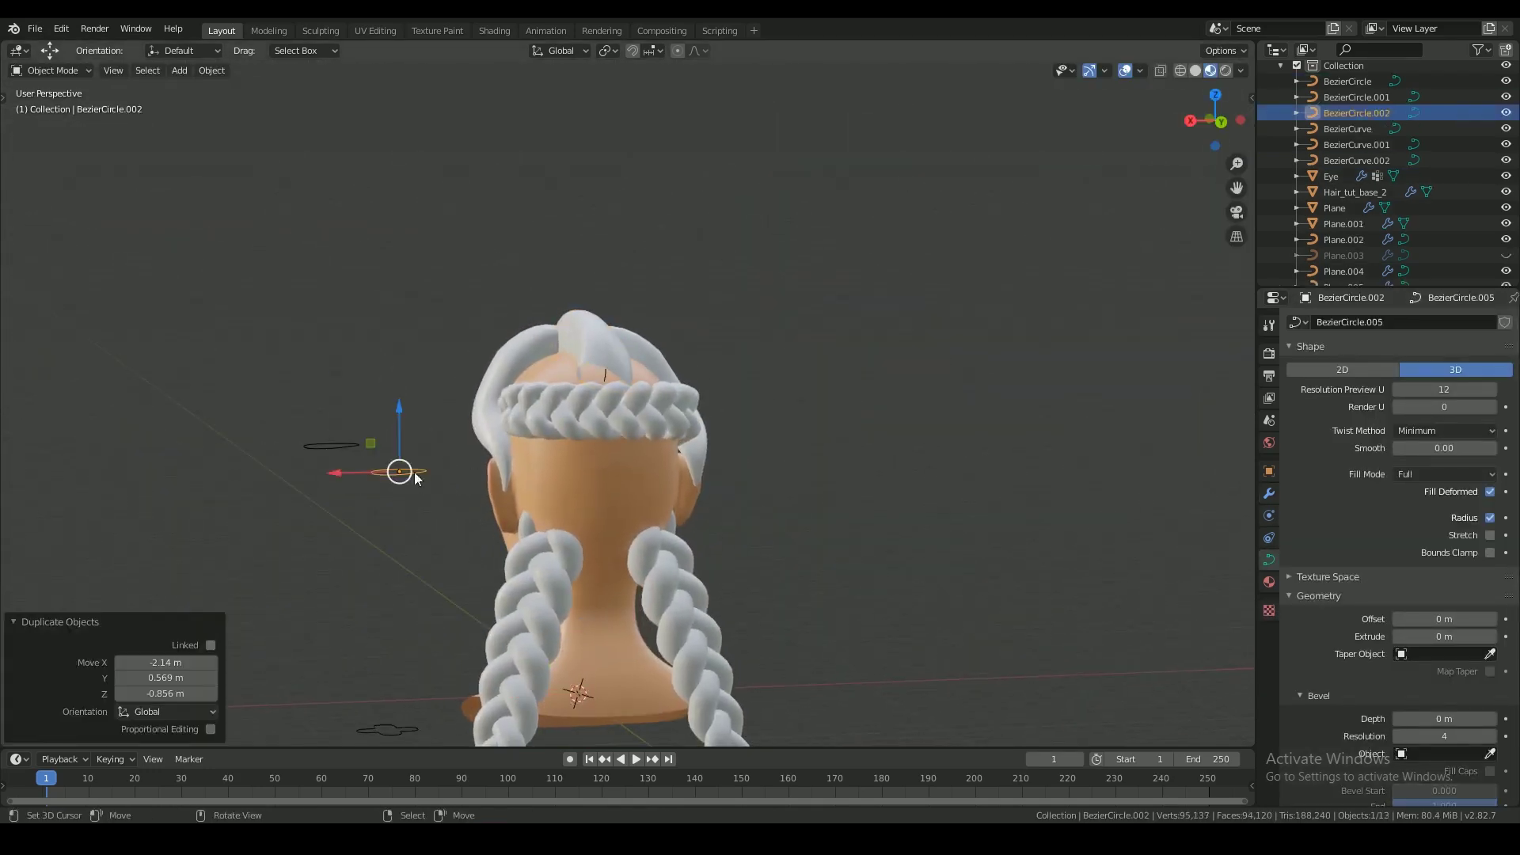
- Set BezierCircle.002 as the scalp curve's bevel object and rotate all control points about Z
right_click(593, 348)
left_click(1488, 755)
left_click(1489, 755)
left_click(420, 474)
scroll(478, 532, "up", 2)
key("Tab")
key("a")
key("r")
key("z")
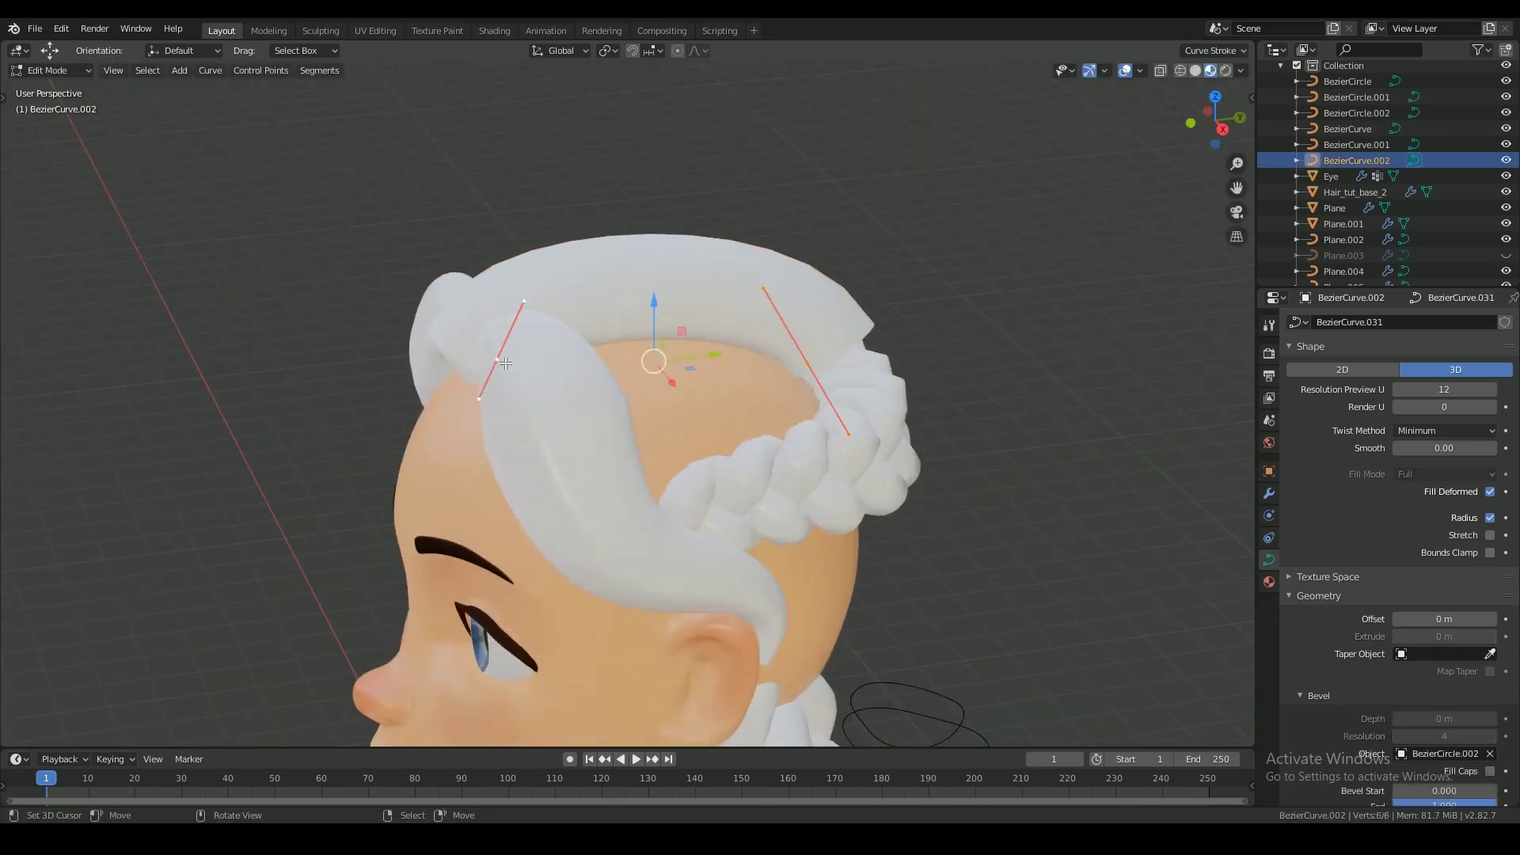
- Subdivide the scalp strand and shape its three points to follow the head from the front hair to the braid
key("w")
left_click(594, 343)
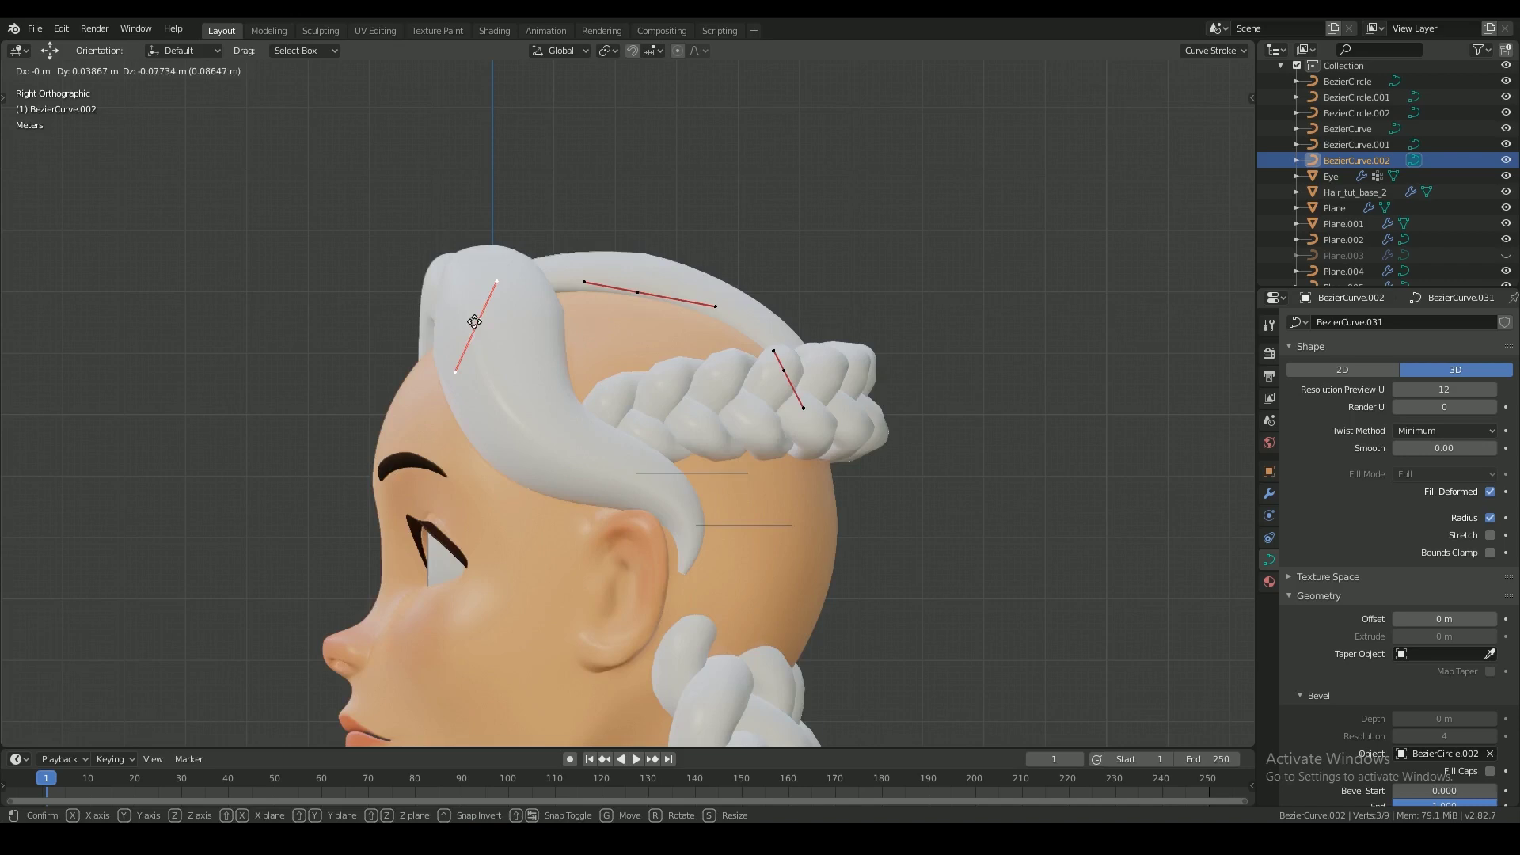
left_click(492, 499)
left_click(685, 238)
middle_click_drag(776, 269, 615, 245)
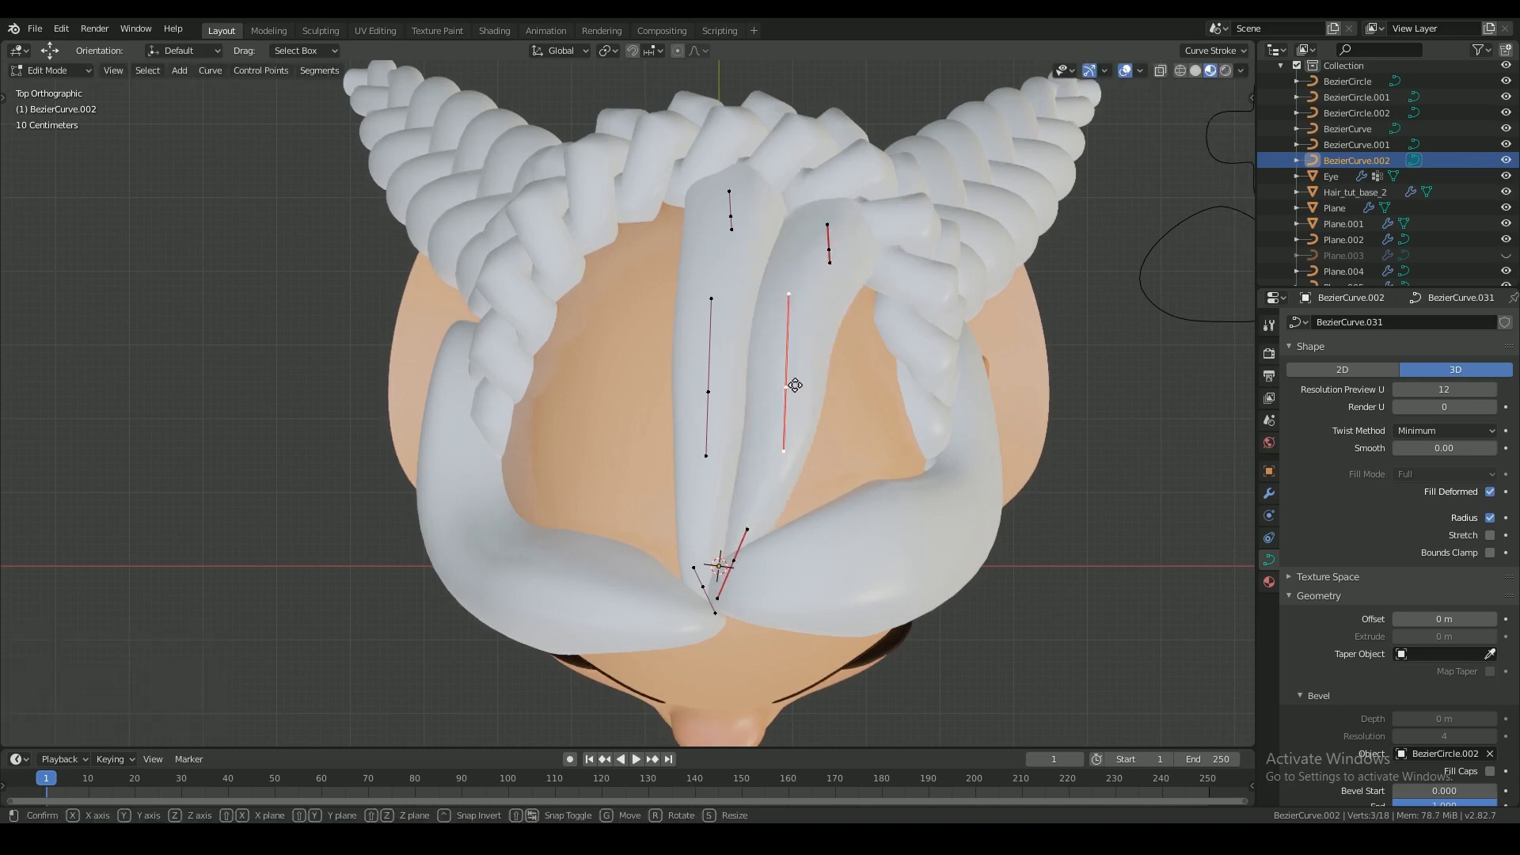
- Move the second scalp strand's control points so it lies beside the central strand
middle_click_drag(792, 377, 637, 297)
right_click(806, 440)
key("g")
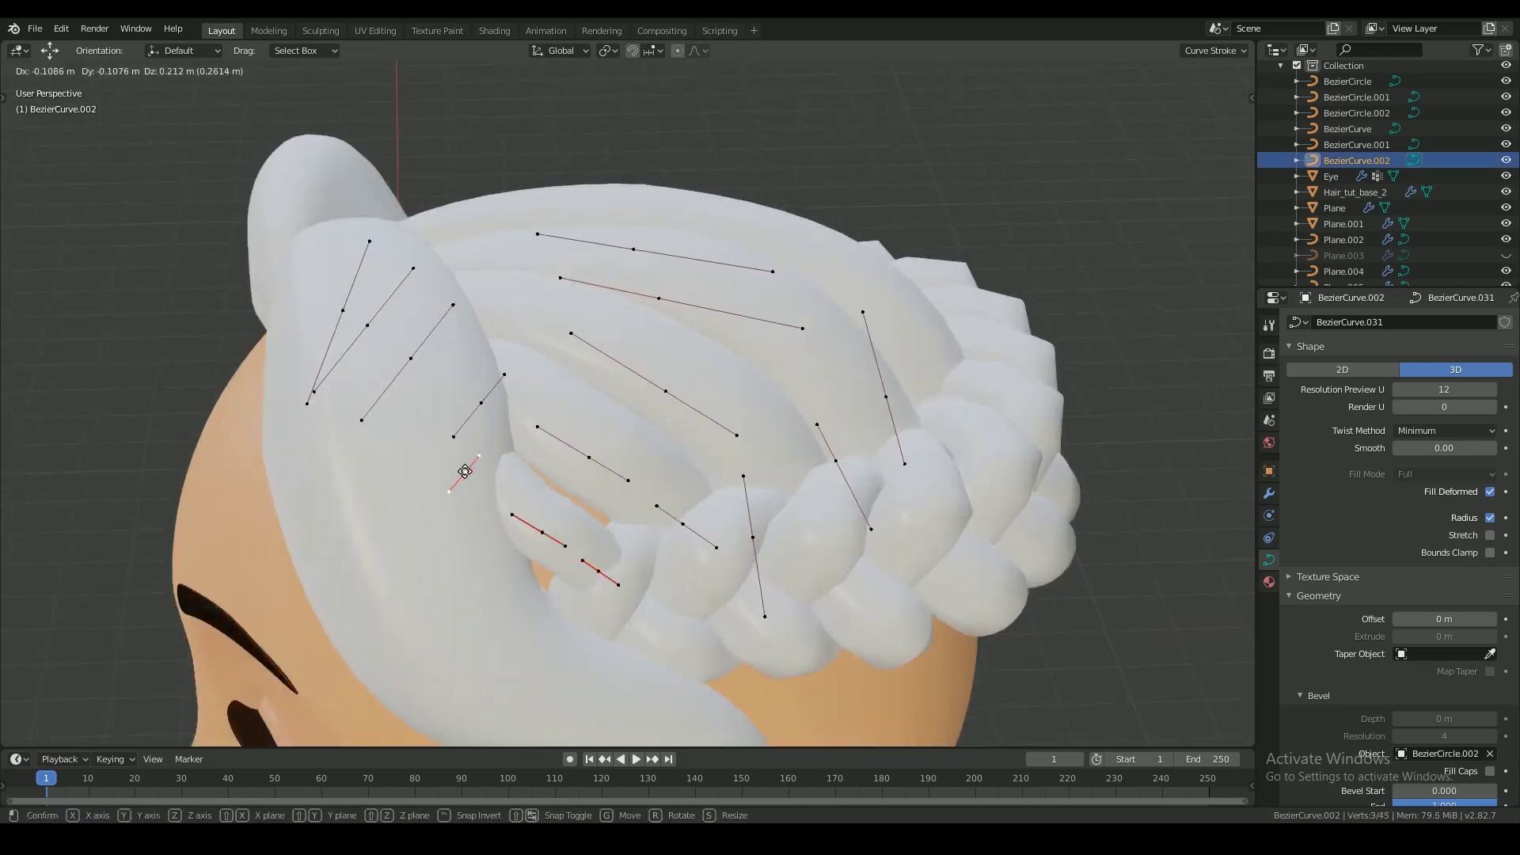
- Place the lowest side strand's points between the front lock and the head braid to close the gap
middle_click_drag(516, 562, 443, 530)
left_click_drag(447, 444, 431, 428)
middle_click_drag(475, 515, 530, 507)
left_click_drag(519, 483, 594, 527)
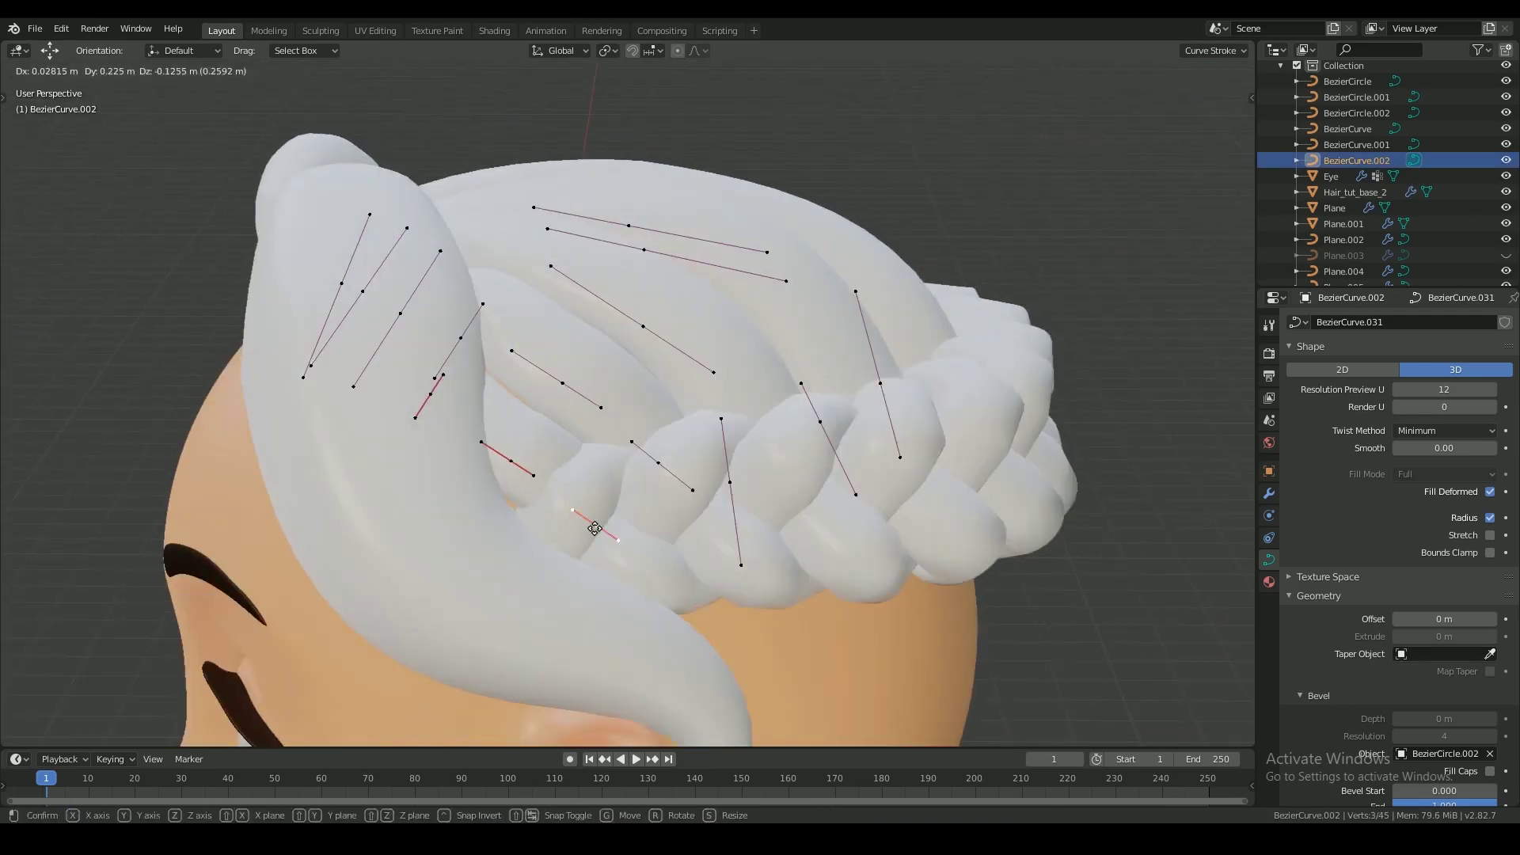
middle_click_drag(505, 380, 444, 364)
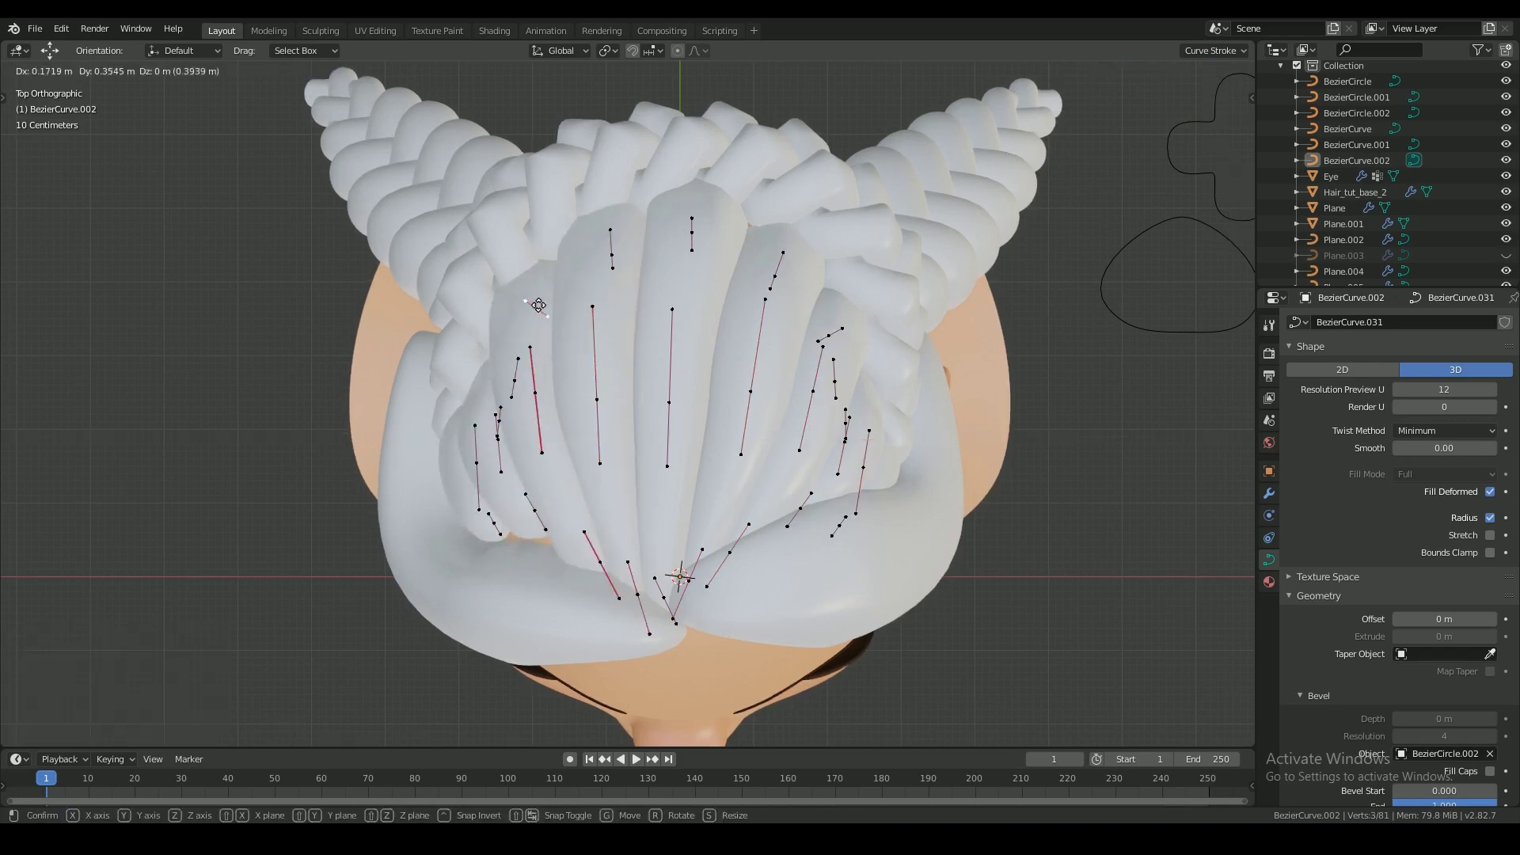
- Fit the scalp strands on the head's opposite side by moving and thickening their points, and save the file
left_click(538, 305)
middle_click_drag(538, 304, 554, 420)
left_click(658, 244)
key("g")
left_click(727, 413)
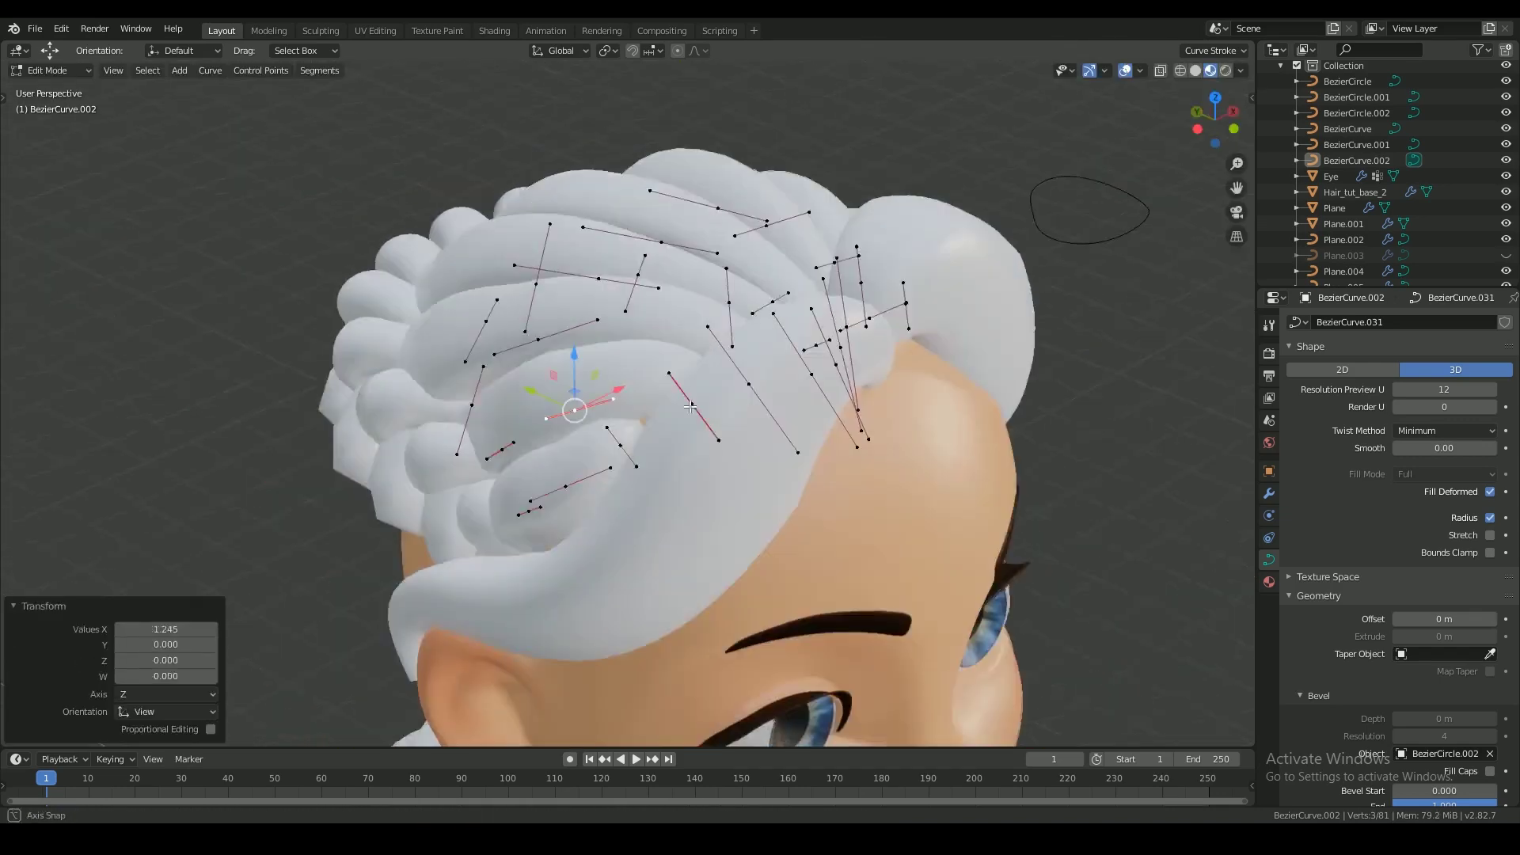
middle_click_drag(726, 413, 611, 445)
key("Tab")
key("Tab")
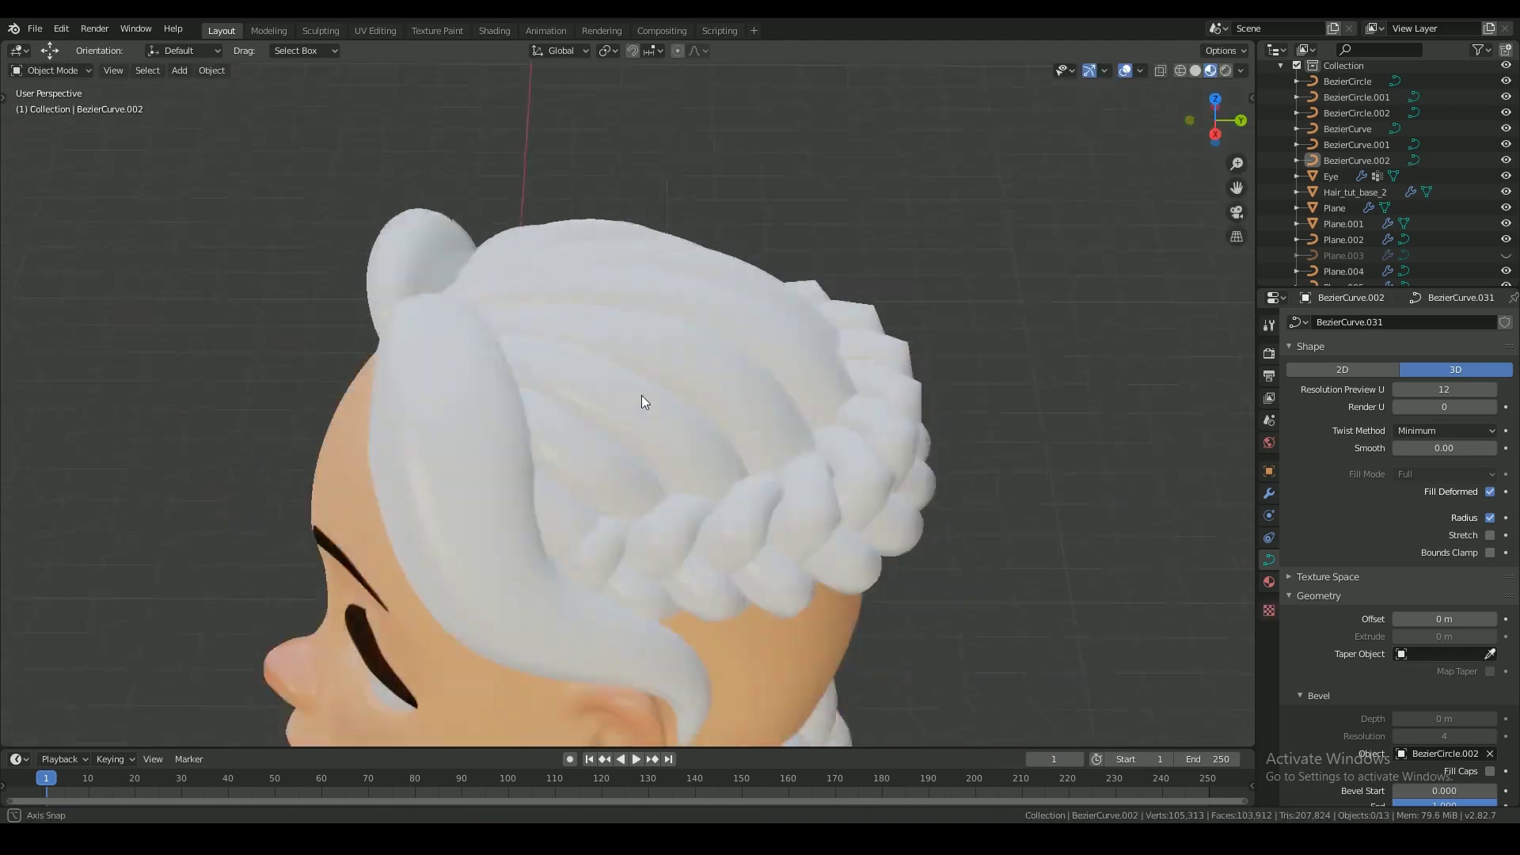
key("ctrl+s")
- Duplicate the profile circle and add a new Bezier curve for the back hair
middle_click_drag(642, 396, 602, 655)
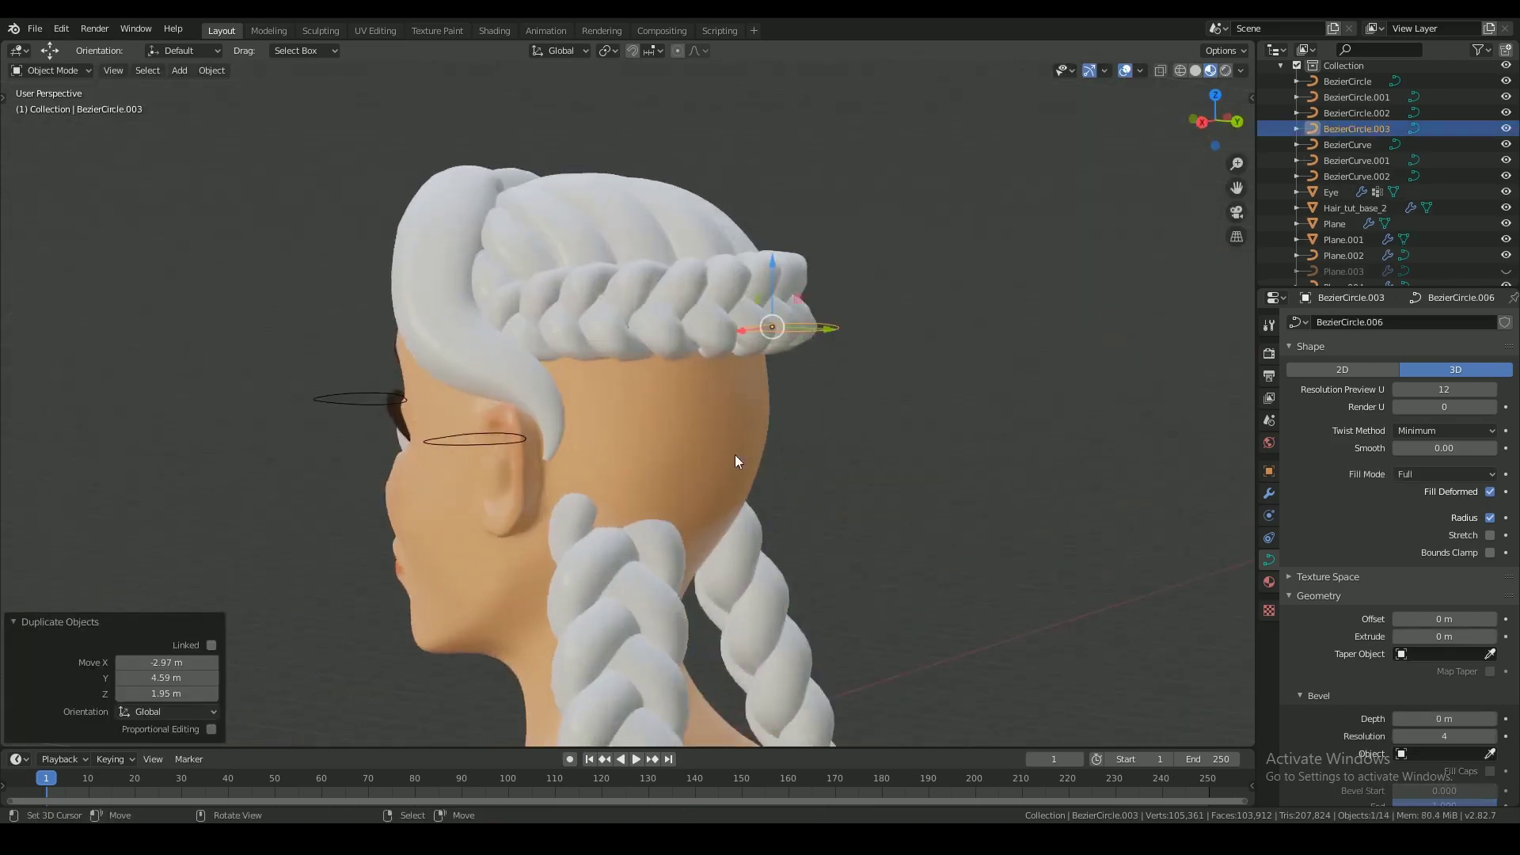
middle_click_drag(735, 454, 656, 432)
key("shift+a")
mouse_move(577, 255)
left_click(720, 269)
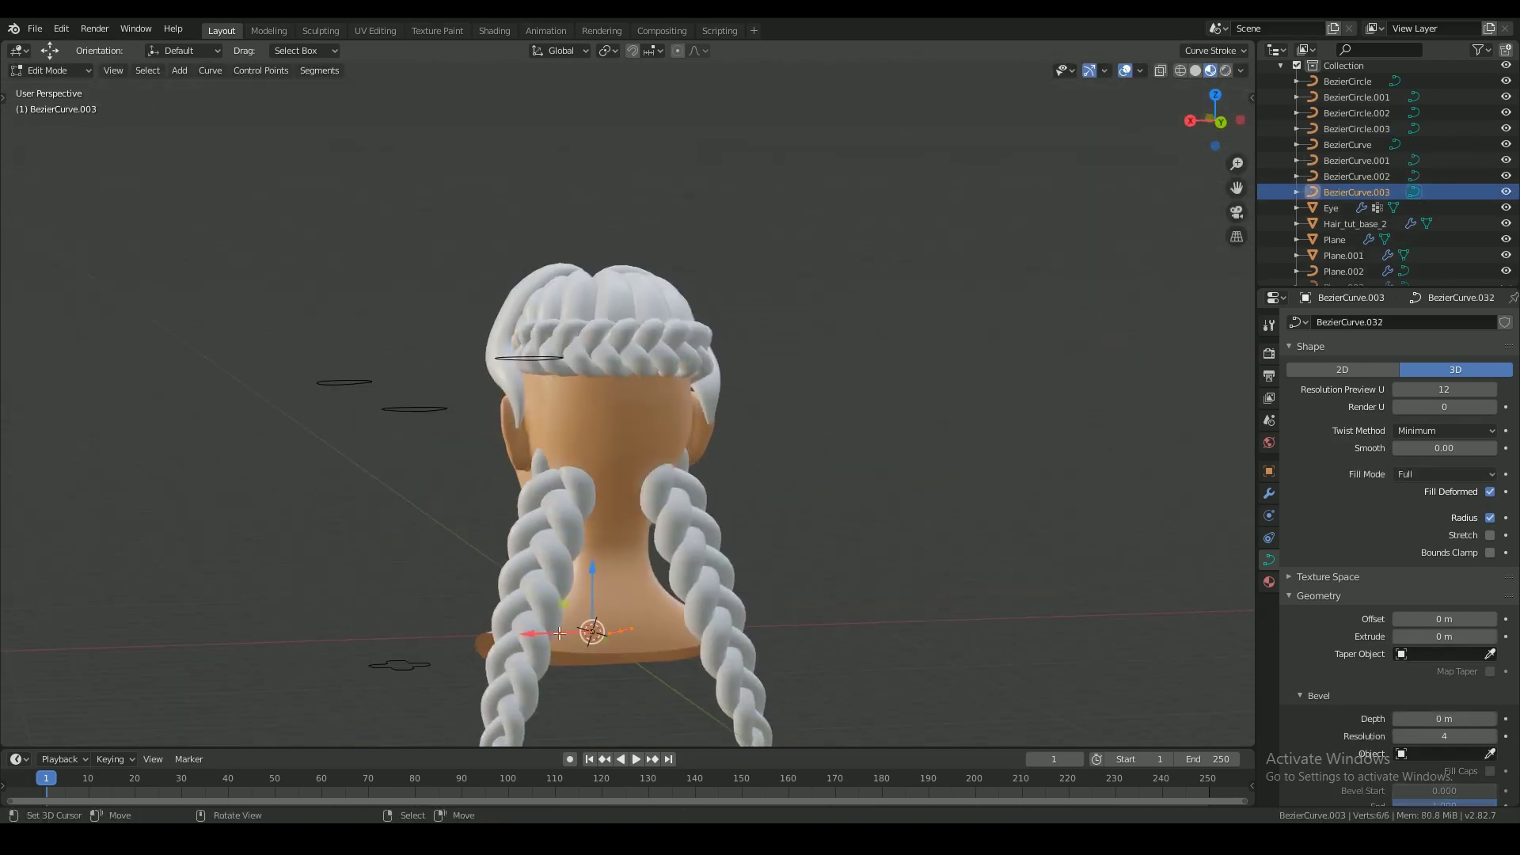
- Move the new curve along Y behind the head, save the file, and position it in top view
middle_click_drag(559, 632, 760, 673)
key("g")
key("y")
left_click(800, 630)
key("ctrl+s")
key("KP_7")
middle_click_drag(712, 158, 726, 470, "shift")
scroll(725, 395, "up", 4)
scroll(754, 369, "down", 5)
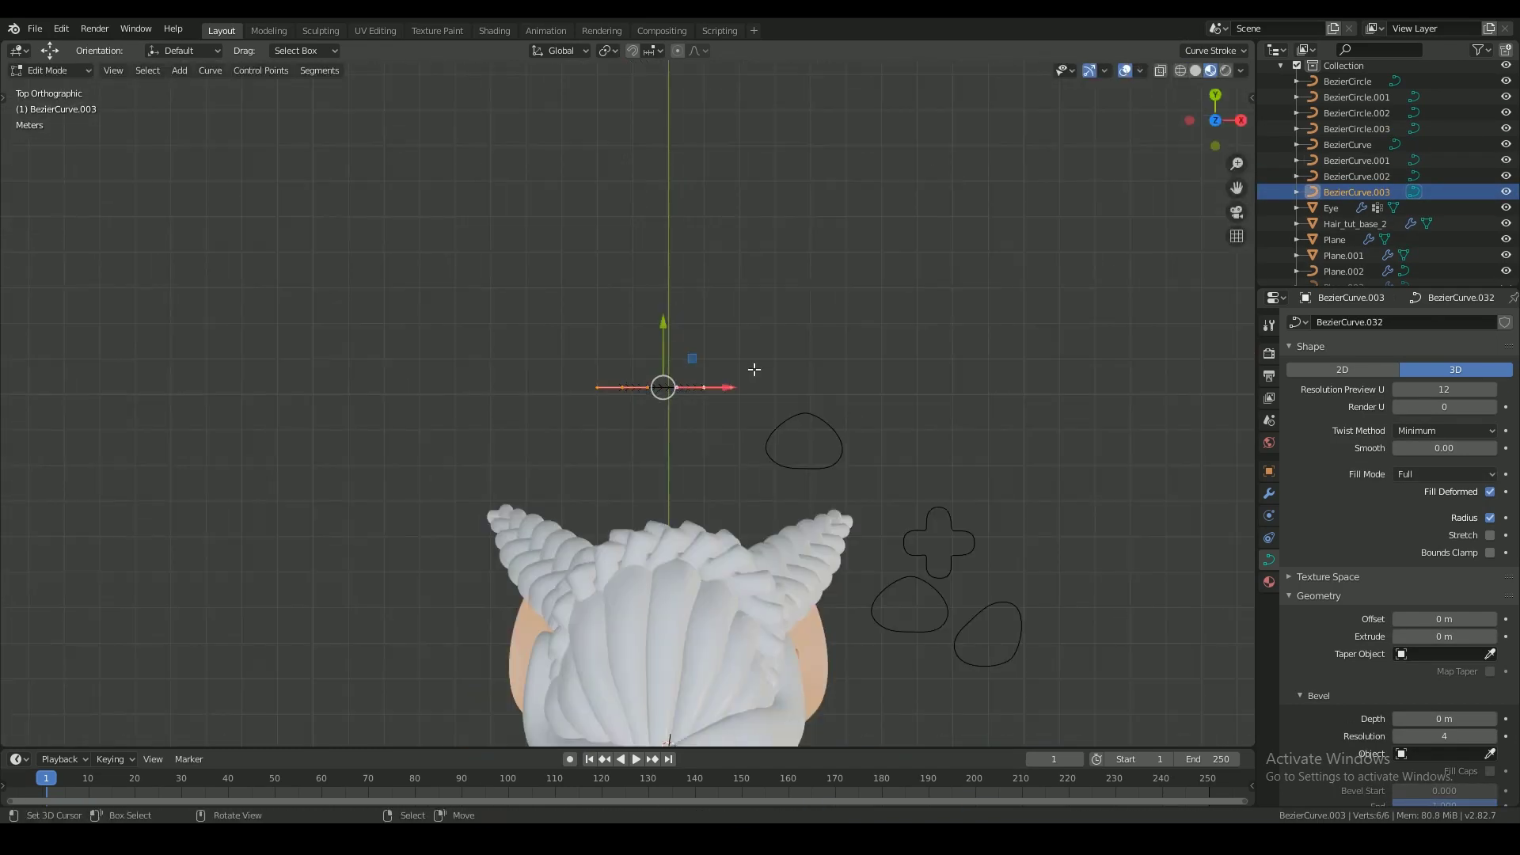
left_click(758, 479)
- Move and rotate the curve's points in side view to follow the back of the head from the wrapped braid downward
key("KP_3")
key("r")
key("g")
scroll(444, 357, "up", 4)
right_click(435, 475)
key("r")
left_click(547, 447)
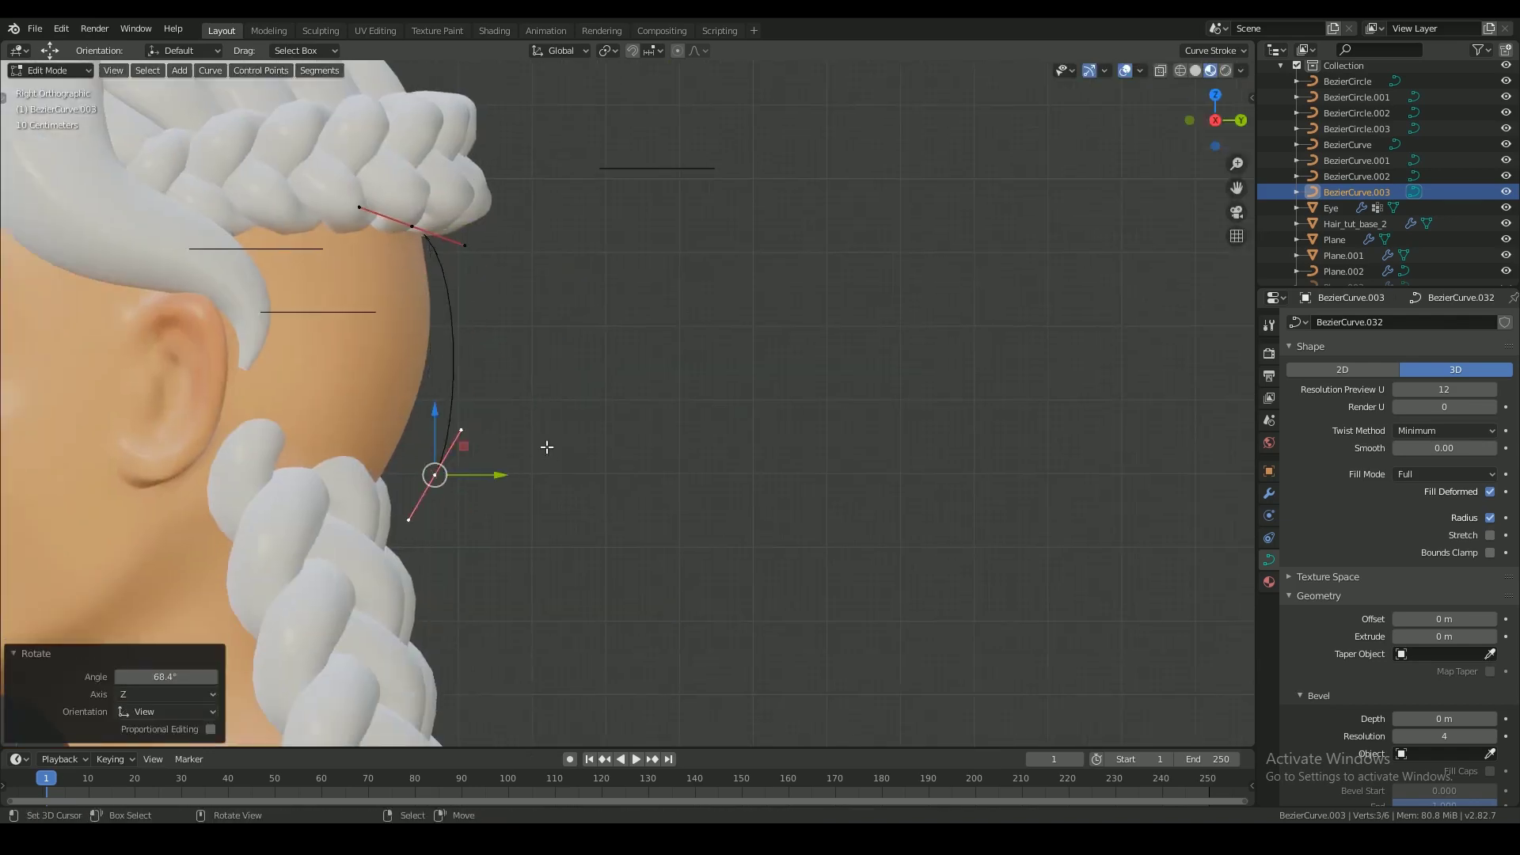
left_click(424, 504)
key("ctrl+KP_1")
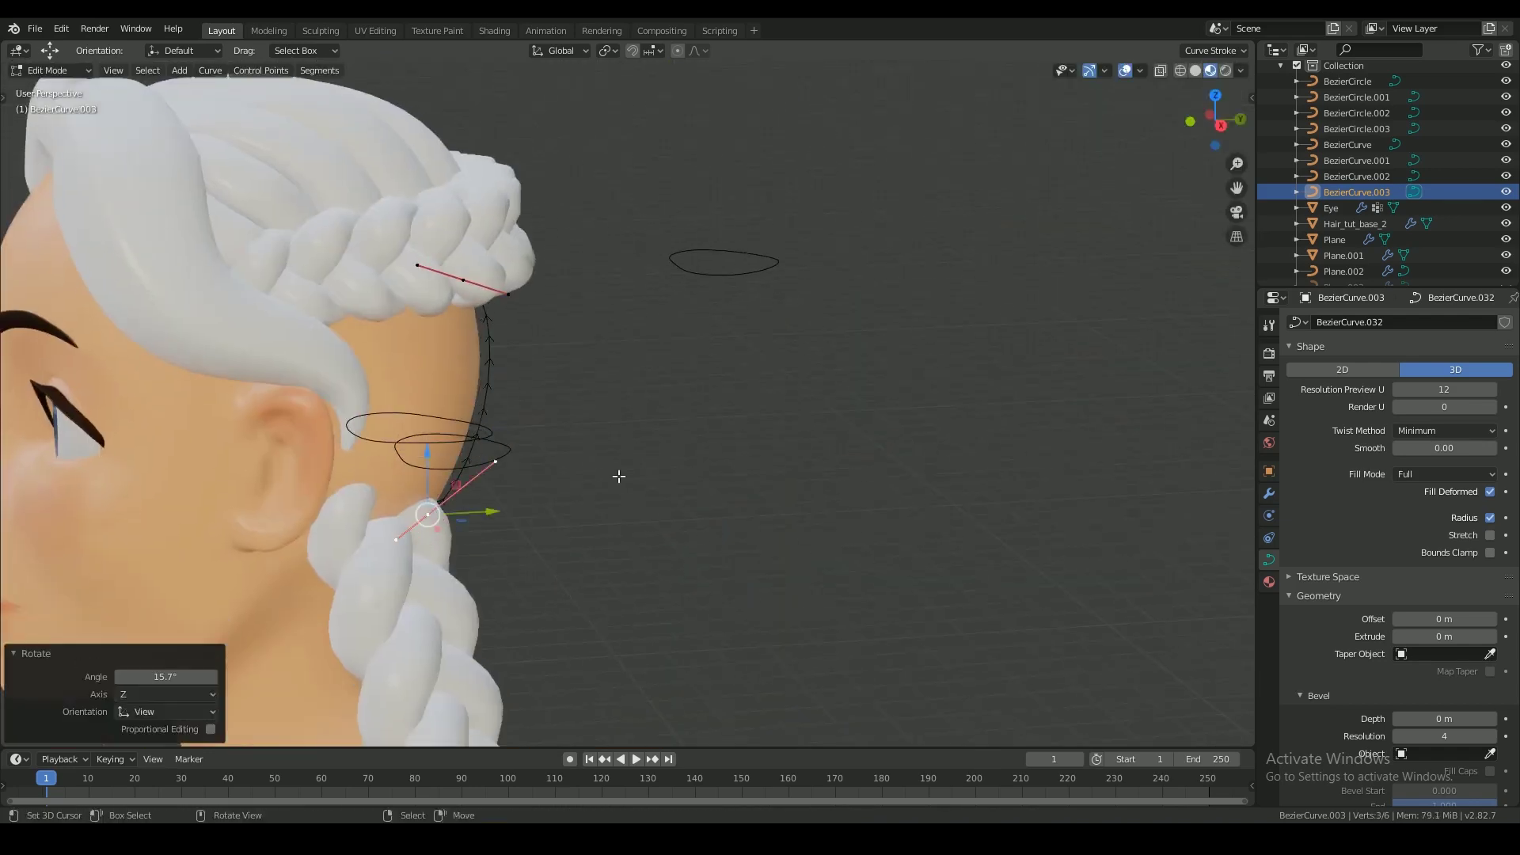
- Bevel the back strand with BezierCircle.003 and move its lower end to the hanging braid, scaling its radius by 0.878
middle_click_drag(617, 475, 744, 602)
right_click(599, 619)
key("g")
key("alt+s")
left_click(634, 638)
scroll(744, 601, "up", 2)
left_click(823, 515)
middle_click_drag(823, 515, 921, 412)
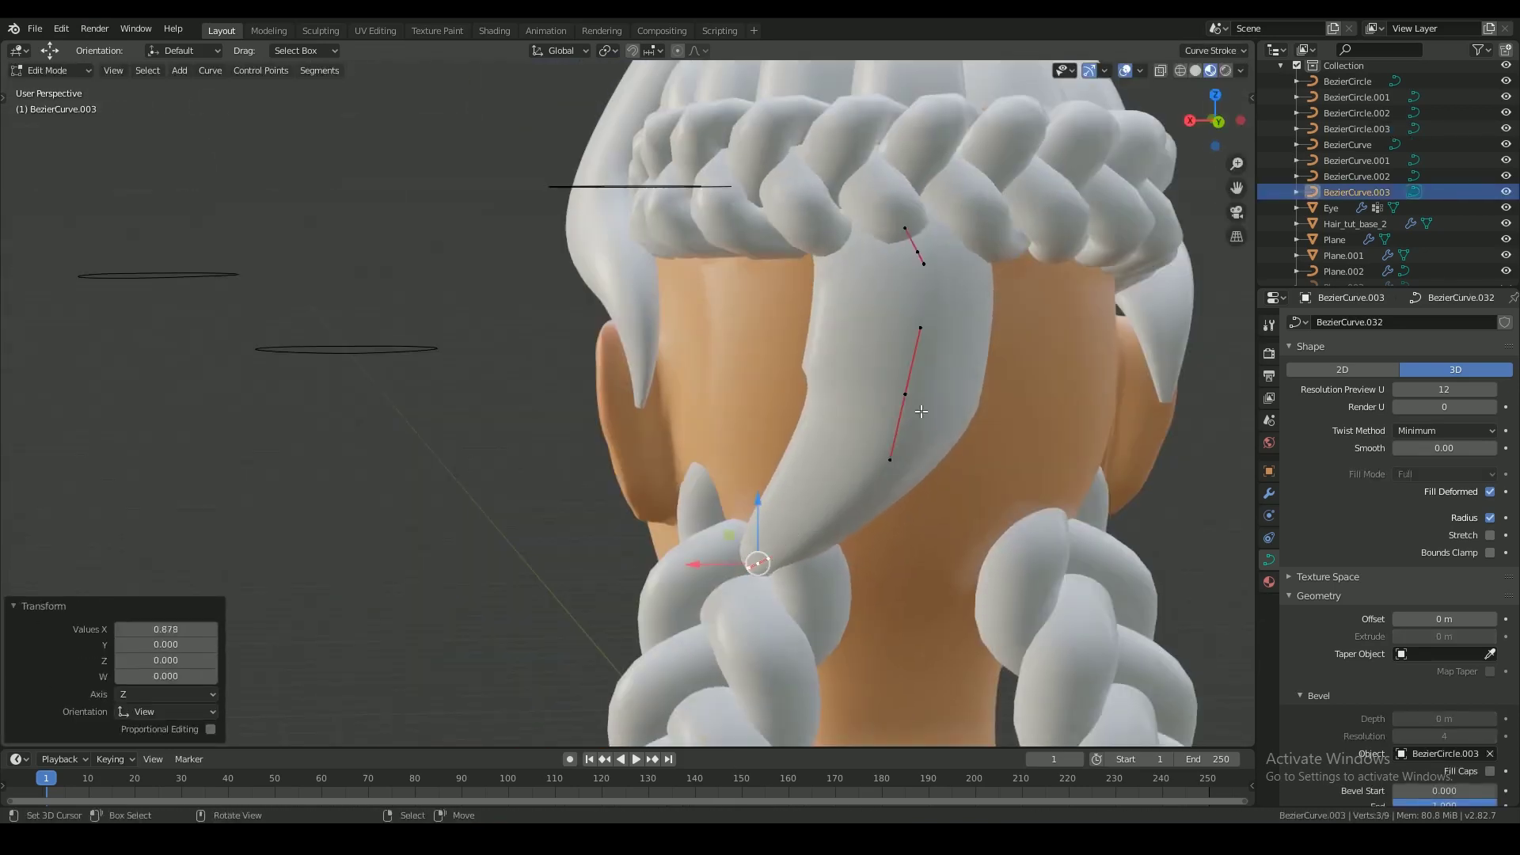
- Scale the radius of the back strand's middle point by 0.771
left_click(1031, 369)
middle_click_drag(1031, 368, 821, 580)
key("s")
left_click(977, 356)
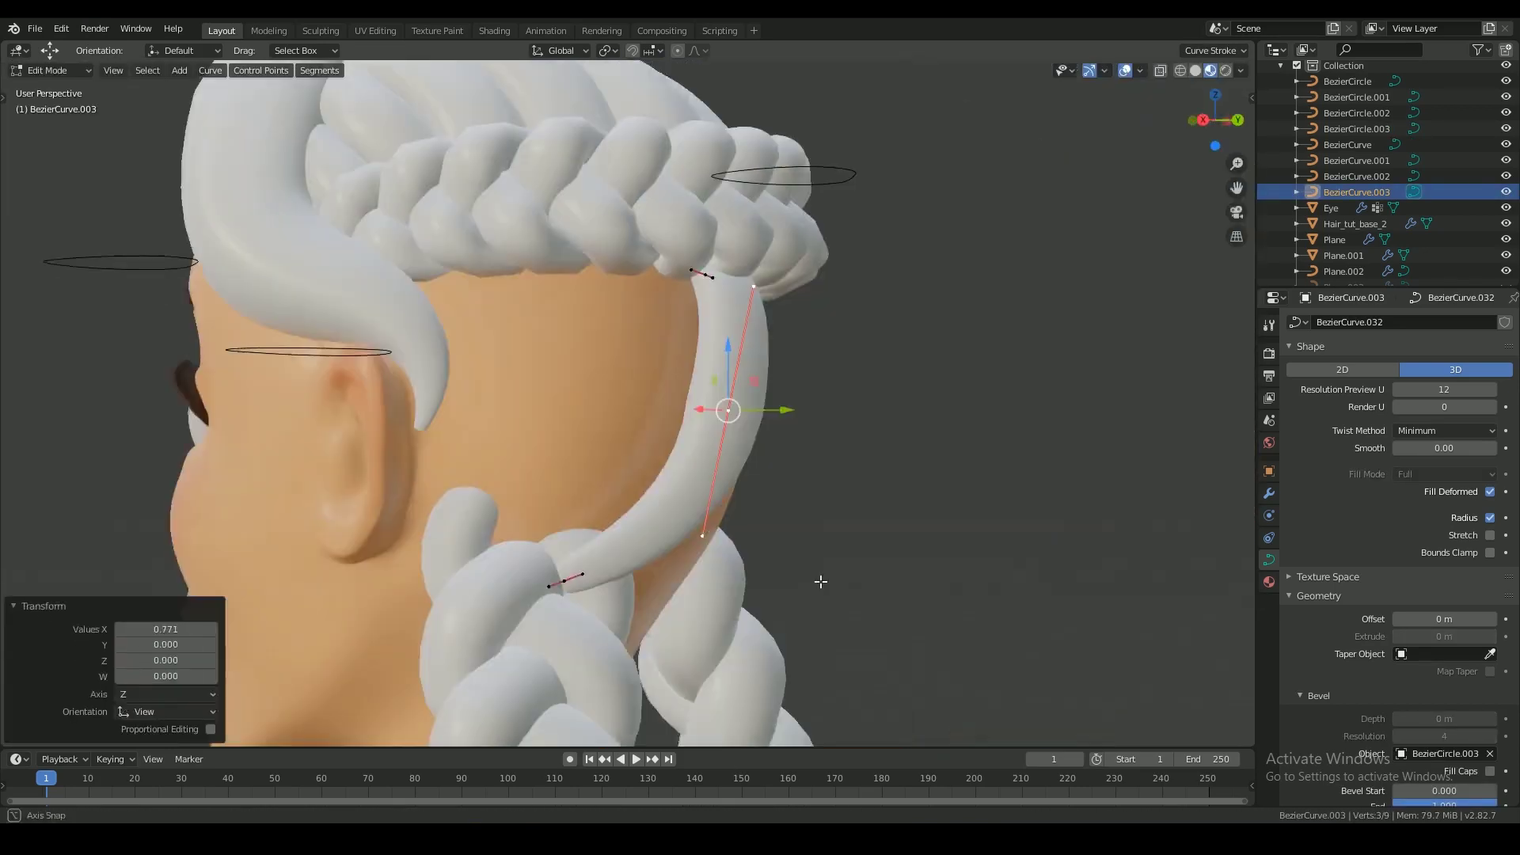
- Rotate the back strand's lower end point and adjust its radius where it meets the hanging braid
left_click(618, 528)
key("r")
left_click(704, 531)
middle_click_drag(704, 531, 772, 581)
key("alt+s")
left_click(862, 546)
- Add a curve point between the back strand's middle and lower end, and position it to round the bend
middle_click_drag(910, 368, 941, 384)
key("r")
key("r")
left_click(947, 384)
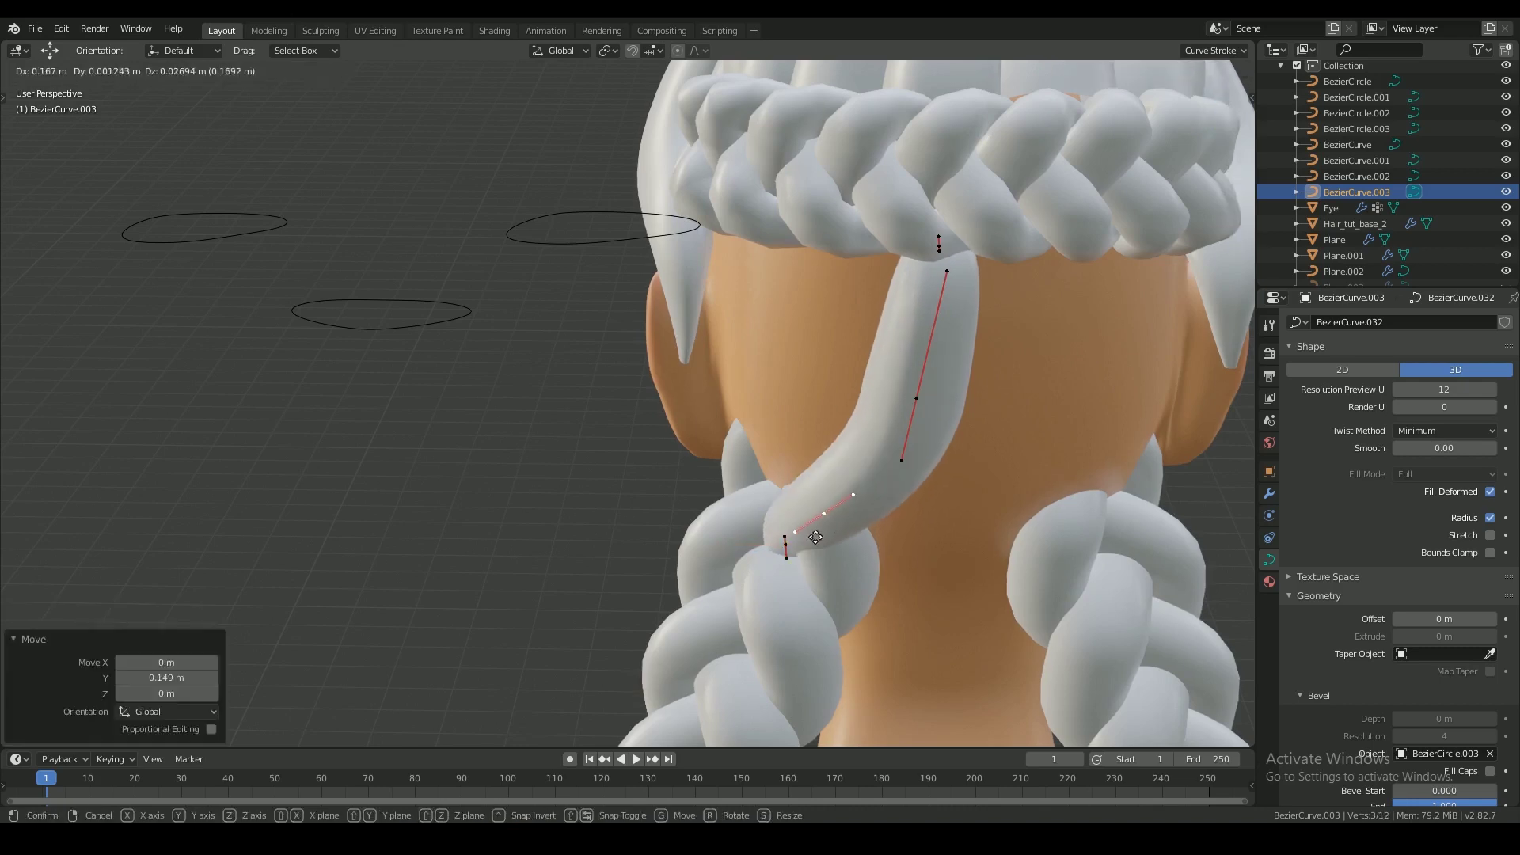
left_click(815, 537)
middle_click_drag(815, 537, 871, 491)
key("ctrl+KP_1")
key("g")
left_click(839, 522)
- Scale the radius of the back strand's top point by 1.193 and save the file
right_click(776, 331)
key("alt+s")
left_click(902, 299)
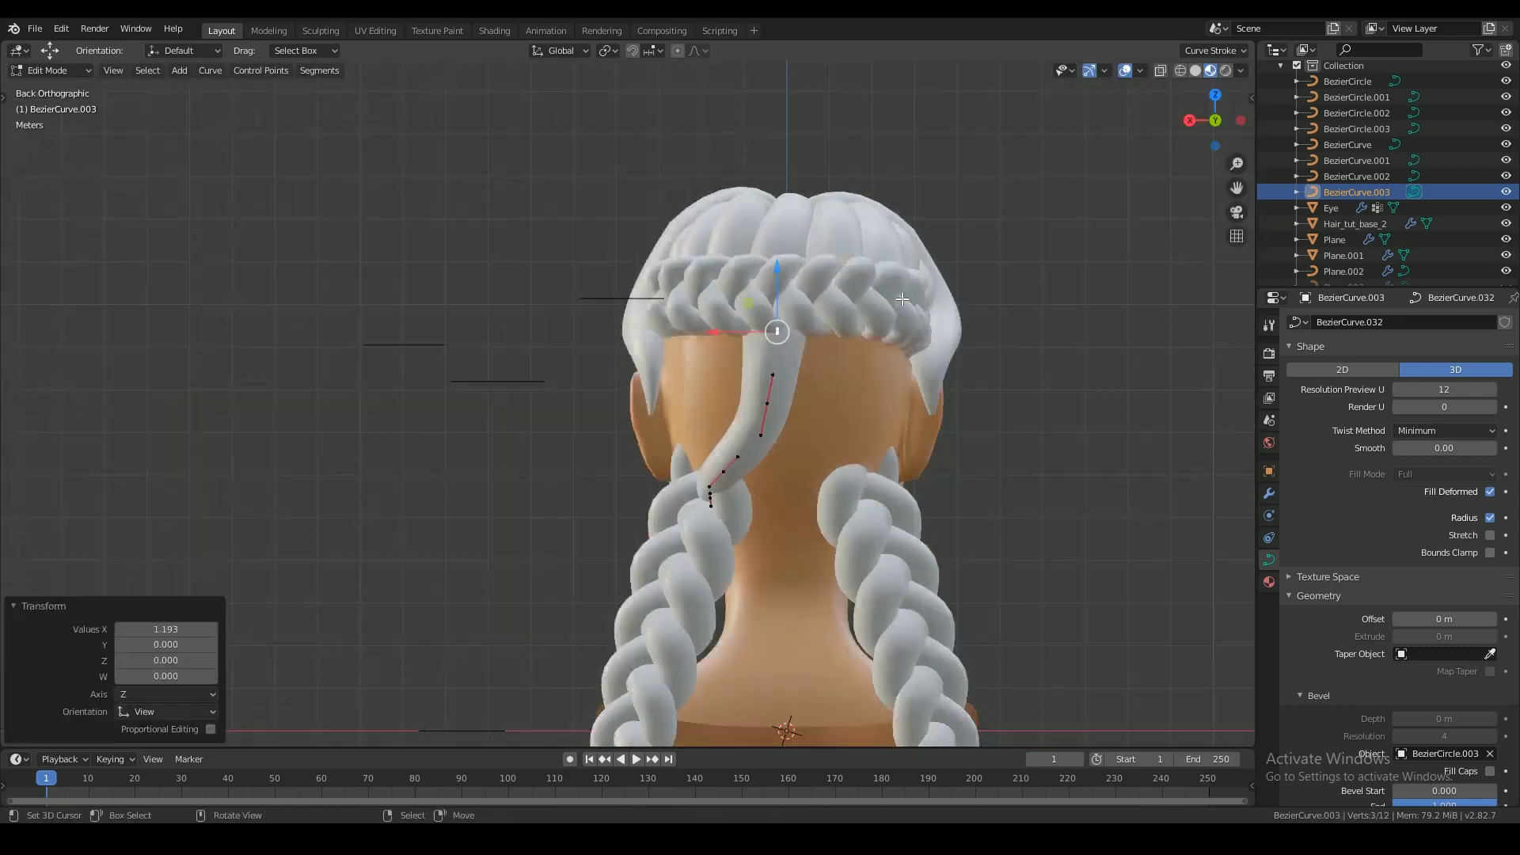
scroll(601, 317, "down", 4)
key("ctrl+s")
- Move the wrapped braid's points on the character's left side outward, using proportional editing with a size of 2.144
middle_click_drag(901, 299, 574, 412)
scroll(577, 416, "up", 2)
key("Tab")
right_click(577, 419)
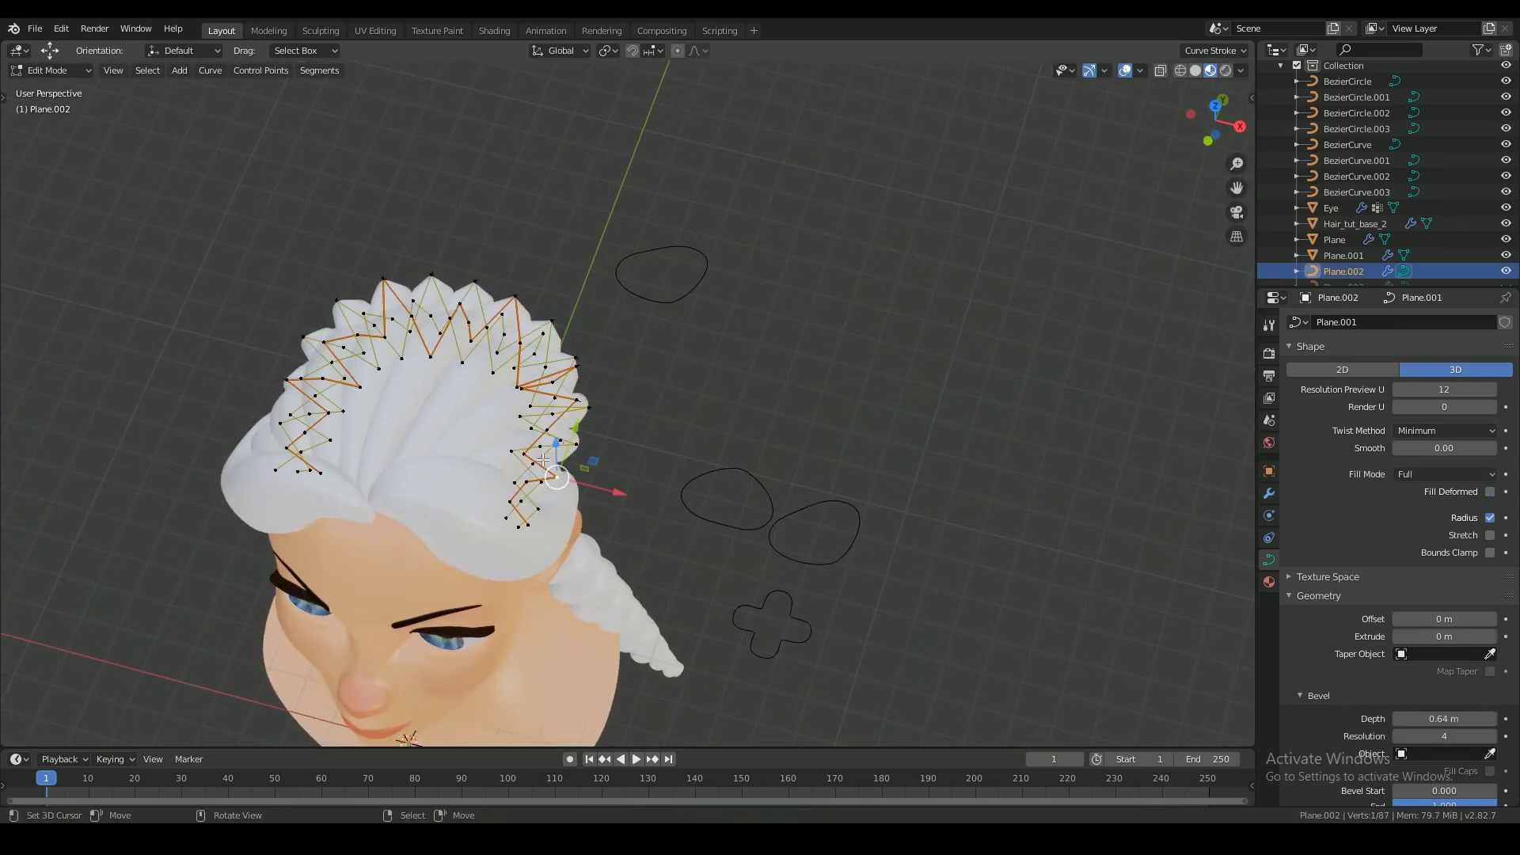
left_click(550, 472)
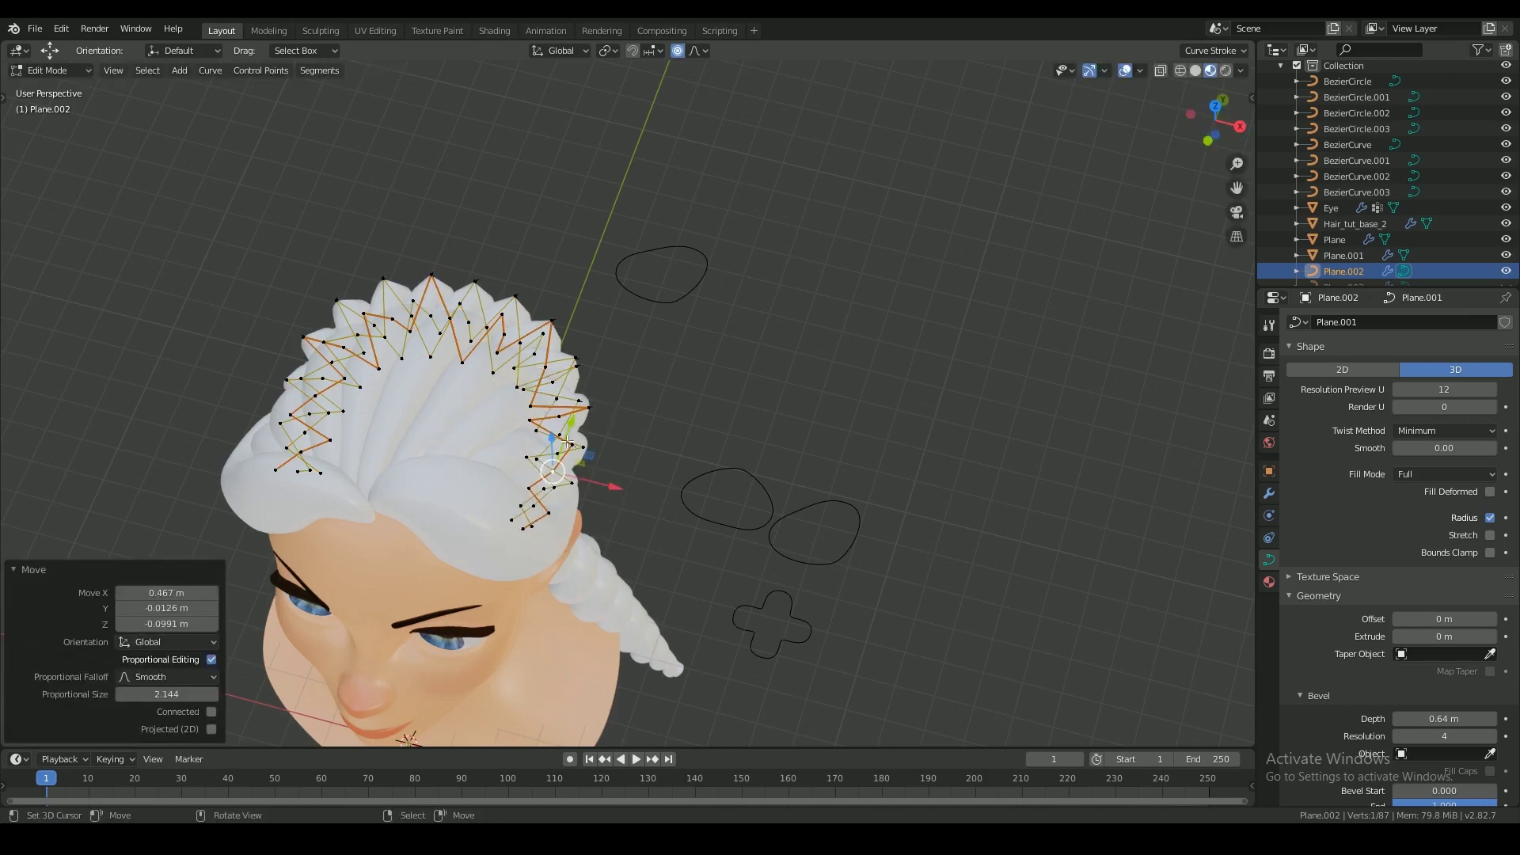
right_click(569, 444)
key("g")
left_click(582, 448)
middle_click_drag(582, 448, 625, 463)
- Move the wrapped braid's points on the character's right side outward with proportional editing
right_click(348, 483)
key("g")
left_click(320, 489)
middle_click_drag(321, 489, 532, 367)
key("Tab")
scroll(532, 367, "down", 2)
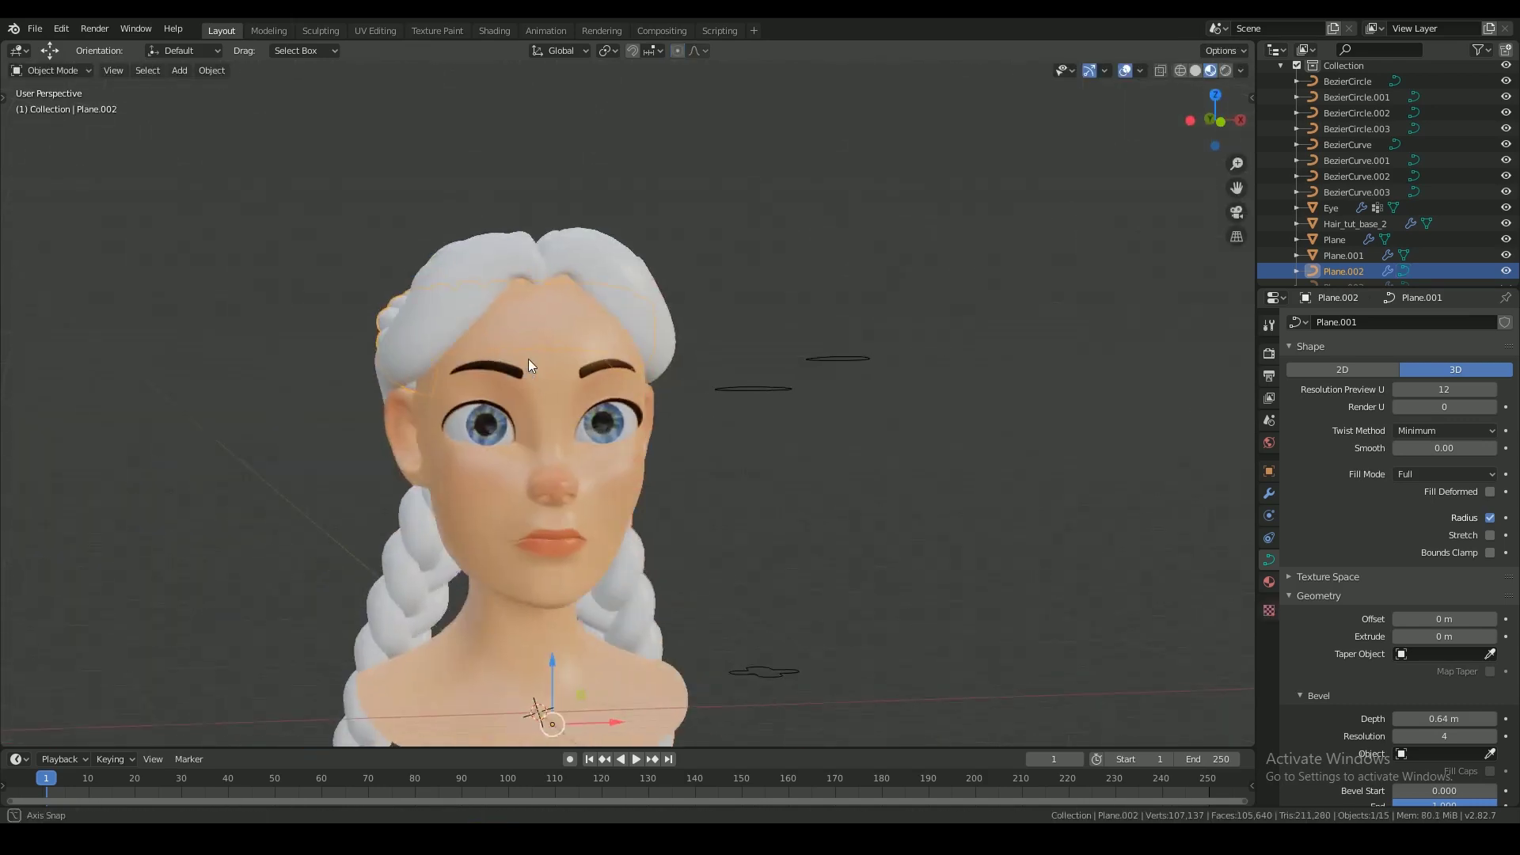
- Enlarge the wrapped braid on the character's left in front view, scaling the point radius by 1.283 with proportional size 2.853
key("KP_1")
scroll(526, 366, "up", 2)
left_click(634, 275)
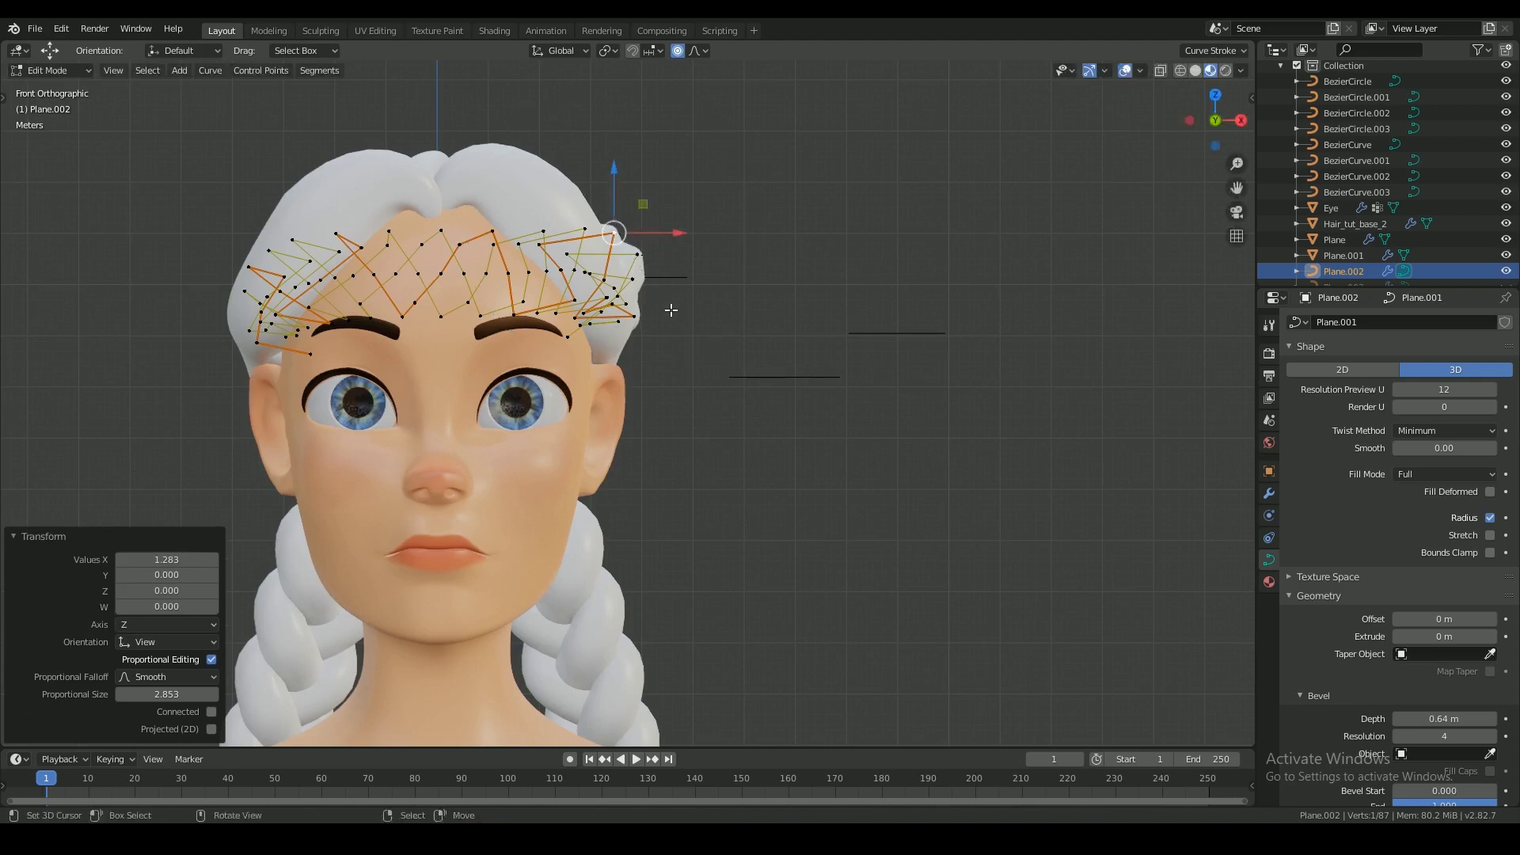
right_click(633, 279)
key("s")
left_click(660, 307)
key("alt+s")
left_click(673, 309)
- Move the wrapped braid's right-side points outward, scaling them by 1.175 and increasing their radius proportionally
right_click(267, 297)
key("g")
left_click(245, 290)
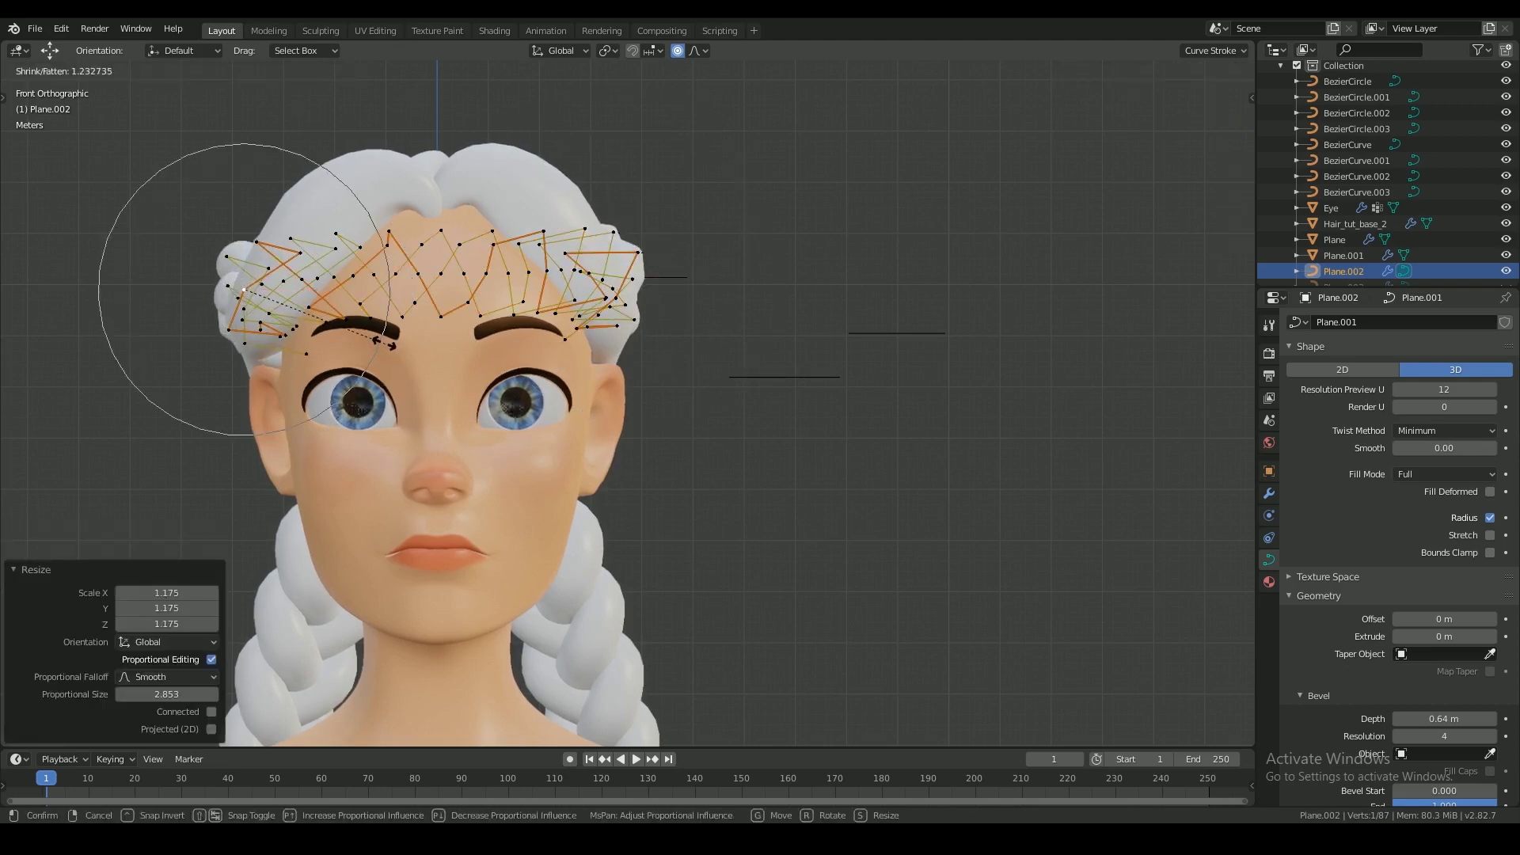
left_click(386, 343)
middle_click_drag(385, 343, 705, 455)
- Move a side hair strand's end point toward the wrapped braid with proportional editing, and save the file
key("Tab")
right_click(610, 376)
key("Tab")
key("g")
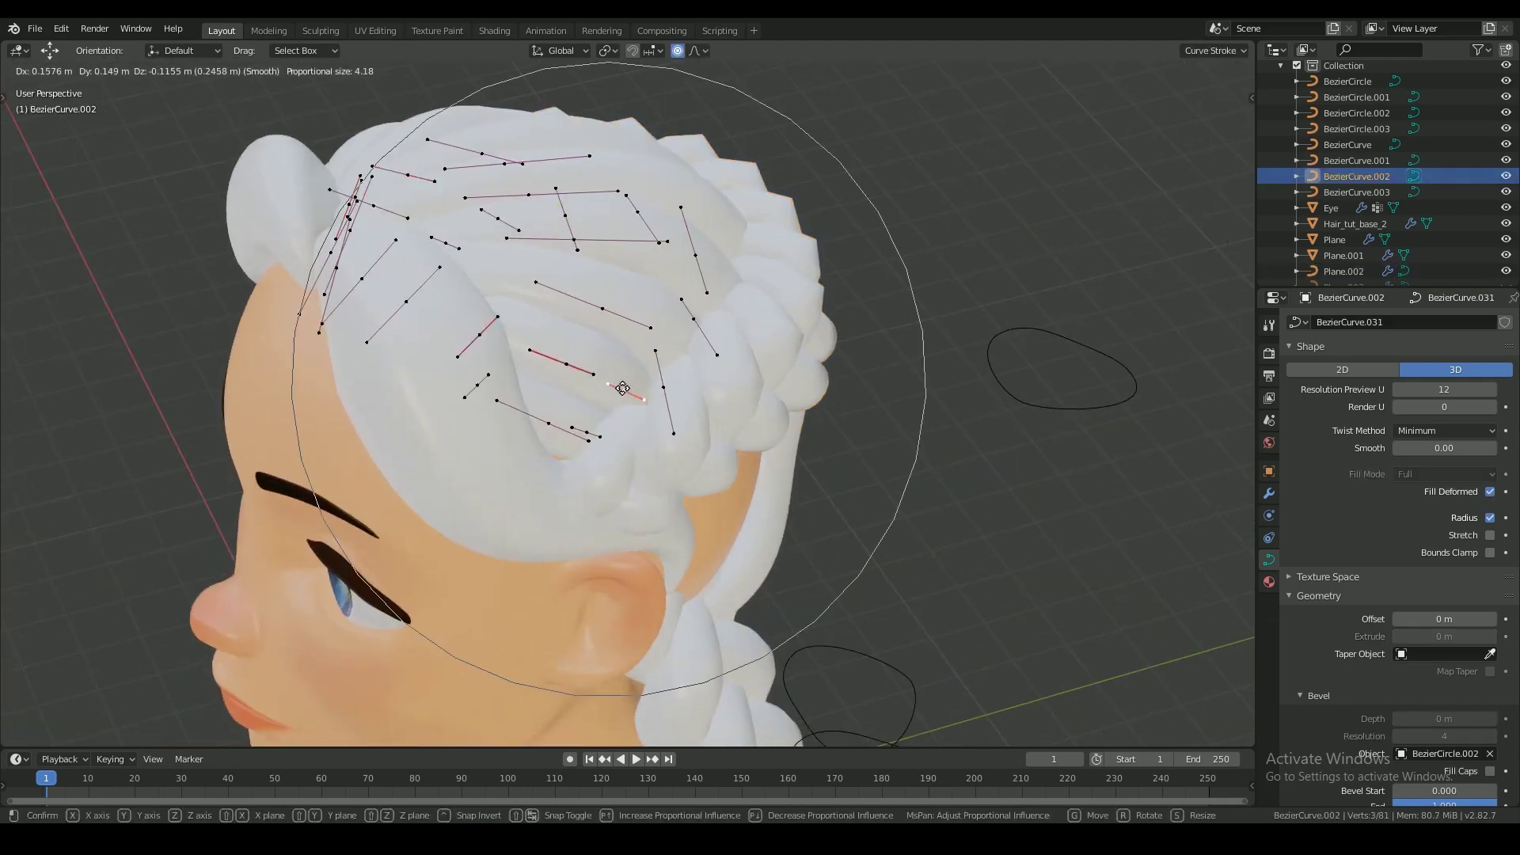
left_click(623, 388)
middle_click_drag(622, 388, 348, 372)
key("Tab")
scroll(1070, 353, "down", 4)
key("alt+a")
middle_click_drag(1070, 353, 643, 336)
key("ctrl+s")
- Duplicate the back strand beside the original, toward the ear, and rotate the copy to follow the head
key("KP_1")
key("ctrl+KP_1")
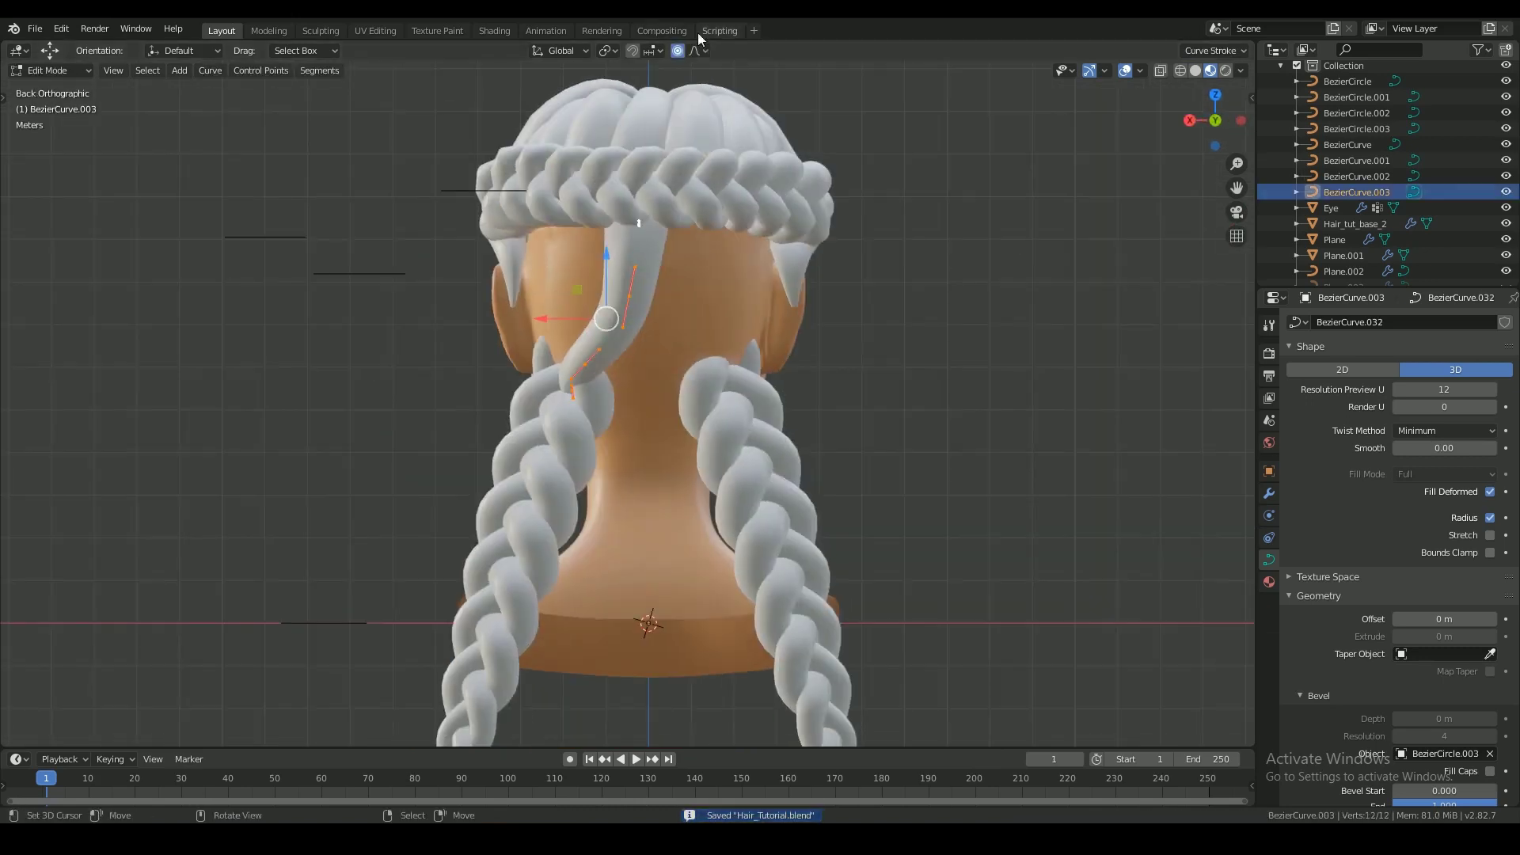
scroll(635, 505, "up", 2)
left_click(591, 505)
middle_click_drag(605, 490, 738, 484)
key("r")
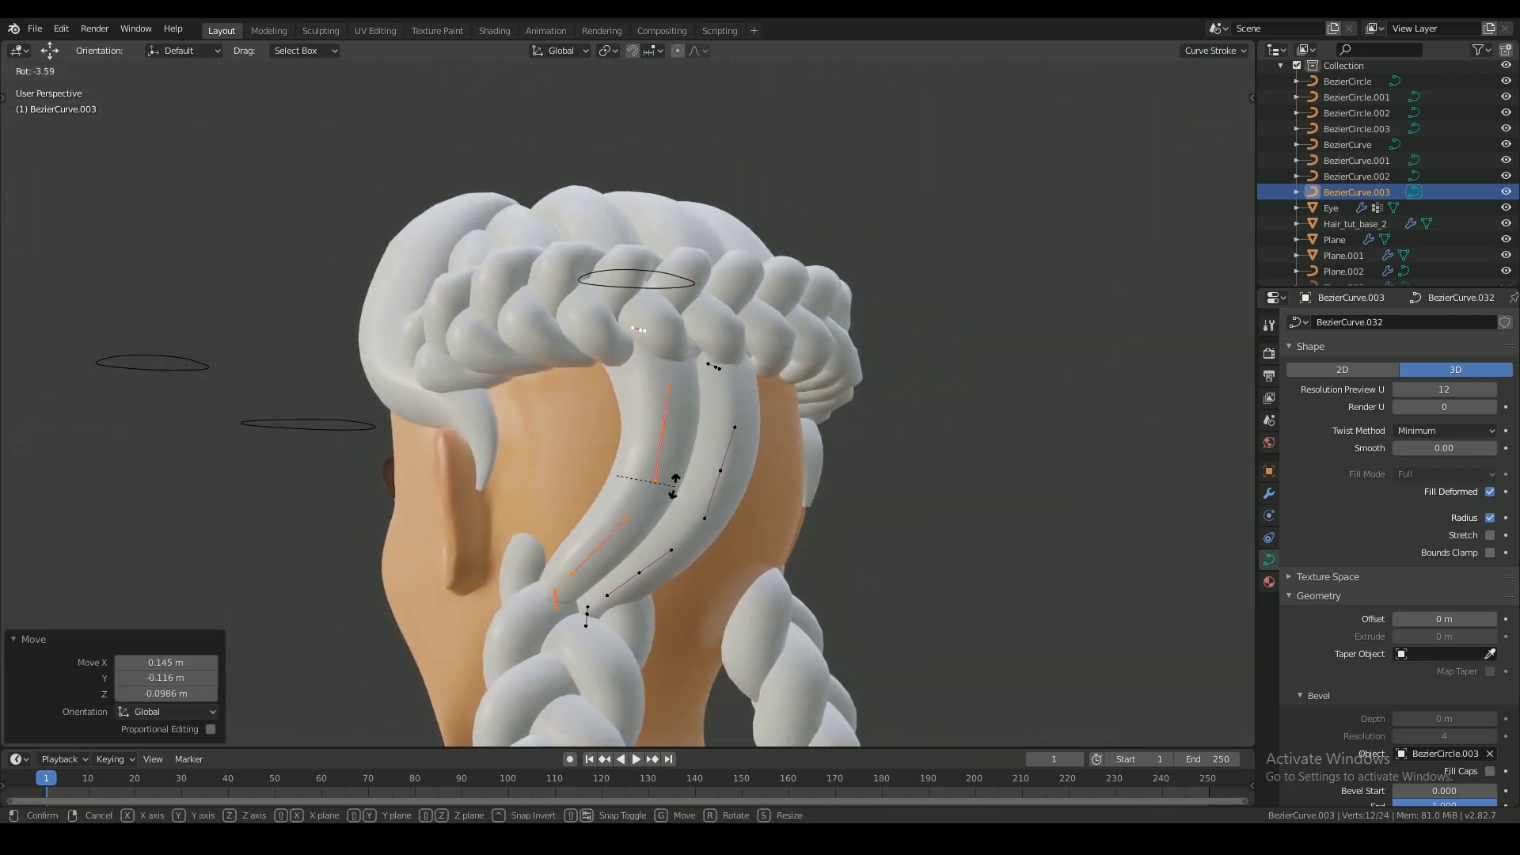
left_click(674, 486)
- Move the duplicated strand's curve point to fit its curve snugly beside the first back strand
scroll(674, 486, "up", 2)
right_click(696, 417)
key("g")
left_click(695, 424)
middle_click_drag(799, 380, 673, 356)
scroll(712, 317, "down", 3)
- Duplicate the strand again and place this third copy closer to the ear using top view
middle_click_drag(764, 266, 865, 313)
key("g")
key("KP_7")
key("shift+d")
left_click(736, 431)
middle_click_drag(736, 432, 570, 317)
- Move the third strand's lower end and neighbouring point to the top of the hanging braid
right_click(518, 506)
key("g")
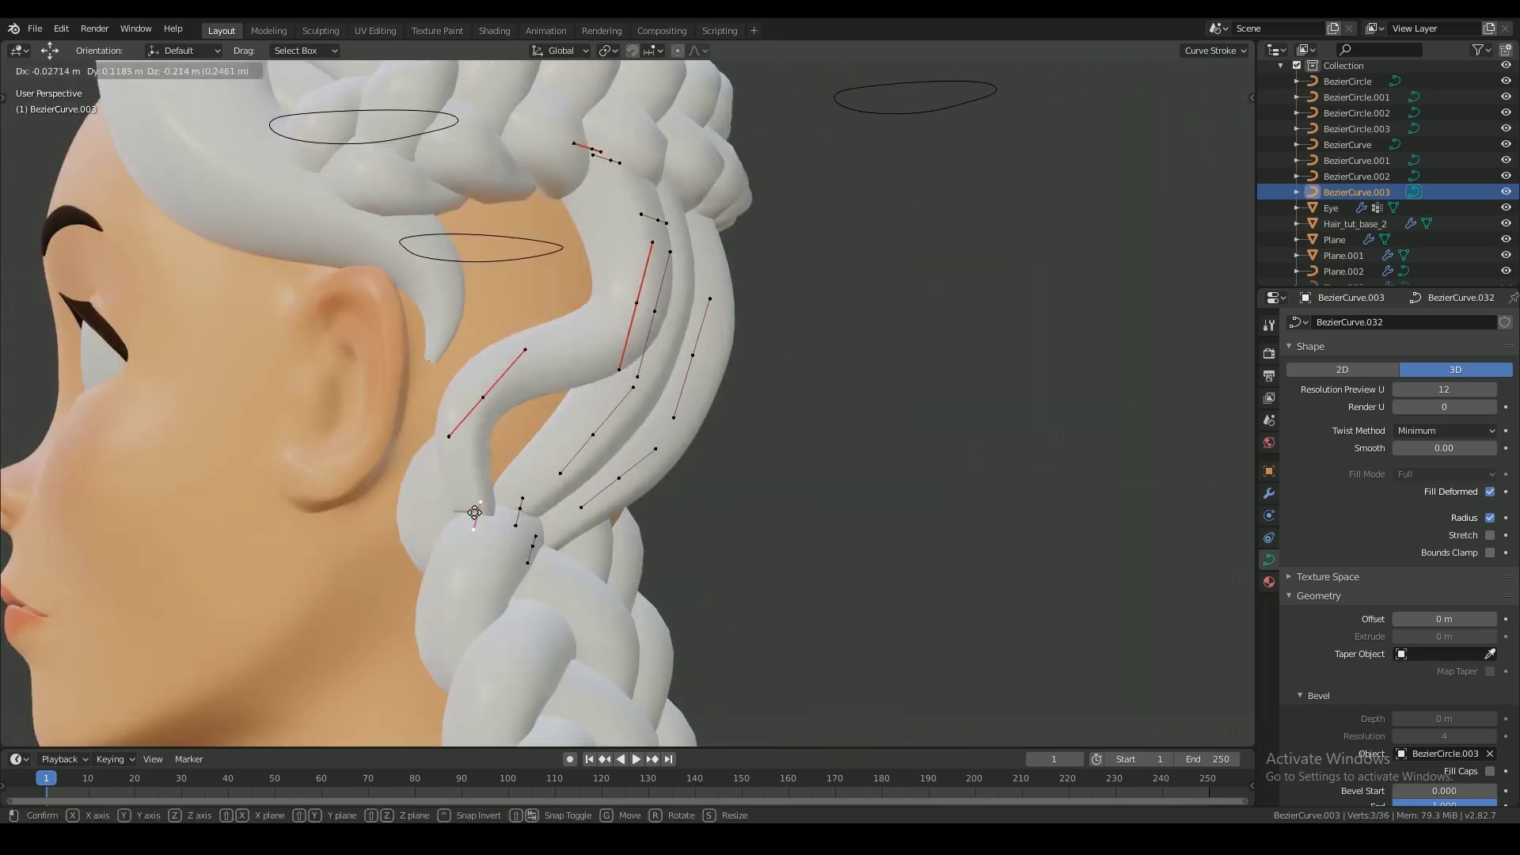
right_click(478, 520)
key("g")
middle_click_drag(546, 396, 478, 380)
key("g")
mouse_move(633, 317)
middle_mouse_down()
mouse_move(463, 312)
mouse_move(625, 316)
middle_mouse_up()
- Reposition the third strand's middle point and rotate its lower middle point to run down behind the ear
right_click(412, 273)
key("g")
left_click(444, 264)
middle_click_drag(475, 277, 317, 281)
right_click(471, 443)
key("r")
left_click(484, 377)
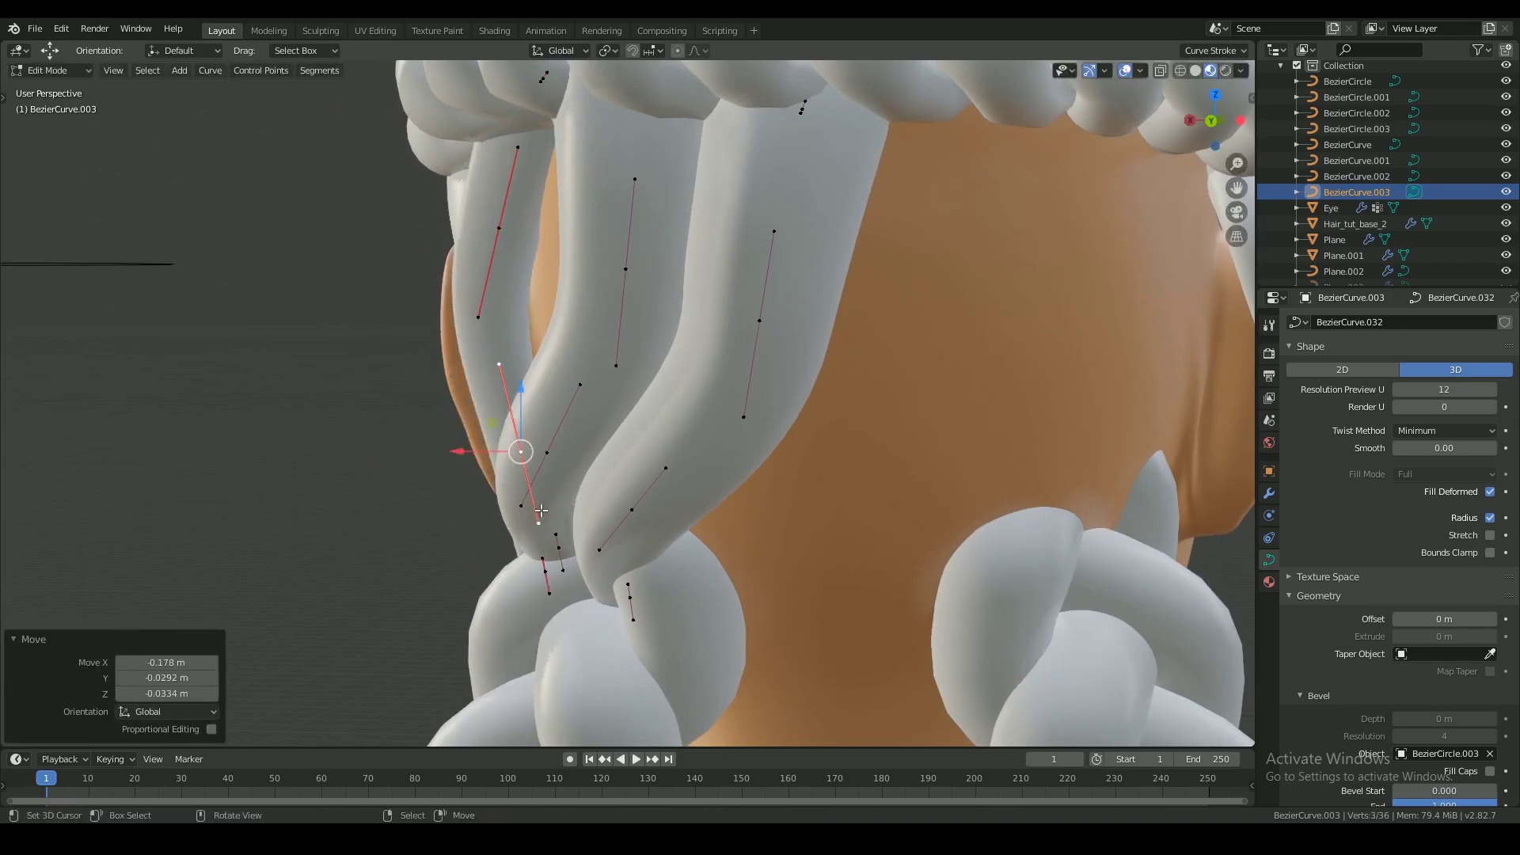
- Rotate and move the third strand's lower end point so it tucks into the hanging braid
right_click(546, 572)
middle_click_drag(541, 511, 704, 515)
key("r")
left_click(443, 546)
key("g")
left_click(475, 546)
scroll(505, 316, "down", 3)
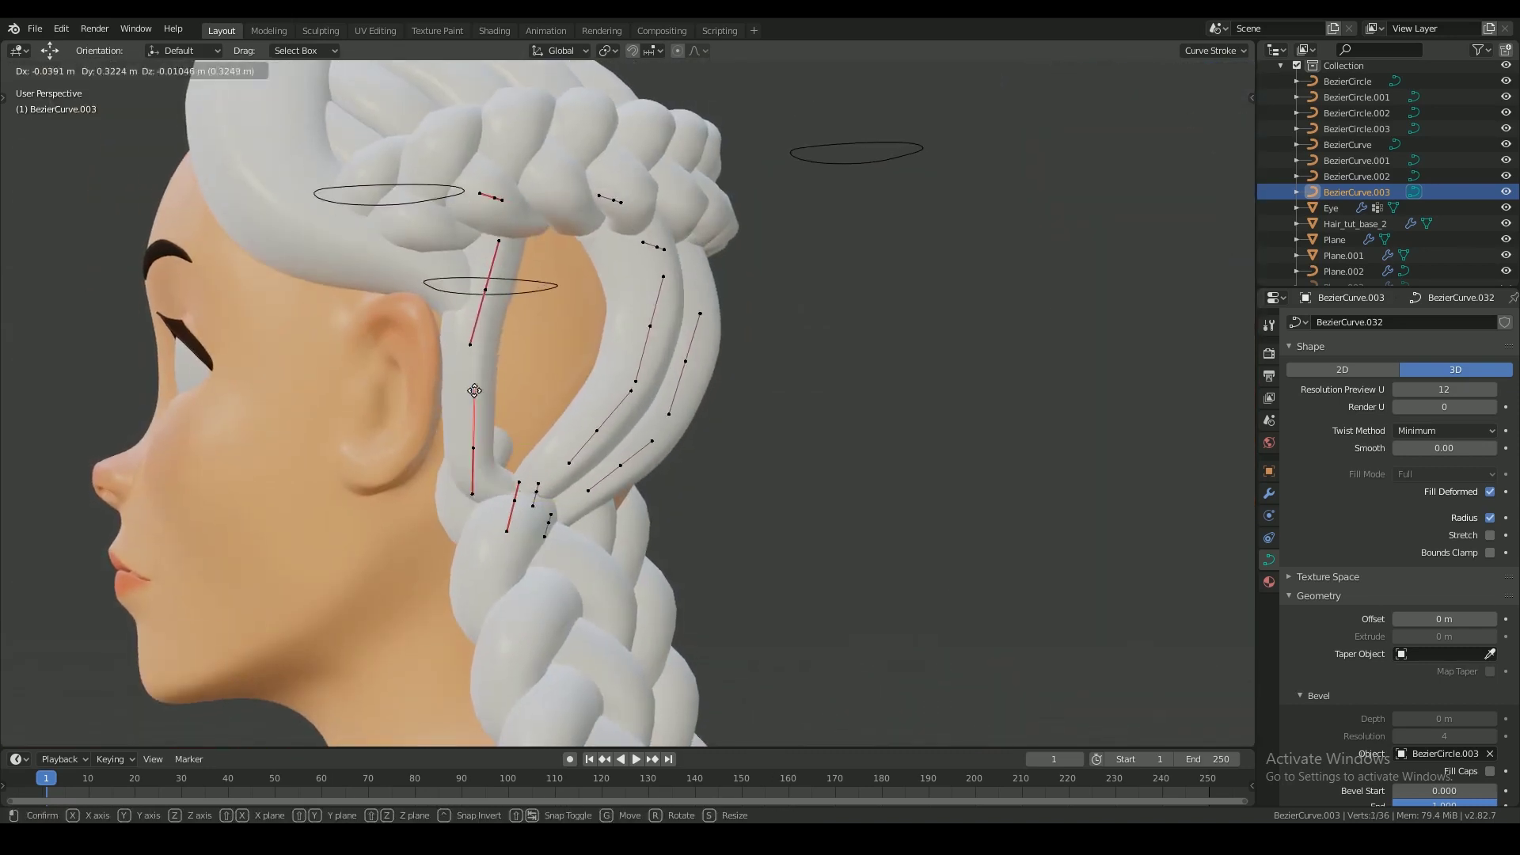
- Adjust the front hair curve's point in front view and save the file
key("Tab")
right_click(277, 221)
key("Tab")
key("KP_1")
key("g")
key("Tab")
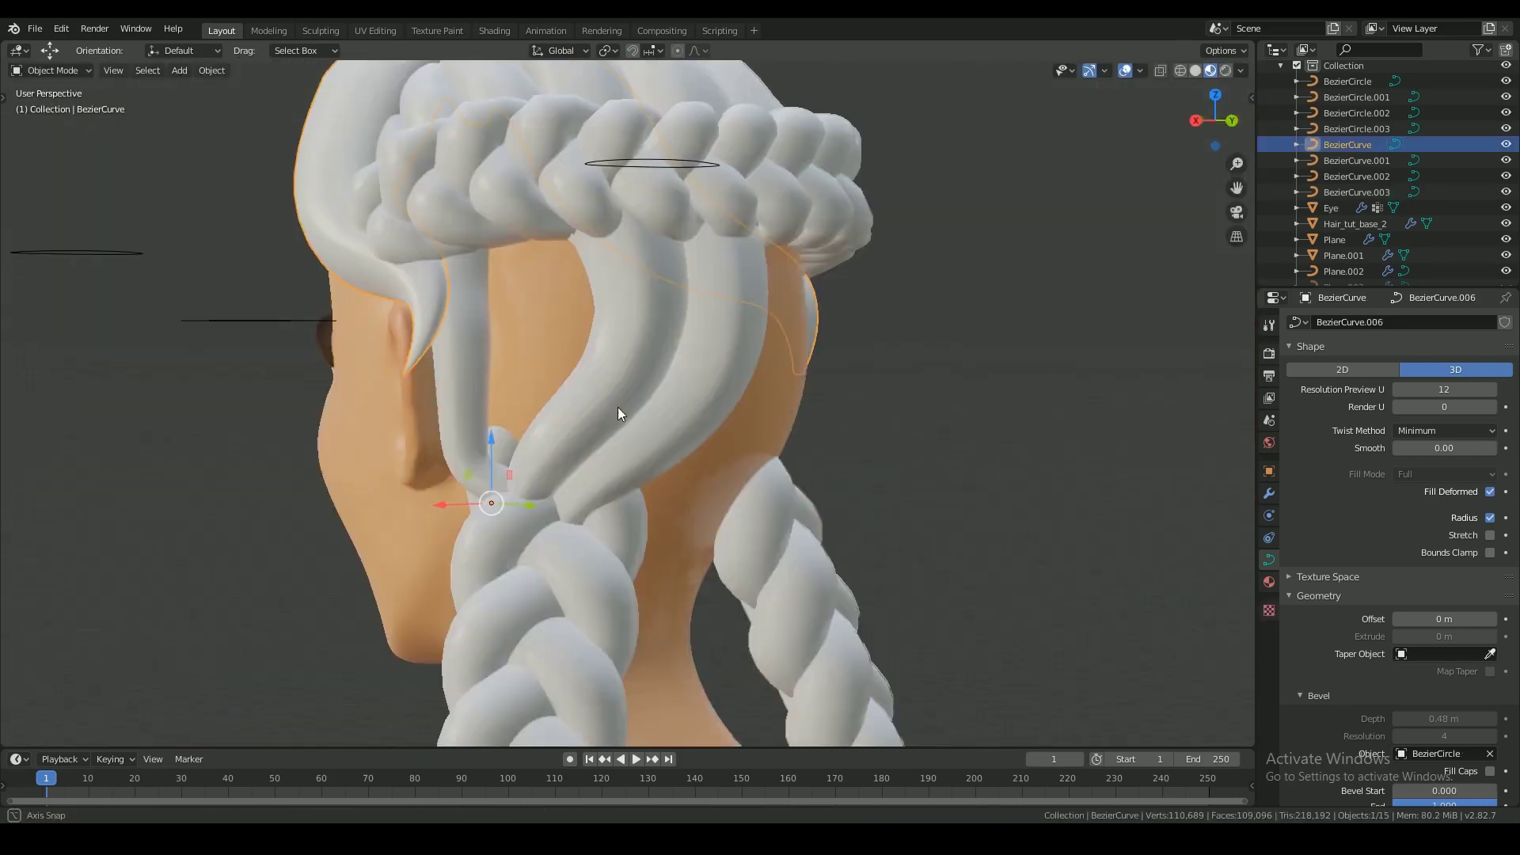
key("ctrl+s")
middle_click_drag(620, 414, 667, 616)
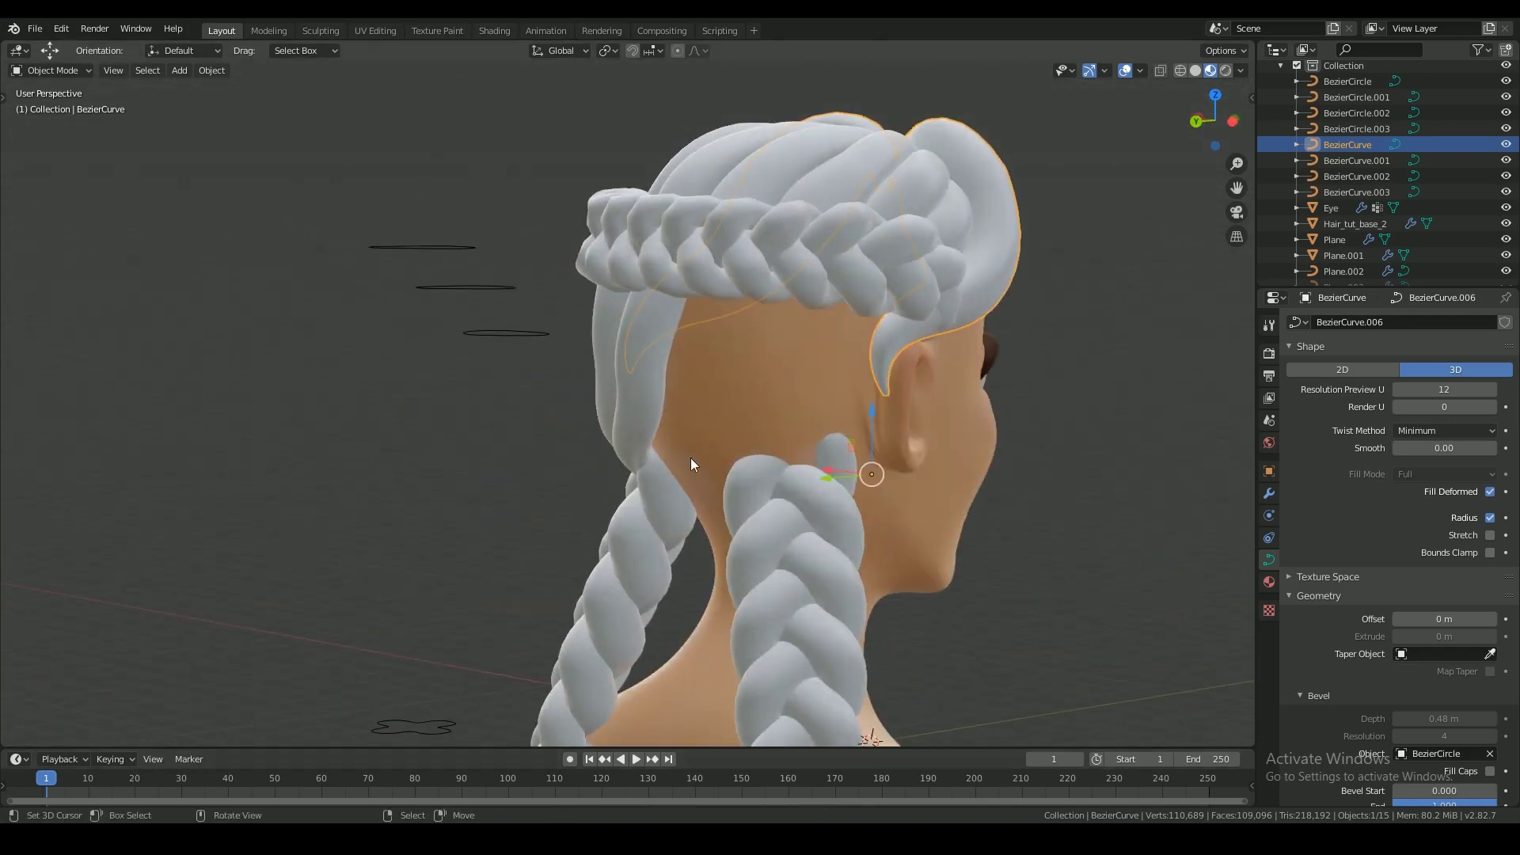
middle_click_drag(691, 458, 981, 324)
key("ctrl+s")
- Duplicate a nape strand into the gap behind the ear and place its lower end at the hanging braid
key("Tab")
left_click(808, 546)
right_click(791, 381)
right_click(765, 423)
left_click(863, 471)
key("g")
left_click(851, 476)
- Move the fourth strand's upper and lower middle points to fill the gap between its neighbouring strands
right_click(981, 322)
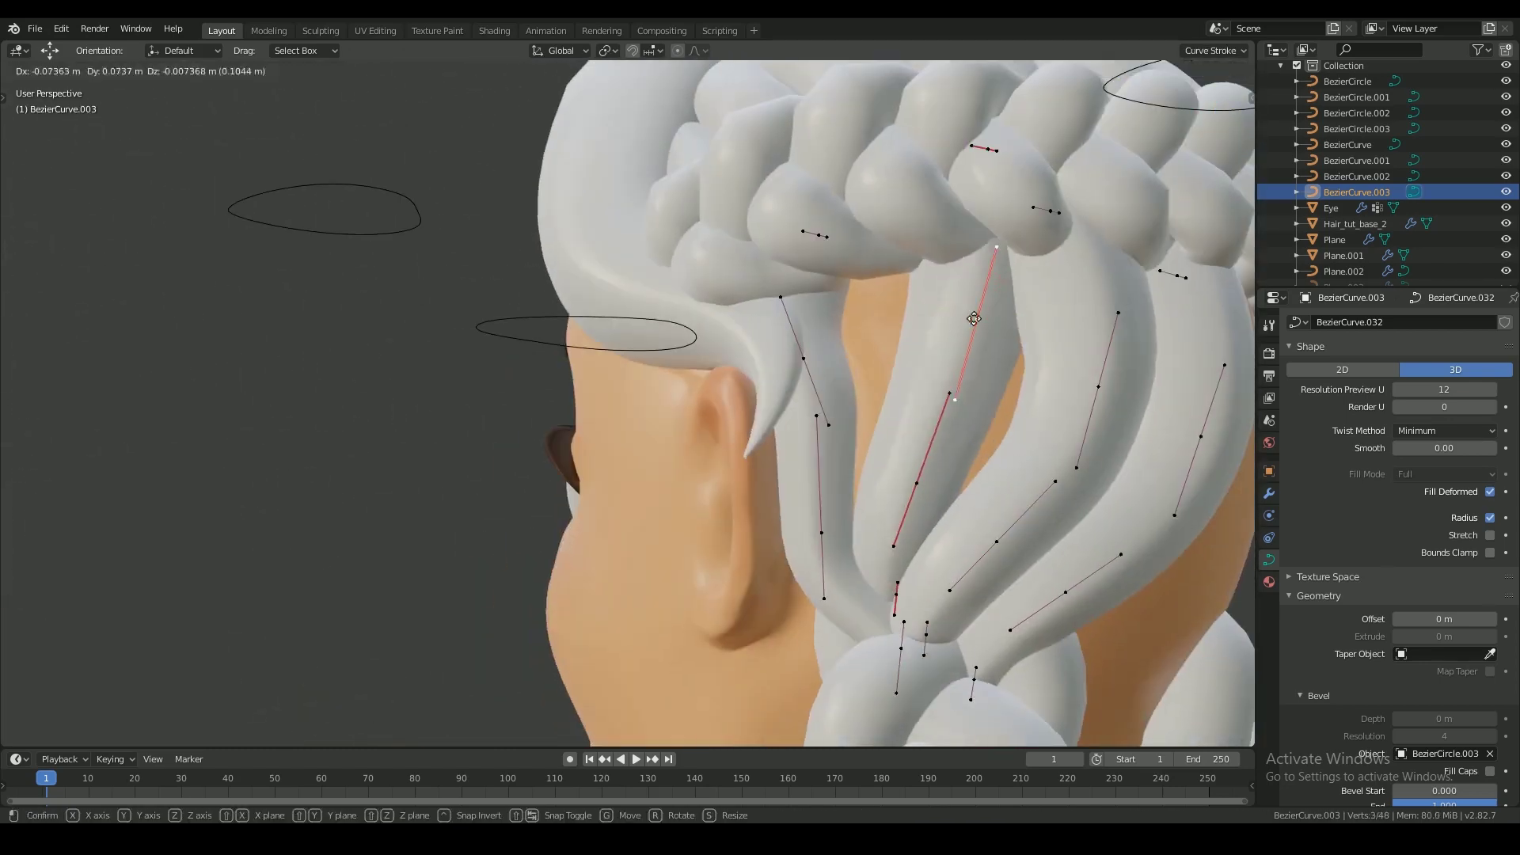
right_click(937, 469)
key("g")
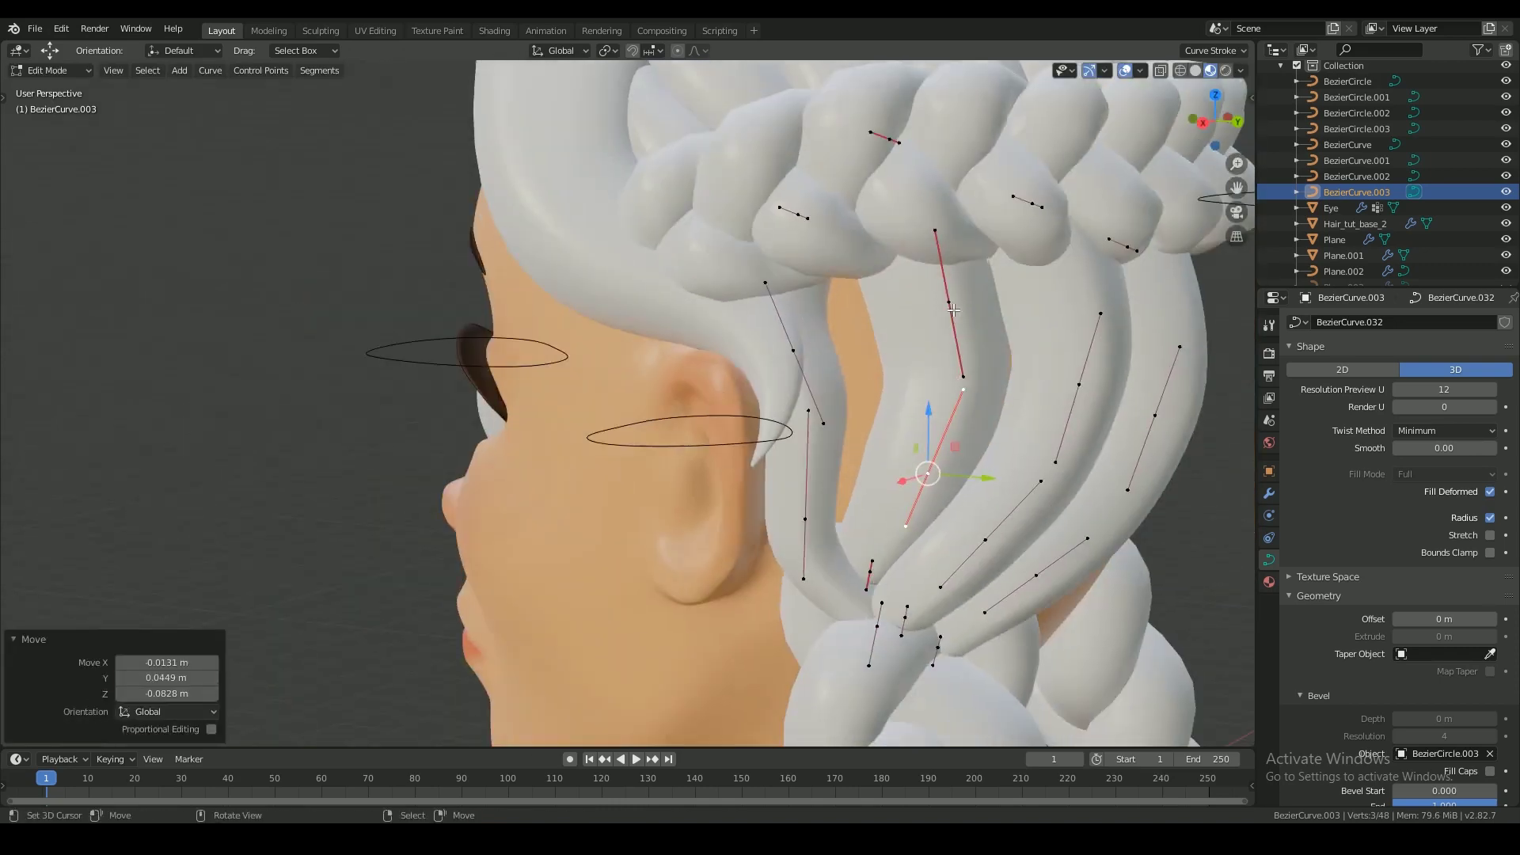
key("Tab")
- Duplicate a linked nape strand as a fifth strand, scaling and rotating it into place, and save the file
middle_click_drag(927, 475, 762, 411)
key("Tab")
key("l")
key("shift+d")
key("s")
left_click(908, 566)
key("r")
middle_click_drag(908, 554, 605, 510)
key("Tab")
scroll(807, 496, "down", 4)
key("ctrl+s")
scroll(606, 510, "up", 4)
- Duplicate and mirror all five nape strands, moving the copies -3.09 m along X to the head's other side
key("Tab")
middle_click_drag(700, 475, 729, 474)
right_click(760, 453)
key("KP_7")
key("a")
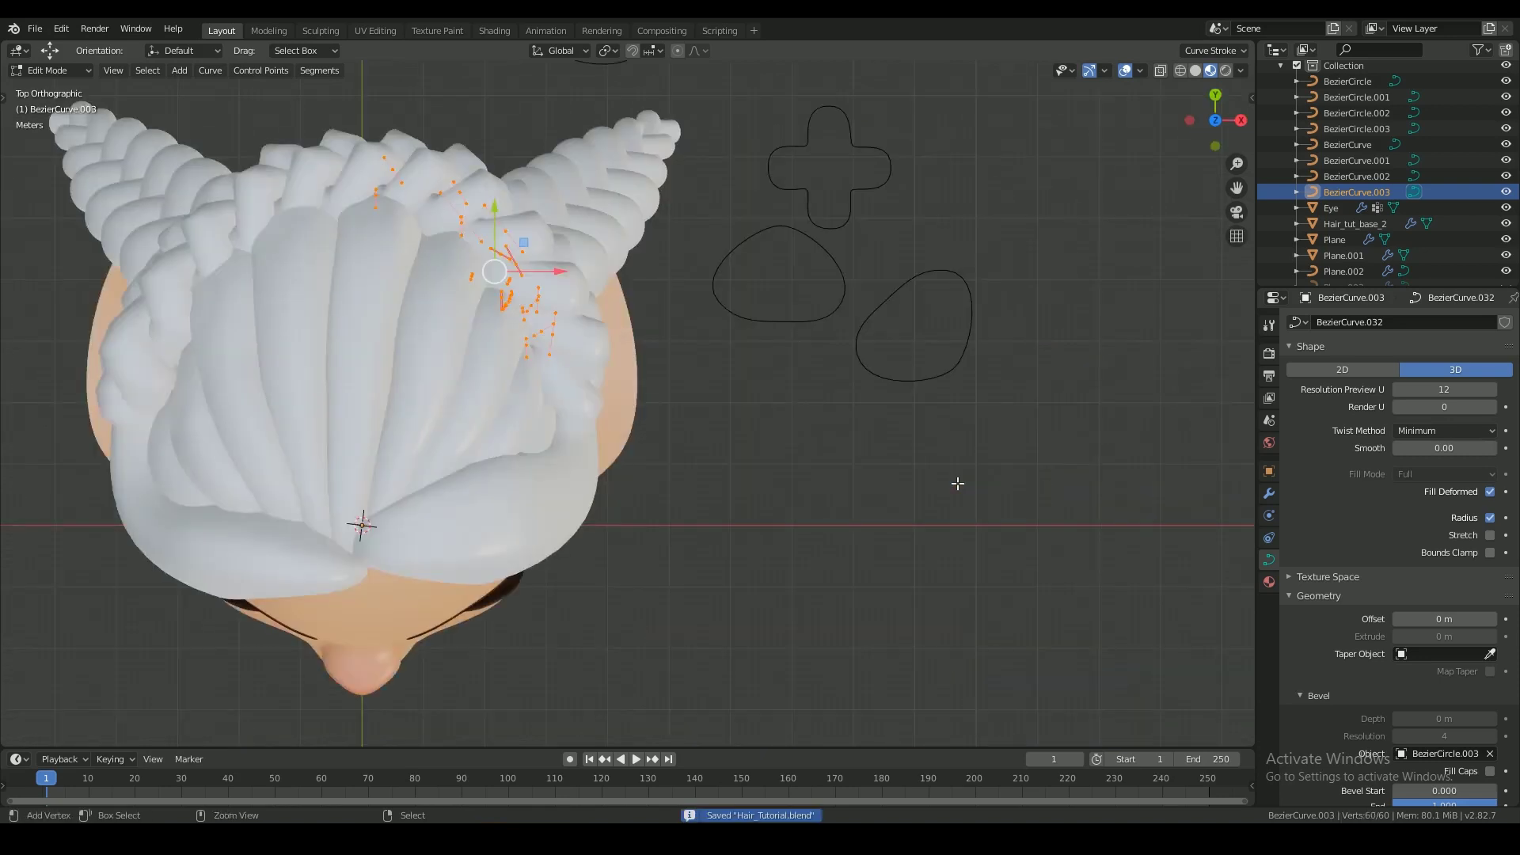
key("g")
key("ctrl+KP_1")
scroll(649, 424, "up", 2)
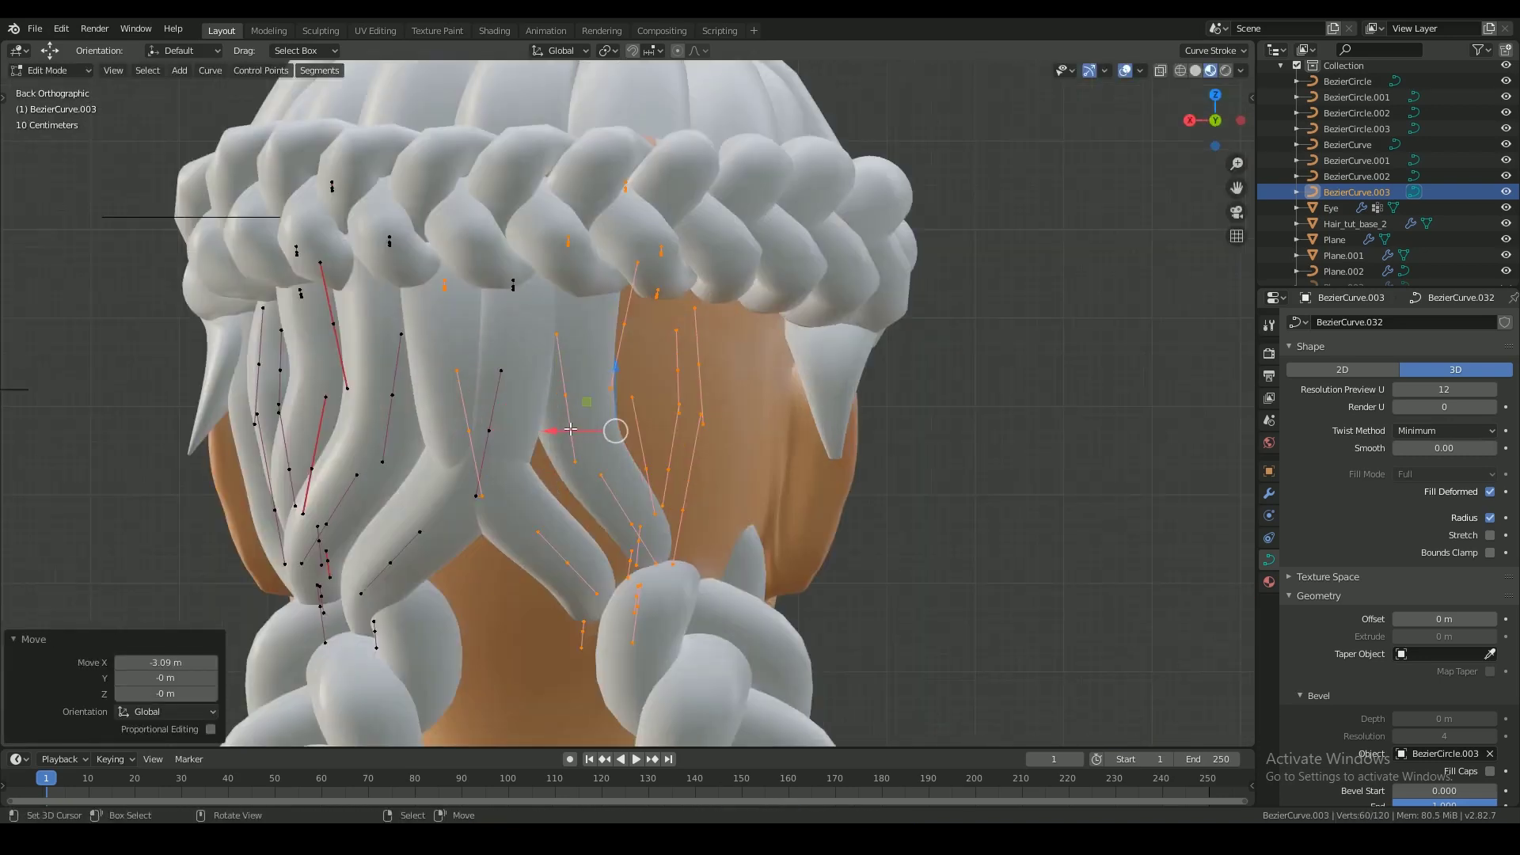
- Align the mirrored strands with the other hanging braid by shifting them along X, finishing with a 0.301 m move
left_click_drag(556, 431, 663, 461)
mouse_move(663, 461)
middle_mouse_down()
mouse_move(613, 472)
mouse_move(672, 456)
middle_mouse_up()
left_click_drag(667, 435, 631, 435)
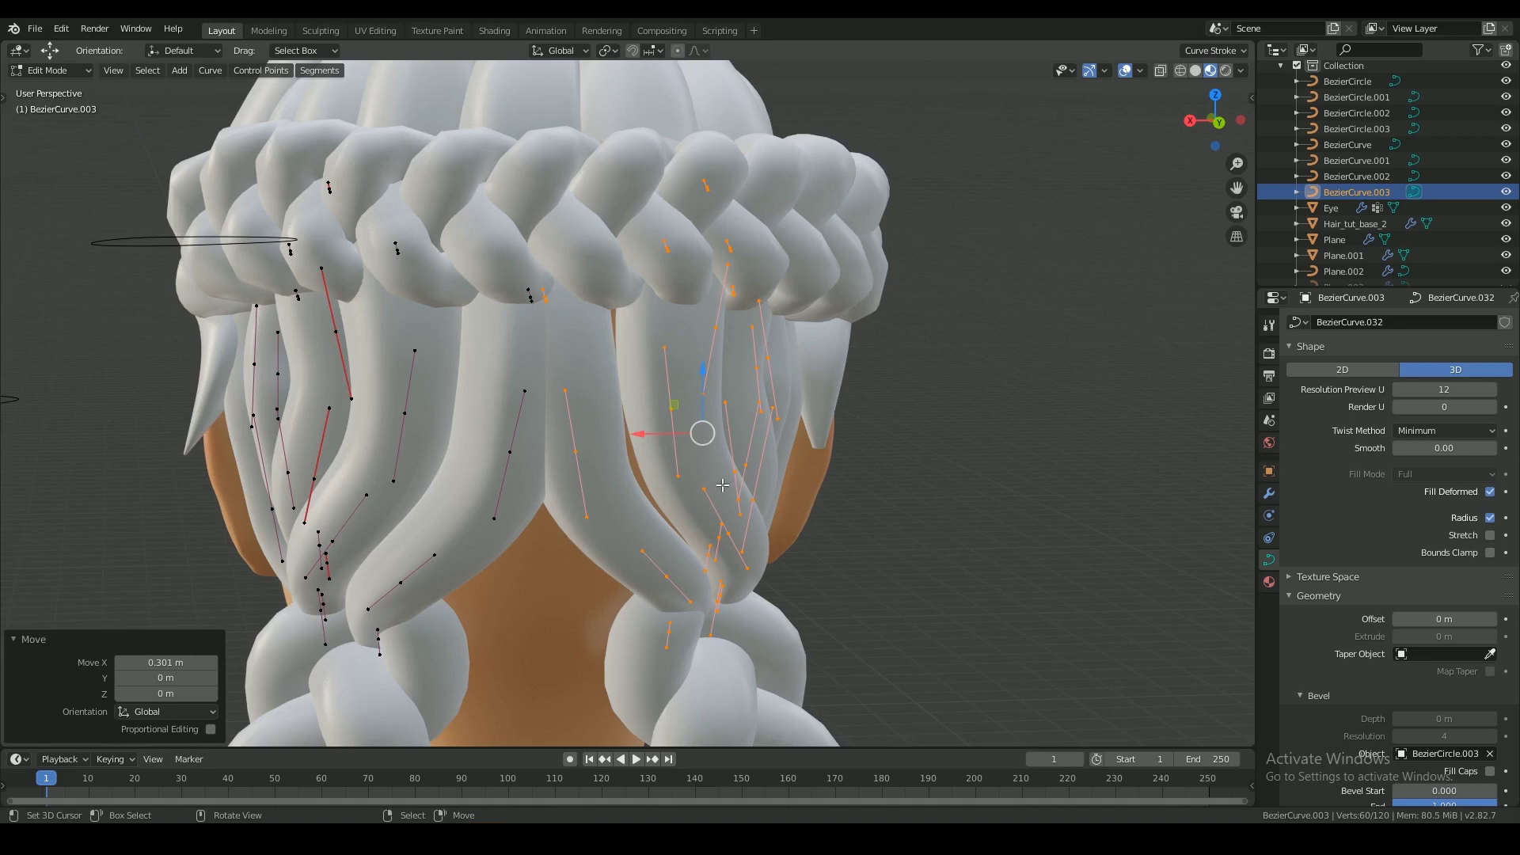
- Try to move the mirrored strands in side view, and undo that move
key("KP_3")
key("ctrl+KP_3")
key("g")
left_click(717, 503)
key("ctrl+z")
- Fine-tune the mirrored strands' position in back view and adjust a curve point's radius behind the other ear
middle_click_drag(573, 505, 742, 497)
key("ctrl+KP_1")
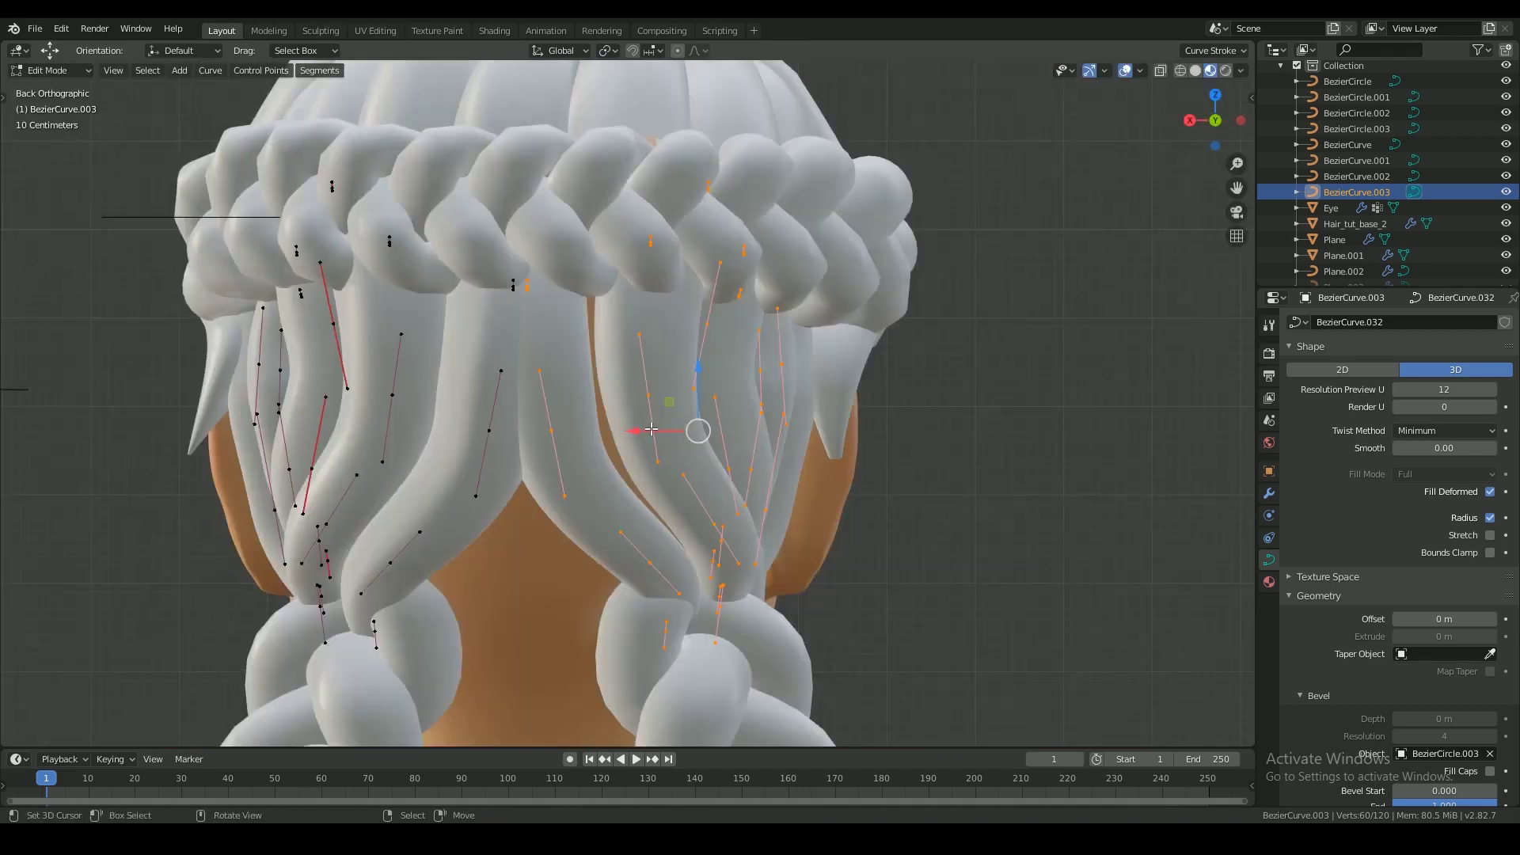
left_click(576, 430)
middle_click_drag(576, 429, 711, 343)
key("alt+s")
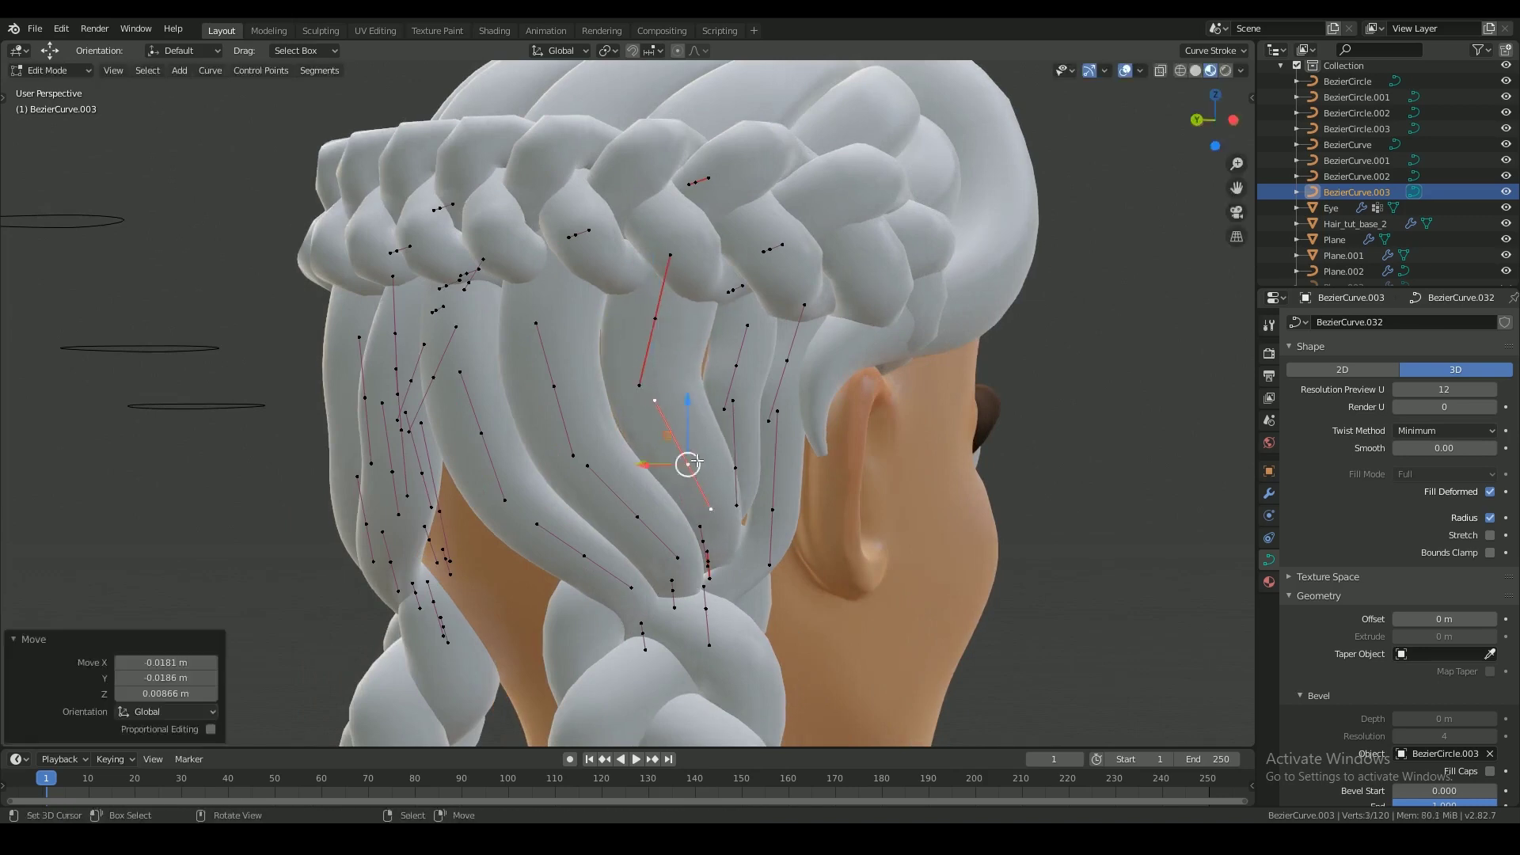
- Refine the mirrored nape strands behind the ear by adjusting point radius, position and rotation, and save the file
middle_click_drag(697, 460, 614, 356)
right_click(604, 319)
key("alt+s")
key("g")
middle_click_drag(668, 607, 792, 475)
middle_click_drag(810, 356, 759, 396)
key("r")
key("alt+s")
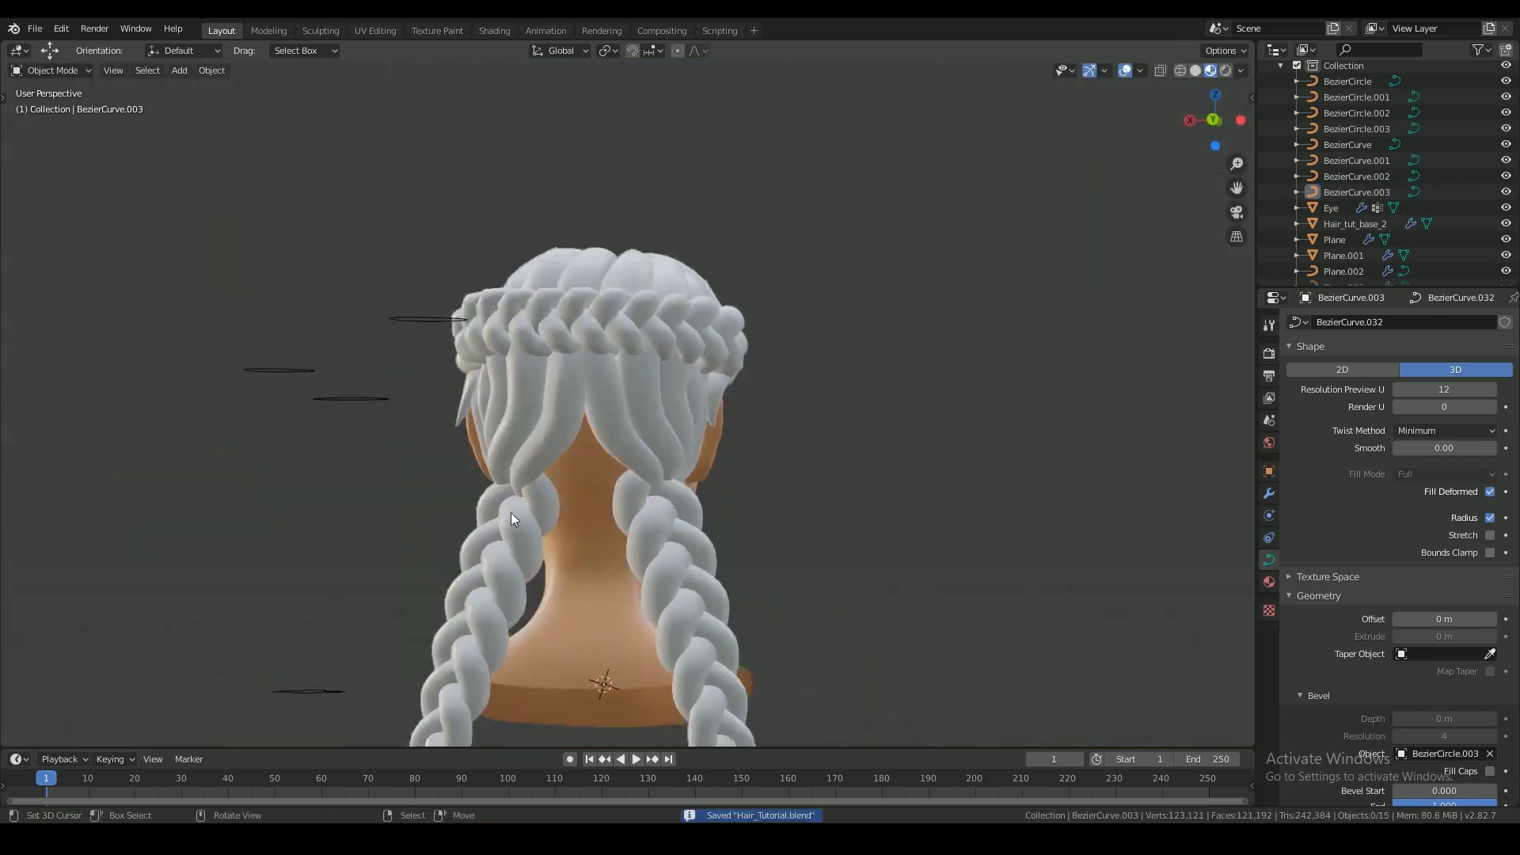
middle_click_drag(511, 511, 893, 526)
middle_click_drag(781, 290, 634, 402)
key("ctrl+s")
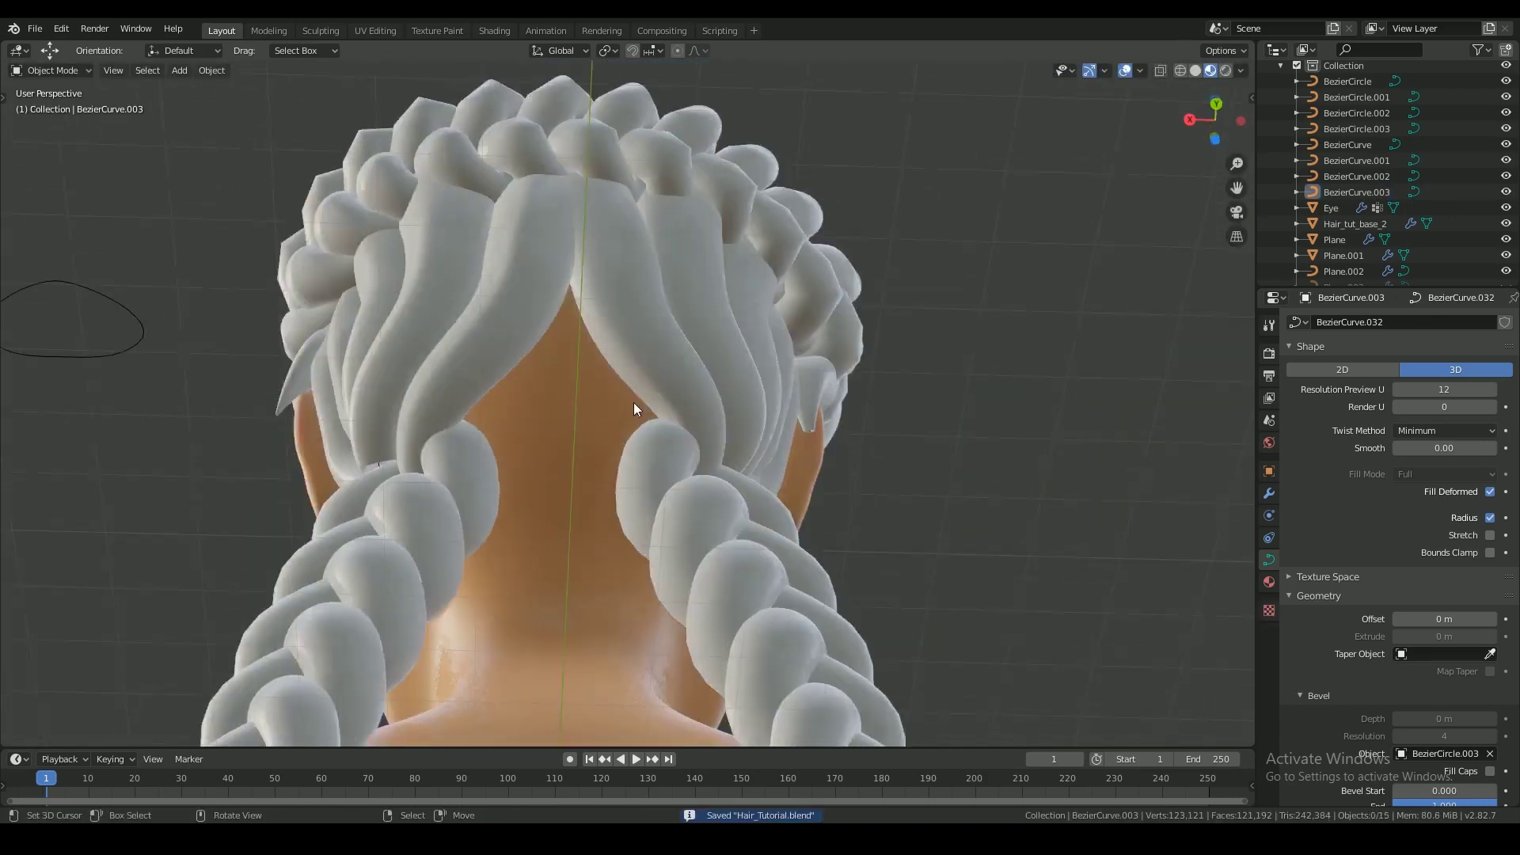
- Add a Bezier curve for a new nape strand and move and scale its end point in top view
key("shift+a")
left_click(758, 408)
key("KP_7")
key("Tab")
key("g")
left_click(679, 447)
scroll(819, 494, "up", 4)
key("s")
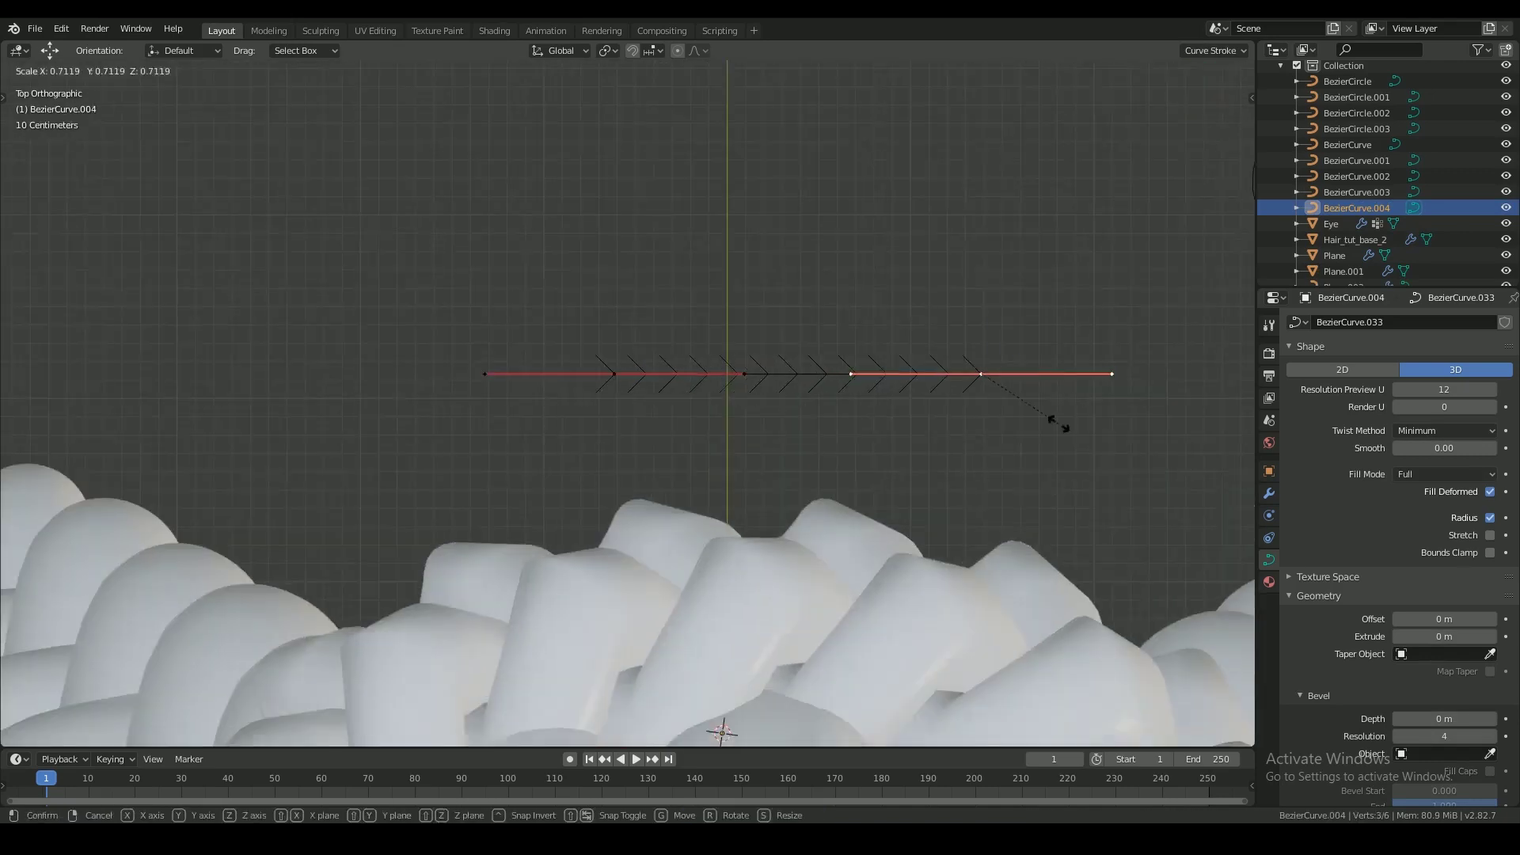
- Rotate the new curve's points and move them against the back of the head near the top of the hanging braid
key("r")
key("KP_3")
key("r")
key("ctrl+KP_1")
key("g")
middle_click_drag(760, 301, 787, 396)
right_click(848, 471)
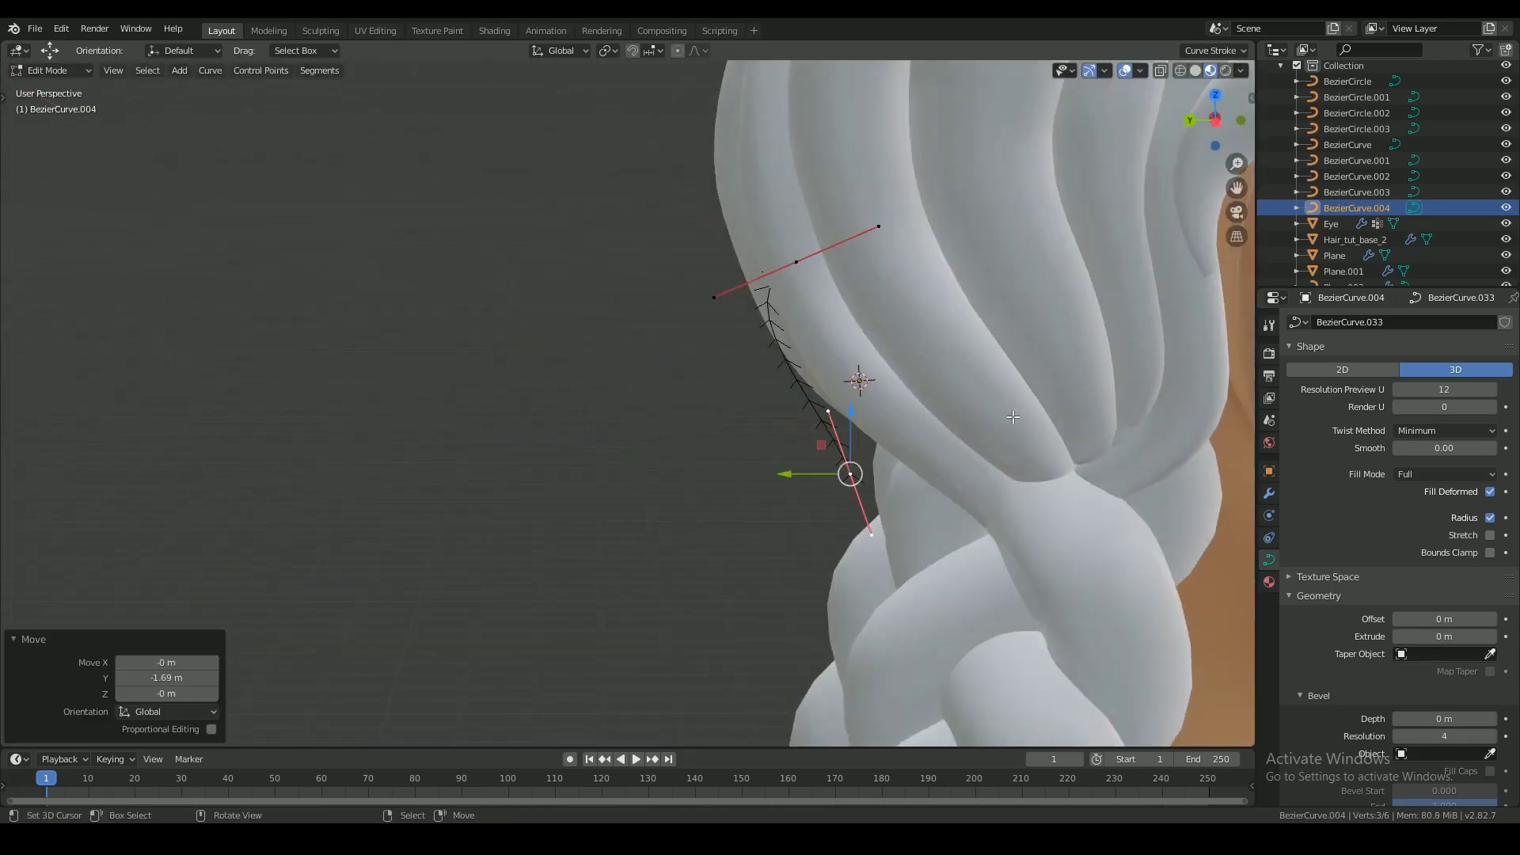
- Position the curve in back view so it runs from the middle of the nape to one hanging braid
key("ctrl+KP_1")
key("g")
middle_click_drag(637, 431, 800, 515)
key("r")
key("z")
key("ctrl+KP_1")
key("g")
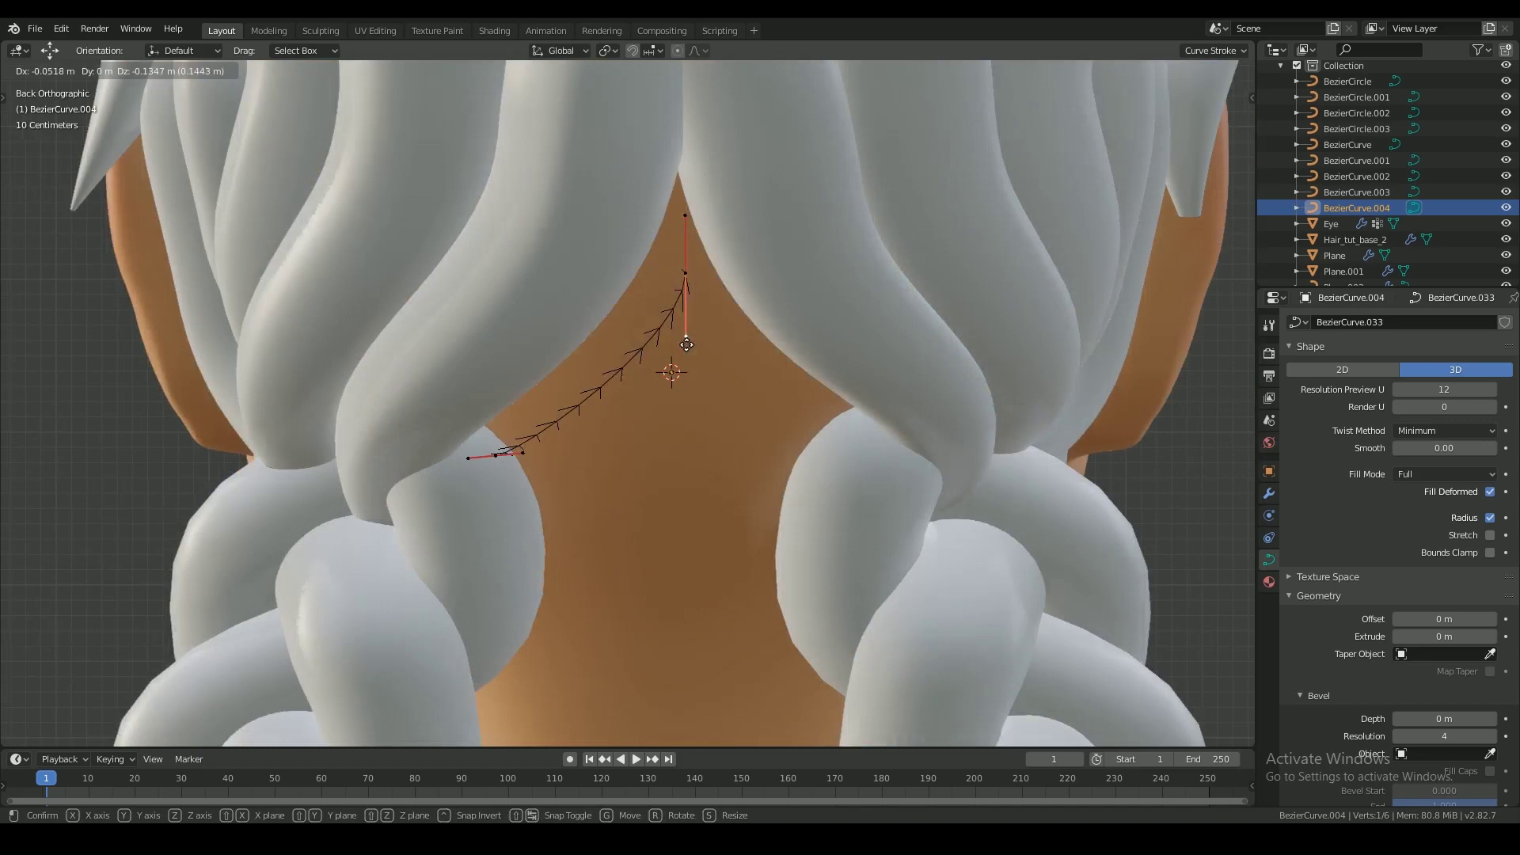
- Set BezierCircle.003 as the bevel object of the new nape curve
middle_click_drag(669, 364, 739, 322)
key("Tab")
scroll(739, 322, "up", 3)
left_click(1490, 753)
left_click(444, 277)
- Raise the nape strand's upper point beneath the neighbouring strands and push it about 0.28 m along Y into the hair
key("Tab")
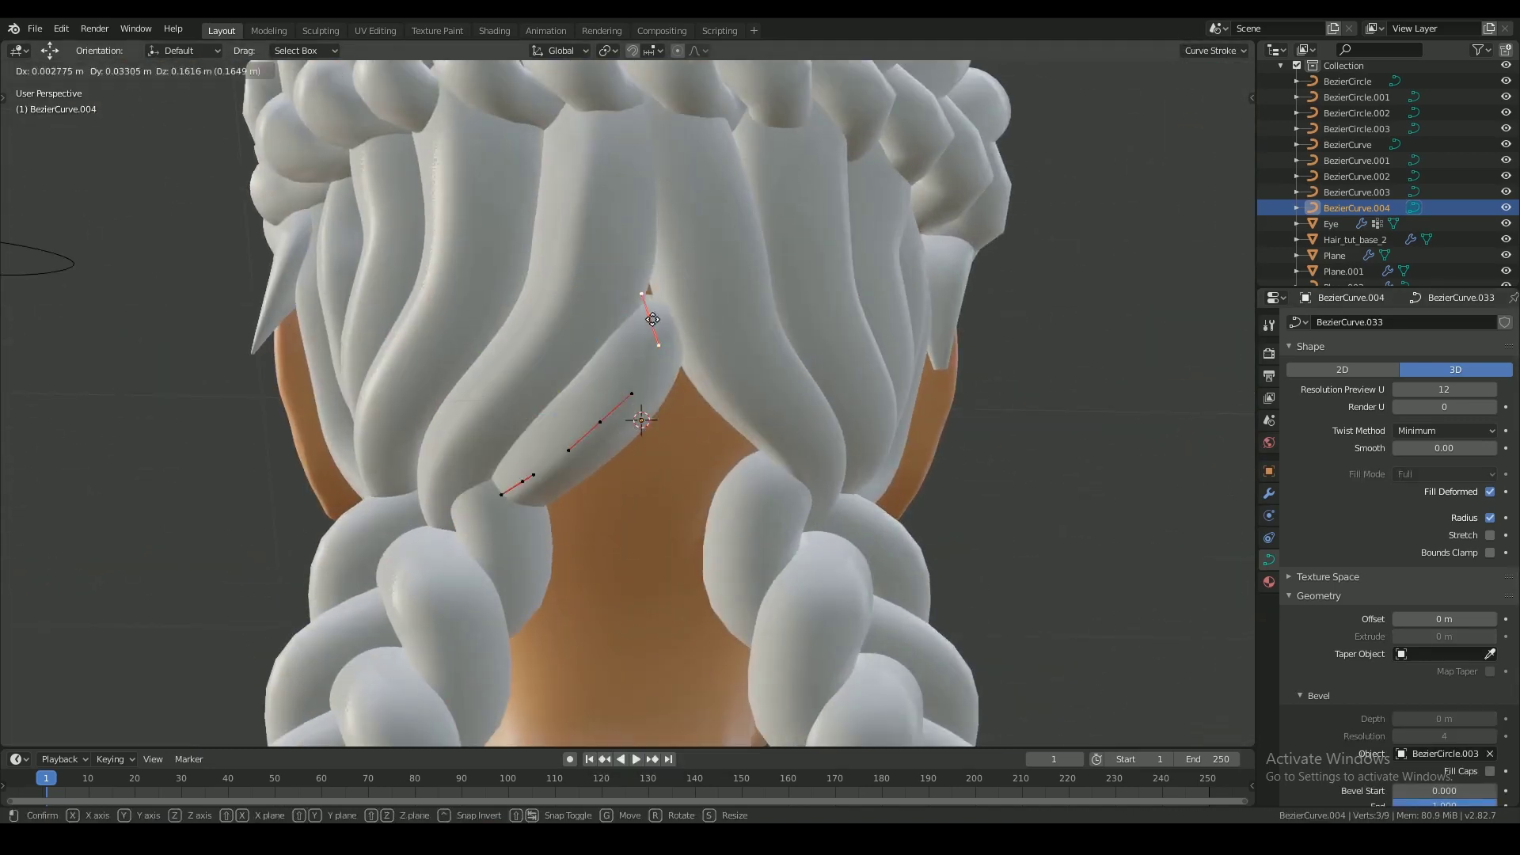
left_click(652, 319)
key("s")
key("g")
middle_click_drag(652, 341, 760, 285)
key("g")
key("y")
key("g")
key("y")
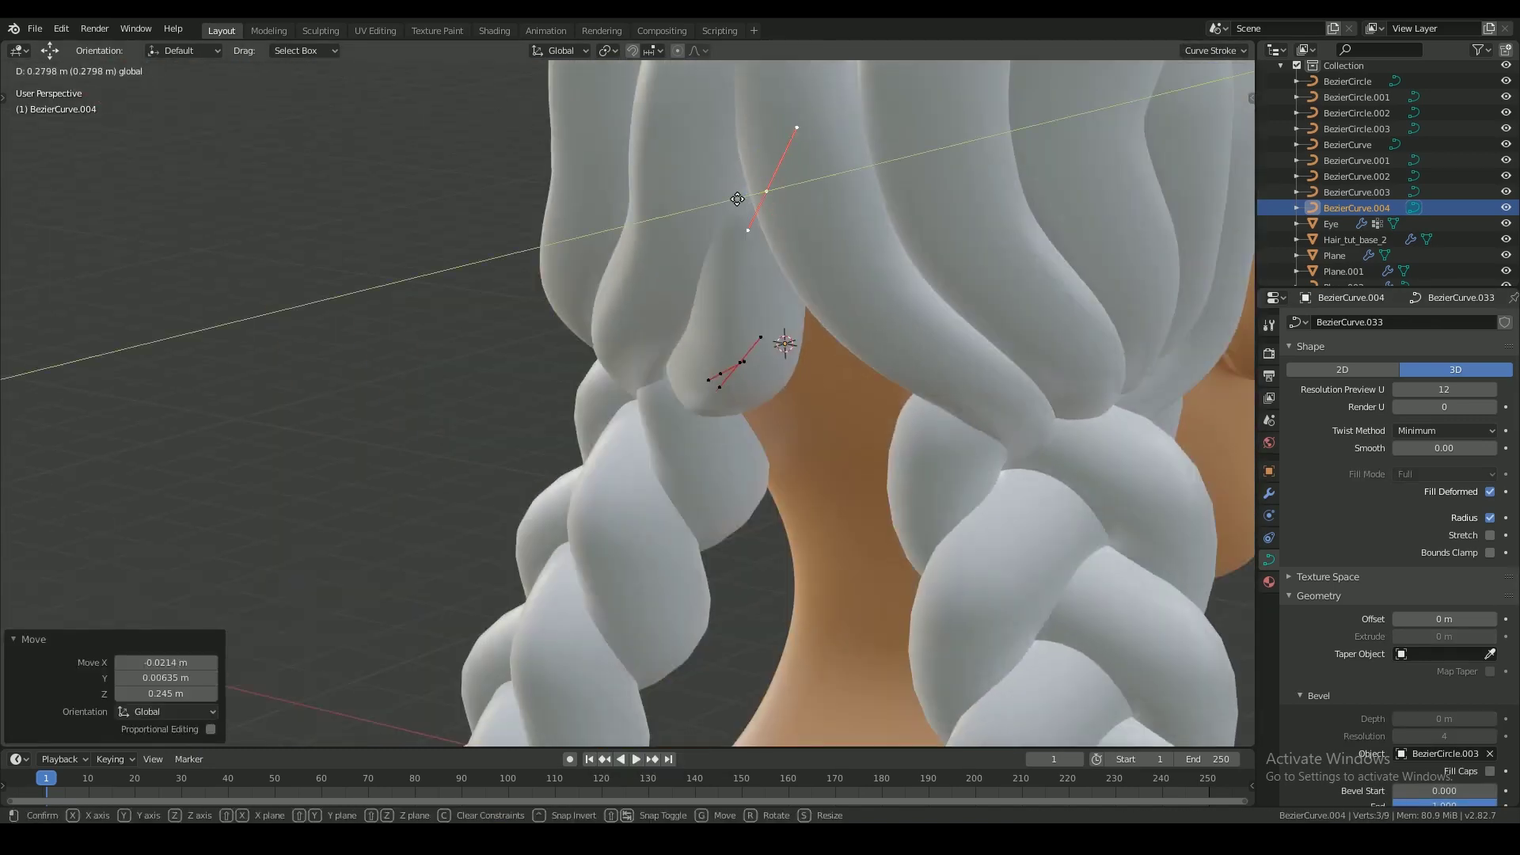
left_click(737, 199)
- Adjust the lower end of the nape strand in back view so it meets the hanging braid
key("ctrl+KP_1")
key("g")
left_click(542, 463)
scroll(554, 435, "down", 3)
scroll(625, 380, "up", 3)
- Duplicate the nape strand and fit the copy's points between the nape center and the other hanging braid
key("shift+d")
key("g")
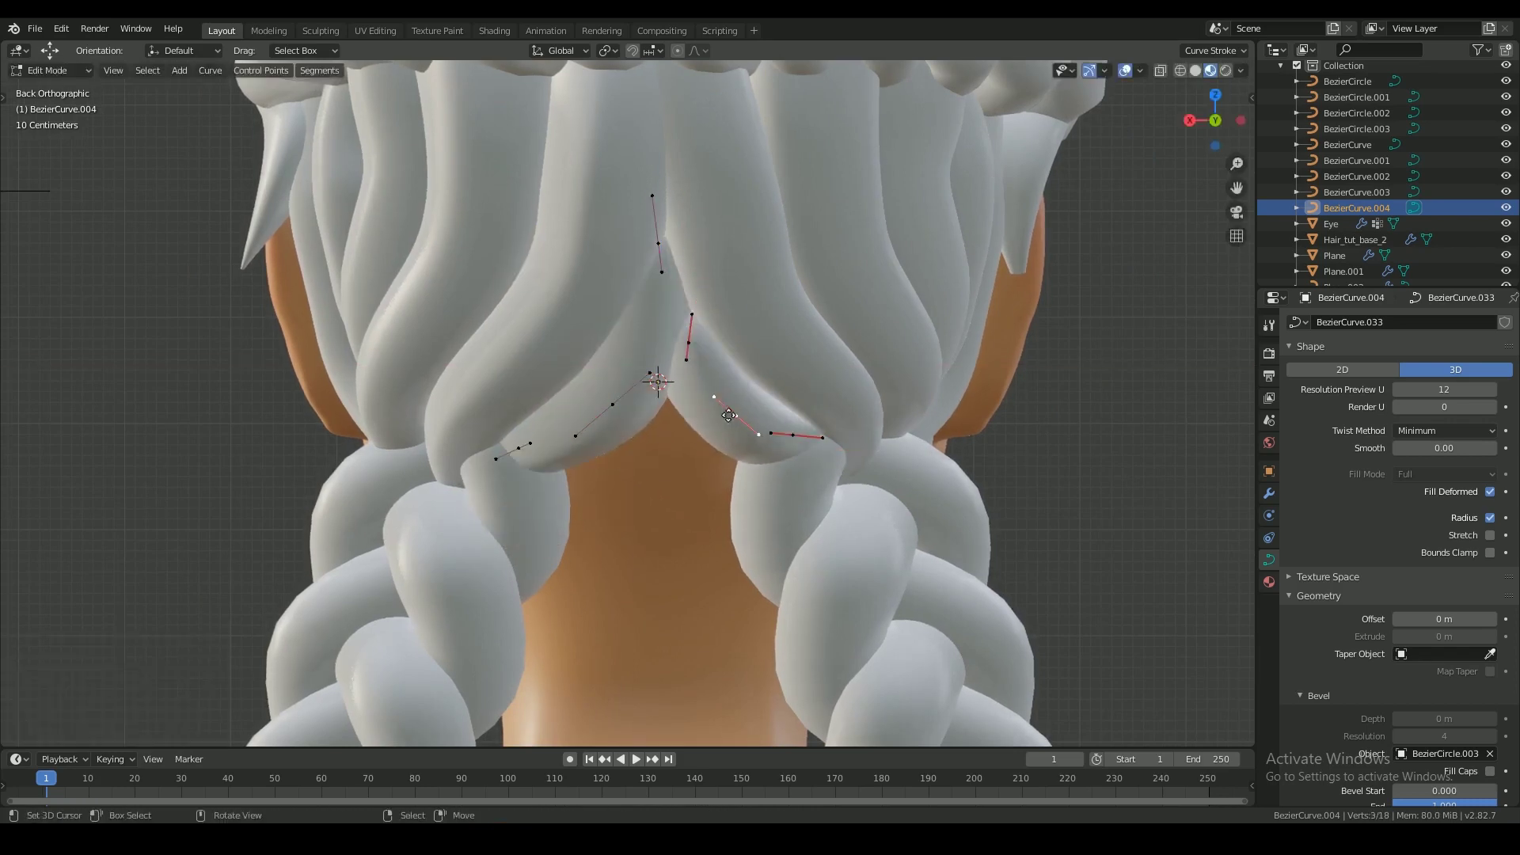
left_click(728, 414)
middle_click_drag(728, 414, 790, 461)
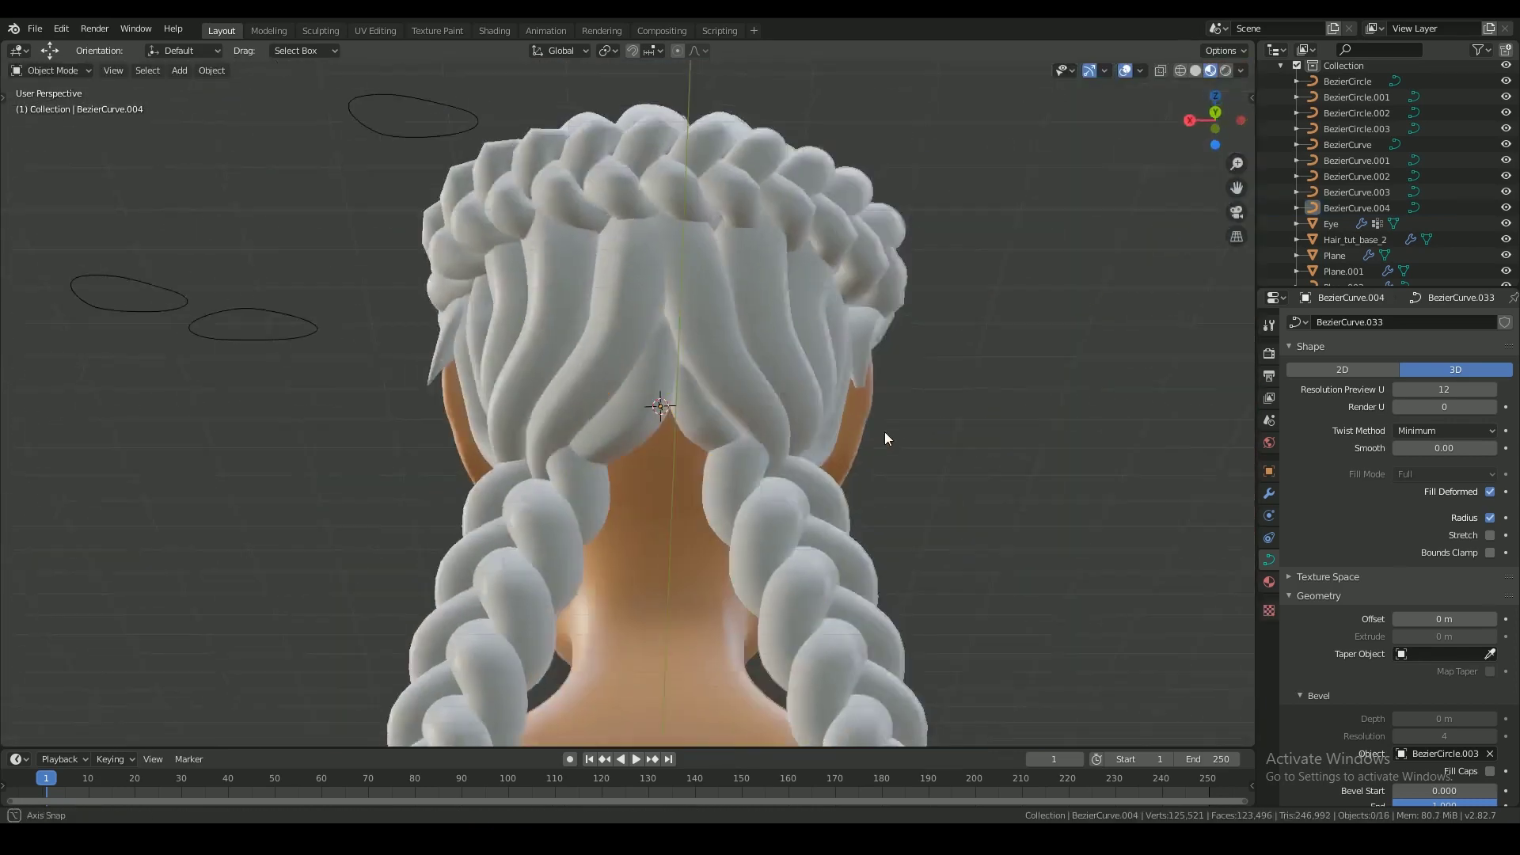
- Rotate a third short nape strand and fit its points just below the first one, above the bare neck
scroll(885, 431, "up", 4)
middle_click_drag(885, 430, 712, 518)
key("r")
key("r")
left_click(661, 542)
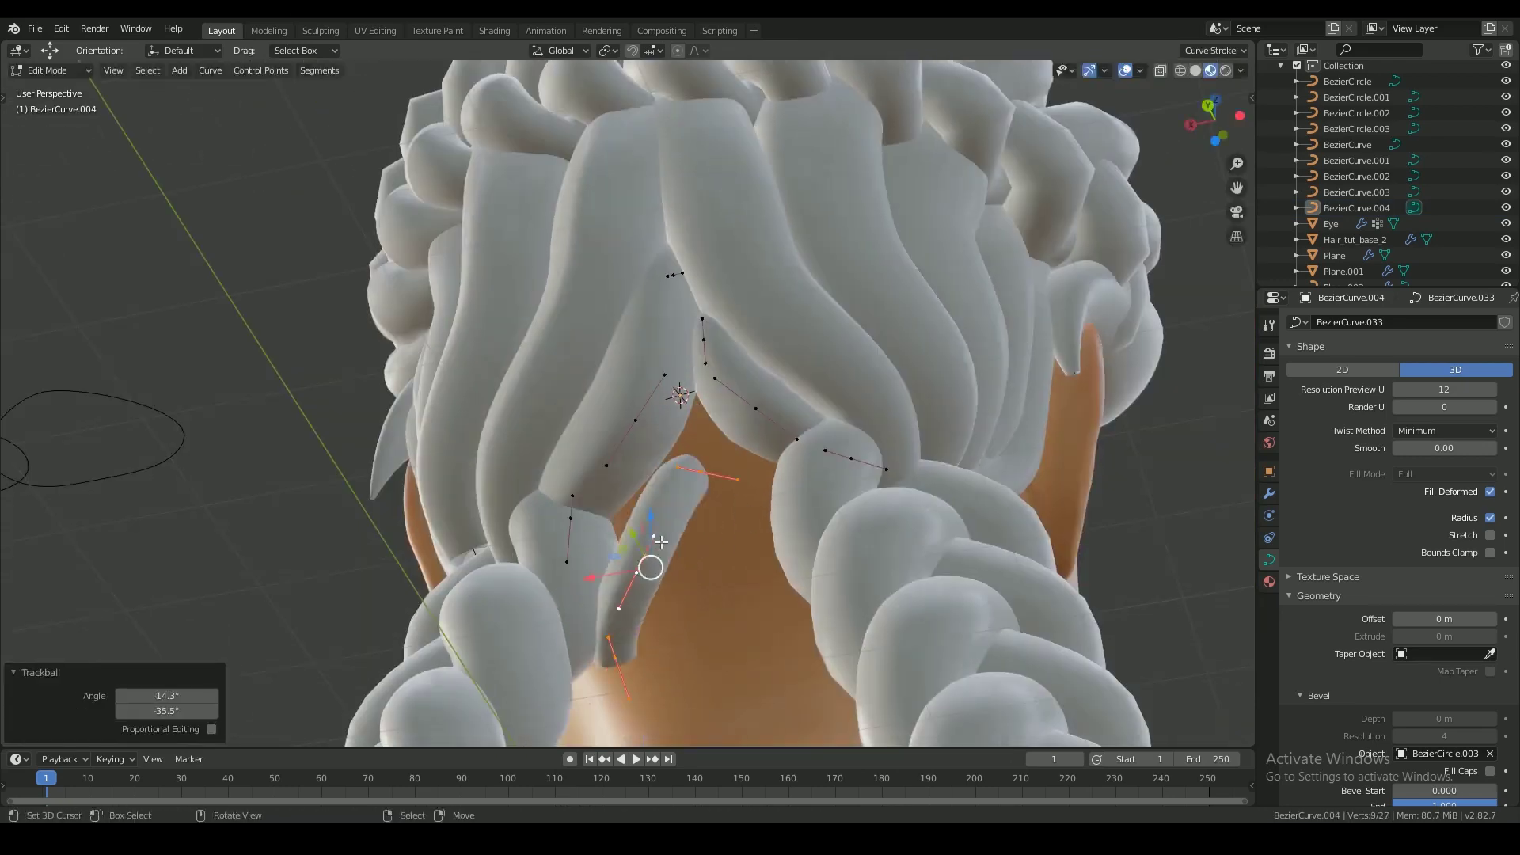
scroll(682, 514, "down", 3)
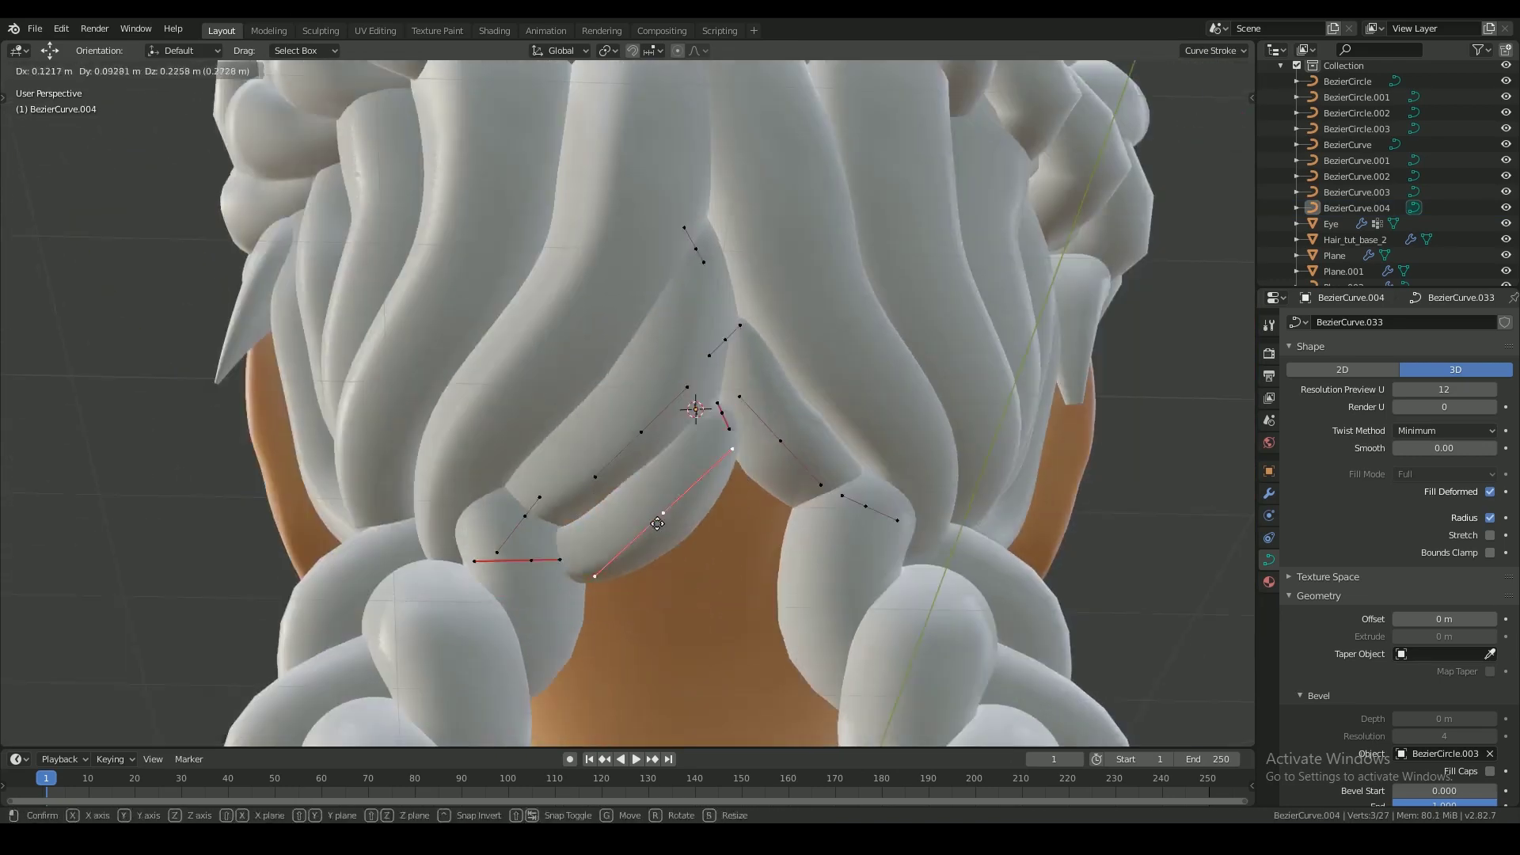
key("Tab")
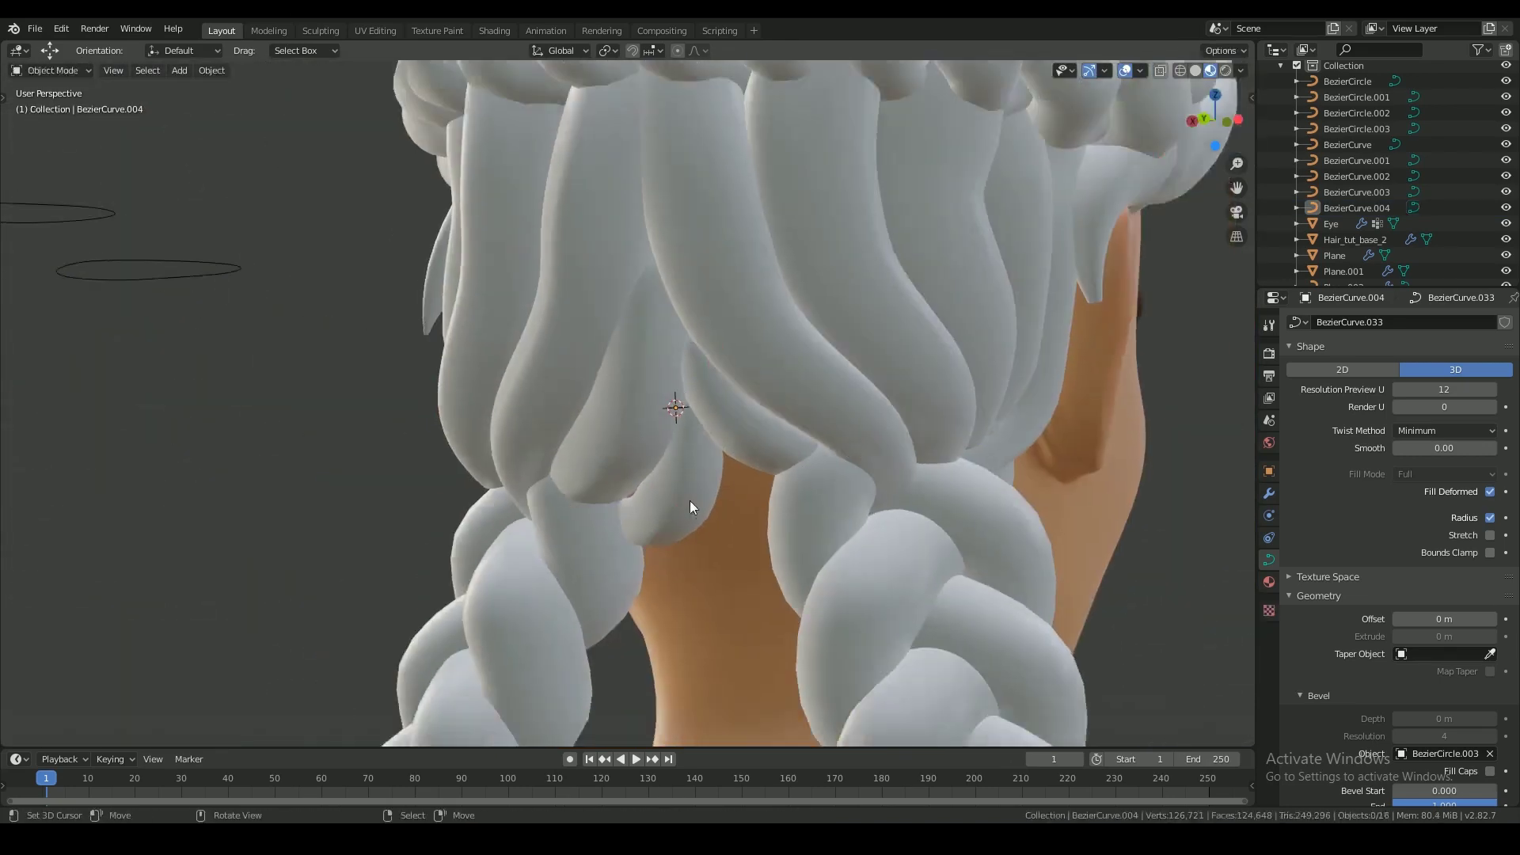
middle_click_drag(690, 502, 703, 577)
scroll(703, 577, "down", 4)
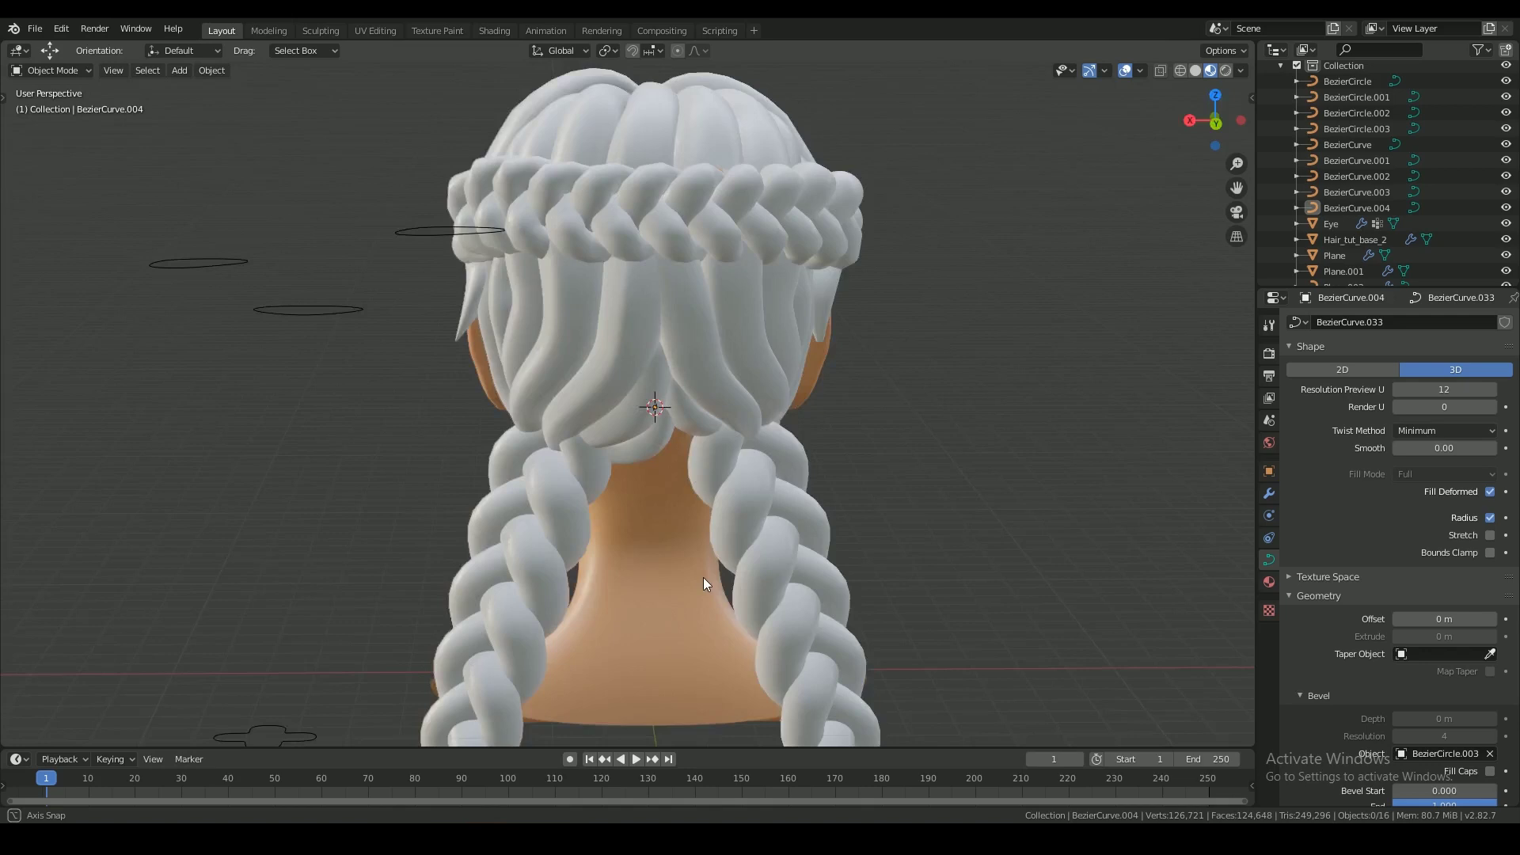
- Duplicate the lowest nape strand, mirror the copy by scaling it -1 along X, and move it along X to the other side
key("Tab")
scroll(703, 554, "up", 2)
key("shift+d")
key("s")
key("x")
key("minus")
key("1")
key("Return")
key("g")
key("x")
scroll(763, 554, "down", 4)
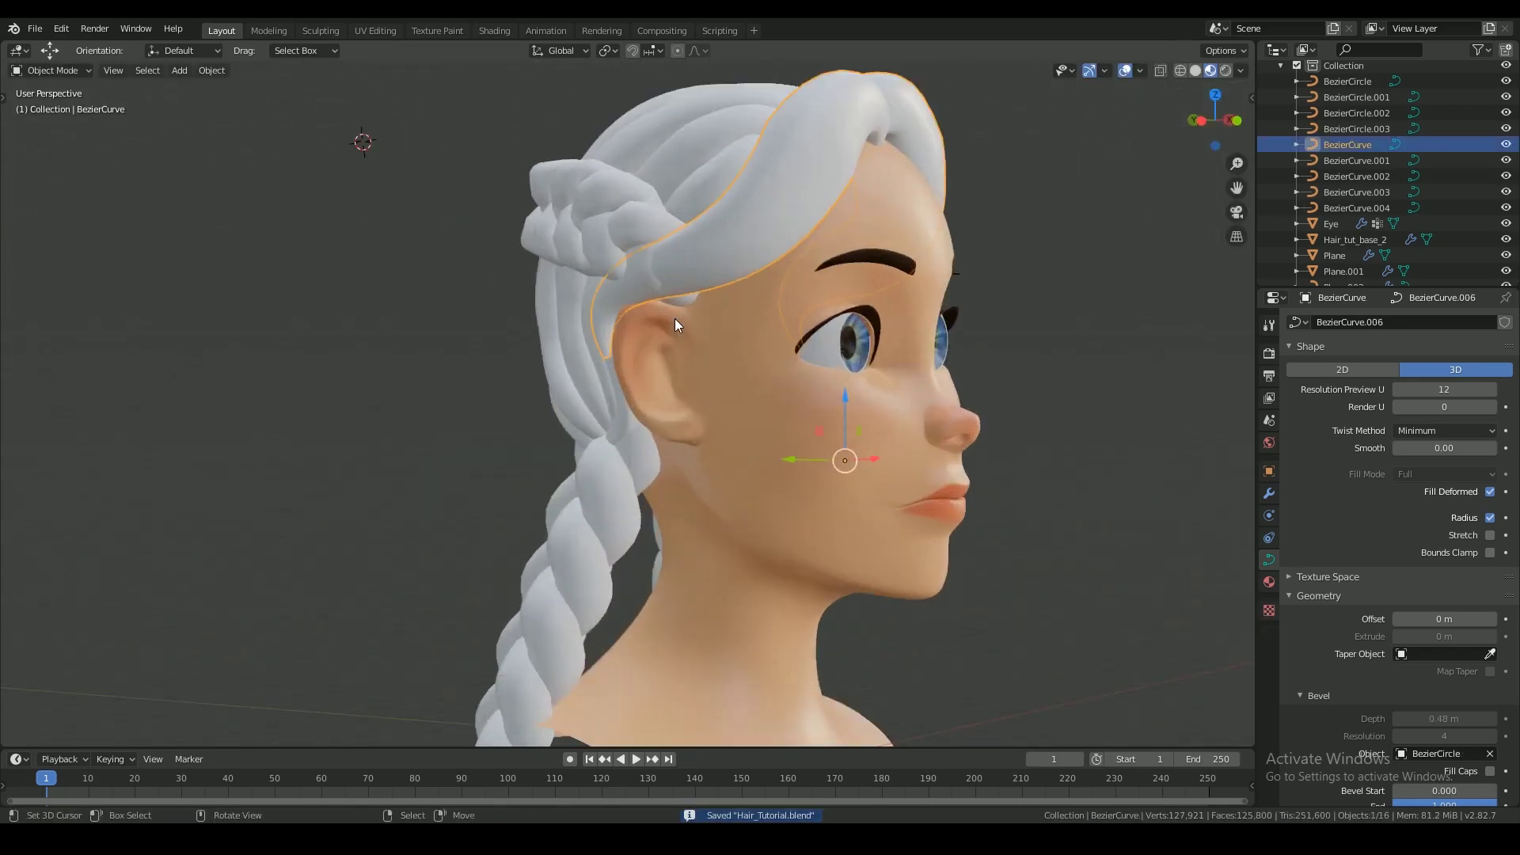
- Move the front hair strand's point above the ear about -0.27 m along X
scroll(514, 348, "up", 3)
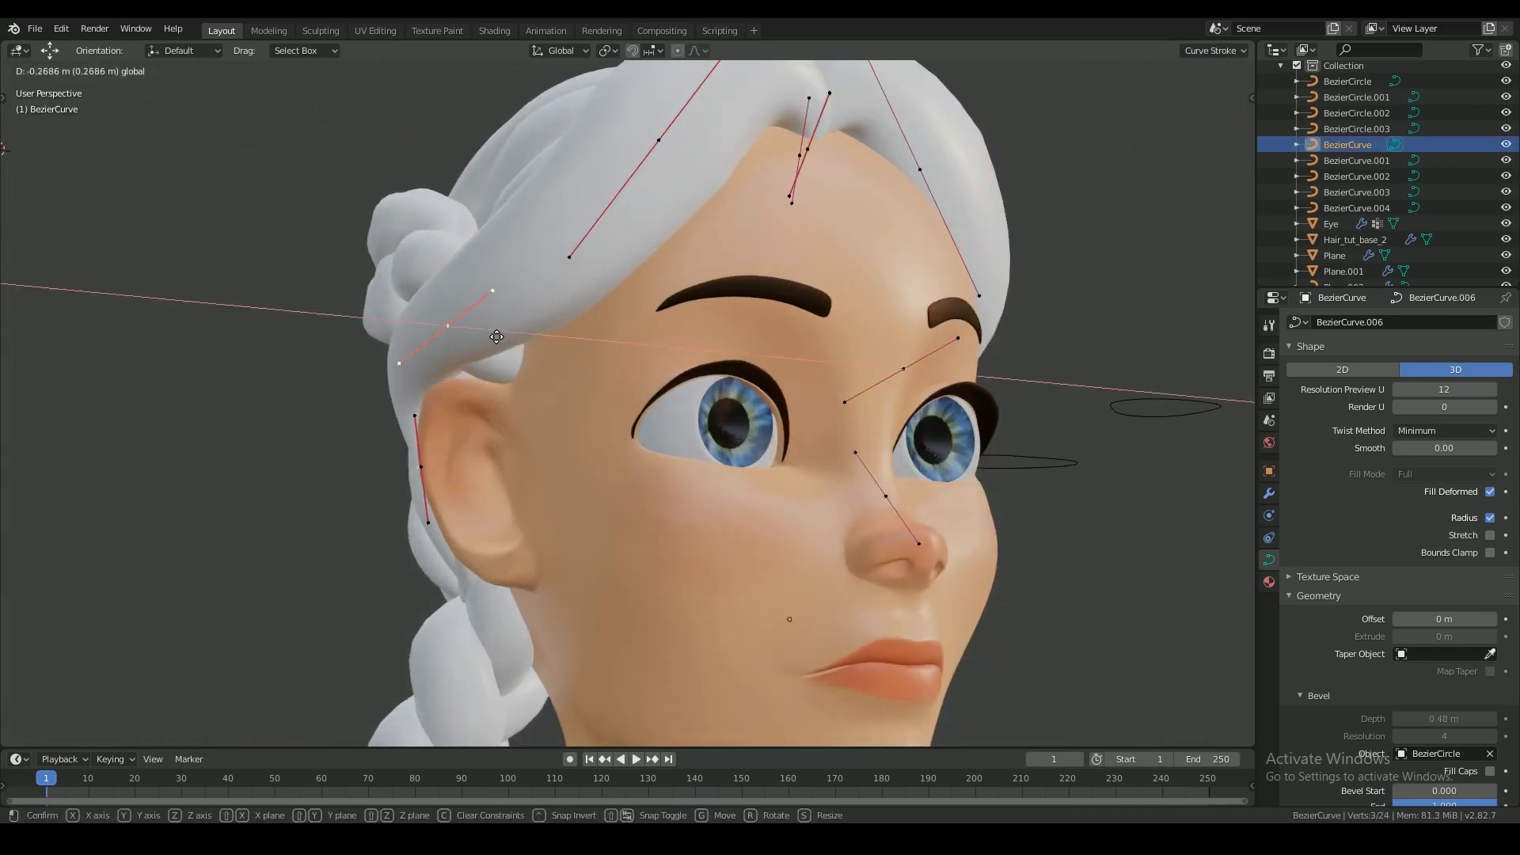
left_click(496, 336)
middle_click_drag(496, 337, 481, 295)
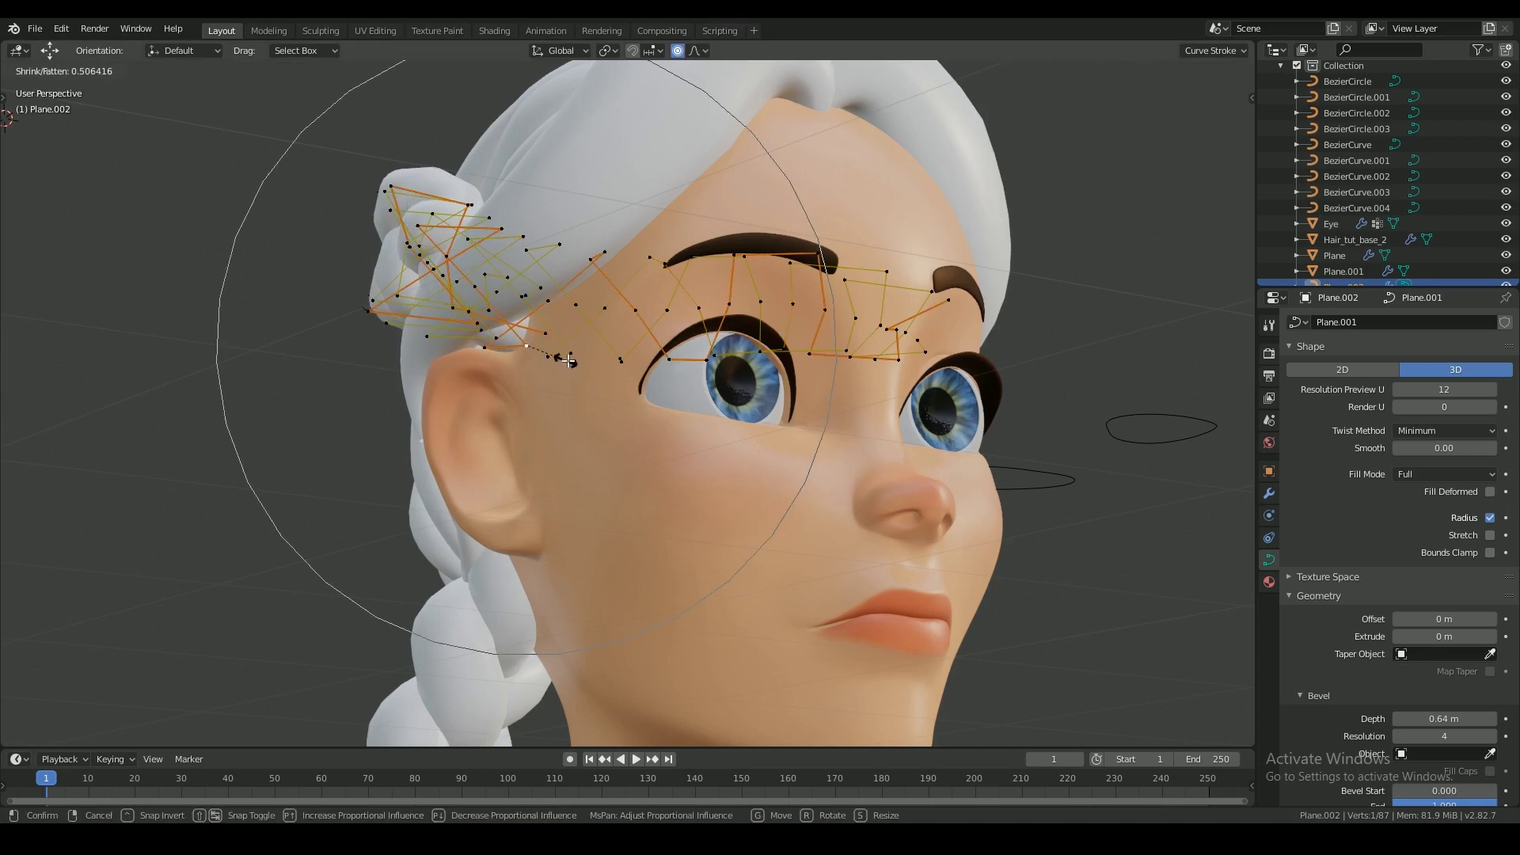
- Taper the front end of the head braid above the ear by shrinking its point radius with proportional editing
left_click(569, 361)
middle_click_drag(569, 361, 580, 343)
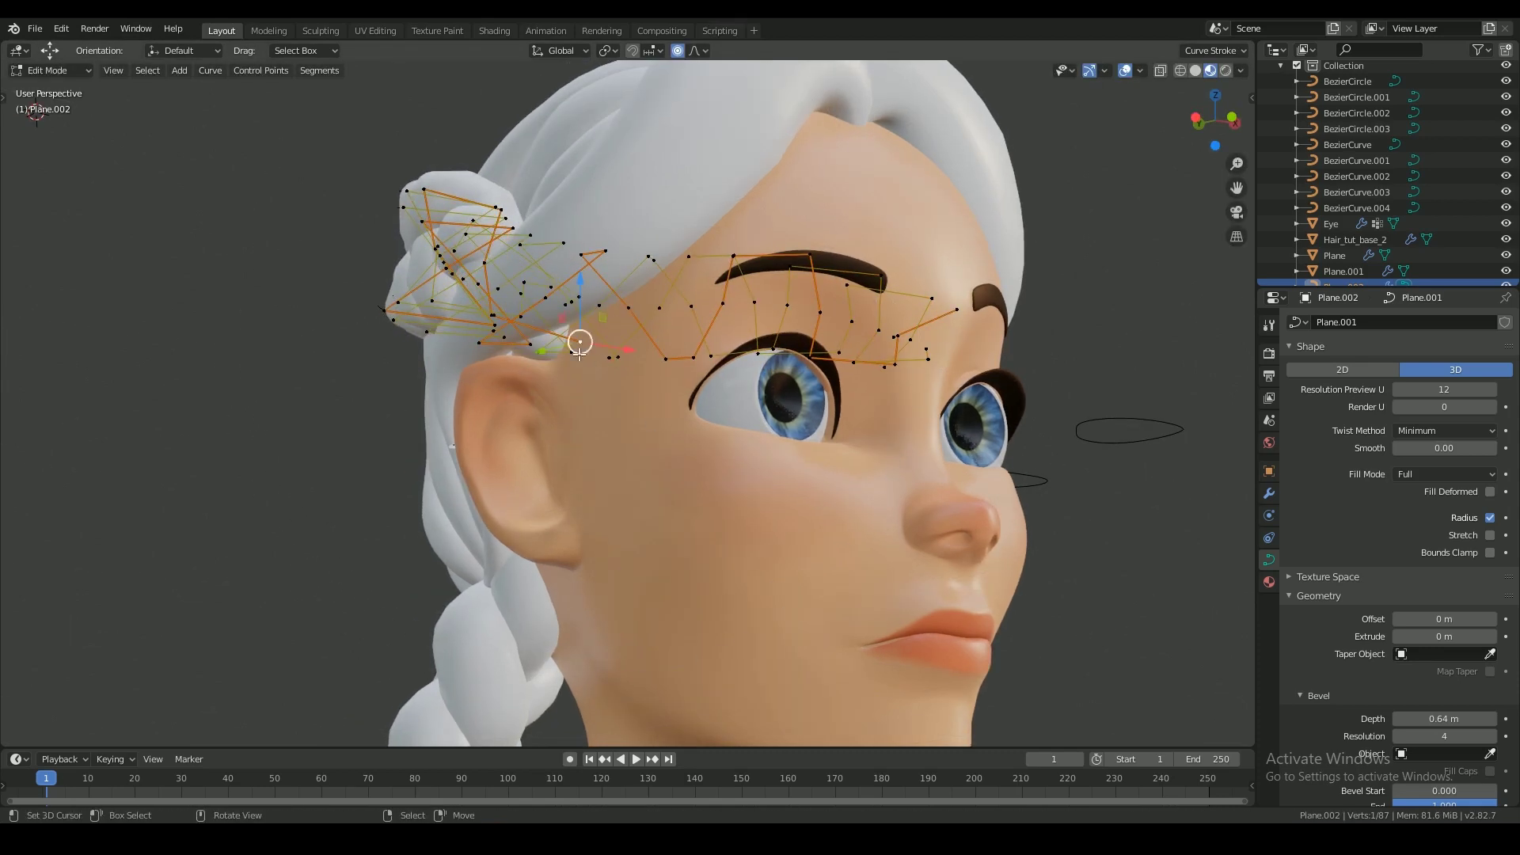
left_click(641, 390)
middle_click_drag(641, 390, 737, 409)
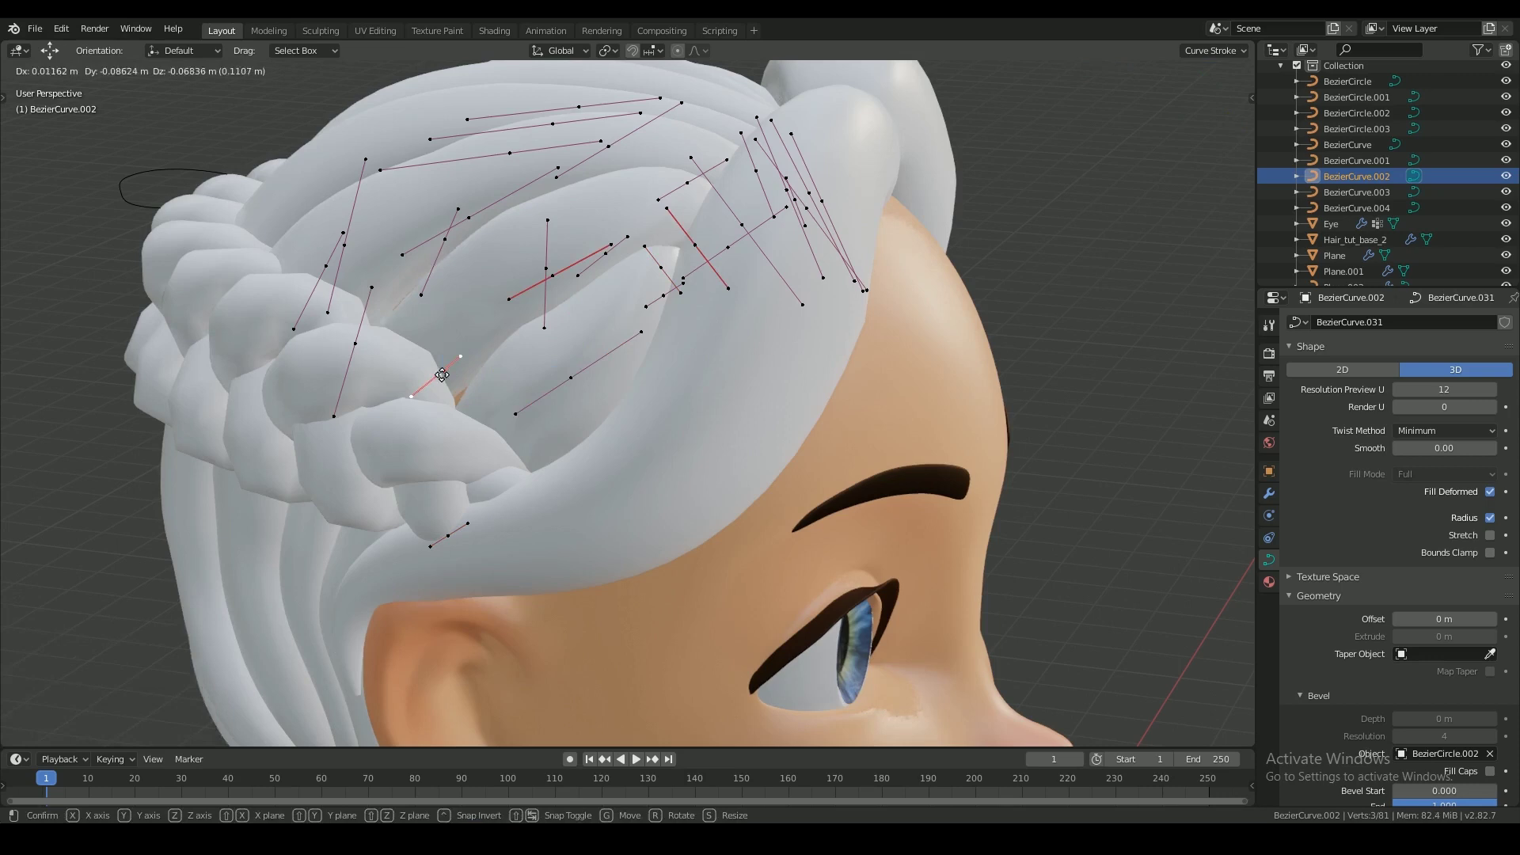
- Finish tucking the scalp strand's end point against the head braid and save the file
key("Tab")
middle_click_drag(467, 382, 871, 467)
key("ctrl+s")
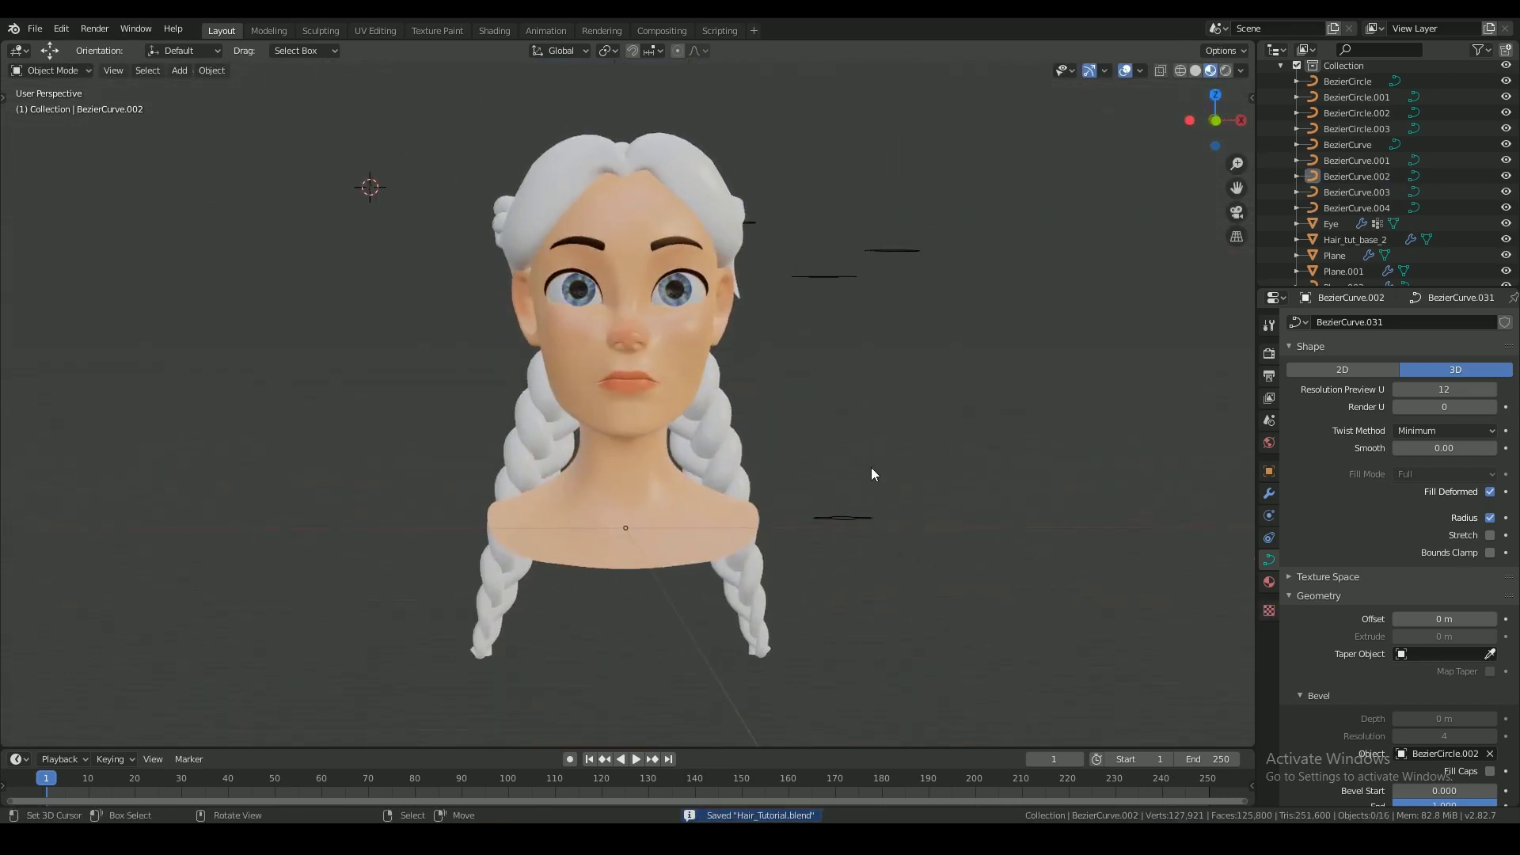
middle_click_drag(858, 349, 729, 337)
key("ctrl+s")
- Open the BezierCircle.002 bevel profile for editing in top view and subdivide its upper segment
left_click(729, 338)
key("KP_7")
scroll(890, 350, "up", 4)
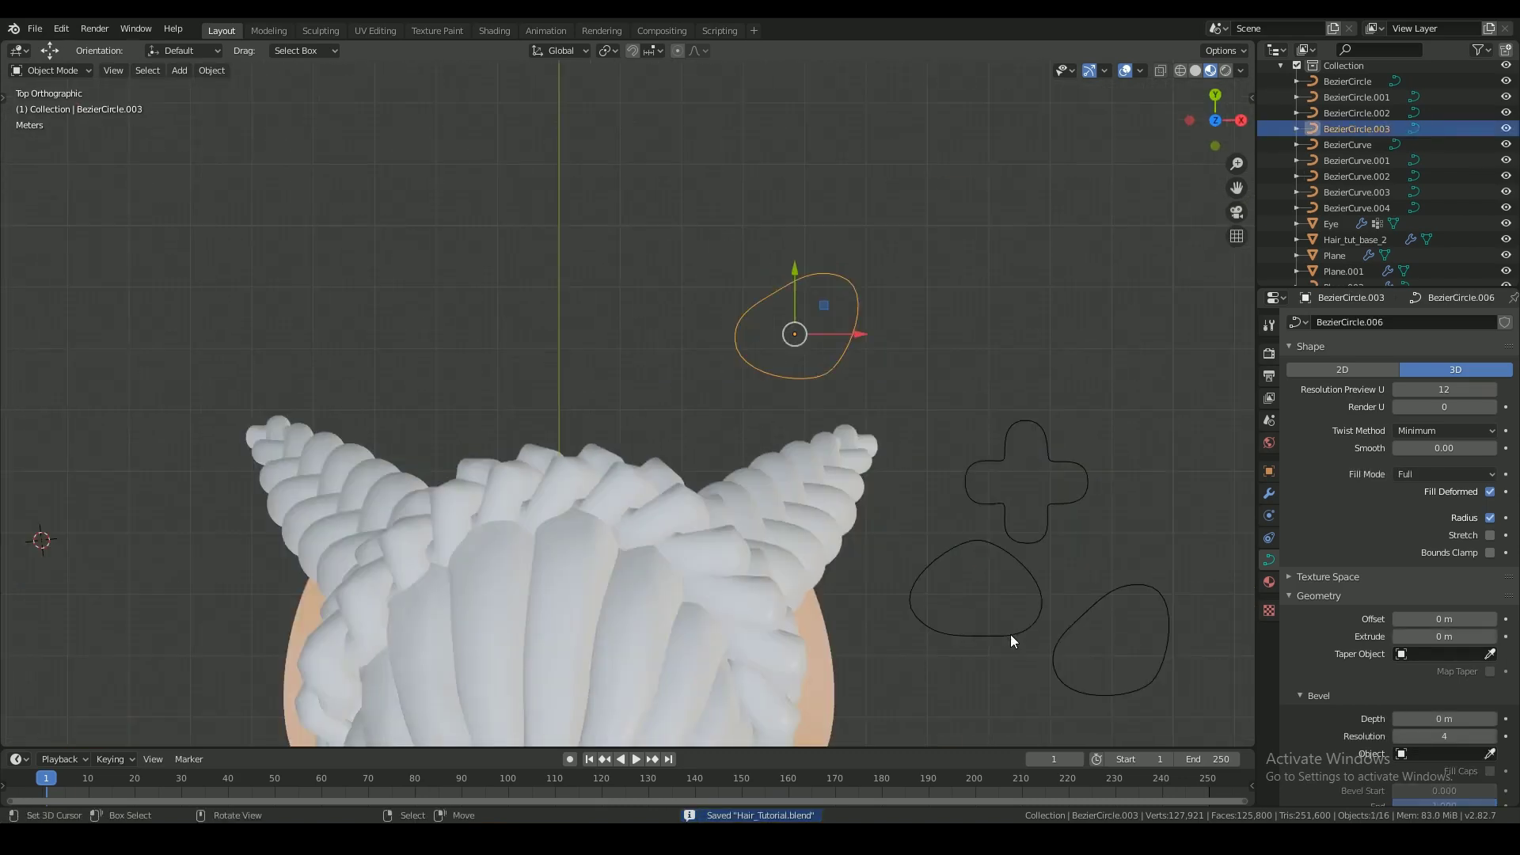
left_click(1020, 563)
key("Tab")
scroll(1020, 563, "up", 4)
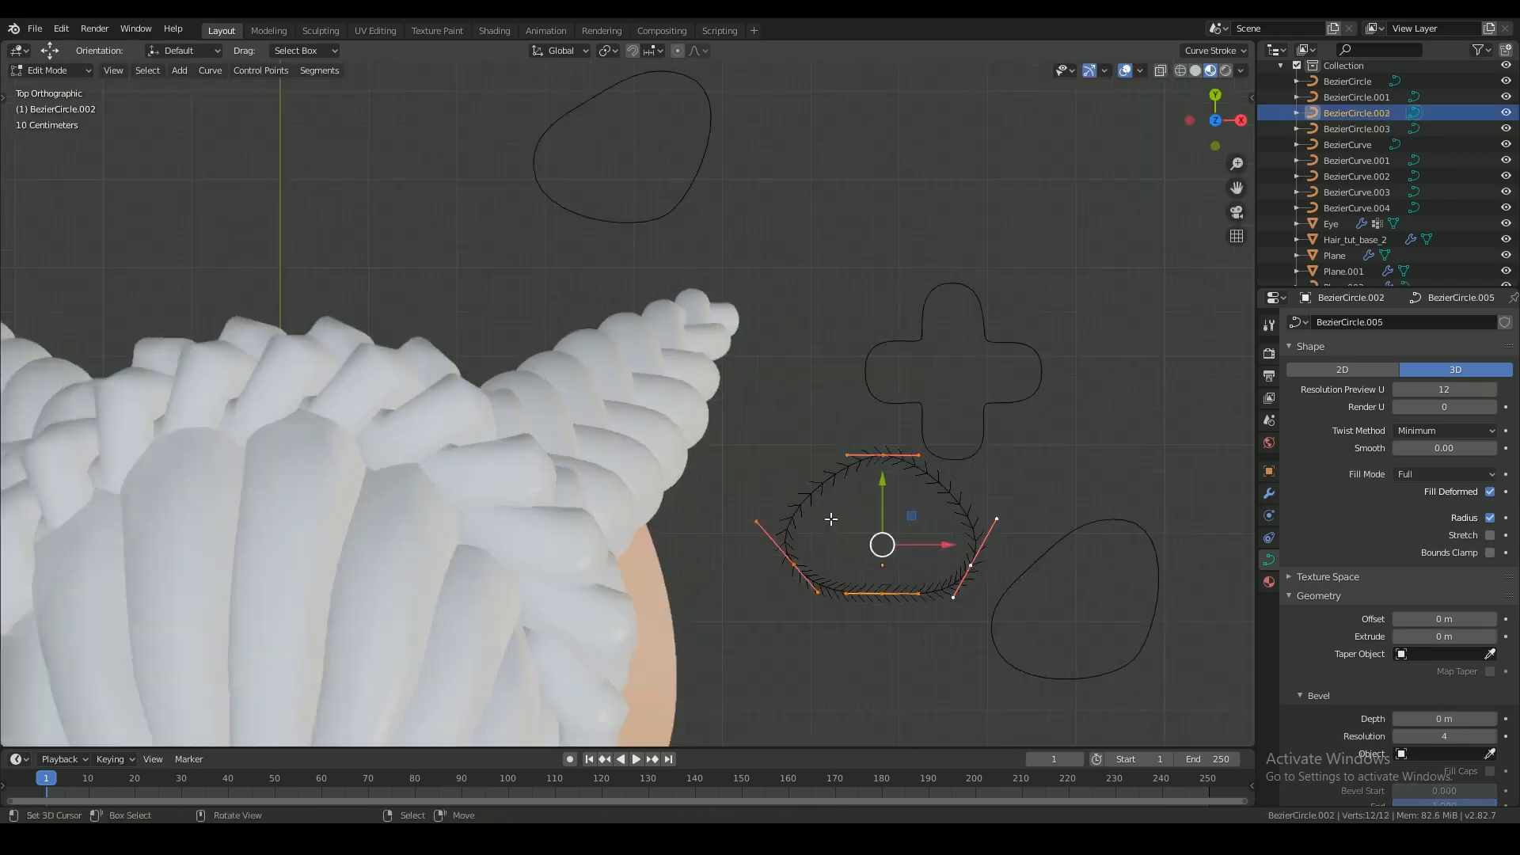
right_click(751, 569)
right_click(873, 411, "shift")
key("w")
left_click(854, 398)
- Move and rotate the added BezierCircle.002 profile points to form grooves along its outline
right_click(772, 466)
right_click(873, 411, "shift")
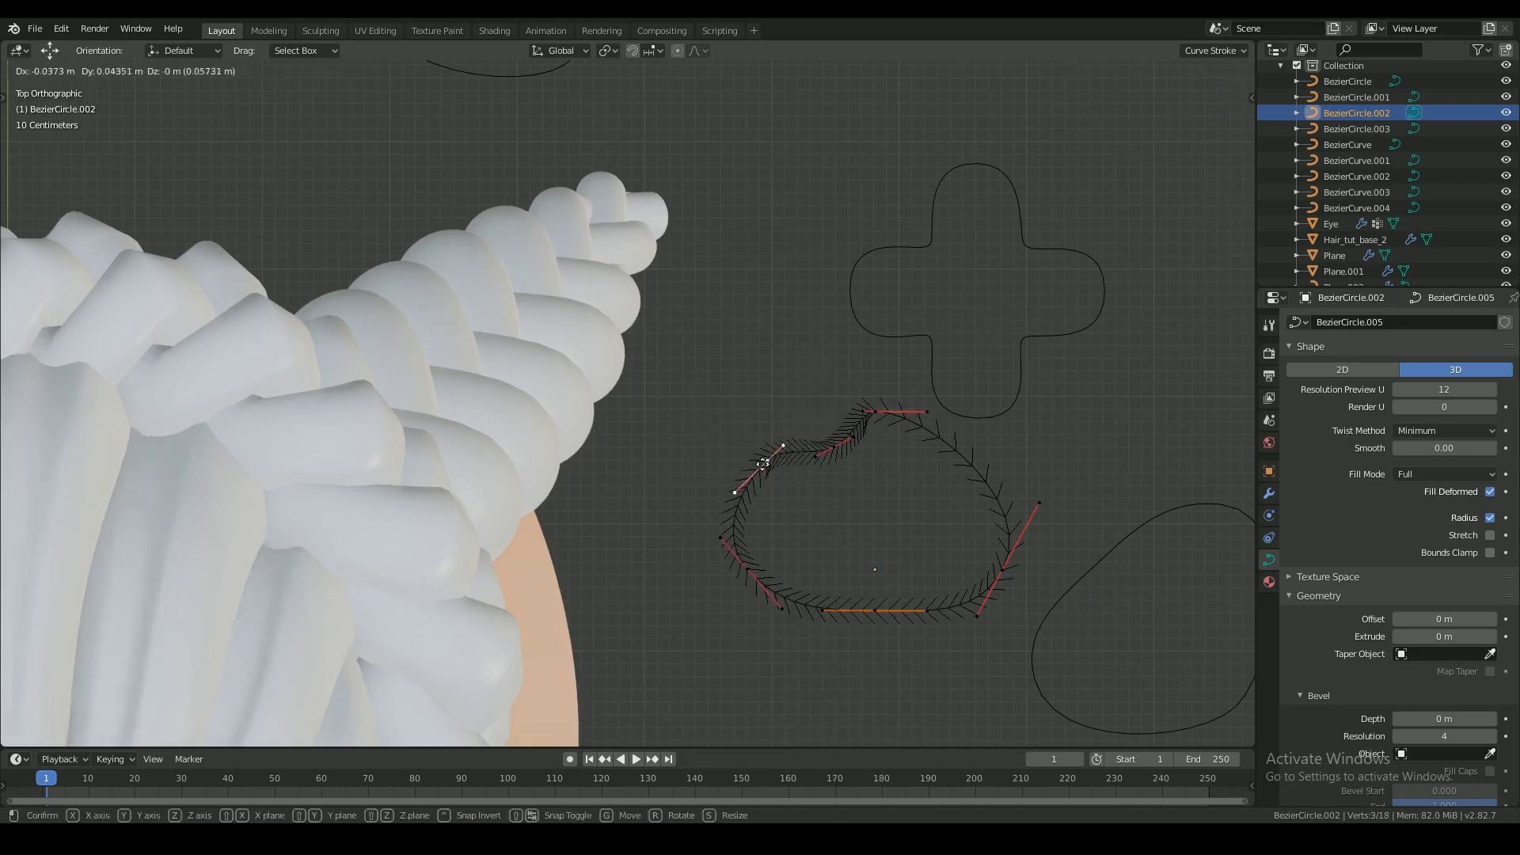
key("r")
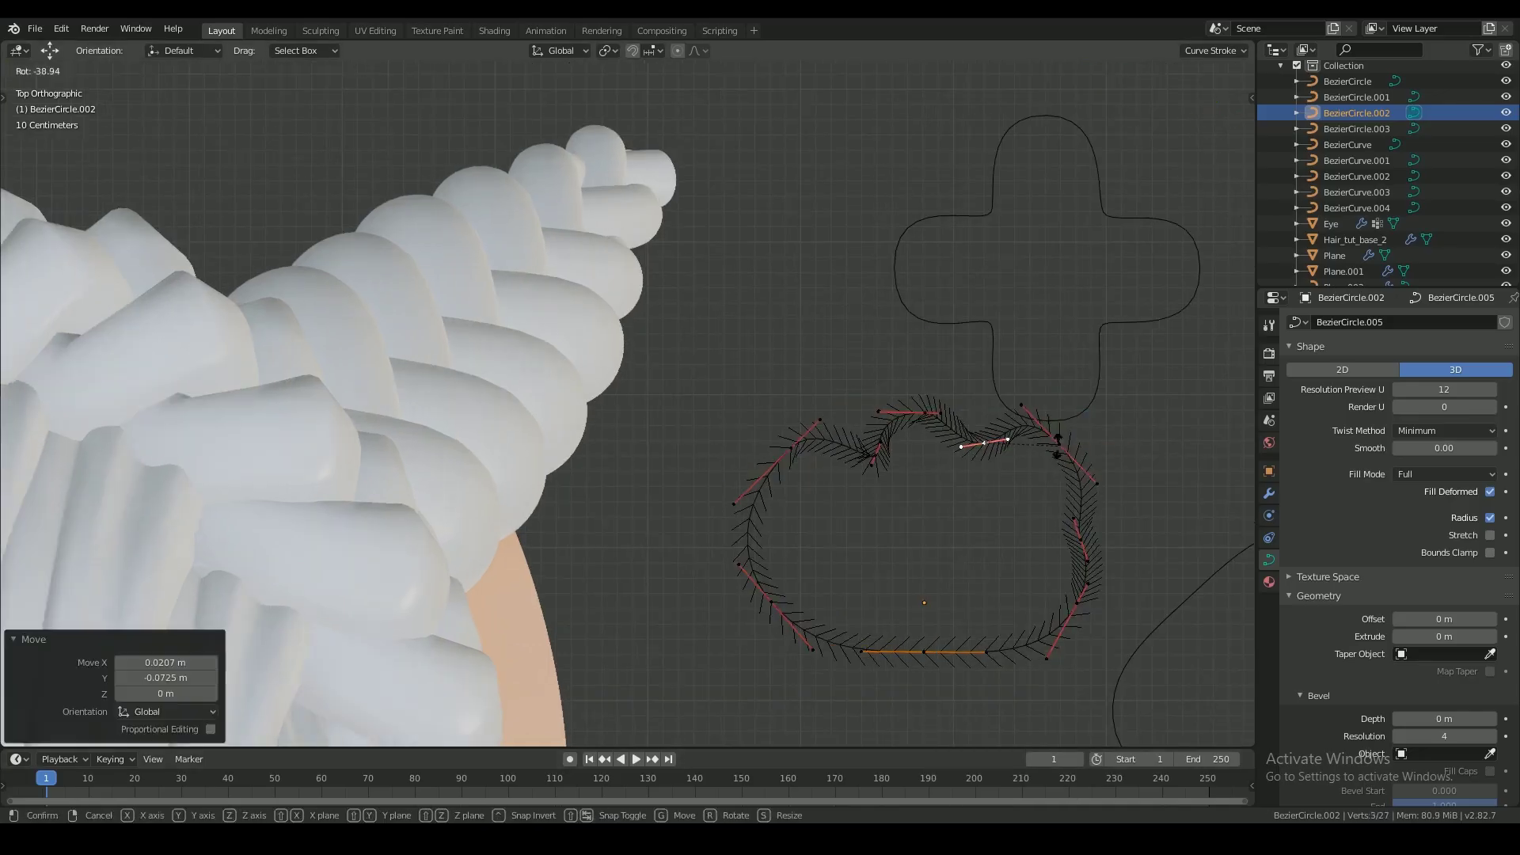
key("g")
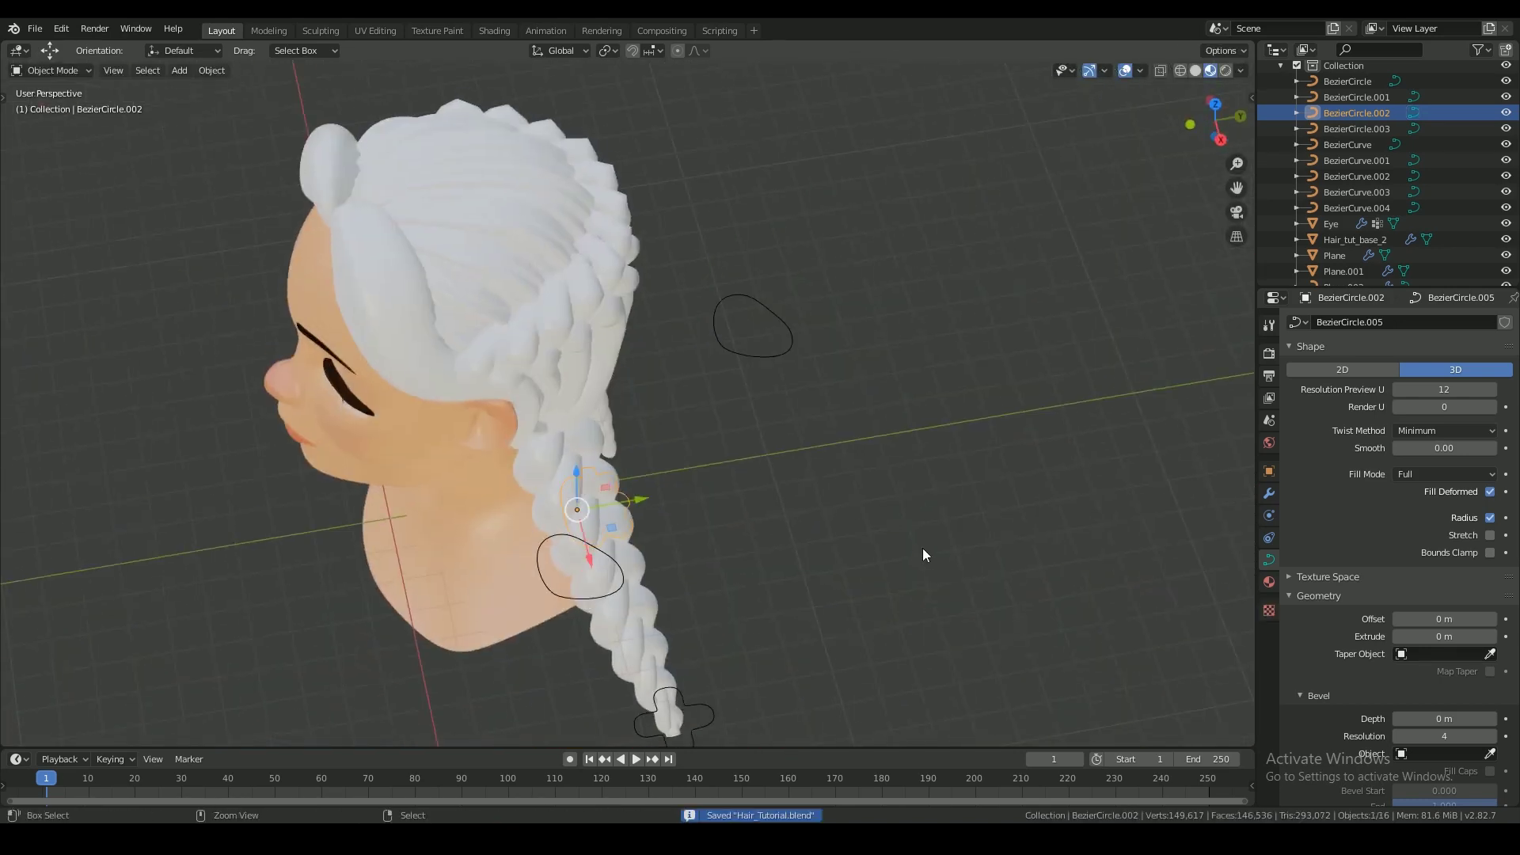
- Check the grooved scalp strands from the front, side and above, and save the file
middle_click_drag(923, 548, 871, 392)
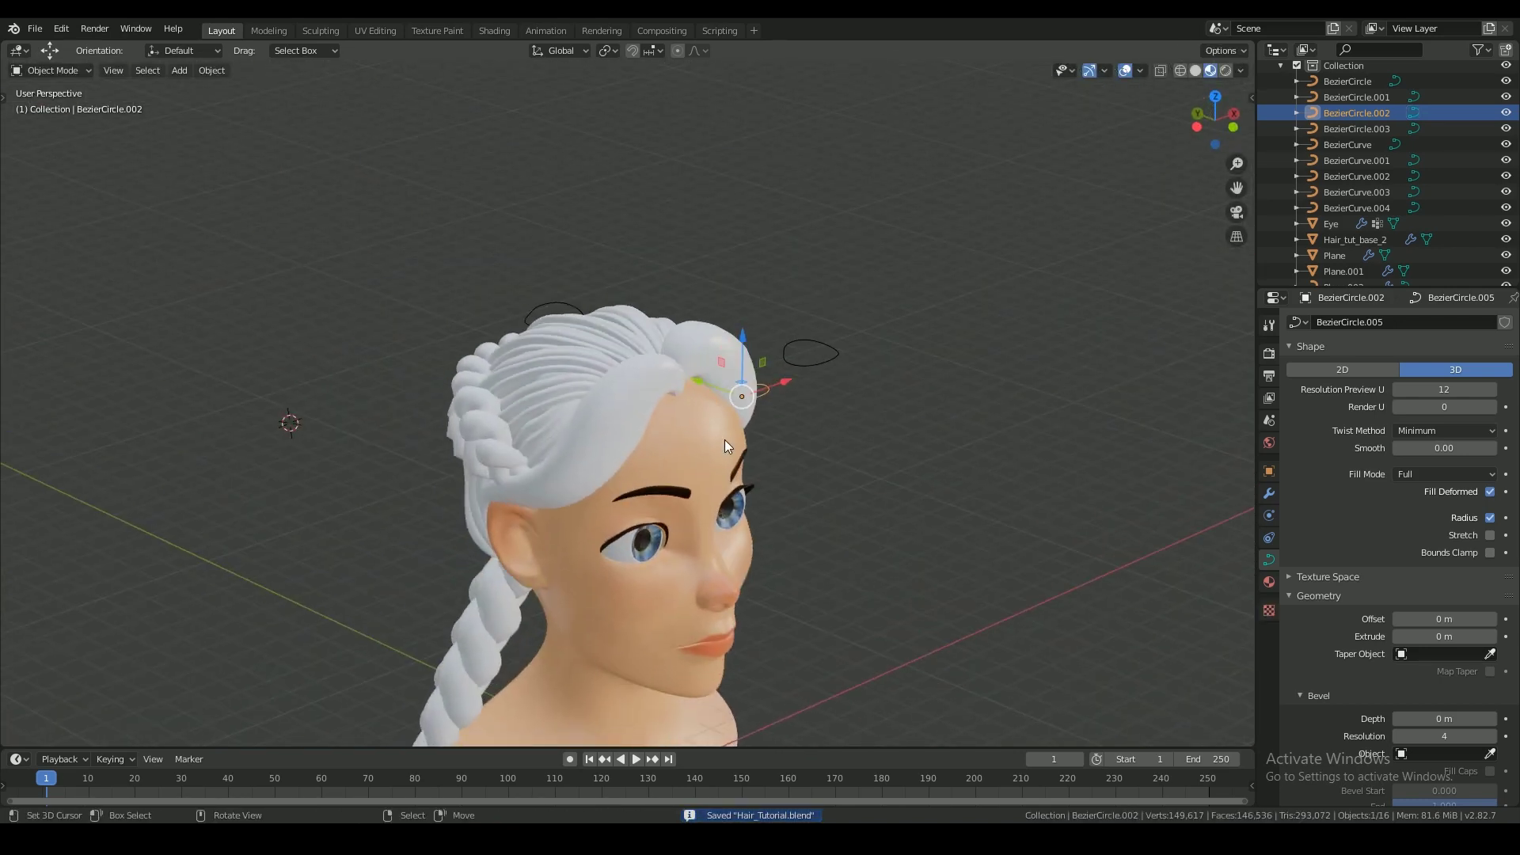
middle_click_drag(724, 439, 803, 527)
scroll(775, 501, "up", 5)
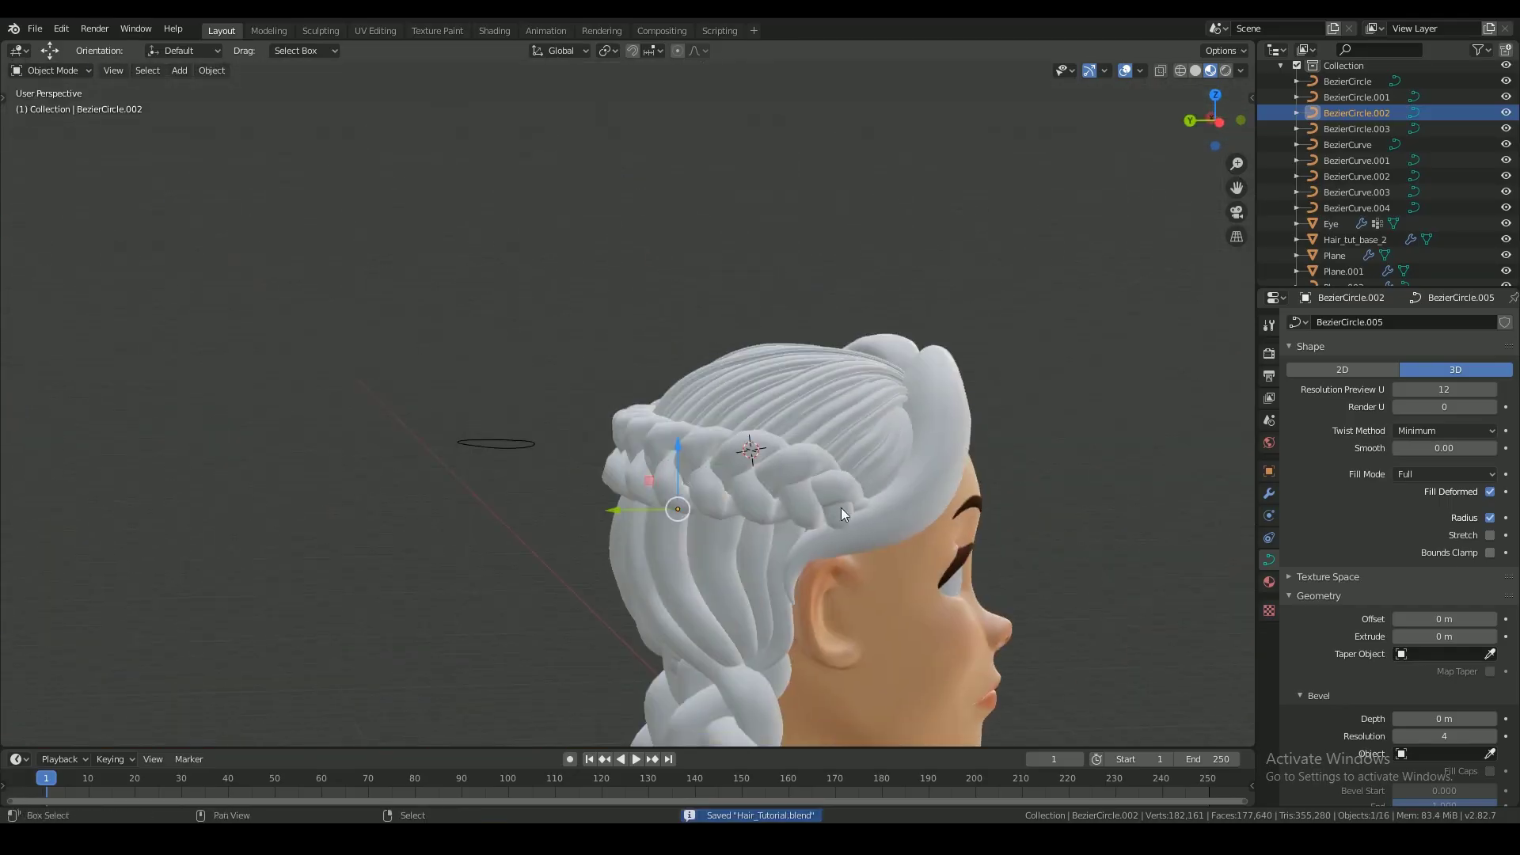
middle_click_drag(841, 507, 794, 392)
key("ctrl+s")
scroll(794, 392, "up", 3)
- Open the wrapped head braid's curve for editing
left_click(620, 291)
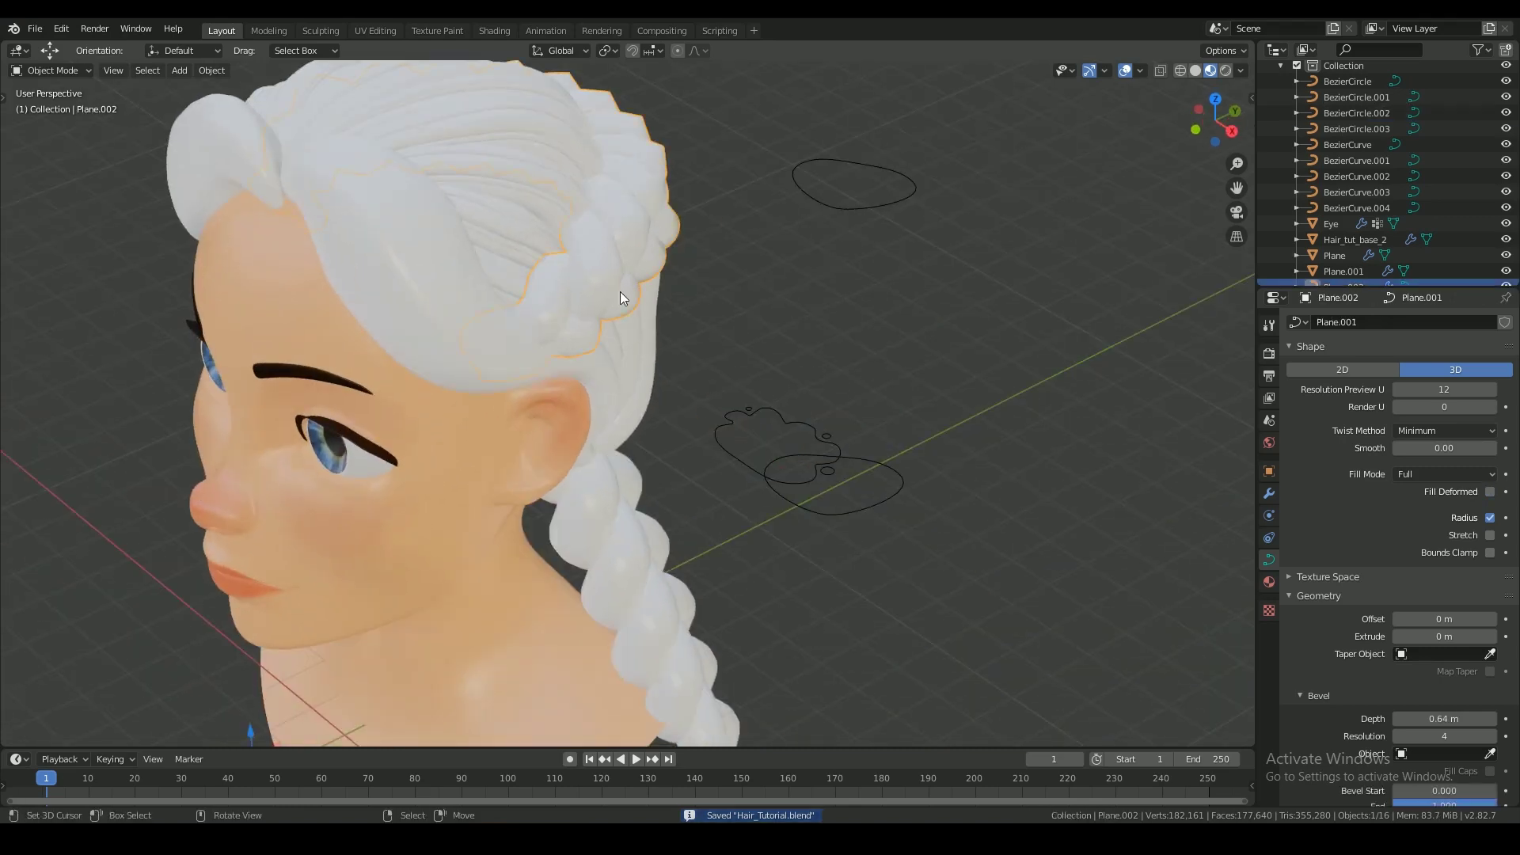
key("Tab")
scroll(1326, 647, "down", 4)
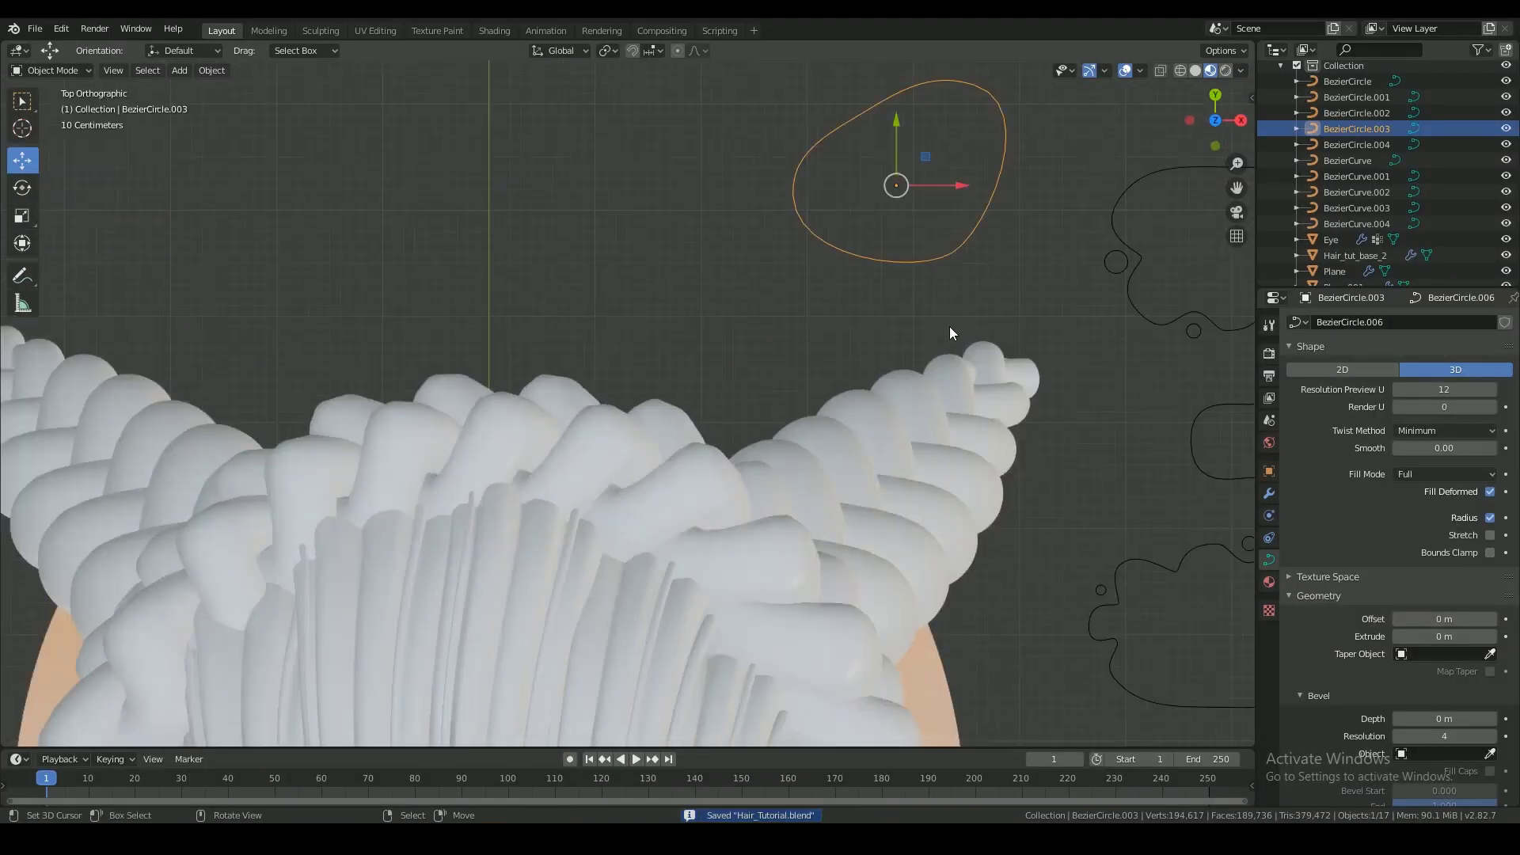
- Open the BezierCircle.003 bevel profile for editing in top view
middle_click_drag(949, 328, 735, 507, "shift")
scroll(754, 430, "up", 2)
key("Tab")
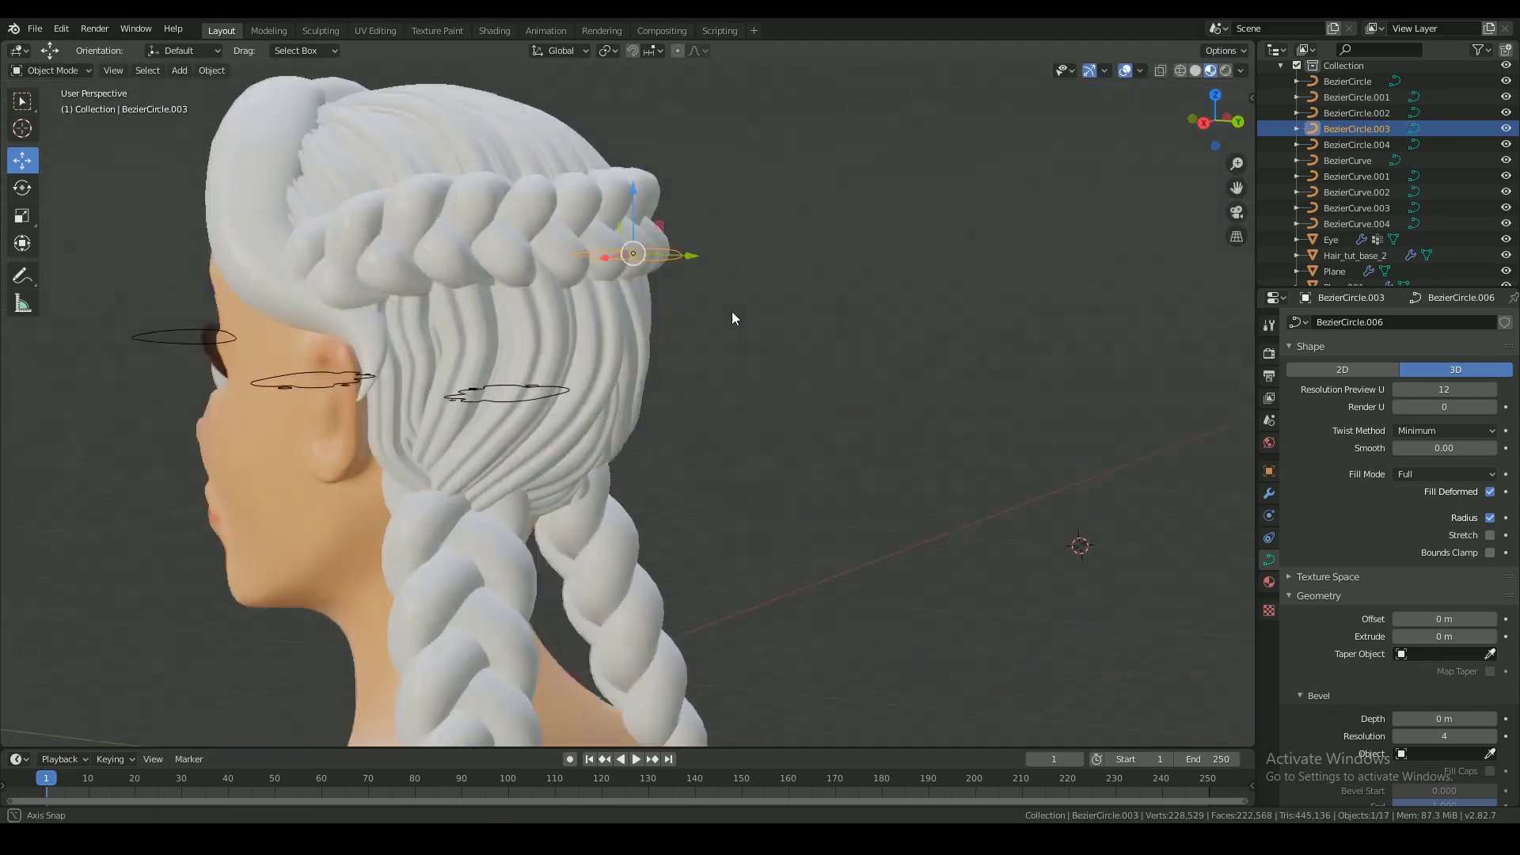
- Check the grooved nape strands around the back of the head and save the file
middle_click_drag(731, 311, 937, 311)
scroll(619, 270, "down", 1)
scroll(904, 302, "up", 3)
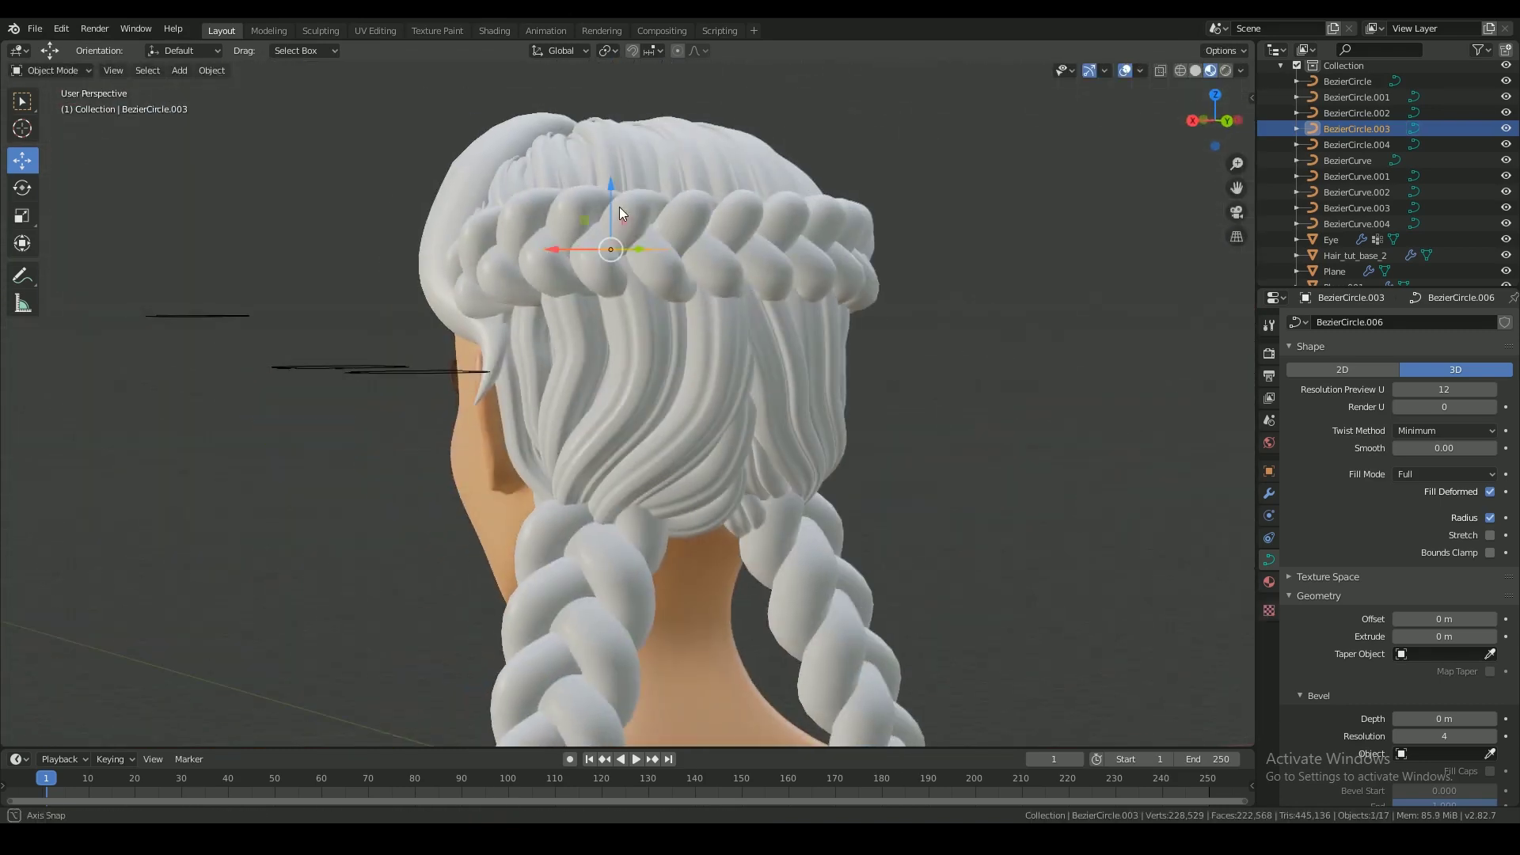
key("ctrl+s")
middle_click_drag(619, 207, 701, 456)
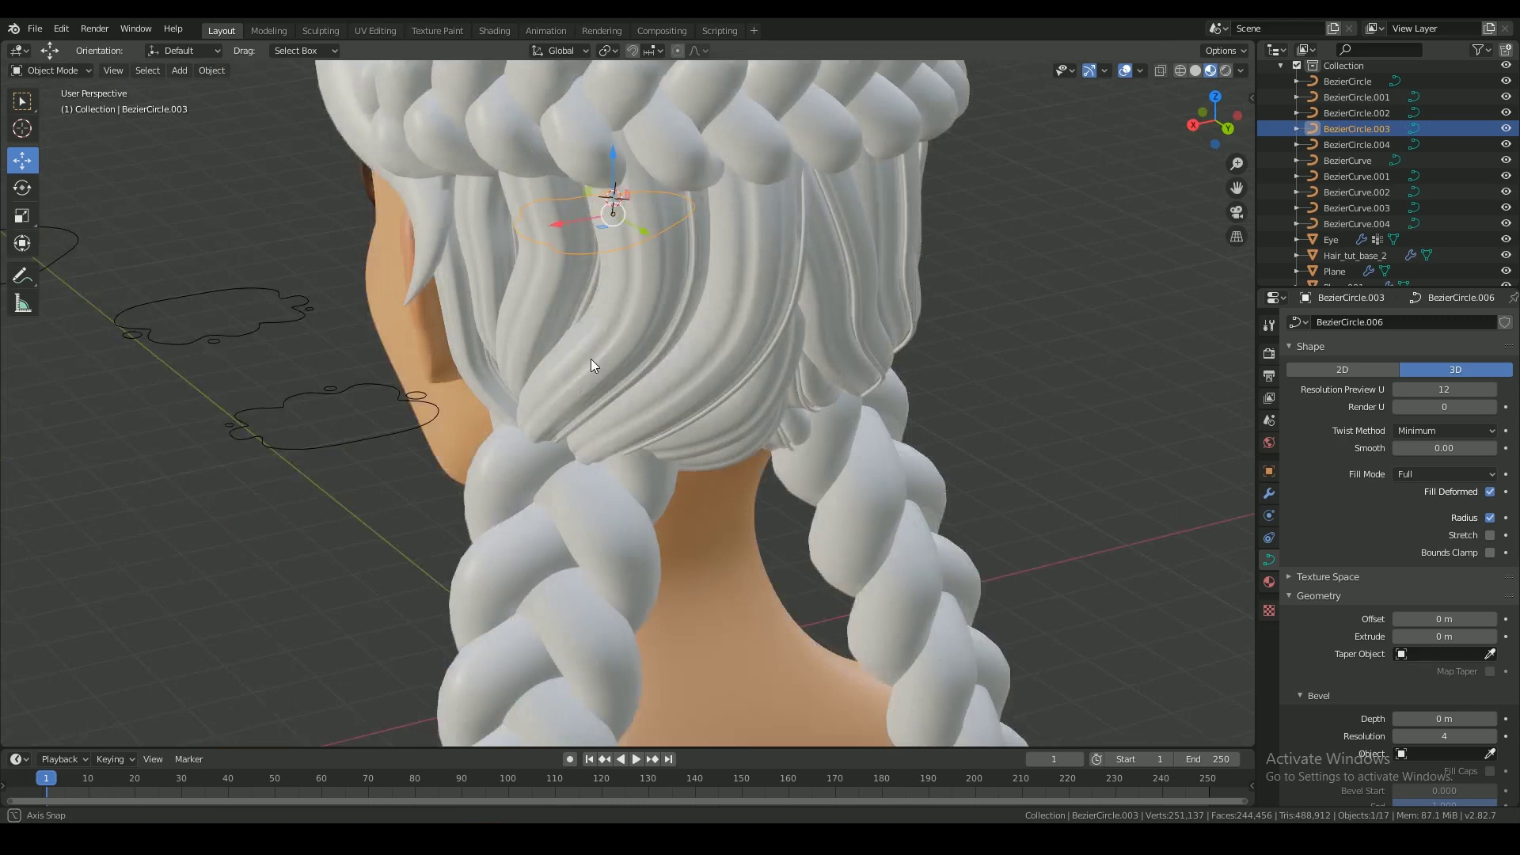
key("ctrl+s")
- Move the BezierCircle profile -4.44 m along Y beside the head, and save the file
middle_click_drag(587, 364, 622, 440)
left_click(622, 440)
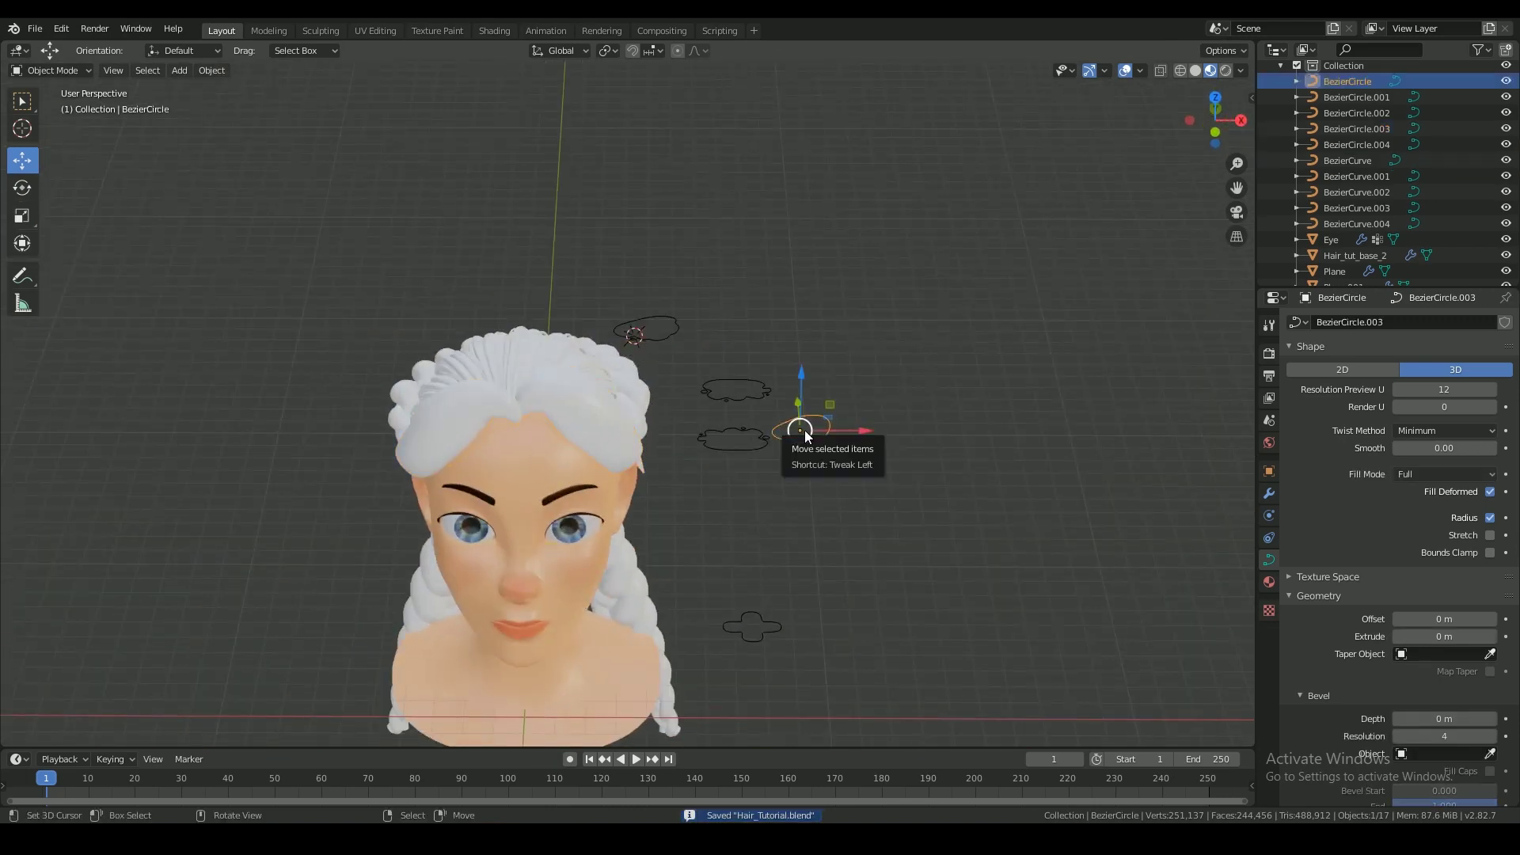
scroll(909, 474, "up", 2)
middle_click_drag(909, 473, 857, 505)
left_click_drag(806, 508, 708, 621)
middle_click_drag(699, 605, 791, 454, "shift")
key("ctrl+s")
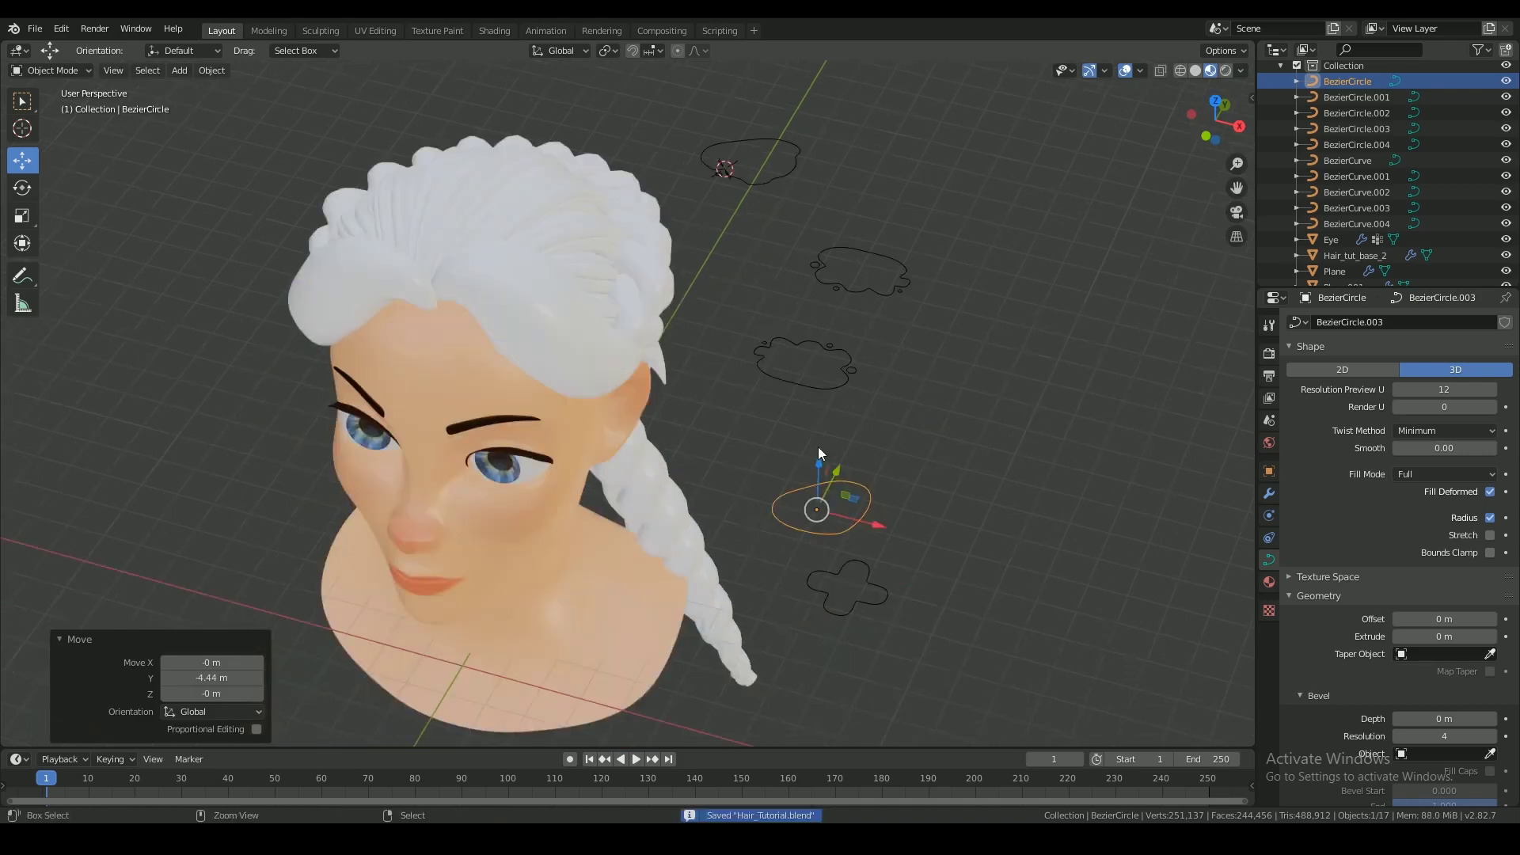
- Rotate the BezierCircle profile 90° in side view
key("KP_3")
type("r90")
key("Return")
key("KP_1")
middle_click_drag(990, 157, 876, 240)
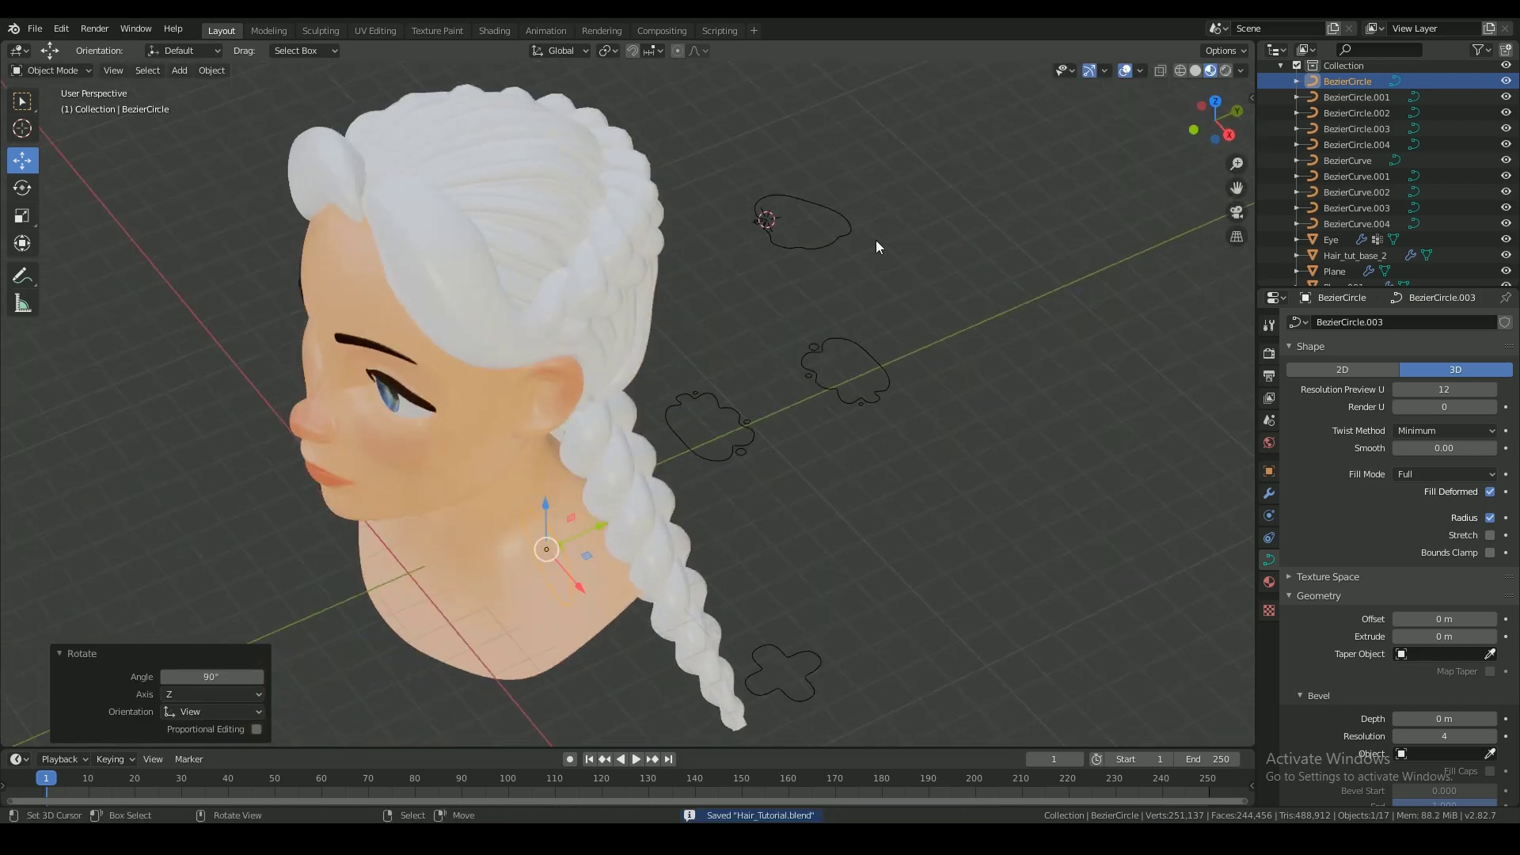
- Subdivide the BezierCircle profile in front view and pull its upper points into an uneven outline
key("KP_3")
key("KP_1")
key("Tab")
scroll(949, 380, "up", 5)
scroll(1005, 378, "down", 2)
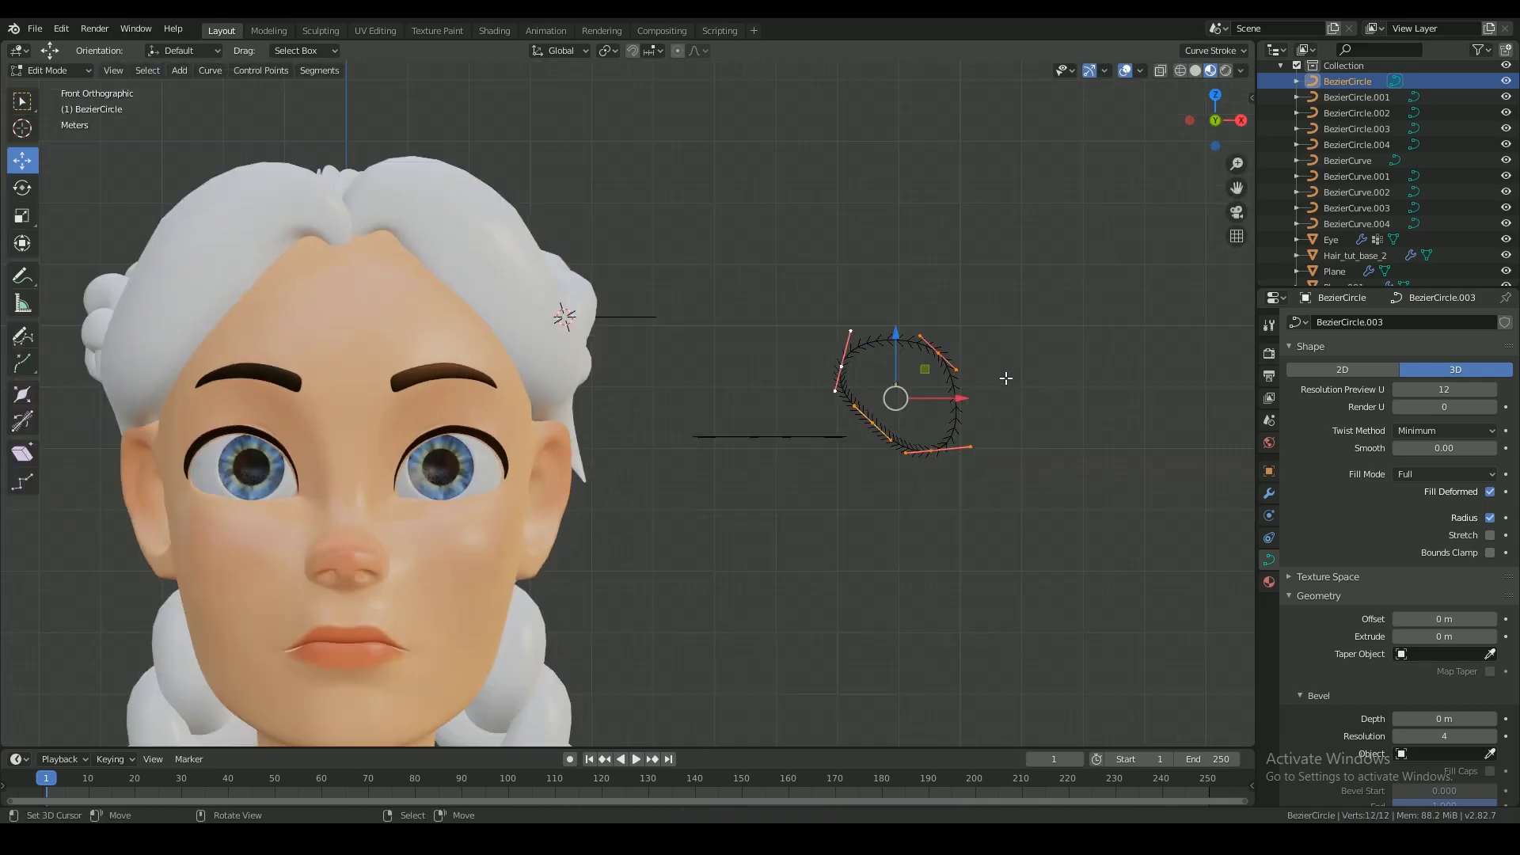
left_click(260, 729)
scroll(949, 380, "up", 1)
right_click_drag(1003, 342, 1011, 333)
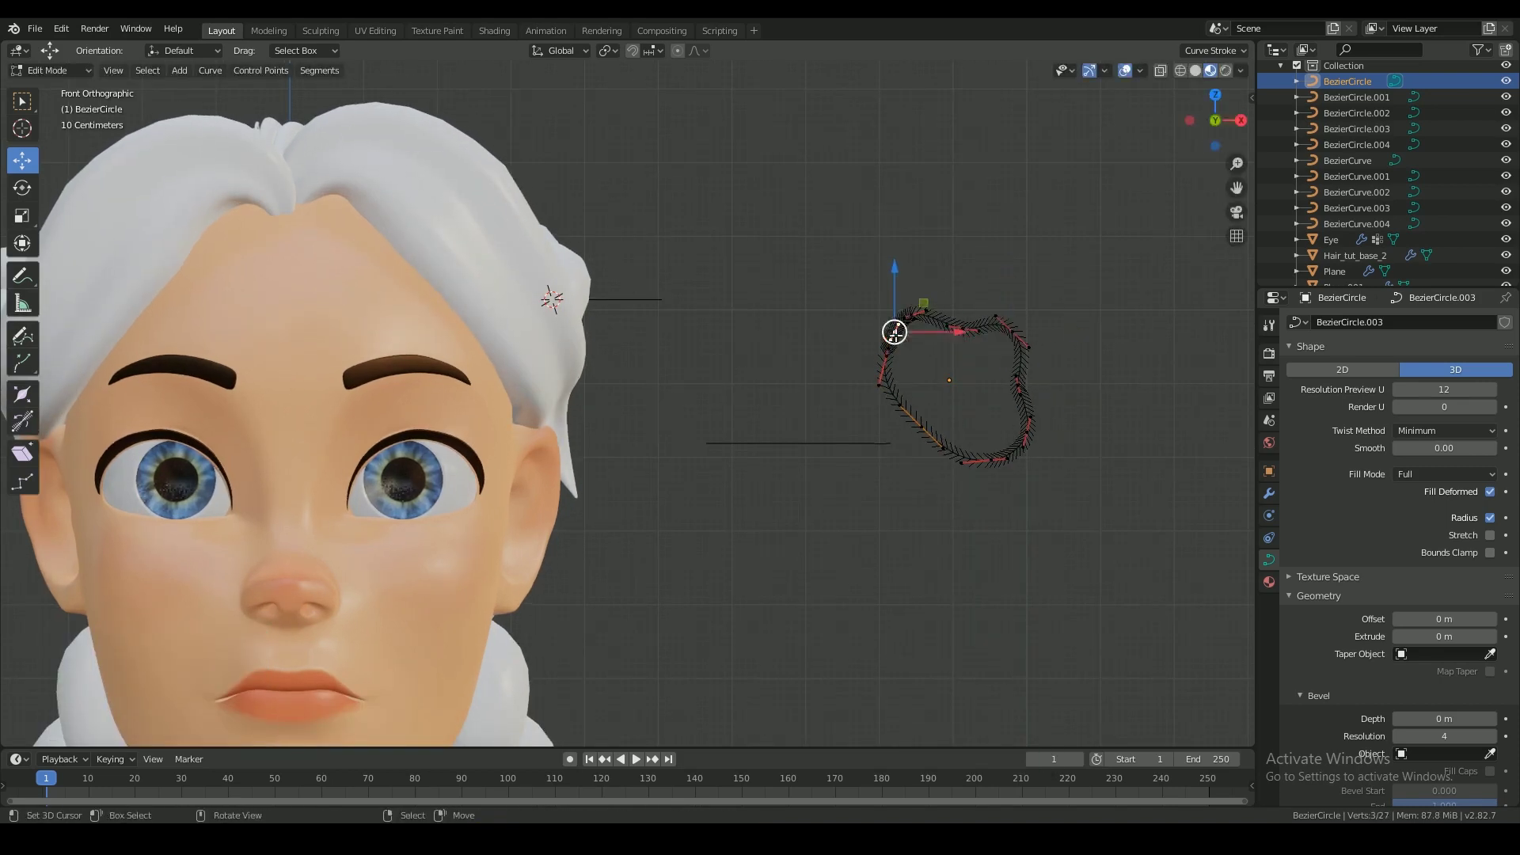
- Move further control points of the BezierCircle profile in front view to make its lower edge and upper corners uneven
right_click_drag(991, 460, 989, 452)
scroll(999, 435, "down", 2)
middle_click_drag(999, 428, 1068, 447)
key("KP_1")
scroll(1029, 372, "up", 3)
right_click(1095, 312)
key("s")
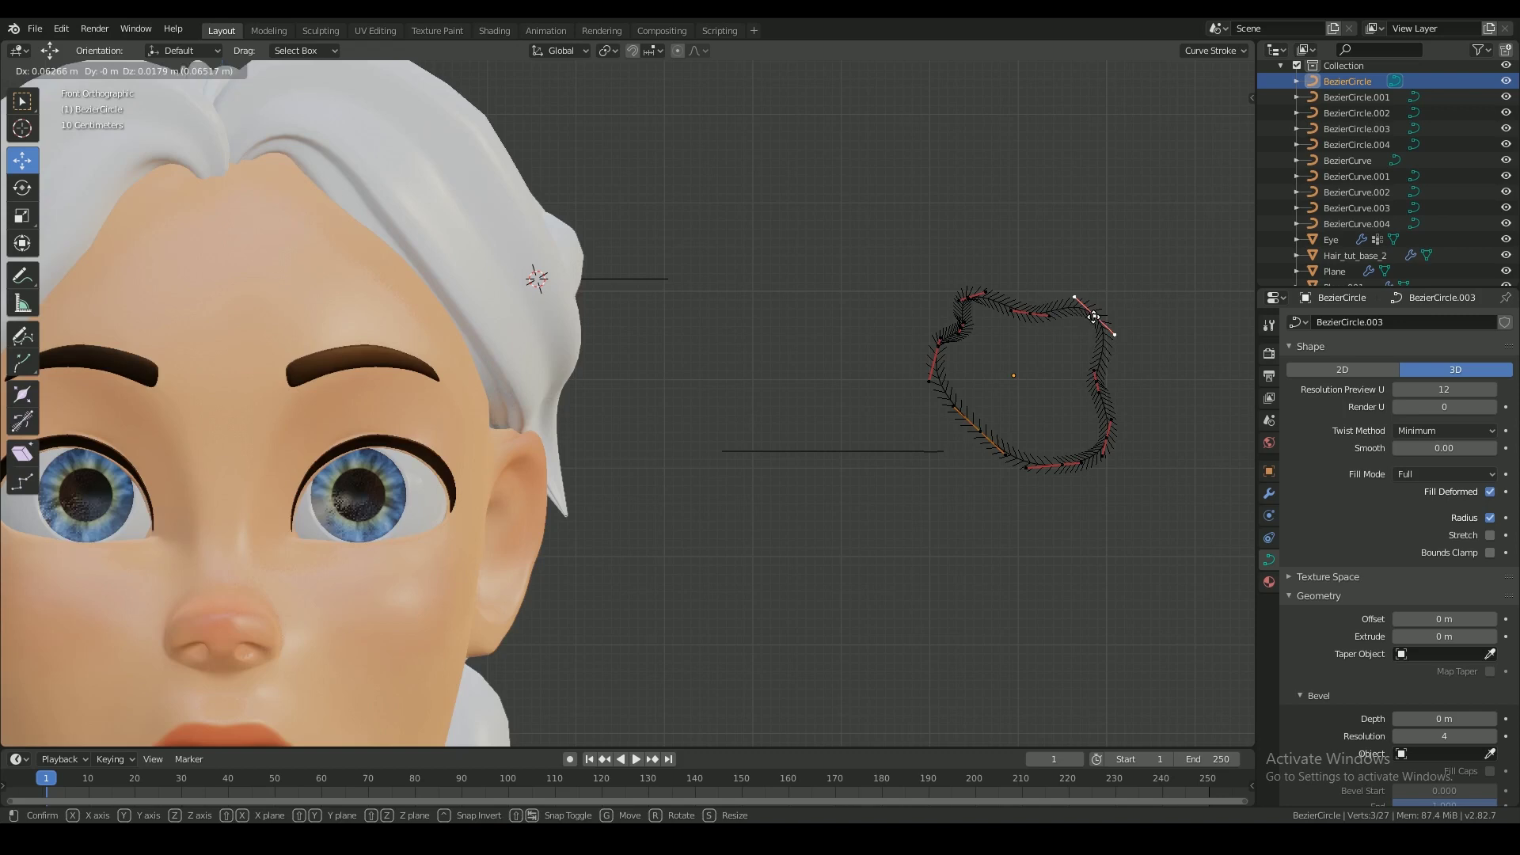
- Add a Bezier circle at the right edge of the BezierCircle profile and rotate it 90° to face the front view
middle_click_drag(633, 357, 459, 369)
key("KP_1")
scroll(989, 372, "up", 3)
type("r90")
key("Return")
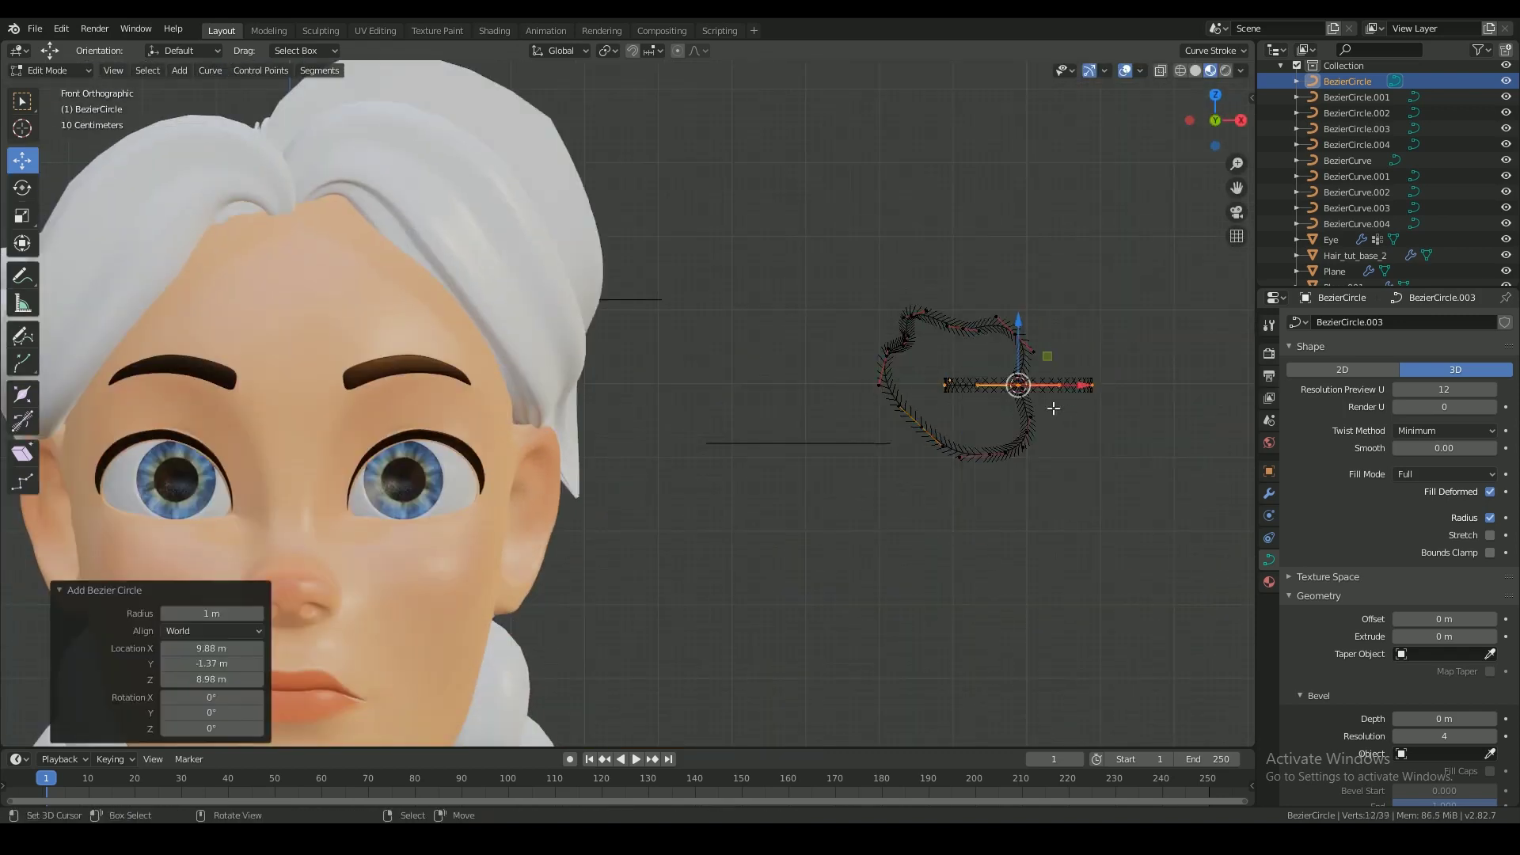
- Scale the added circle down to a small ring, place it beside the profile's right edge, and adjust its lower point
key("s")
left_click(1047, 399)
key("g")
left_click(1078, 396)
scroll(1085, 356, "up", 8)
key("s")
left_click(910, 405)
right_click_drag(888, 427, 889, 418)
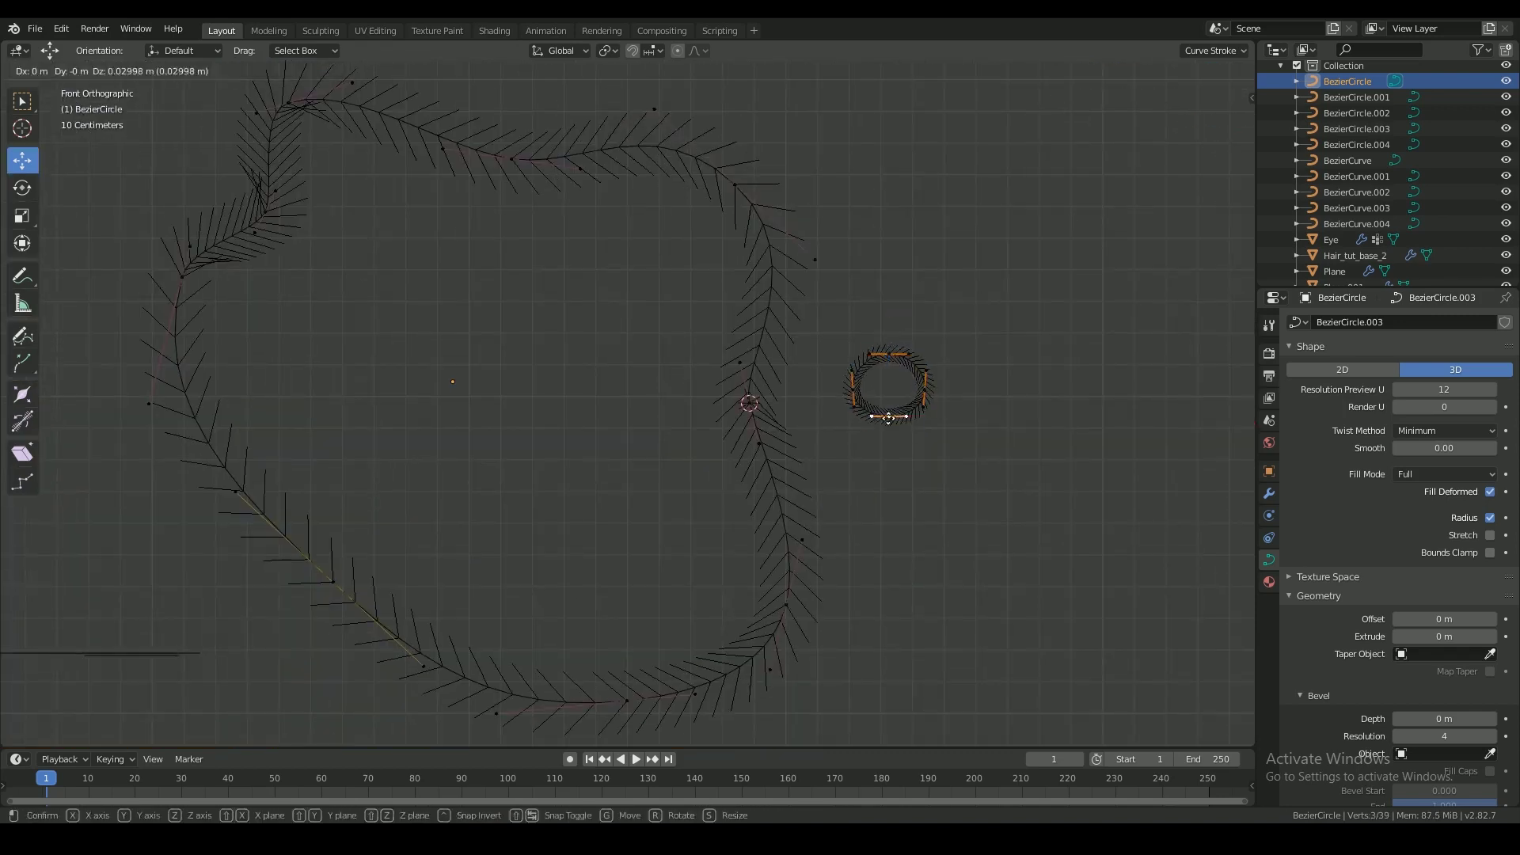
left_click(1032, 495)
- Resize the small ring on the profile's right edge and place a duplicate at the upper-left corner, rotated 117°
scroll(981, 475, "down", 9)
middle_click_drag(732, 467, 1077, 538, "shift")
key("s")
left_click(1108, 515)
key("KP_1")
key("shift+d")
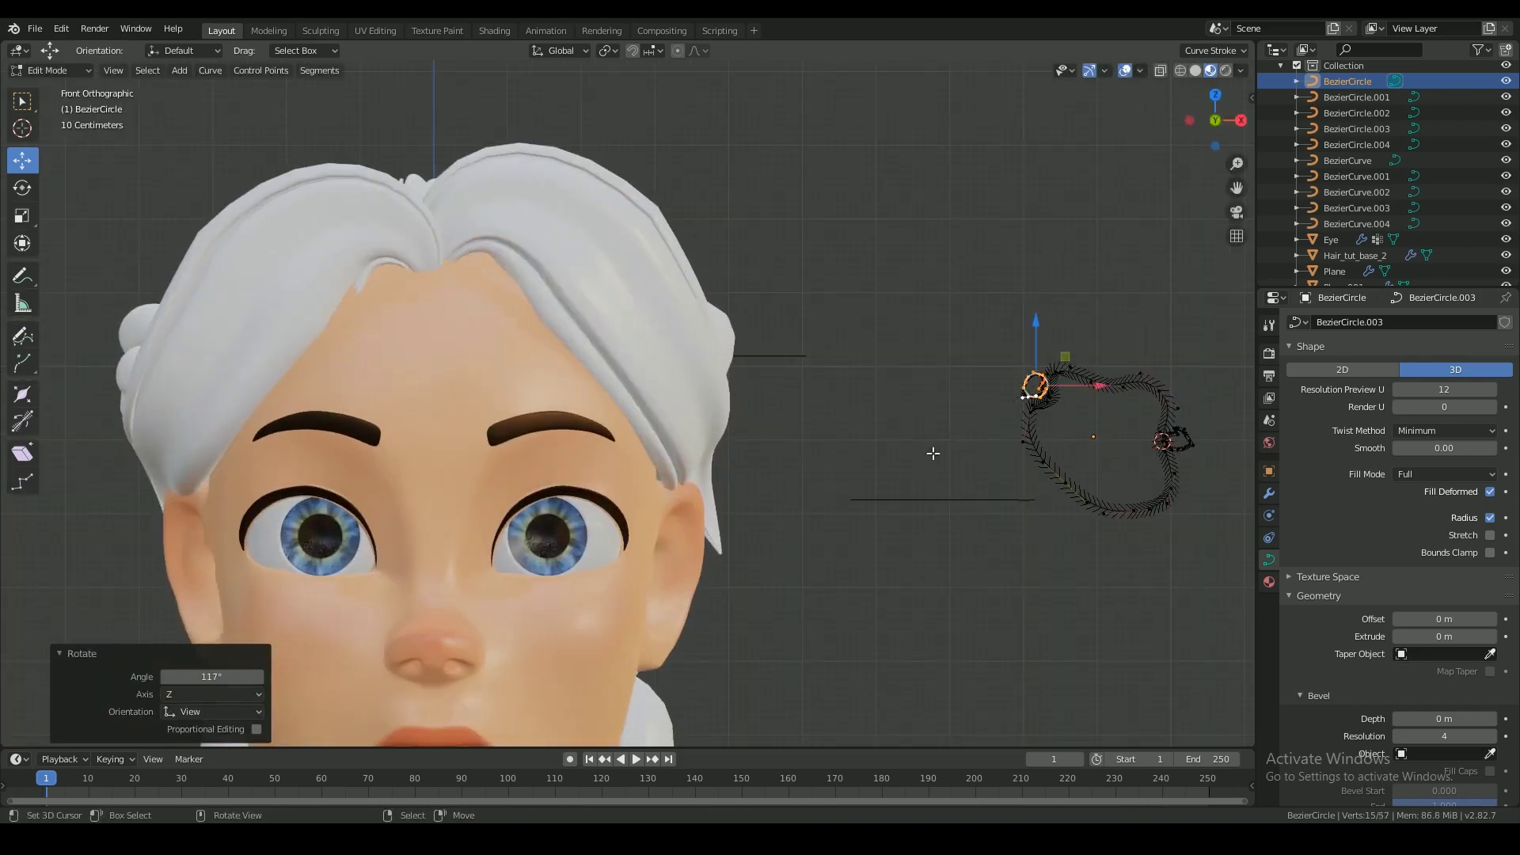
key("g")
left_click(926, 452)
- Finish editing the BezierCircle profile and save the file
key("Tab")
scroll(728, 418, "down", 3)
mouse_move(716, 415)
middle_mouse_down()
mouse_move(701, 434)
mouse_move(495, 410)
mouse_move(343, 440)
mouse_move(723, 406)
middle_mouse_up()
key("ctrl+s")
scroll(724, 407, "up", 5)
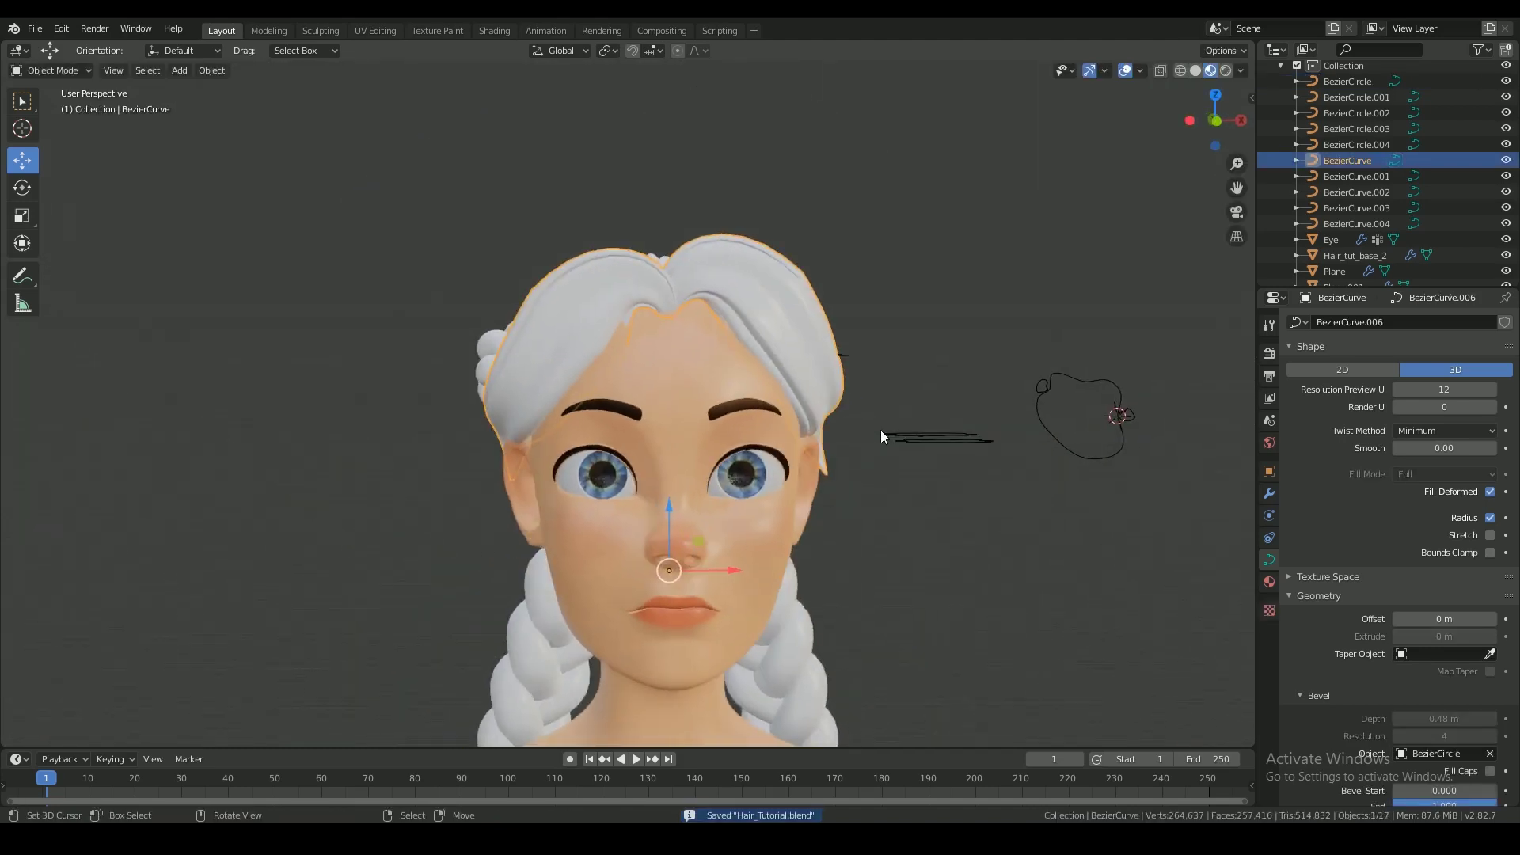
- Add a new Bezier circle as a braid profile, place it beside the head, and rotate it 90° about X
middle_click_drag(880, 430, 597, 475)
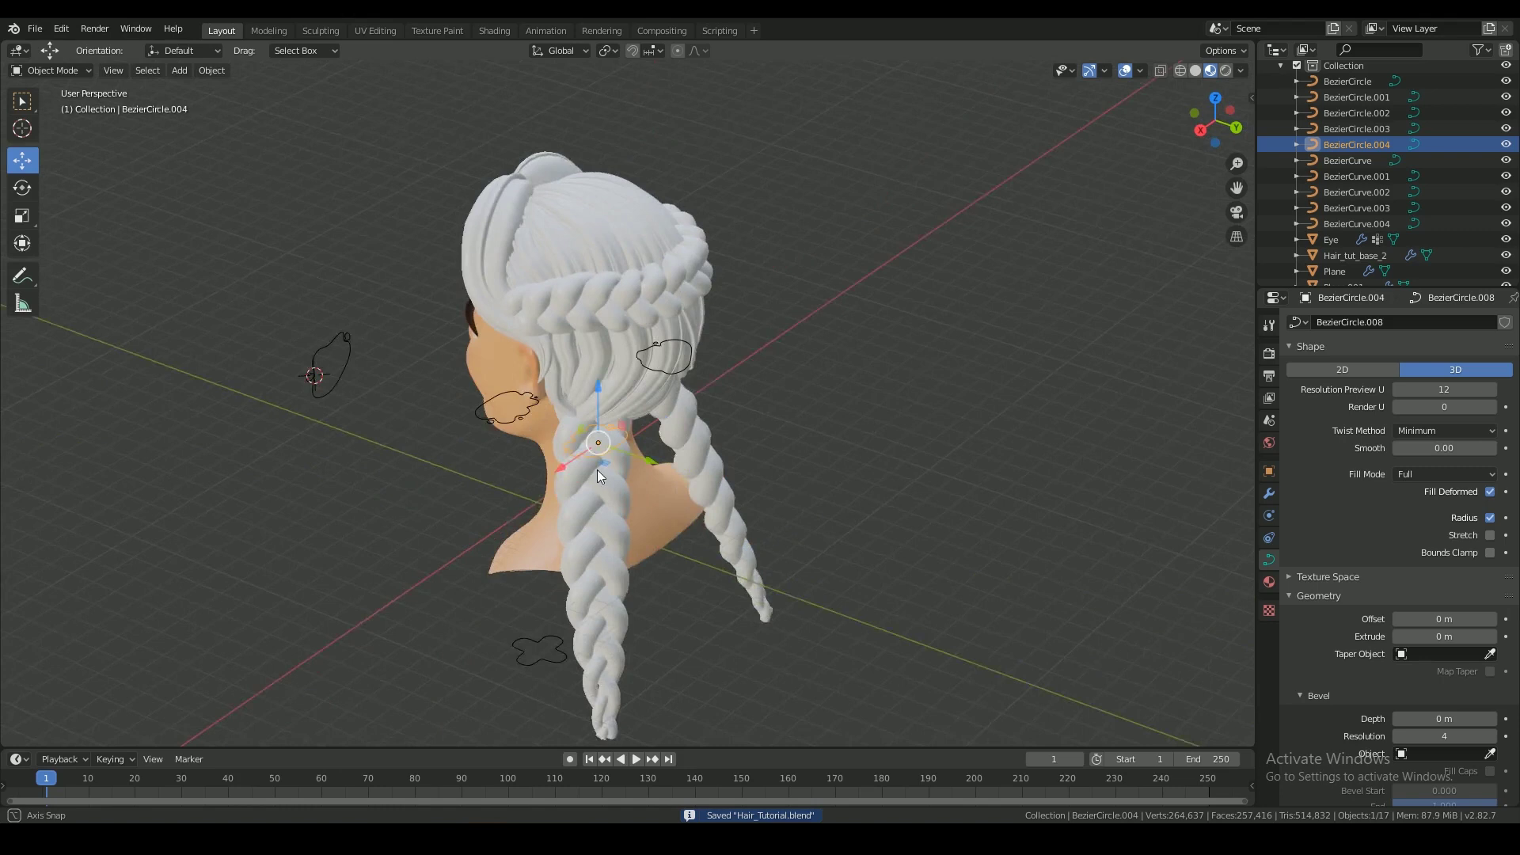
scroll(597, 475, "up", 2)
key("shift+a")
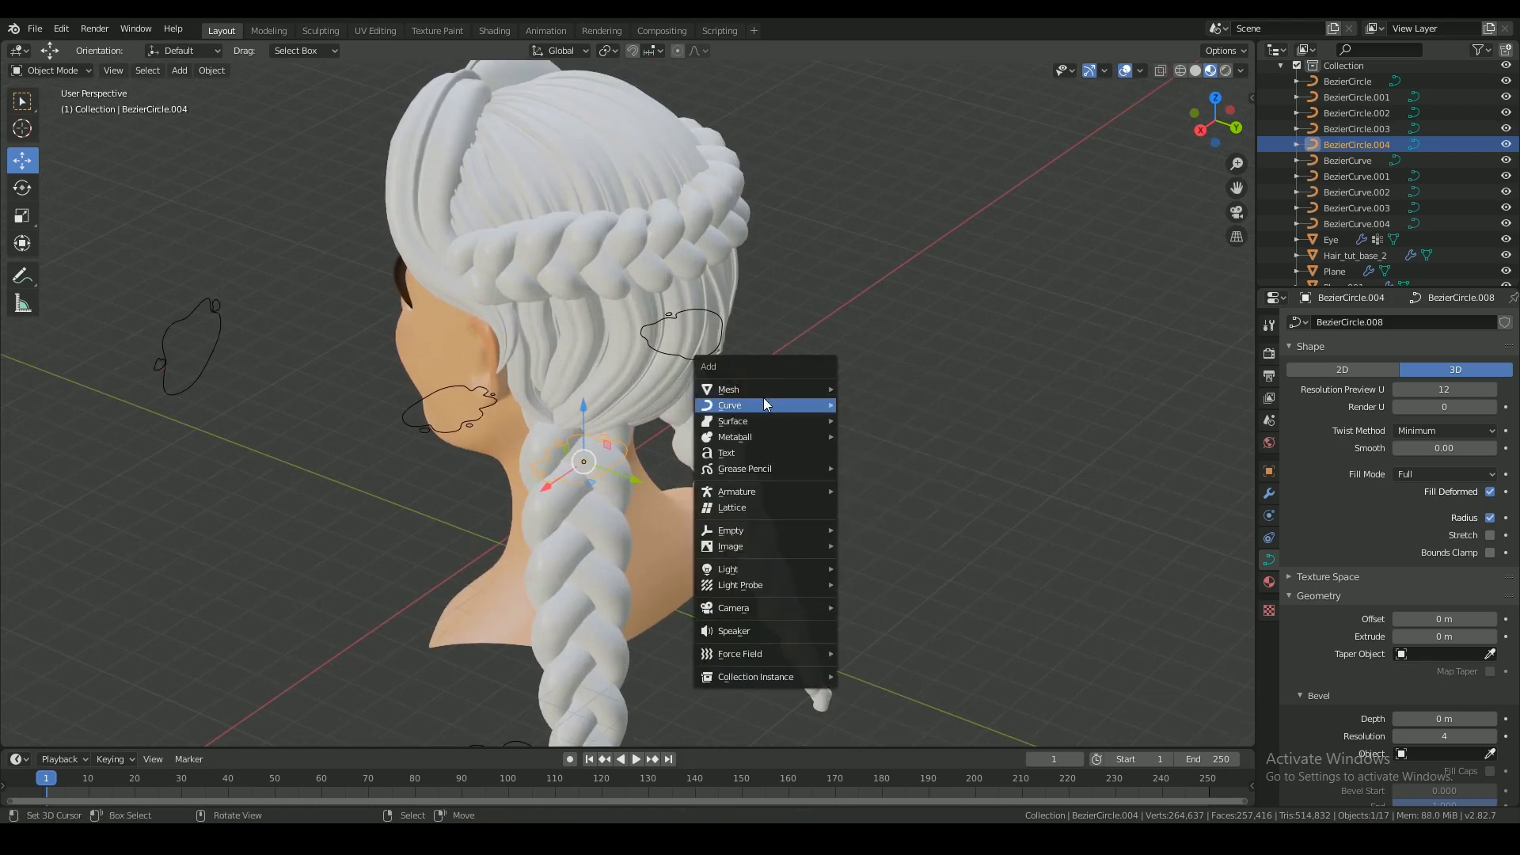
left_click(920, 444)
key("KP_7")
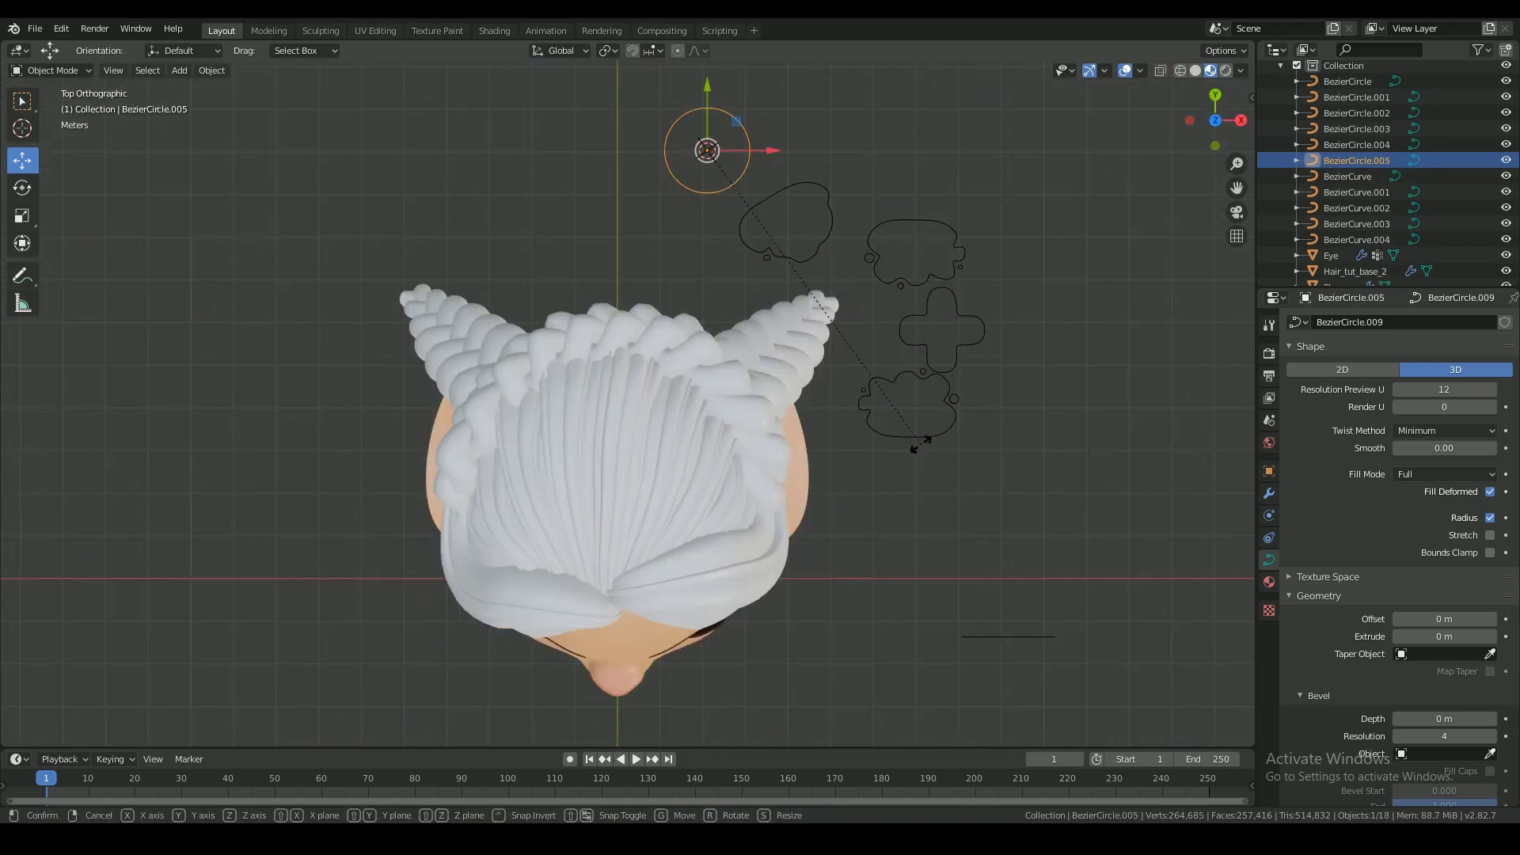
key("KP_3")
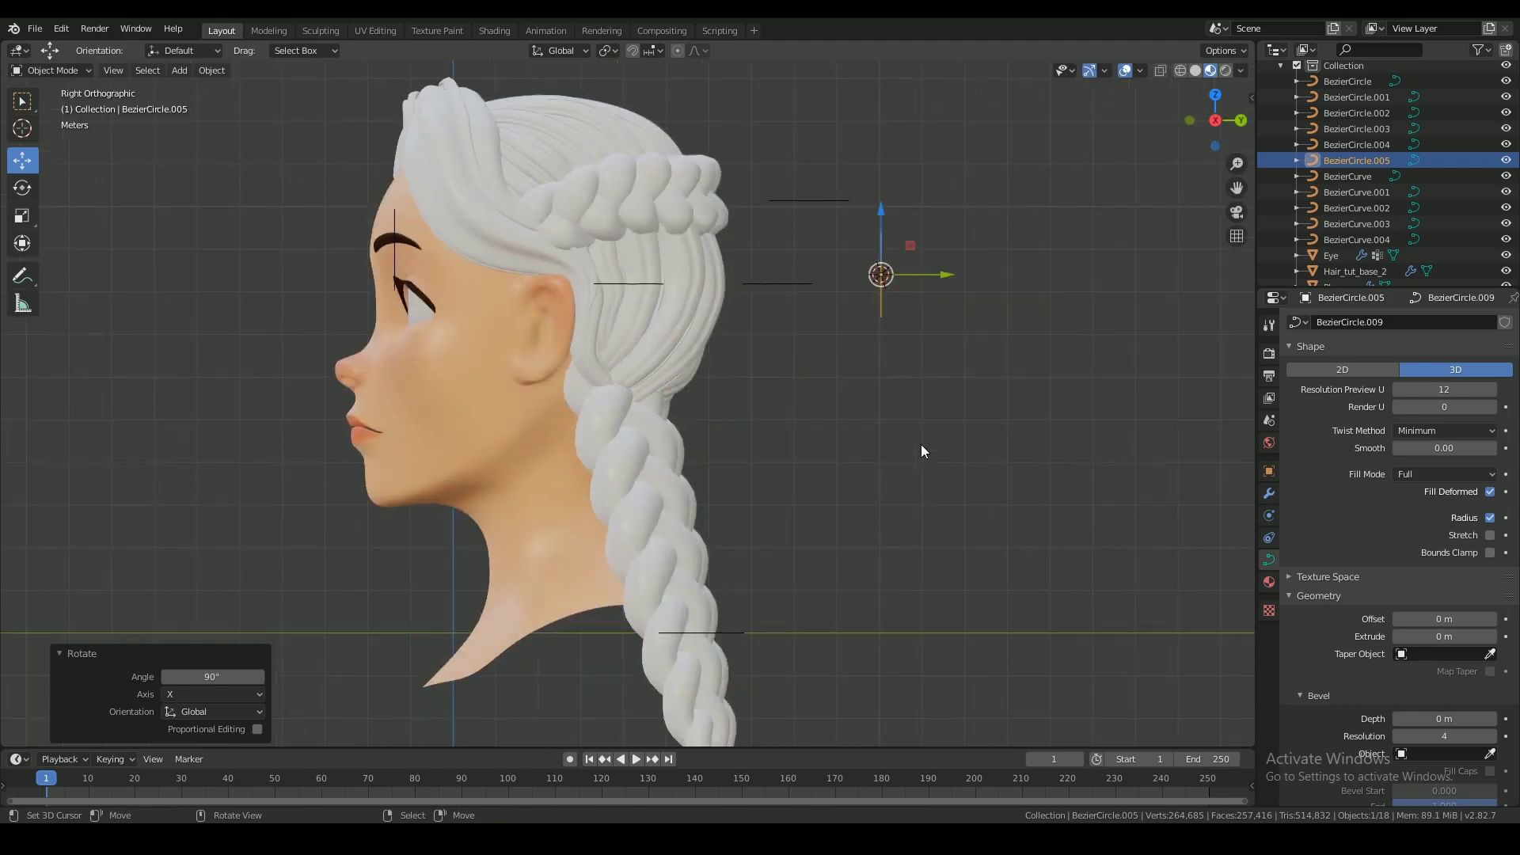
- Assign BezierCircle.005 as the bevel object of the left hanging braid, Plane.004
key("KP_1")
key("ctrl+KP_1")
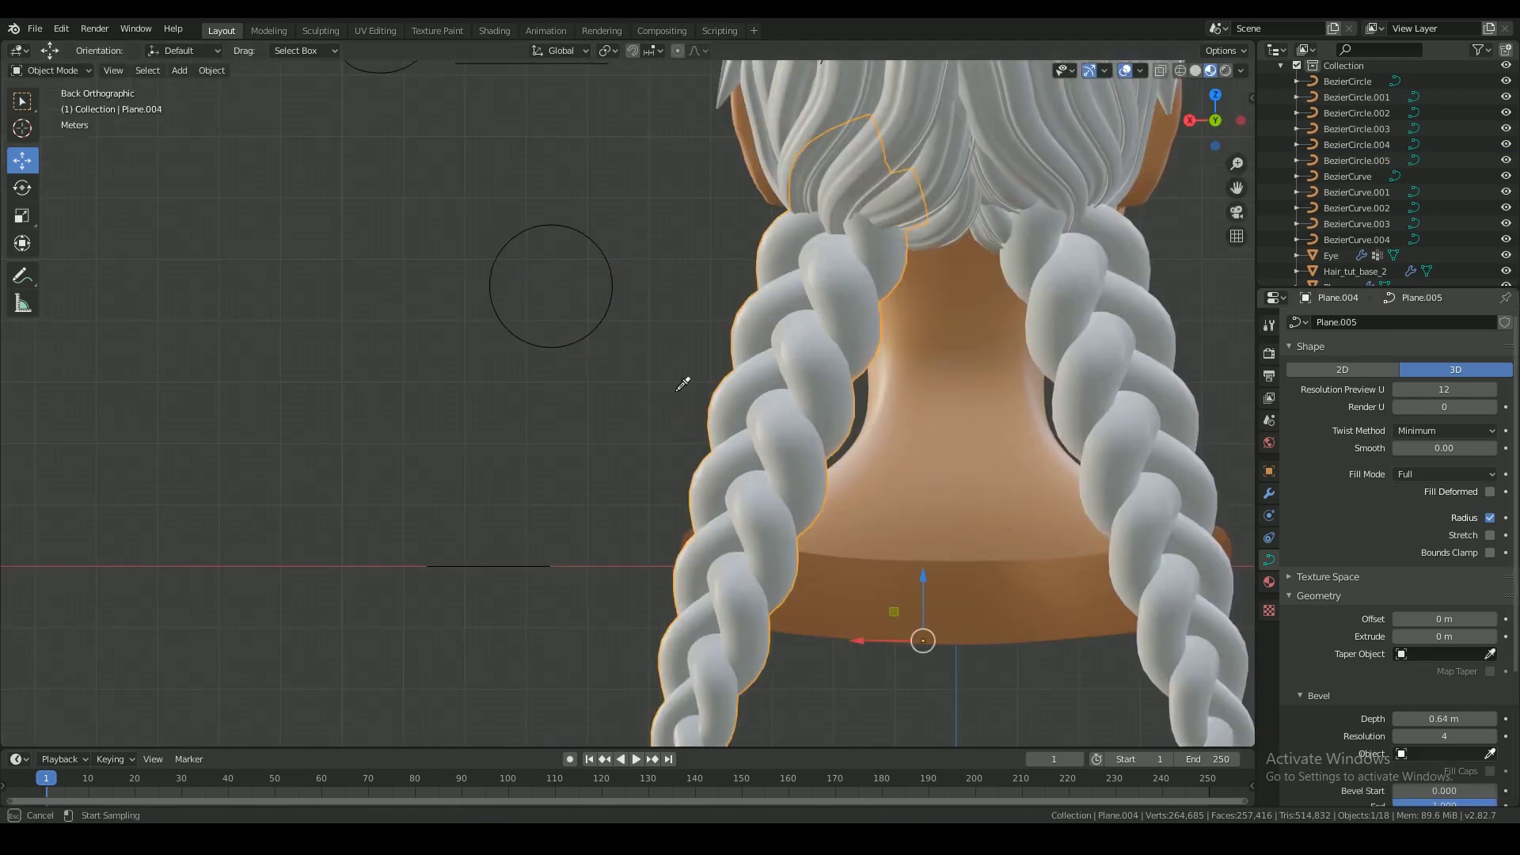
left_click(602, 324)
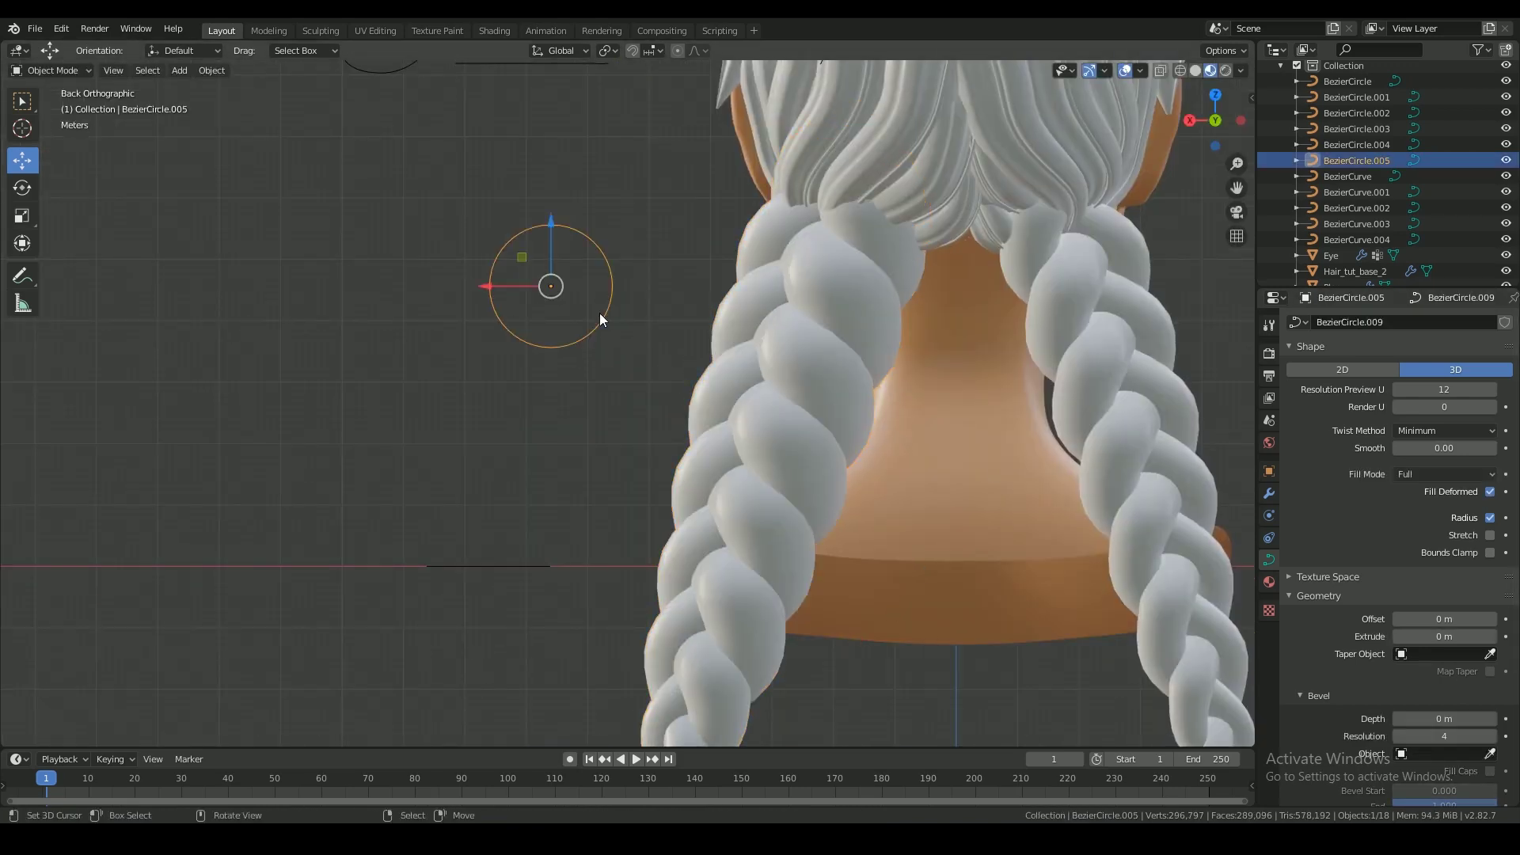
- Subdivide BezierCircle.005 with one cut and pull its right and lower points to form grooves in the braid
key("Tab")
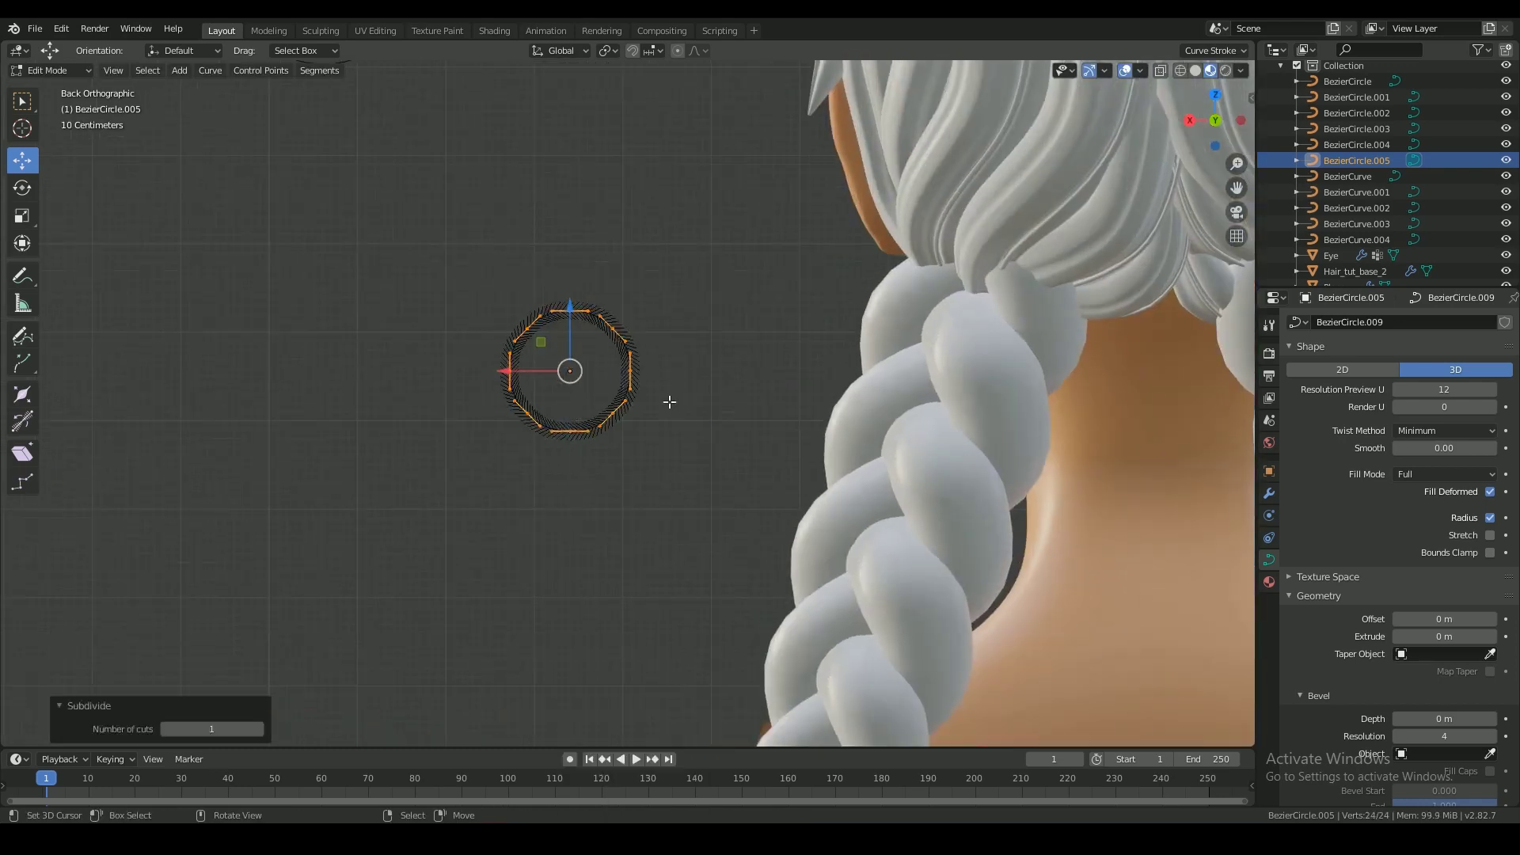
key("Tab")
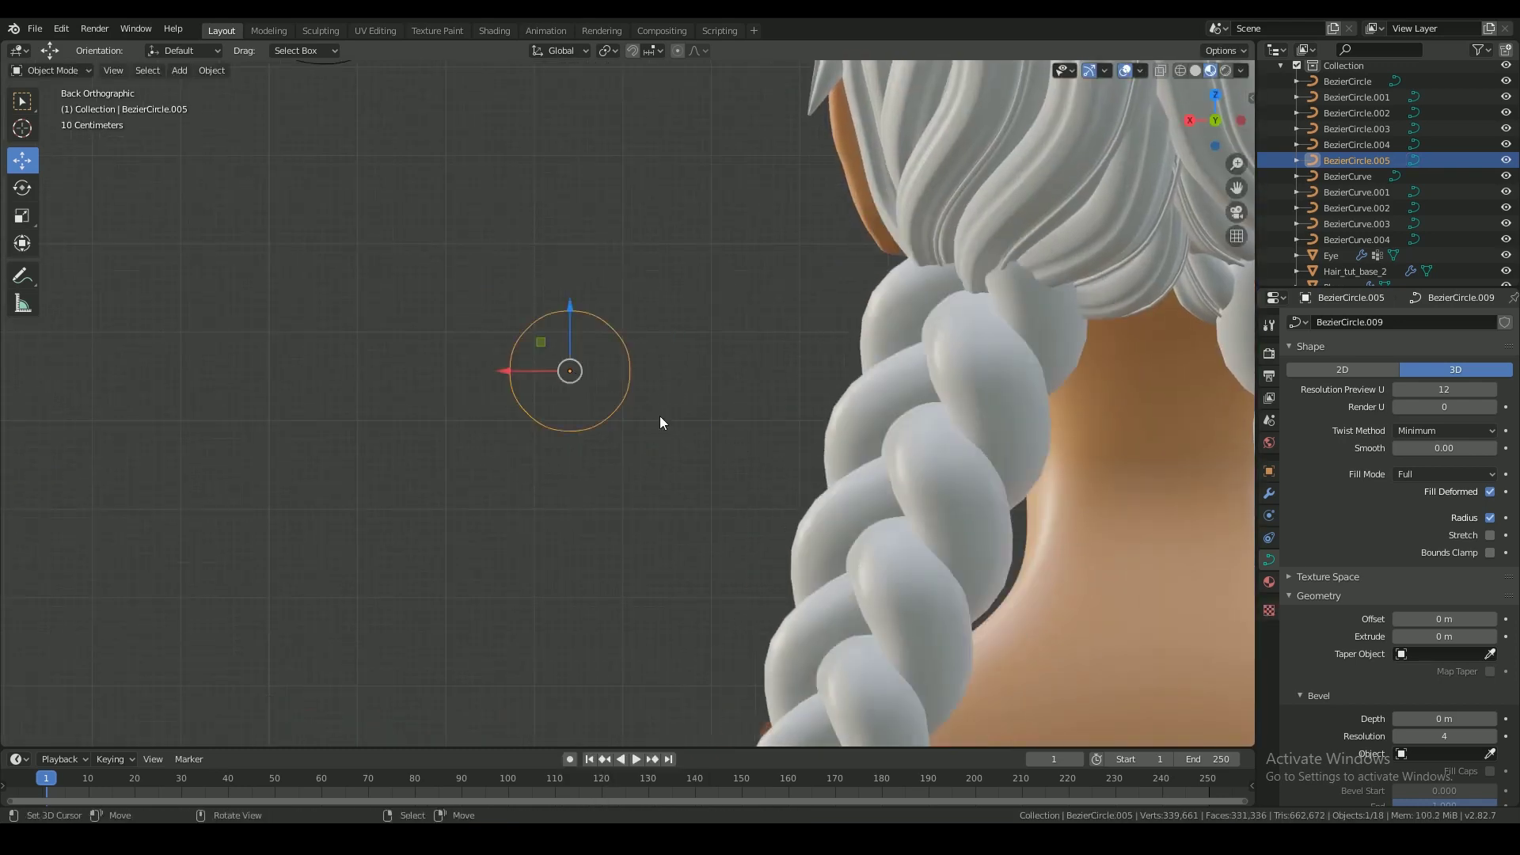
key("Tab")
scroll(603, 302, "up", 2)
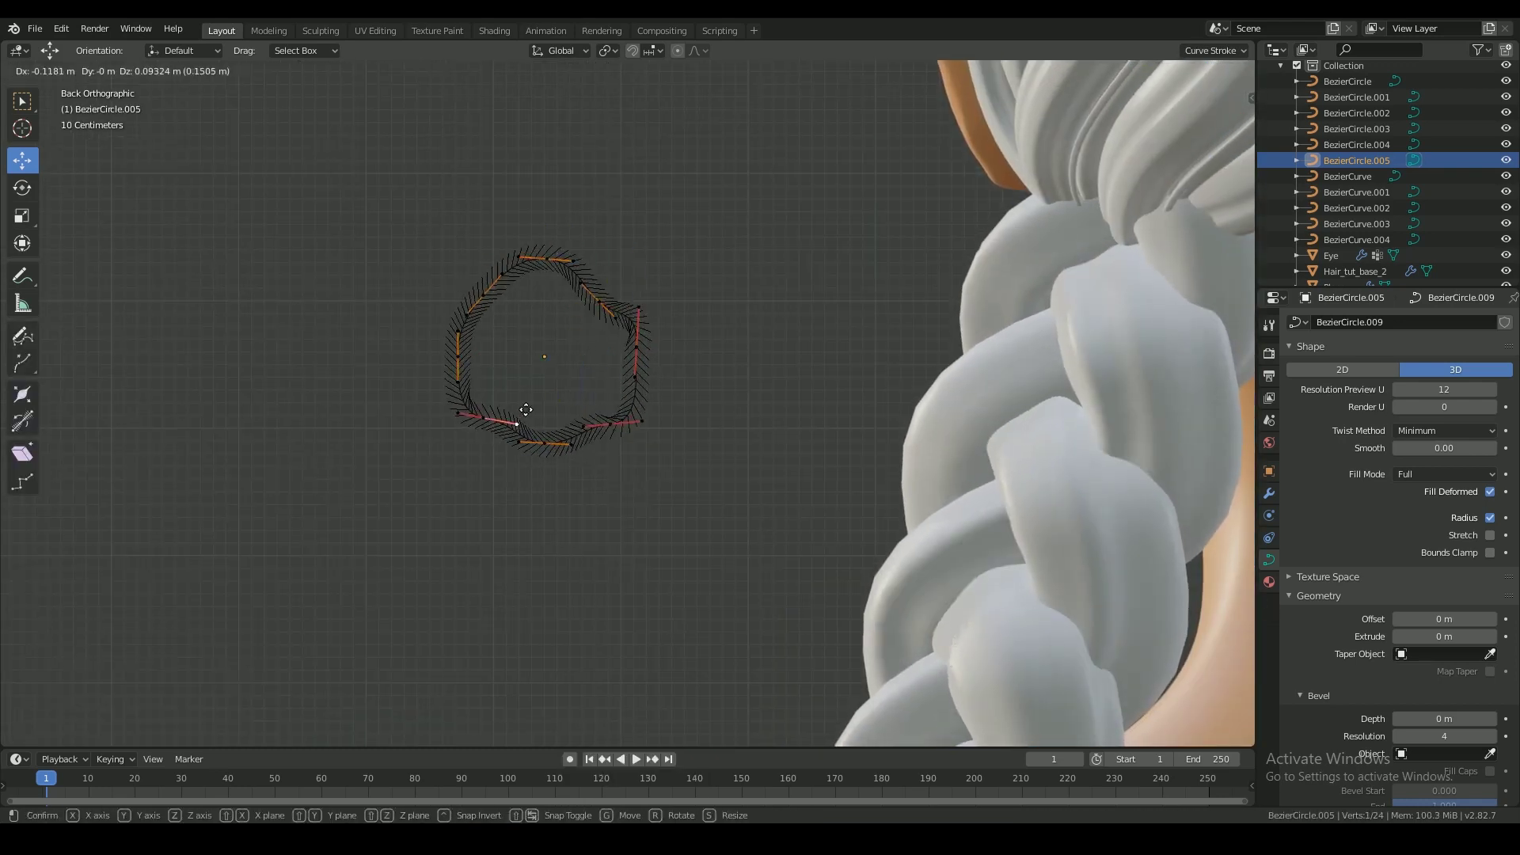
left_click(526, 409)
- Reshape the remaining sides of BezierCircle.005 in back view into a wavy outline
scroll(557, 364, "down", 4)
middle_click_drag(610, 384, 705, 461)
key("ctrl+KP_1")
scroll(644, 383, "up", 4)
scroll(693, 366, "down", 2)
key("g")
left_click(693, 365)
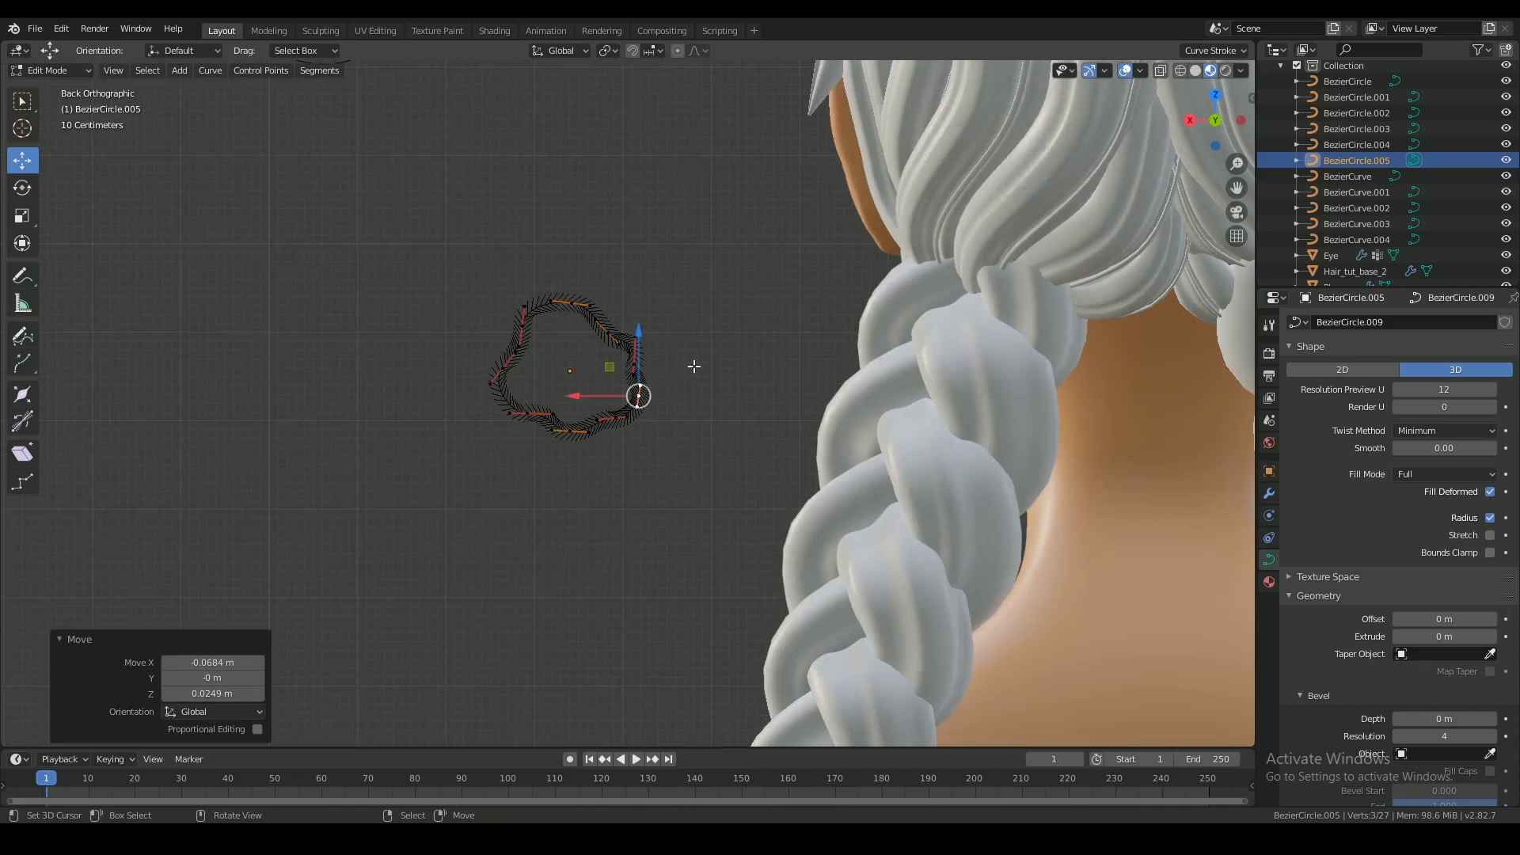
- Add a small circle rotated 90° about X to BezierCircle.005 and place it on the outline's lower-left edge
left_click(524, 413)
middle_click_drag(524, 412, 533, 370)
key("ctrl+KP_1")
key("shift+a")
key("r")
key("s")
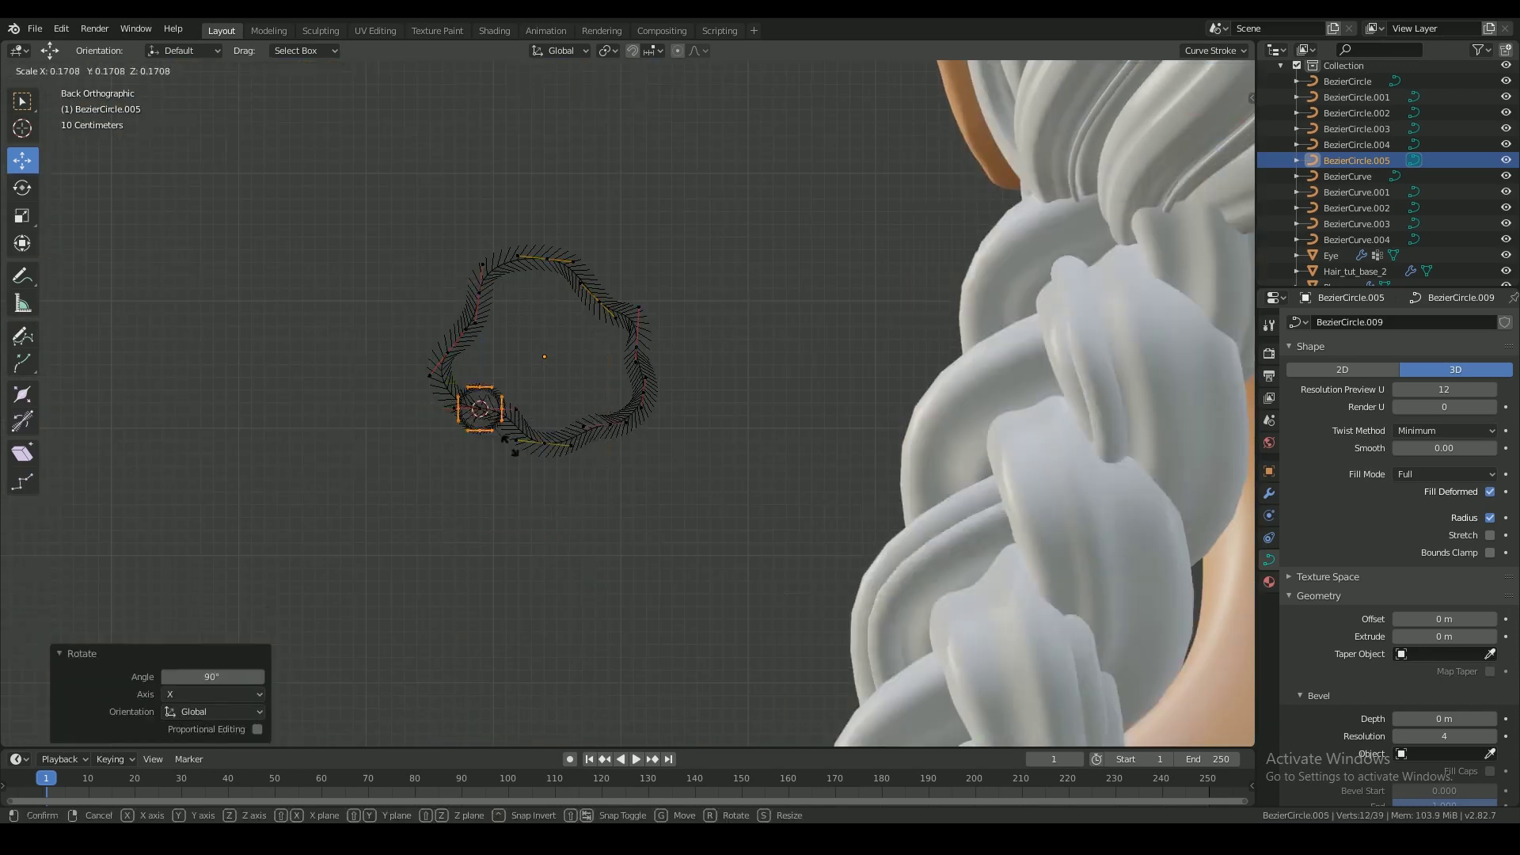
left_click(512, 479)
key("g")
left_click(520, 437)
- Place another small circle on the right edge of the BezierCircle.005 outline and scale it by 0.752
left_click(616, 309)
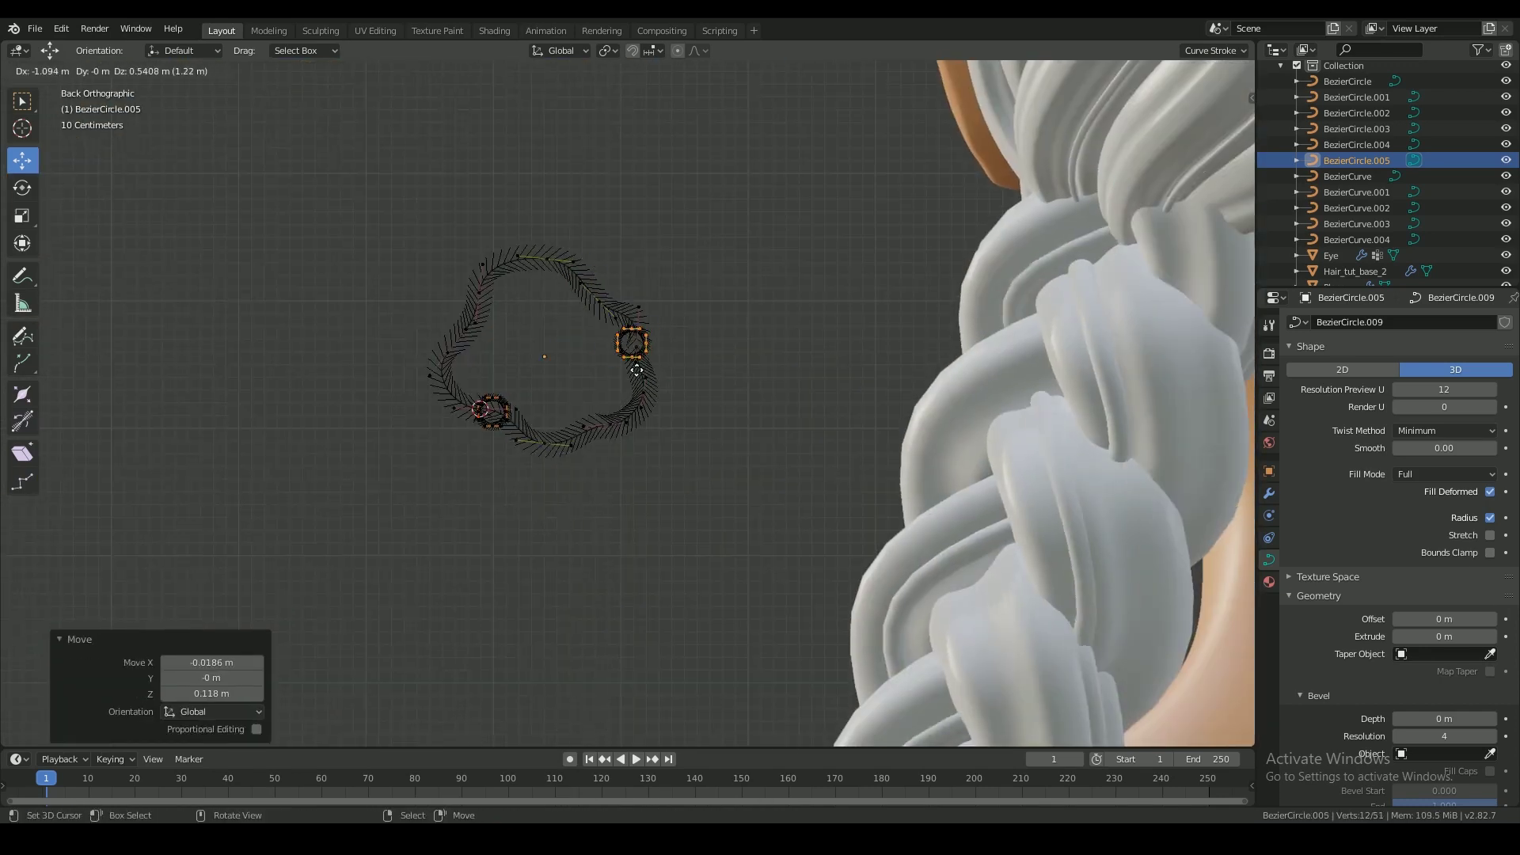
left_click(646, 323)
scroll(649, 332, "up", 3)
key("s")
left_click(742, 295)
- Duplicate the small circle and move the copy to the upper-left edge of the BezierCircle.005 outline in back view
scroll(742, 298, "down", 7)
middle_click_drag(736, 317, 882, 396)
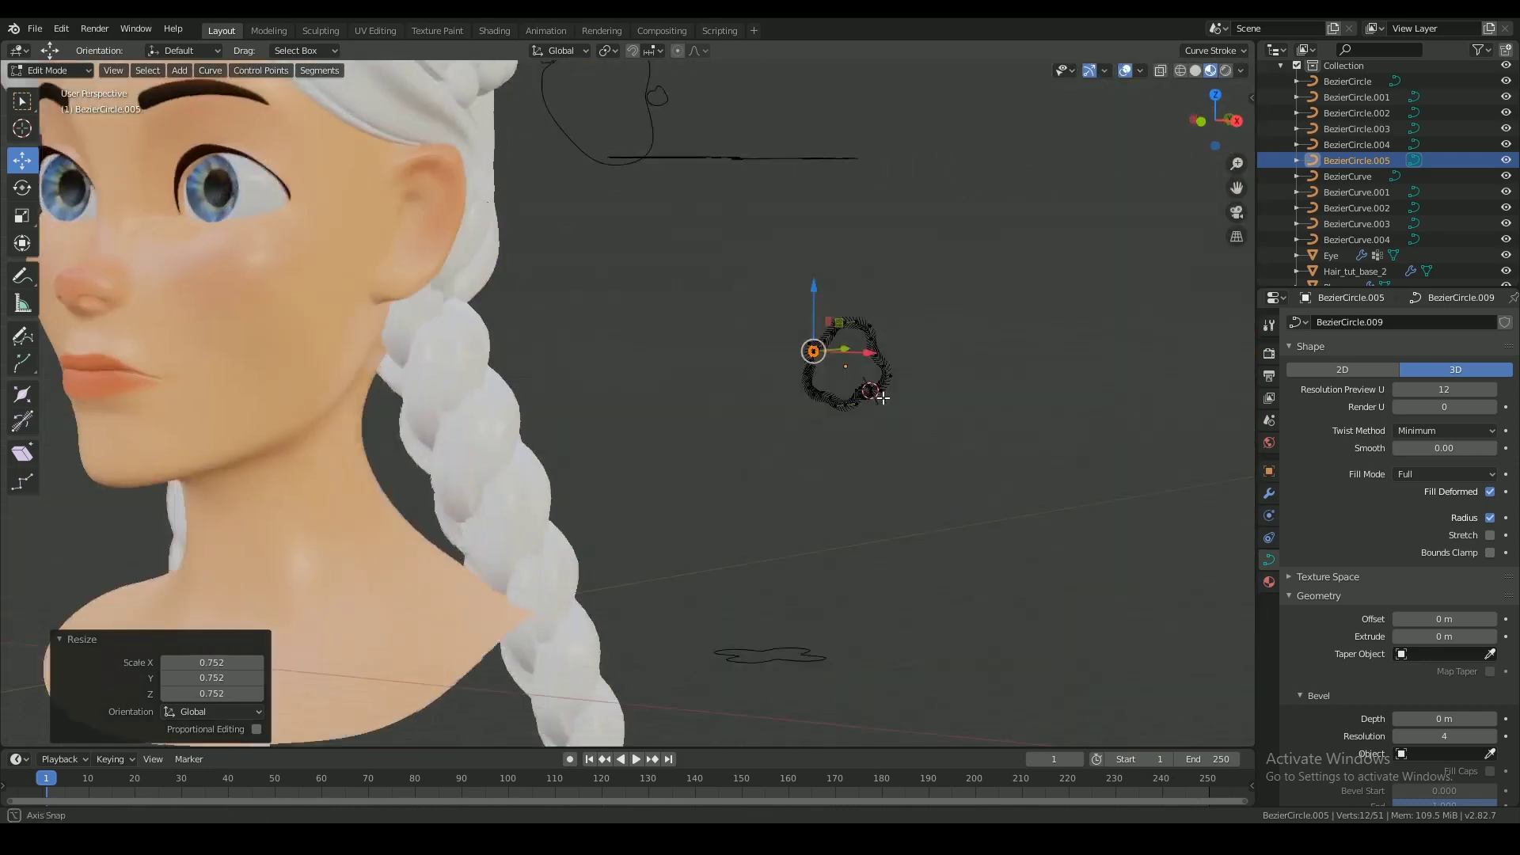
key("KP_1")
key("shift+d")
left_click(881, 269)
middle_click_drag(882, 269, 563, 366)
key("ctrl+KP_1")
key("g")
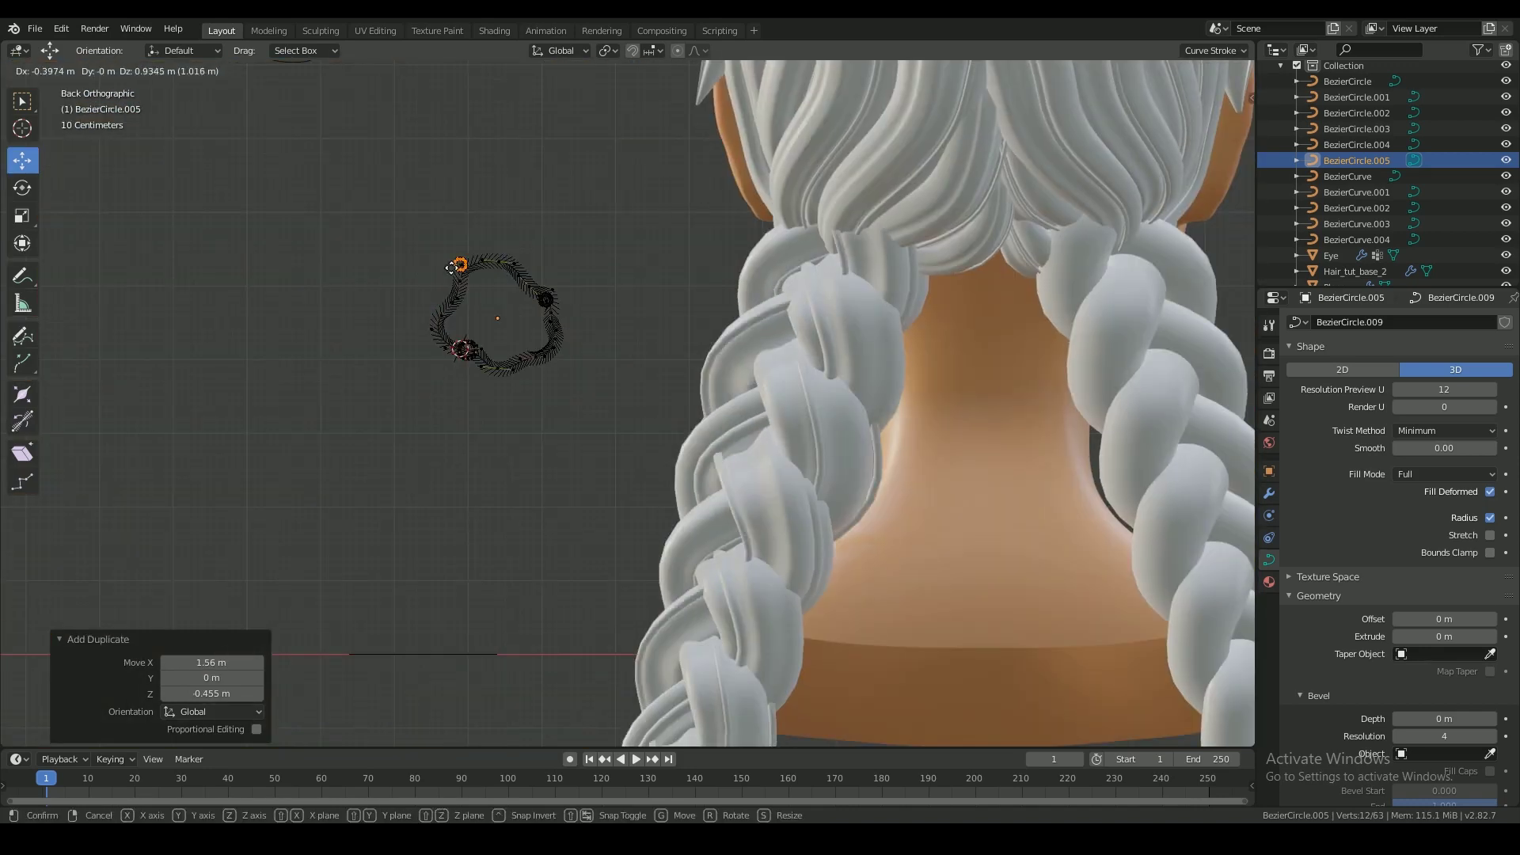
left_click(467, 269)
- Scale the duplicated small circle by 0.677 and save the file
middle_click_drag(467, 269, 610, 317)
key("s")
key("alt+s")
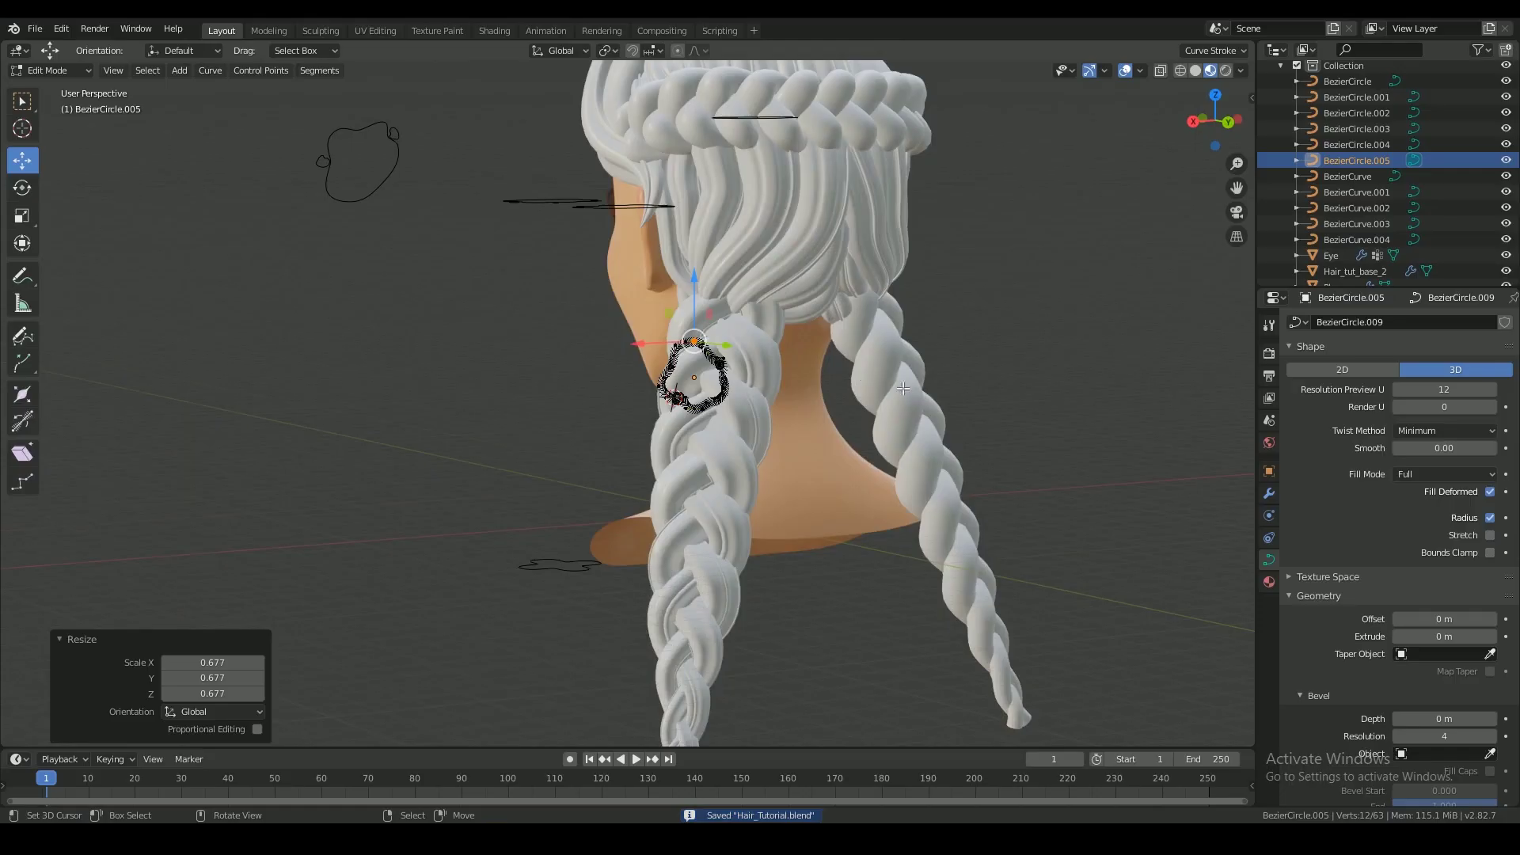
- Assign BezierCircle.005 as the bevel object of the right hanging braid, Plane.005, and save the file
left_click(899, 383)
left_click(1489, 753)
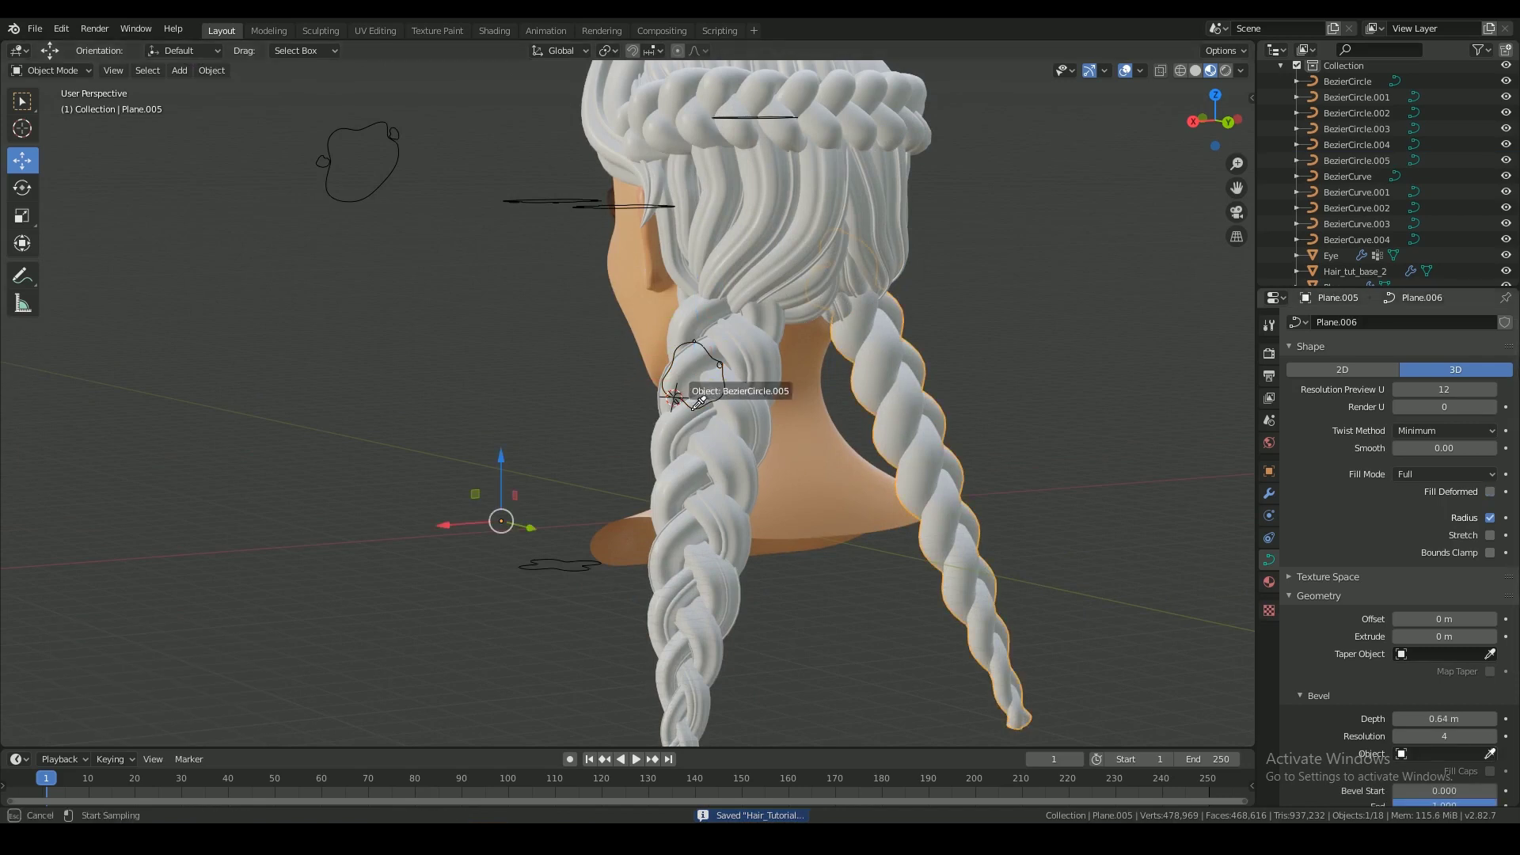
middle_click_drag(691, 405, 723, 488)
key("ctrl+s")
- Shift the end points of the crown braid, Plane.002, toward the front hair above the left ear using proportional editing
scroll(642, 406, "up", 2)
scroll(668, 473, "up", 3)
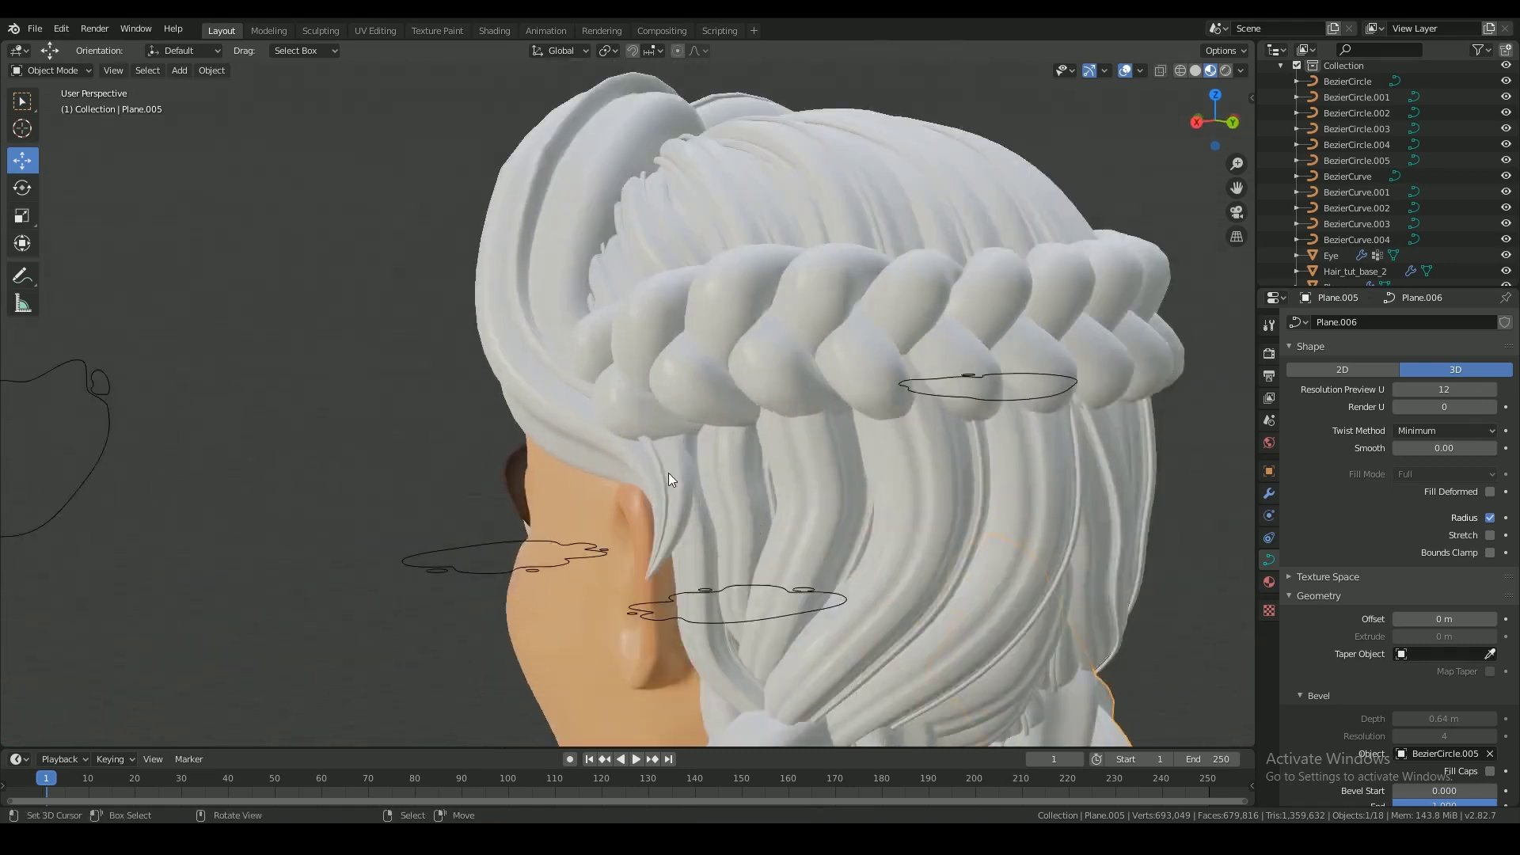
left_click(668, 473)
key("Tab")
scroll(668, 472, "up", 3)
left_click_drag(606, 395, 607, 369)
middle_click_drag(608, 369, 584, 311)
left_click_drag(584, 311, 573, 316)
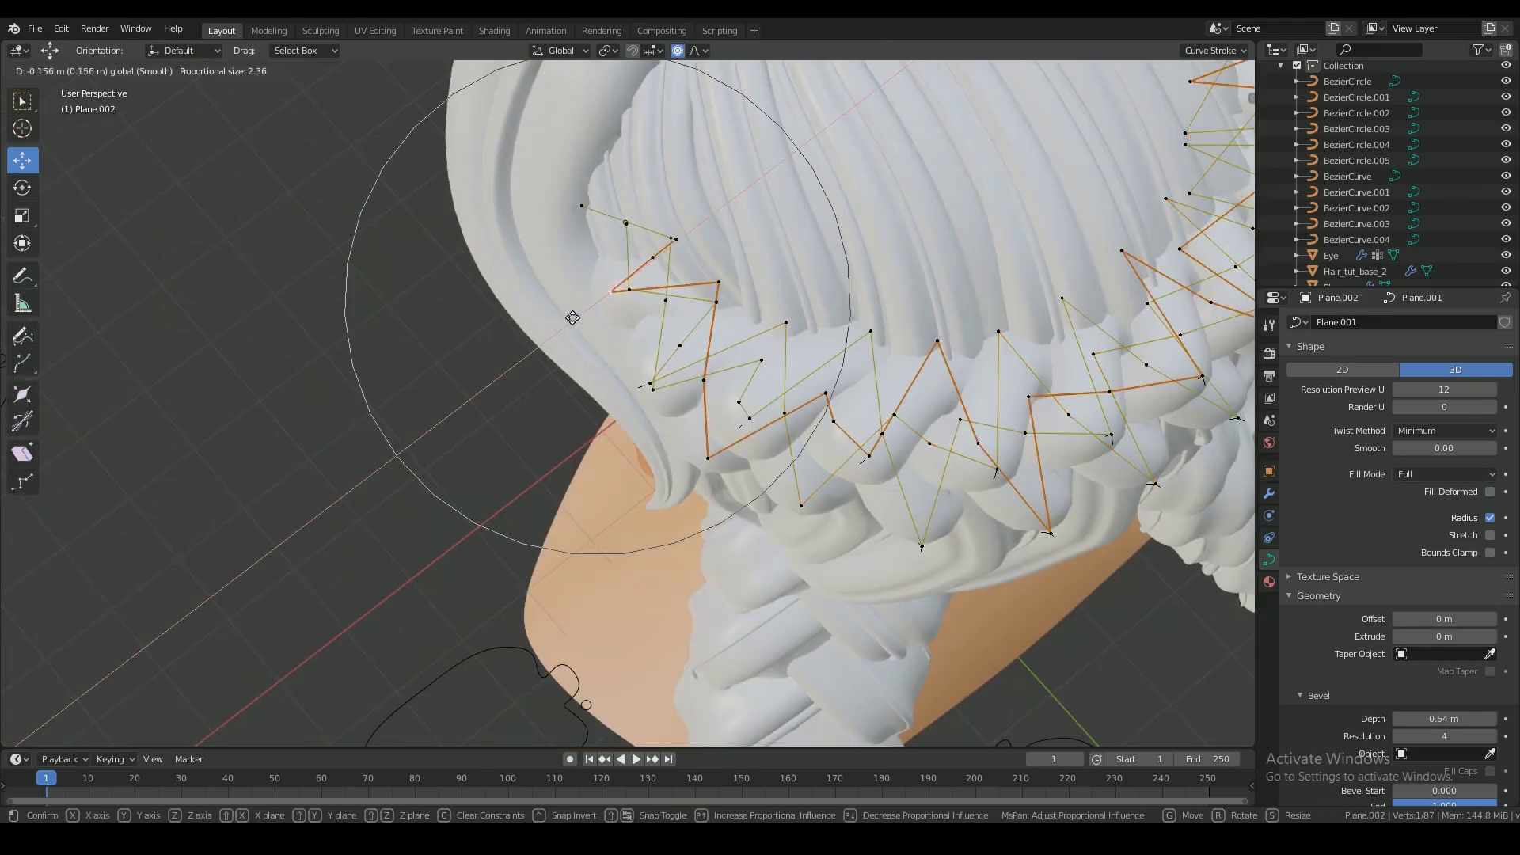
- Adjust the crown braid's left end again so it tucks closer behind the front hair
middle_click_drag(573, 316, 731, 436)
key("Tab")
key("Tab")
left_click_drag(501, 382, 507, 385)
key("Tab")
middle_click_drag(506, 385, 649, 347)
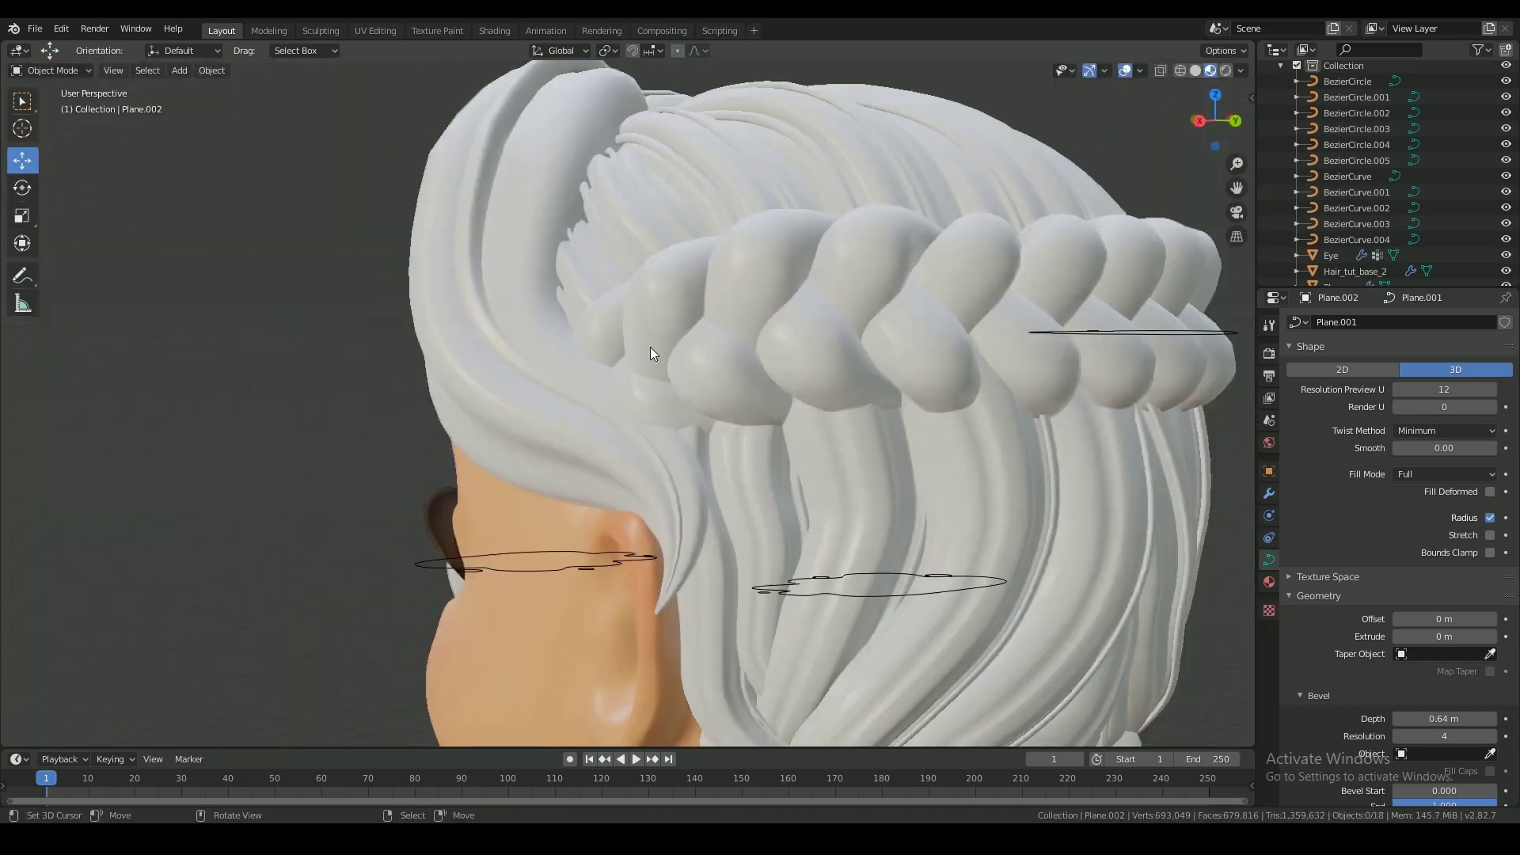
- Fine-tune the crown braid's end points above the left ear and save the file
key("Tab")
left_click_drag(586, 414, 577, 414)
key("ctrl+s")
middle_click_drag(577, 414, 739, 403)
right_click(632, 288)
key("Tab")
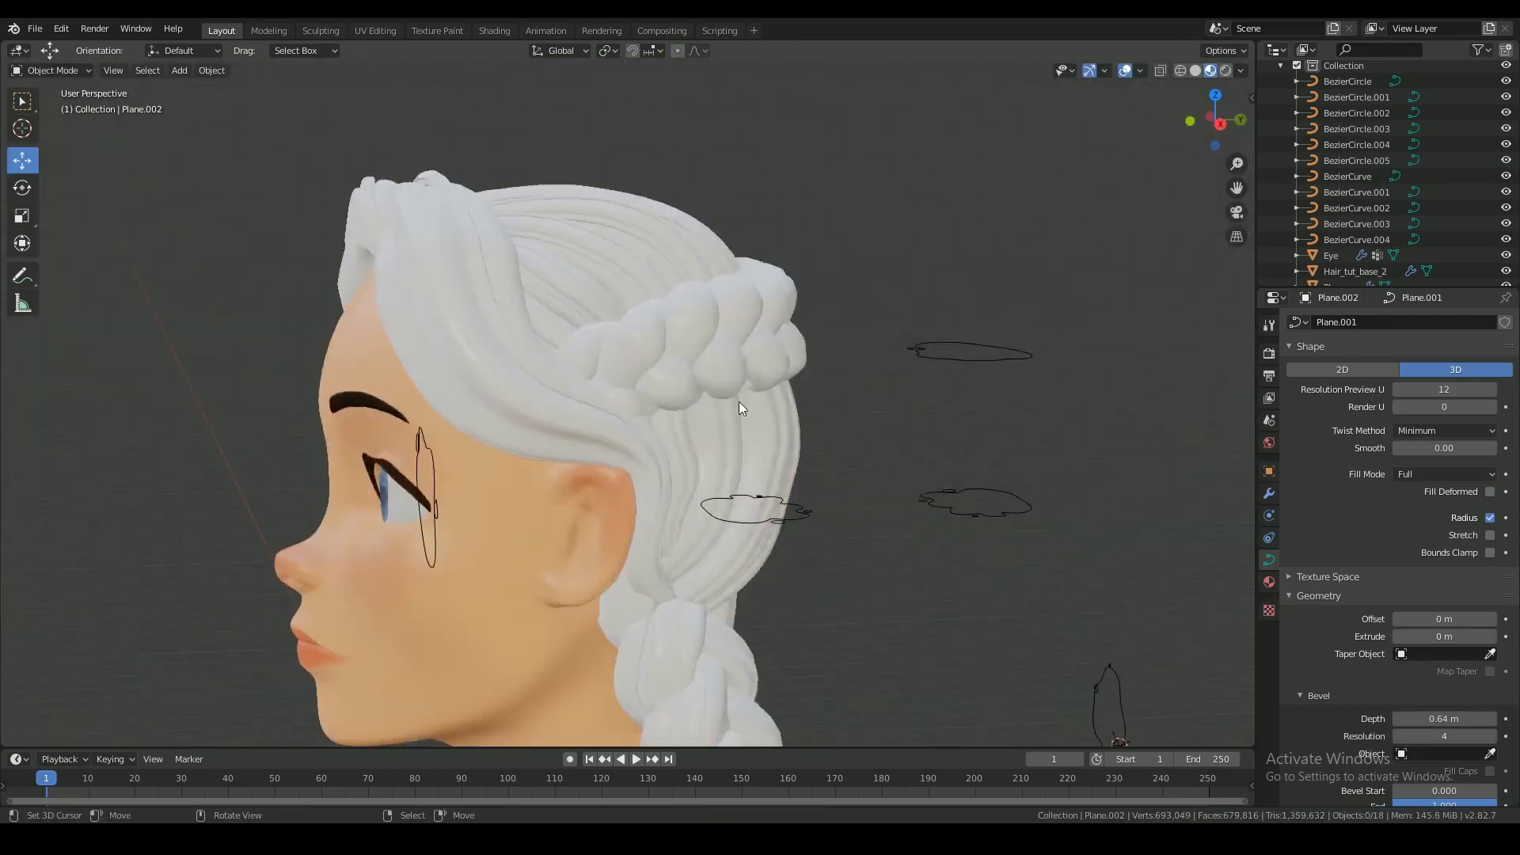
- Save the file and nudge a control point of the front hair strands
key("KP_3")
scroll(701, 470, "down", 3)
key("ctrl+s")
scroll(700, 470, "up", 8)
right_click(781, 424)
key("Tab")
left_click_drag(694, 244, 692, 245)
middle_click_drag(692, 246, 546, 375)
- Move further control points of the front hair strands to refine their shape around the forehead
right_click(844, 383)
left_click_drag(854, 429, 856, 437)
right_click_drag(735, 371, 754, 407)
middle_click_drag(753, 407, 782, 387)
scroll(782, 387, "down", 4)
key("Tab")
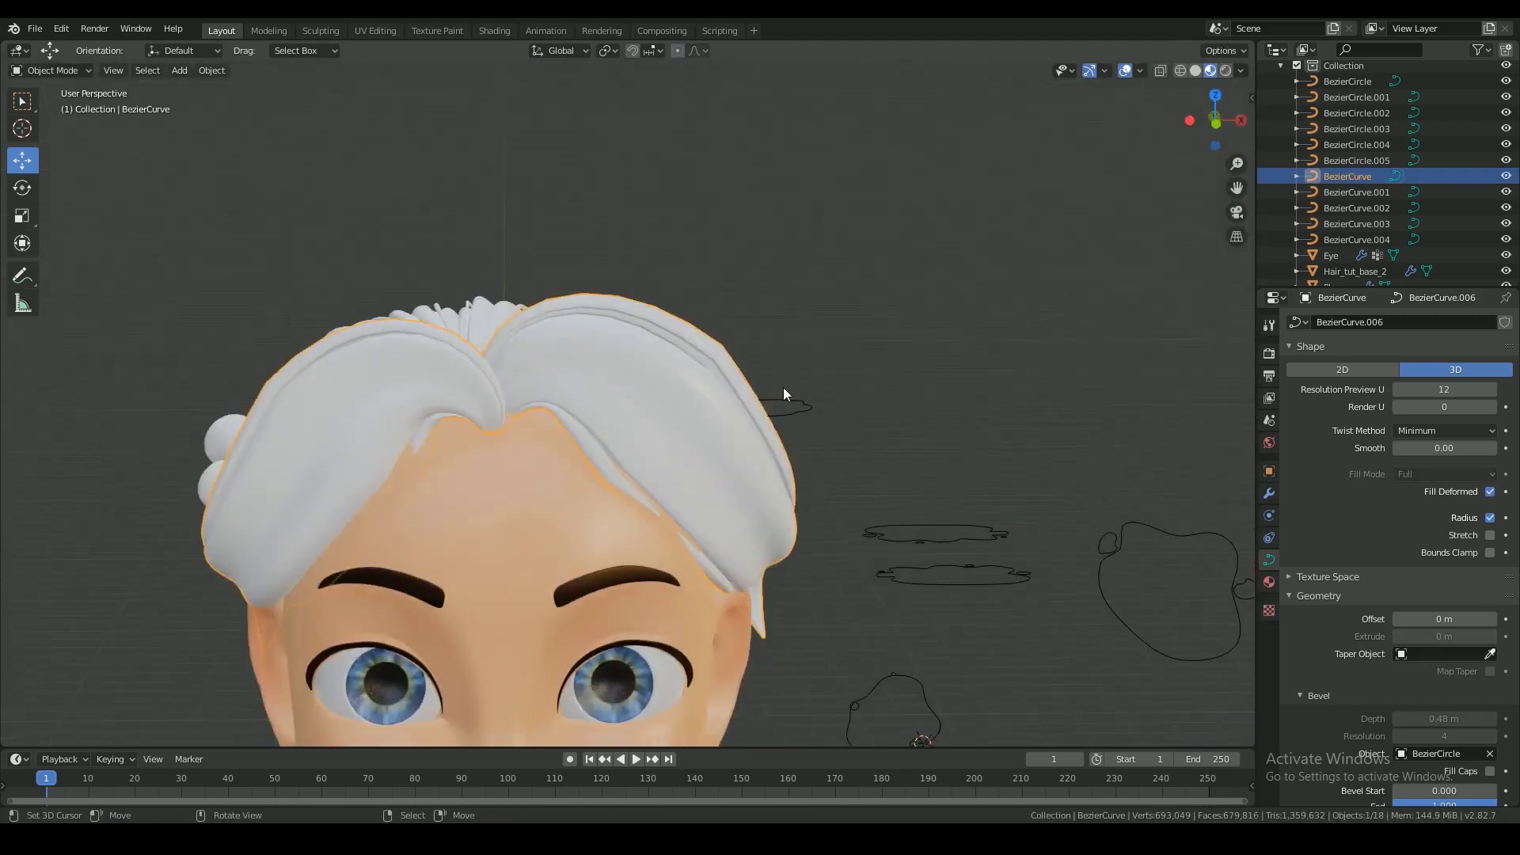
- Shift a control point of the front hair strands in side view
key("KP_3")
scroll(782, 387, "up", 5)
key("Tab")
right_click_drag(650, 428, 639, 428)
left_click(639, 428)
middle_click_drag(639, 428, 775, 382)
key("Tab")
- Move a front point of the top hair strands, BezierCurve.002, toward the parting in top view using proportional editing
right_click(776, 381)
key("Tab")
key("KP_7")
right_click_drag(491, 290, 492, 306)
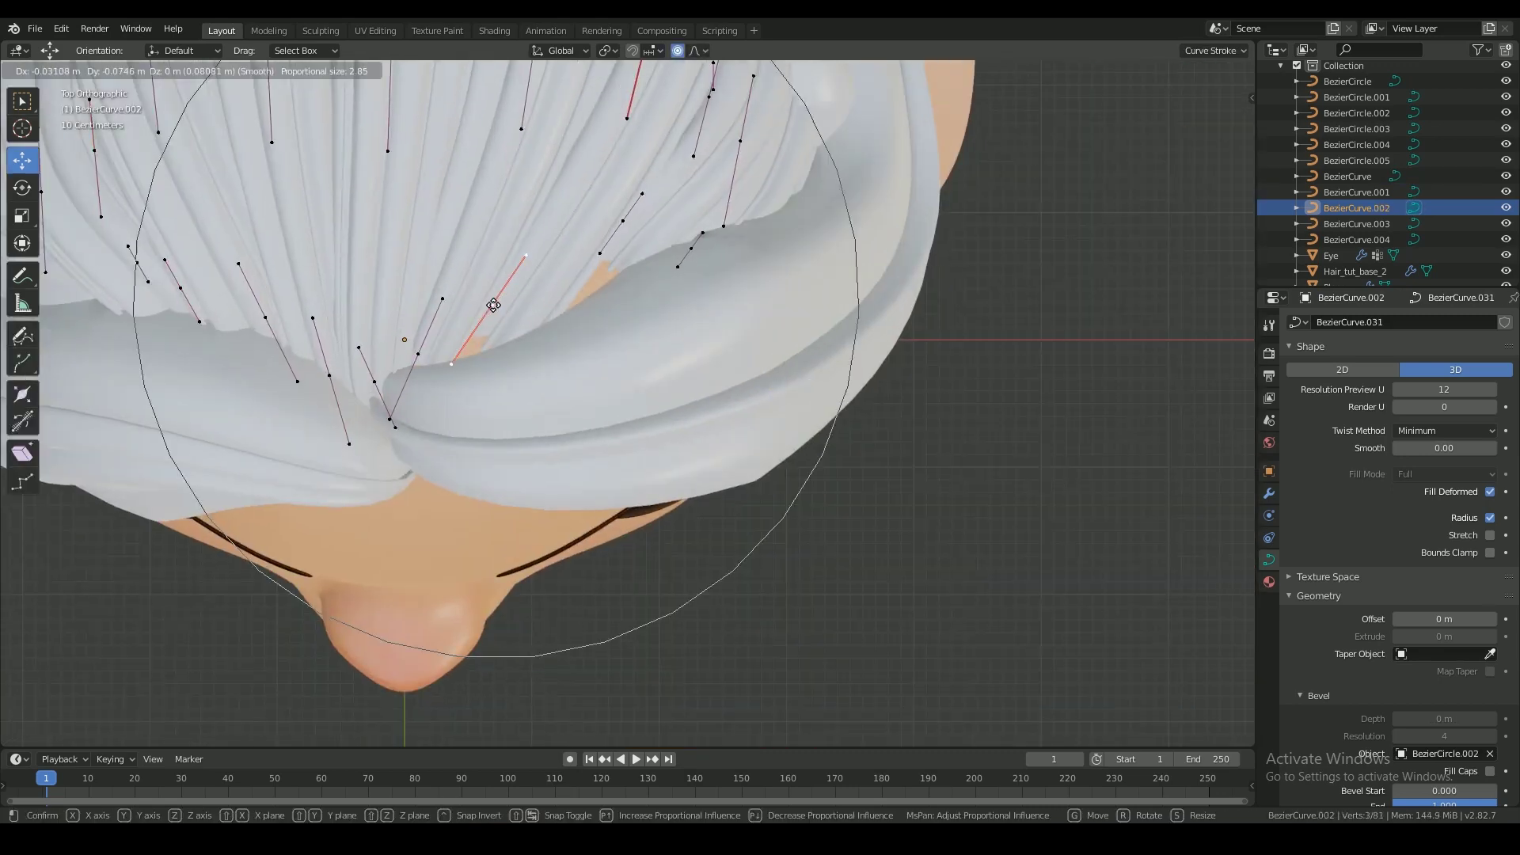
middle_click_drag(491, 316, 704, 471)
- Adjust more front points of the top hair strands to close the scalp gap, and save the file
right_click_drag(751, 384, 736, 353)
middle_click_drag(736, 353, 733, 378)
right_click_drag(733, 378, 716, 396)
scroll(716, 395, "down", 3)
middle_click_drag(716, 396, 863, 396)
key("Tab")
key("alt+a")
key("ctrl+s")
- Assign BezierCircle.005 as the bevel object of the crown braid, Plane.002
right_click(842, 179)
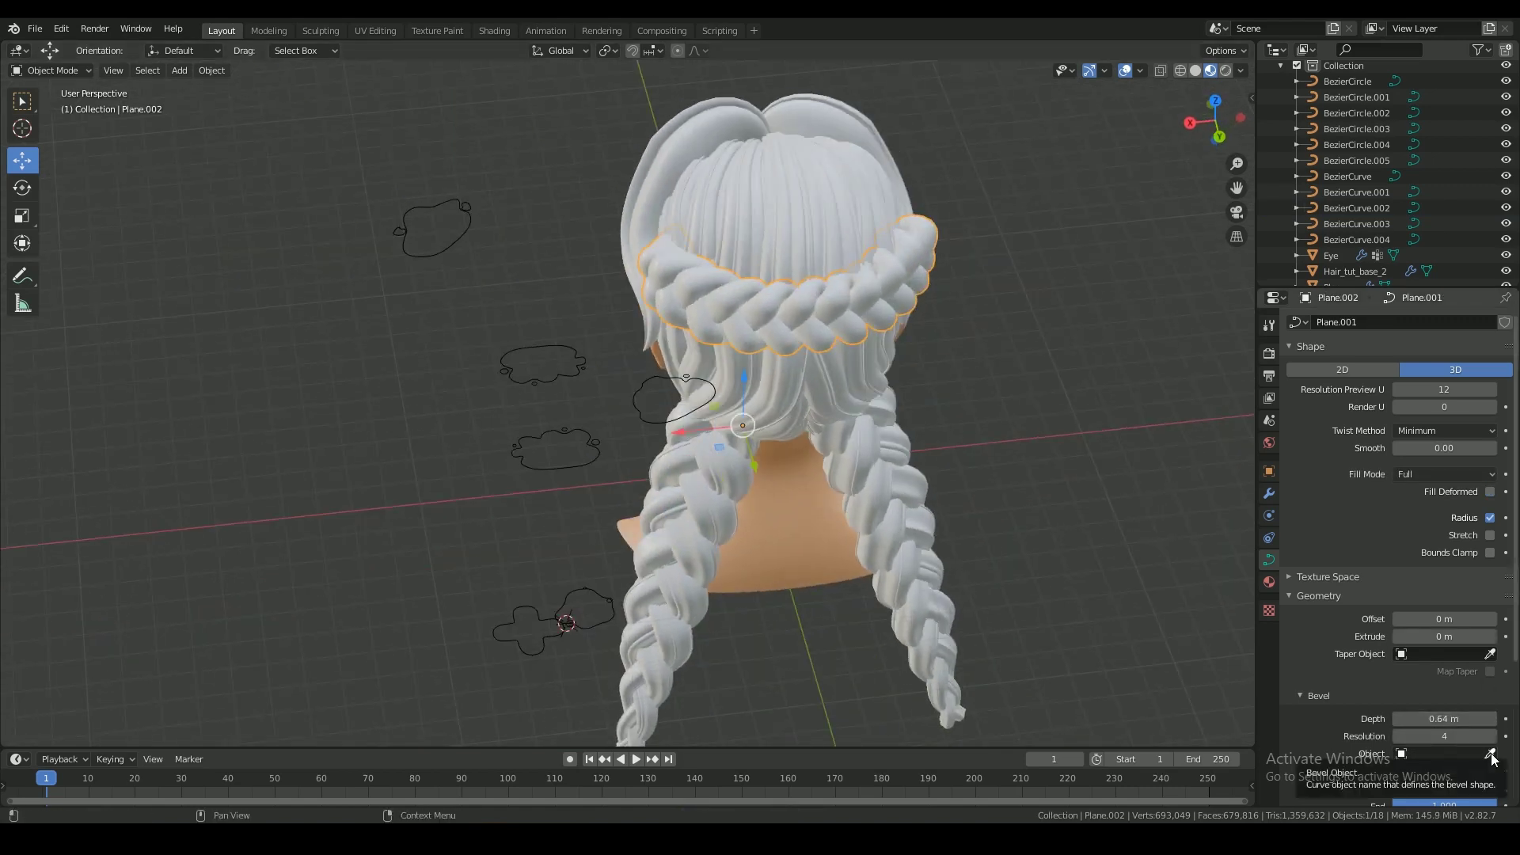
left_click(634, 399)
middle_click_drag(634, 399, 863, 453)
scroll(864, 457, "up", 4)
scroll(863, 449, "down", 3)
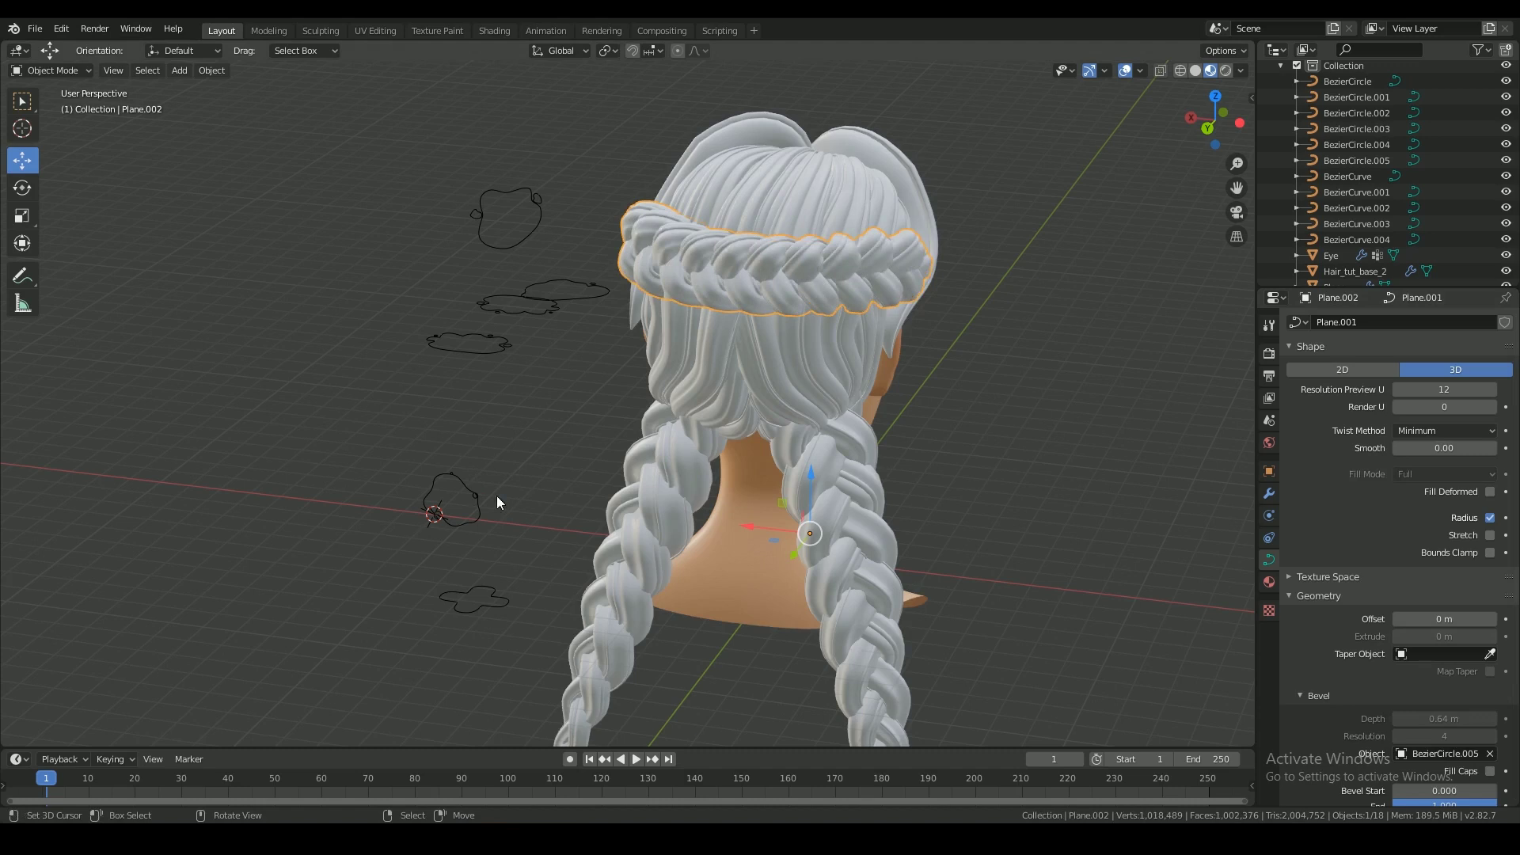
- Reposition the end of the crown braid above the ear using proportional editing
middle_click_drag(663, 481, 552, 437)
right_click(1002, 364)
middle_click_drag(999, 366, 950, 408)
scroll(736, 340, "up", 4)
middle_click_drag(736, 332, 469, 445, "shift")
middle_click_drag(592, 437, 532, 457)
scroll(526, 460, "up", 1)
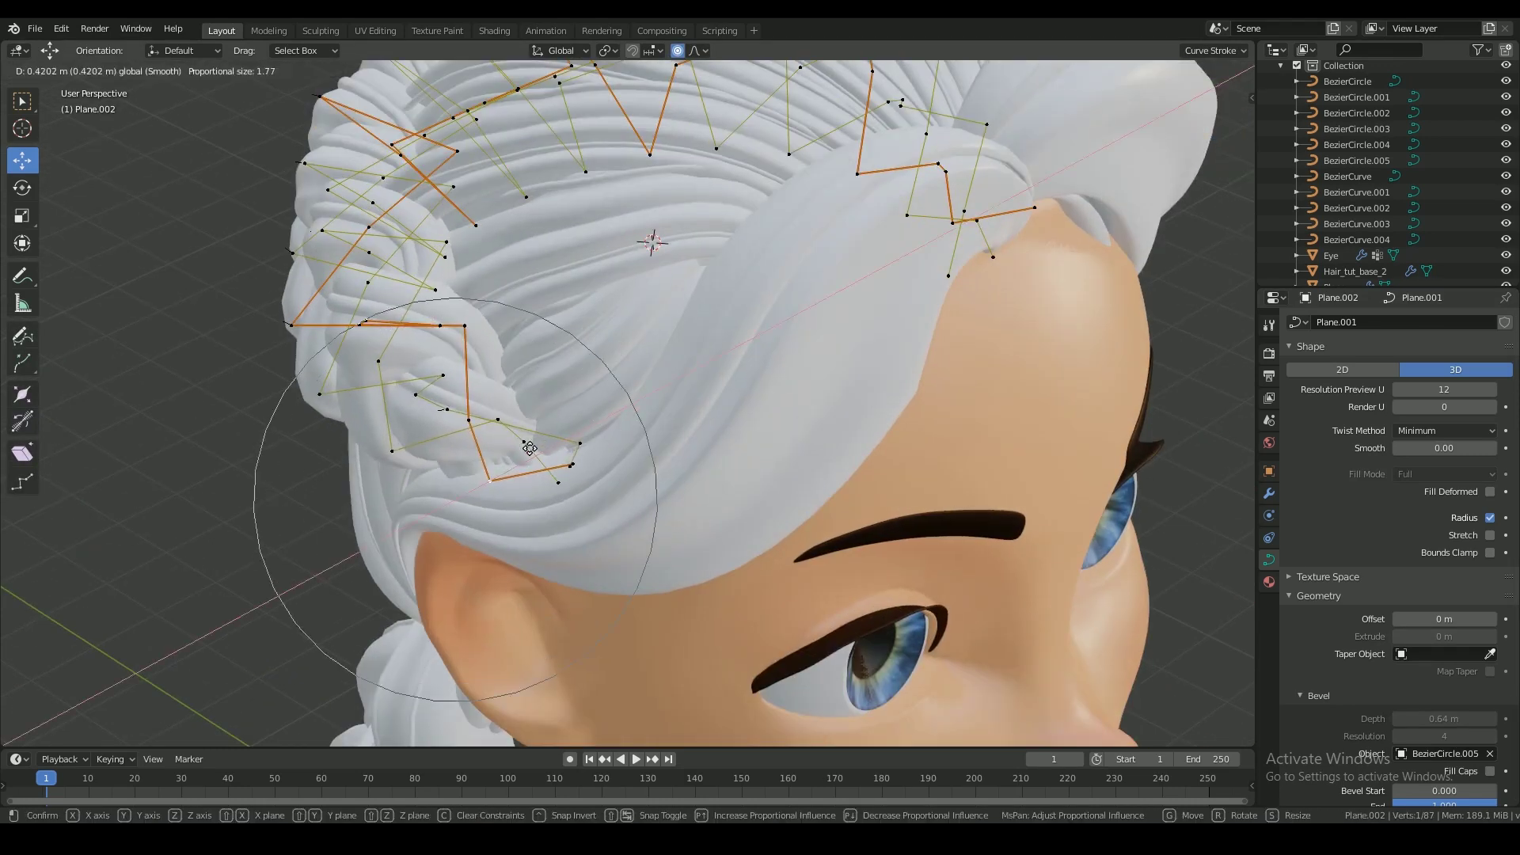
left_click_drag(529, 448, 534, 446)
right_click(558, 482)
key("Tab")
- Shift a control point on the opposite side of the crown braid using proportional editing
scroll(681, 467, "down", 7)
middle_click_drag(697, 467, 632, 405)
key("KP_1")
scroll(720, 393, "up", 4)
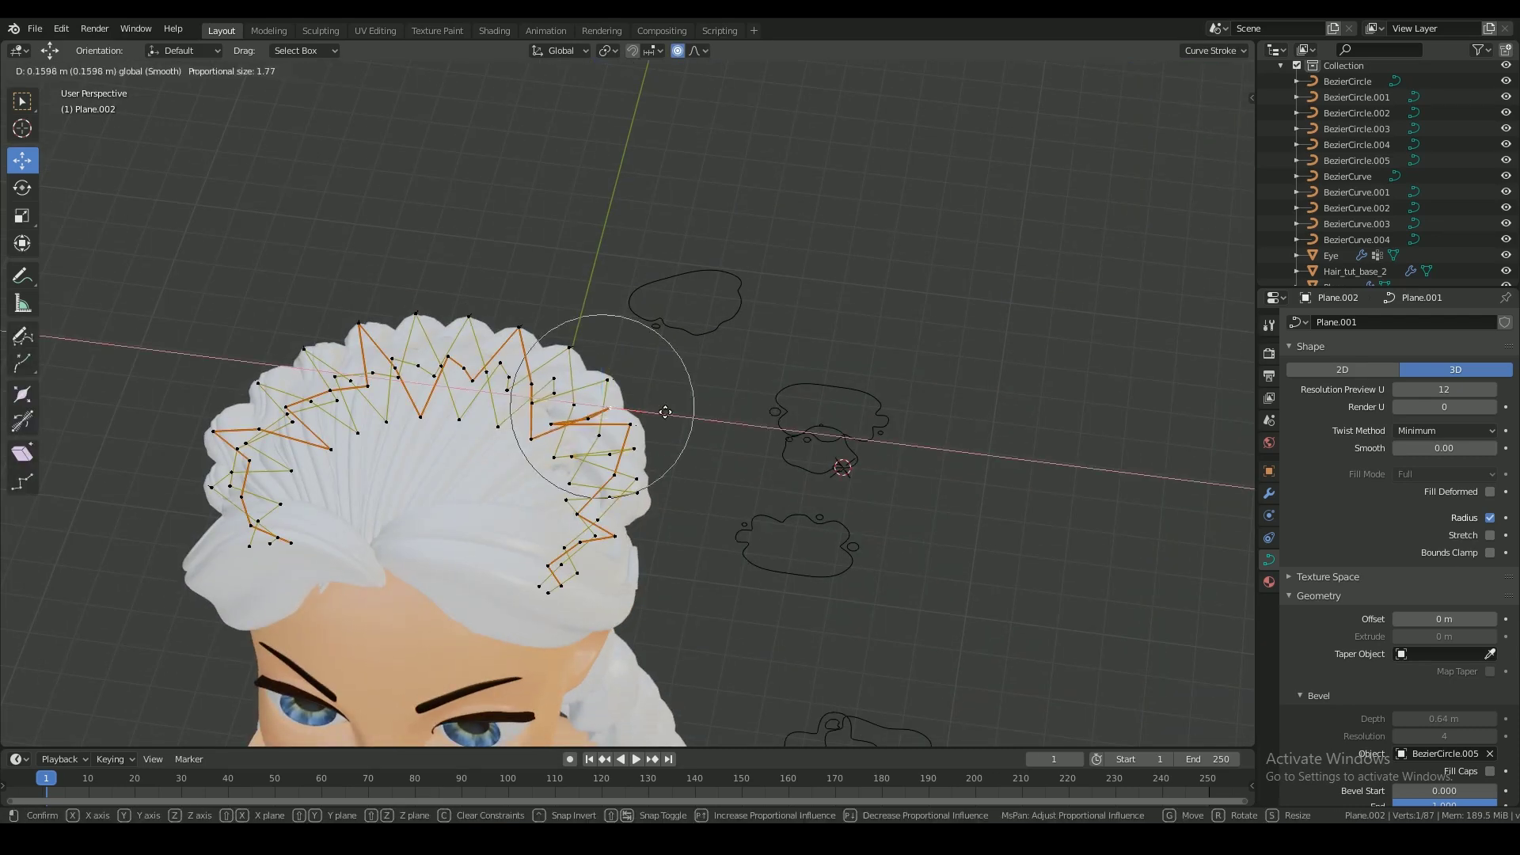
left_click_drag(686, 427, 704, 428)
key("Tab")
scroll(739, 477, "down", 3)
middle_click_drag(739, 477, 744, 377)
key("KP_1")
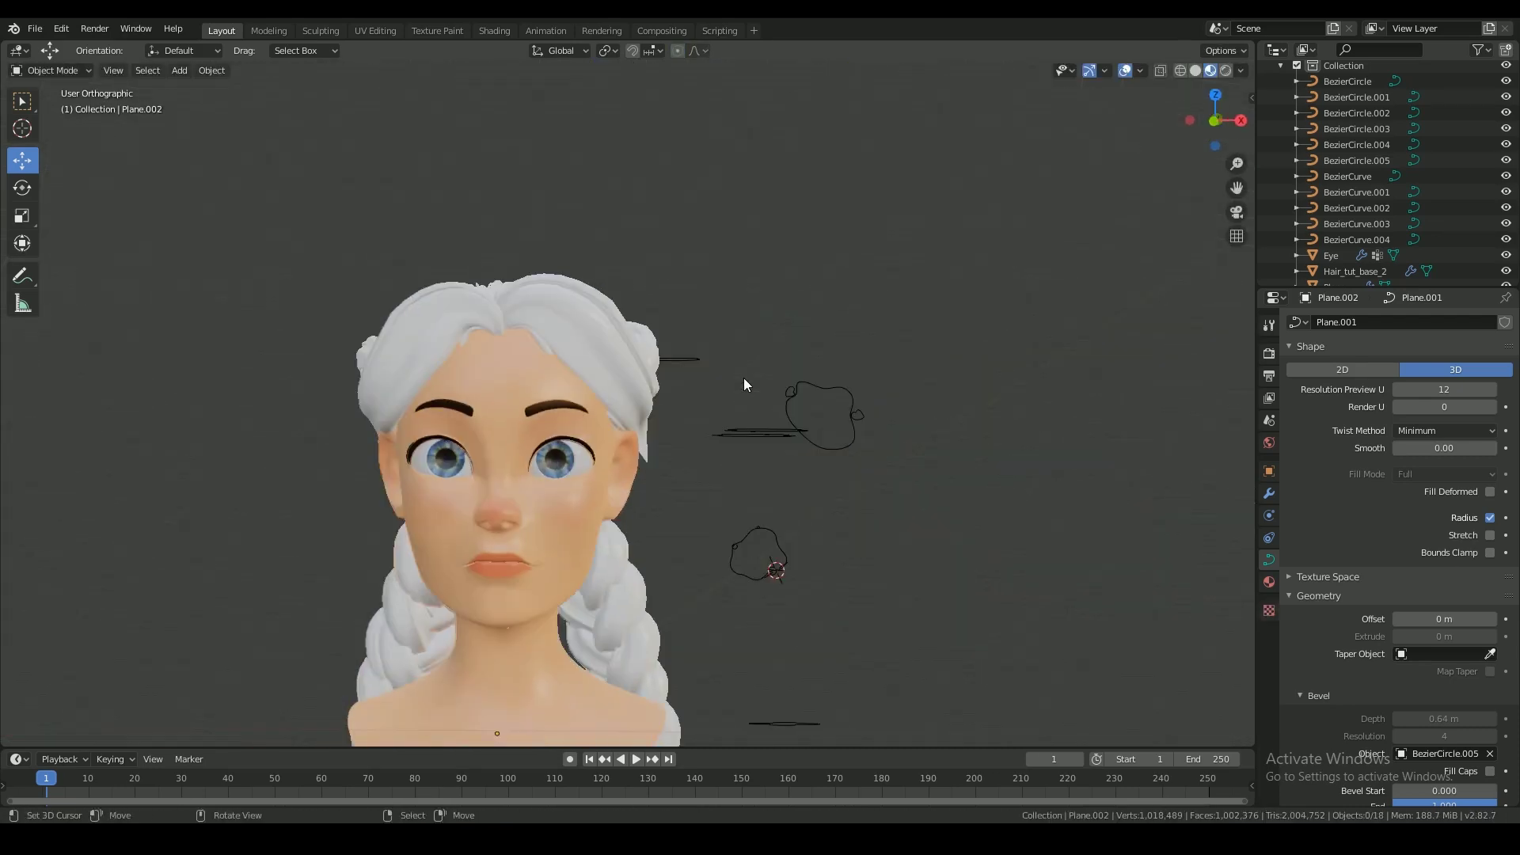
- Raise a control point at the back of the crown braid about 0.08 m with proportional editing, and save the file
middle_click_drag(884, 496, 522, 459)
scroll(661, 458, "down", 1)
scroll(660, 458, "up", 3)
key("Tab")
right_click(896, 327)
key("g")
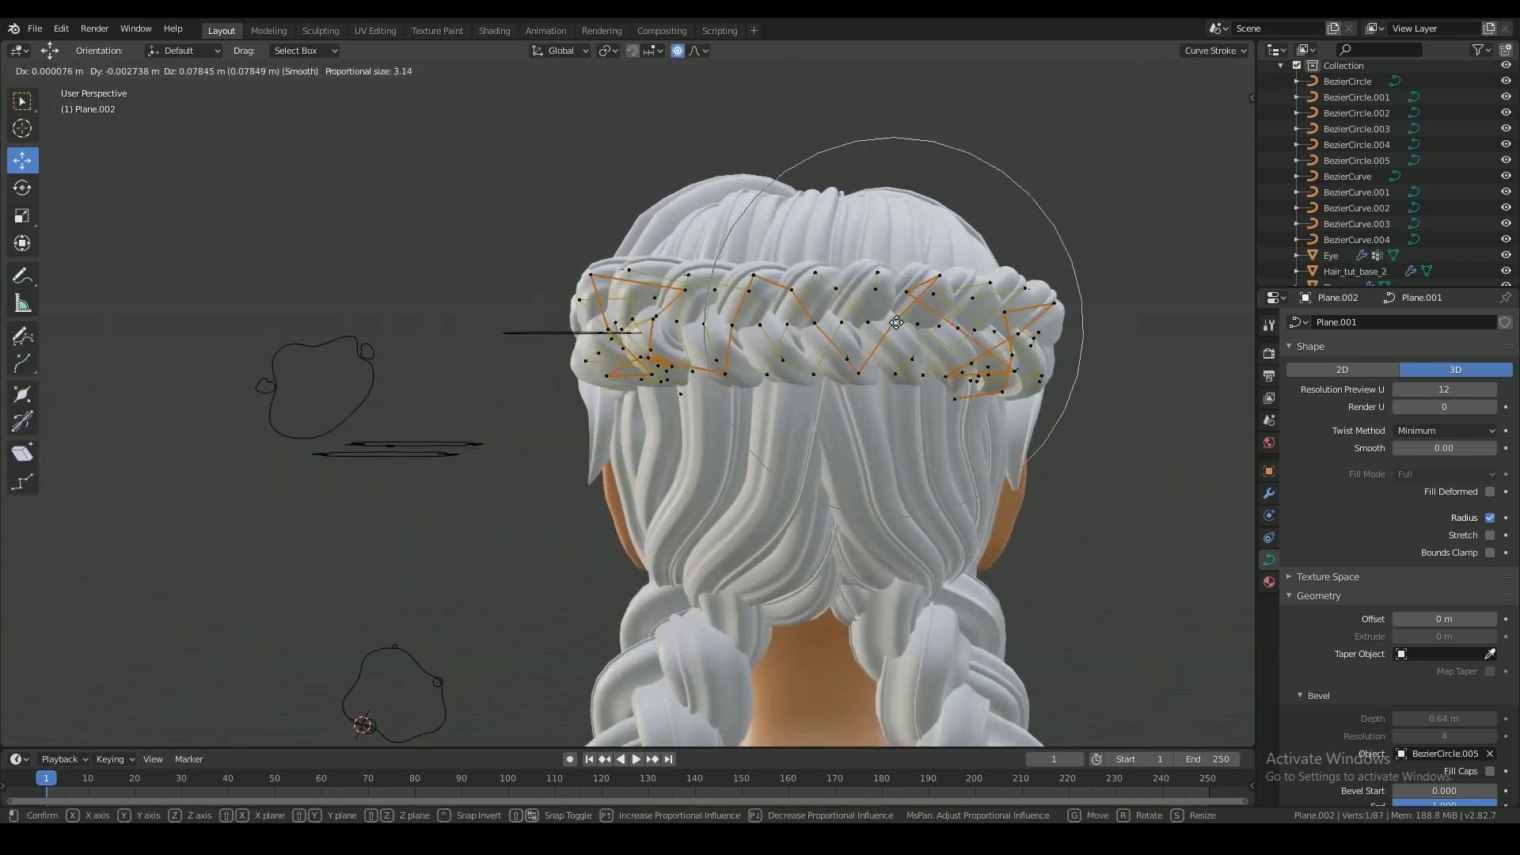
scroll(975, 323, "down", 2)
key("Tab")
middle_click_drag(1065, 356, 728, 383)
scroll(851, 386, "down", 3)
key("ctrl+s")
- Move all six BezierCircle profile curves into a new collection named Curves
middle_click_drag(852, 506, 772, 388, "shift")
left_click(772, 388)
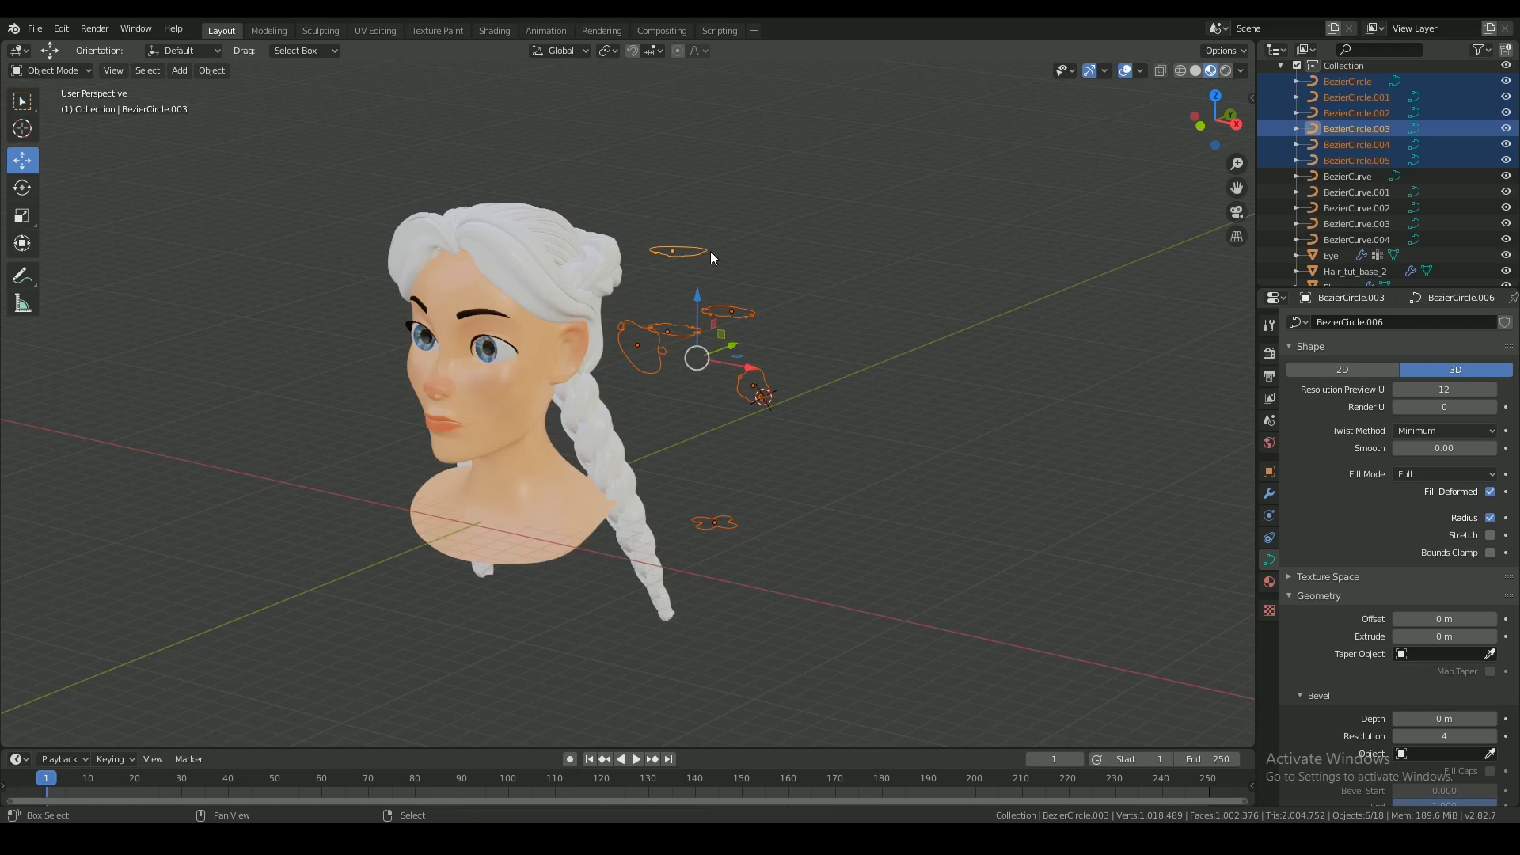
middle_click_drag(710, 250, 844, 358)
key("m")
left_click(834, 418)
type("Curves")
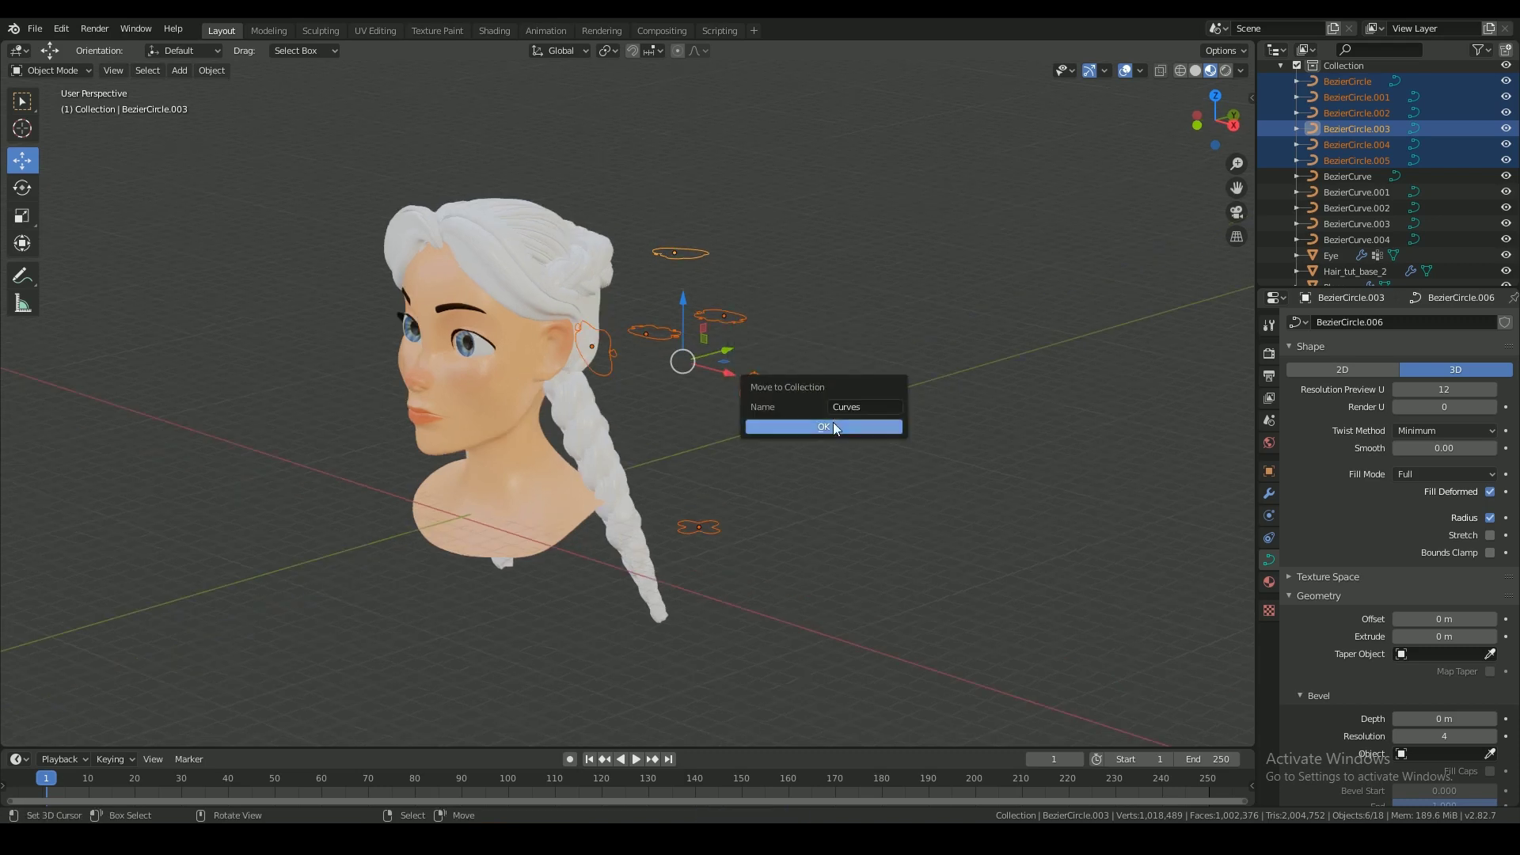
left_click(833, 427)
- Exclude the Curves collection from the view layer and save the file
left_click(1281, 176)
left_click(1297, 272)
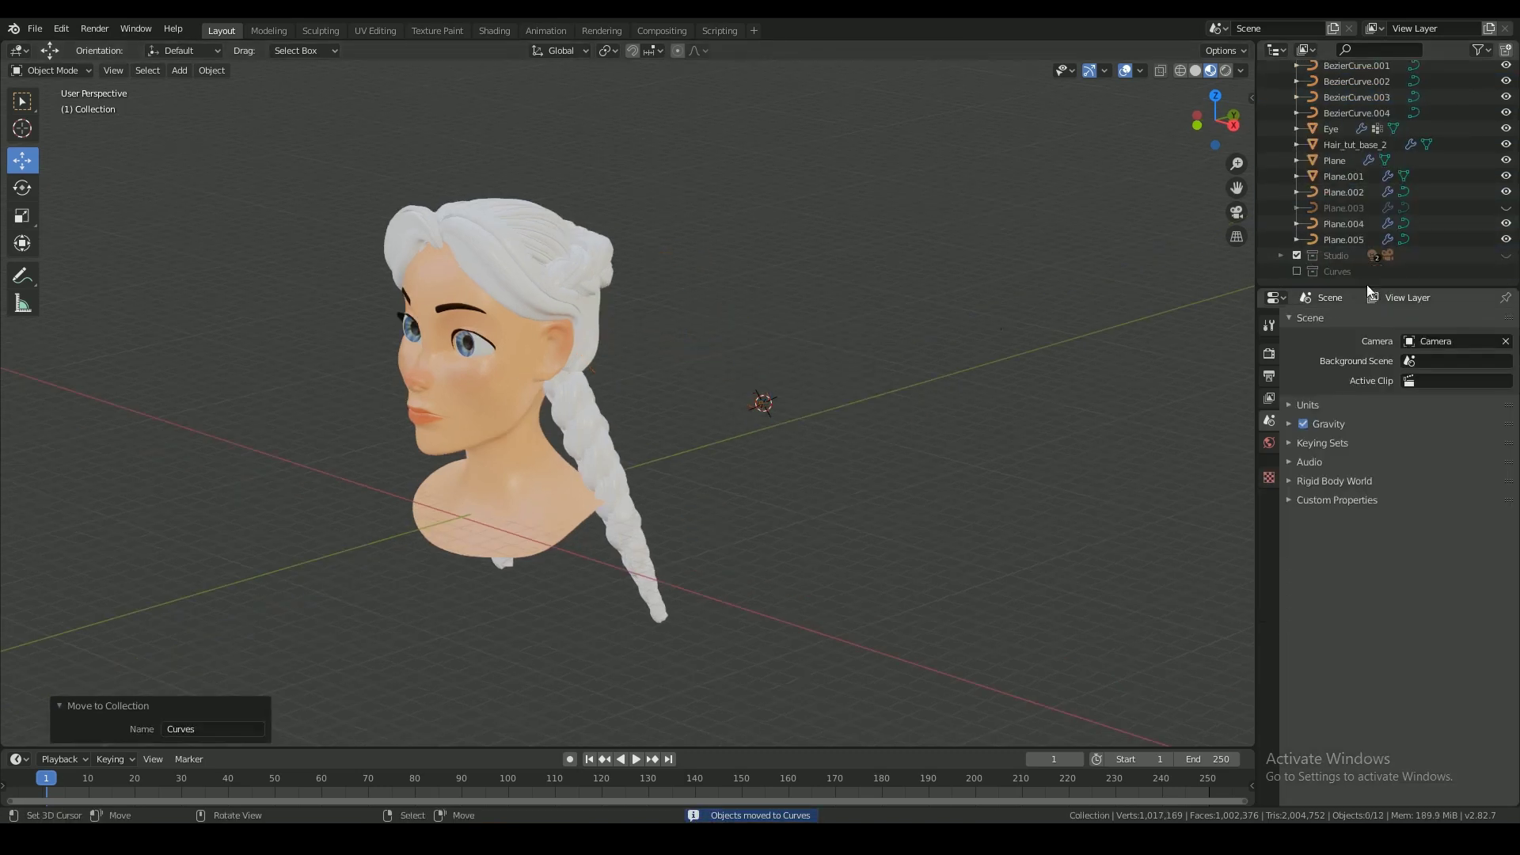
middle_click_drag(1171, 265, 913, 297)
key("ctrl+s")
- Examine the Hair material on the front hair strands and the Braids material on the crown braid
middle_click_drag(1064, 302, 890, 275)
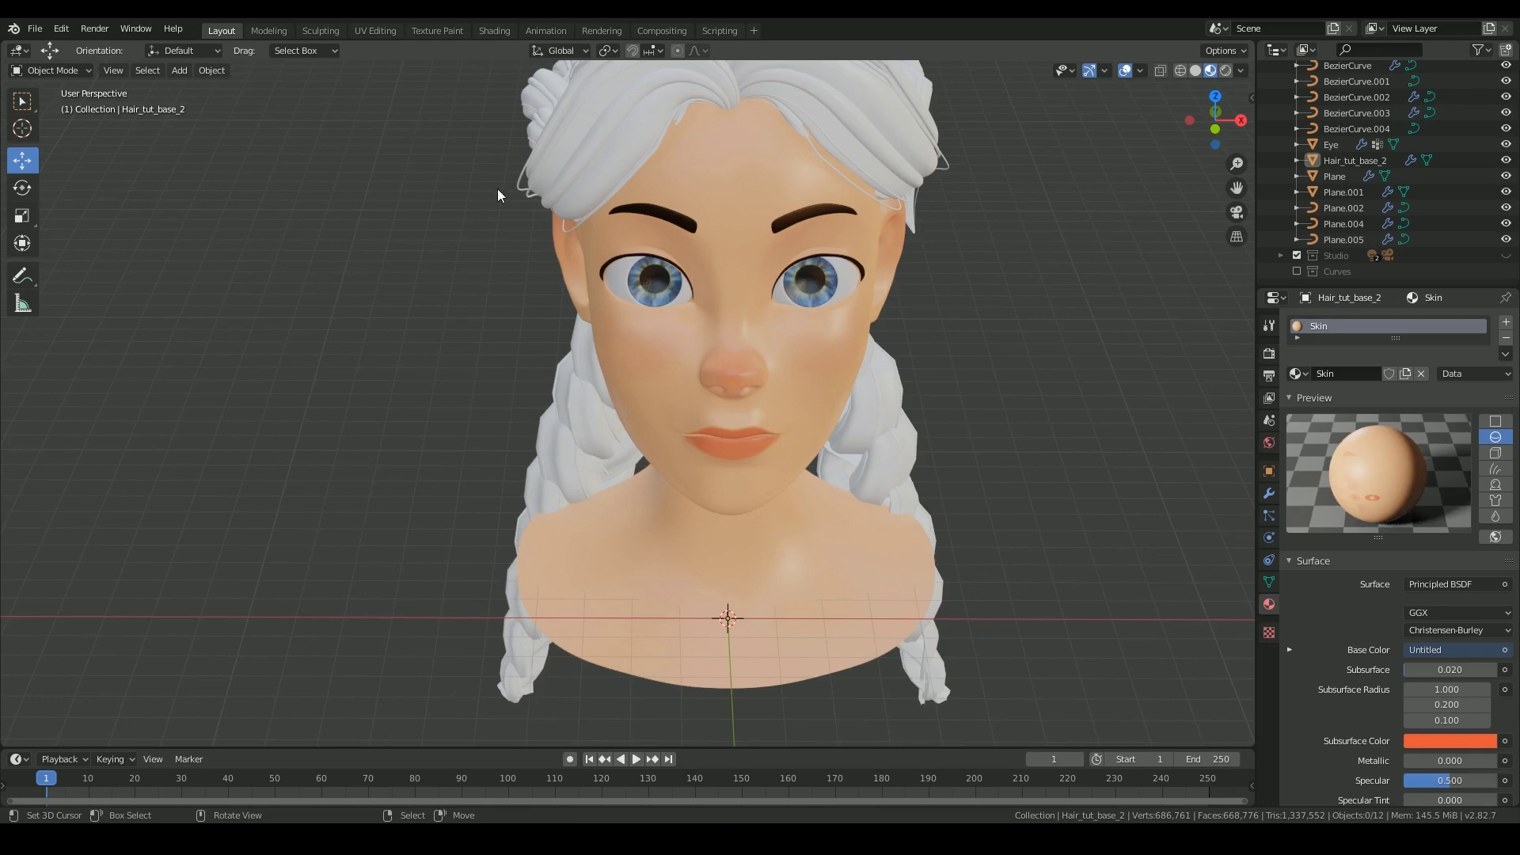
middle_click_drag(497, 189, 1245, 22)
scroll(876, 255, "down", 2)
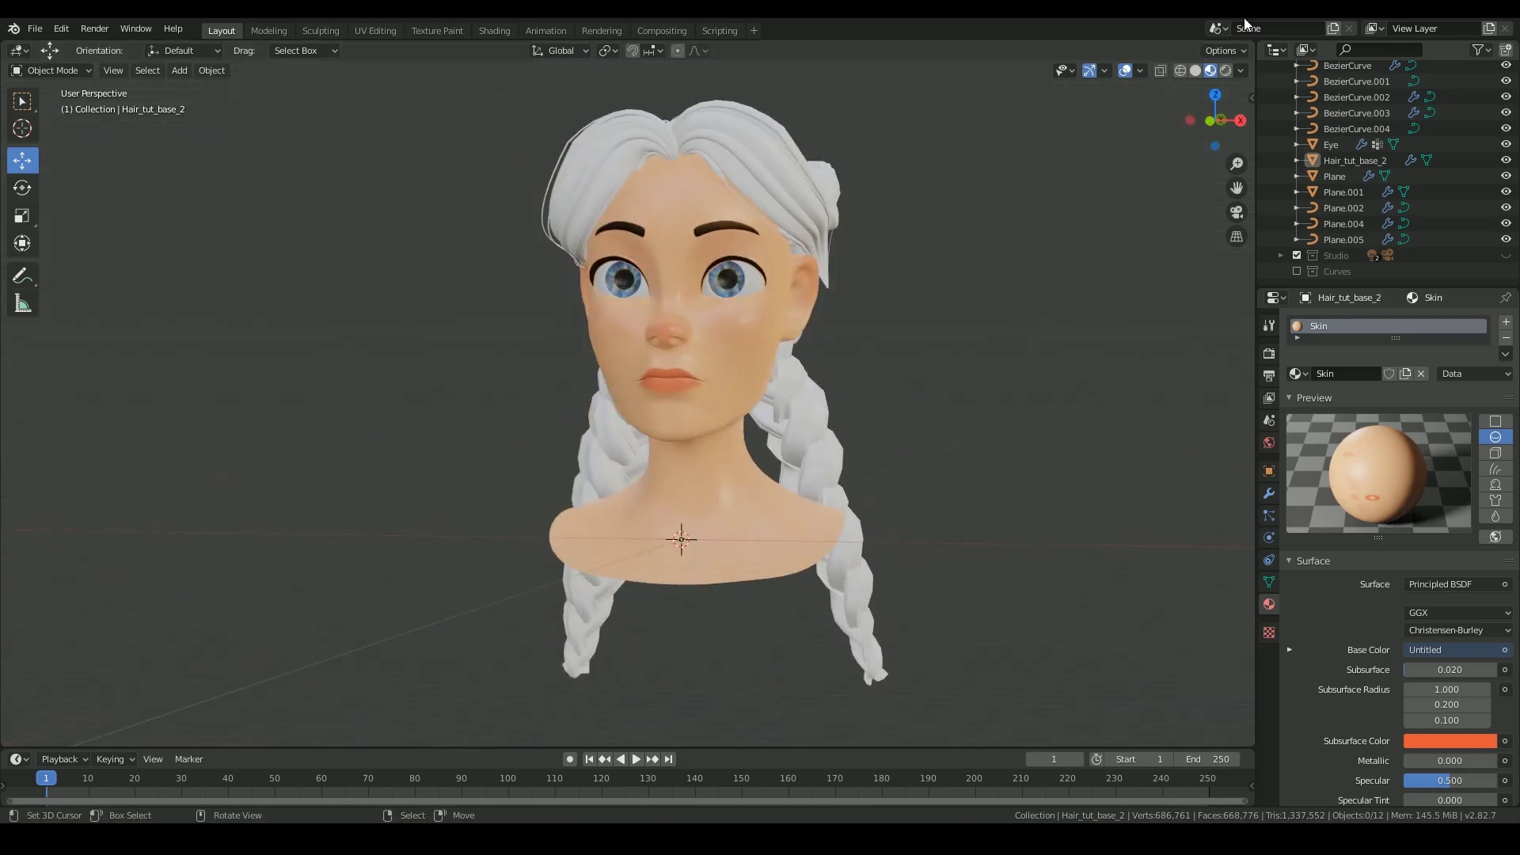
left_click(682, 164)
middle_click_drag(682, 164, 772, 216)
left_click_drag(1376, 273, 1376, 181)
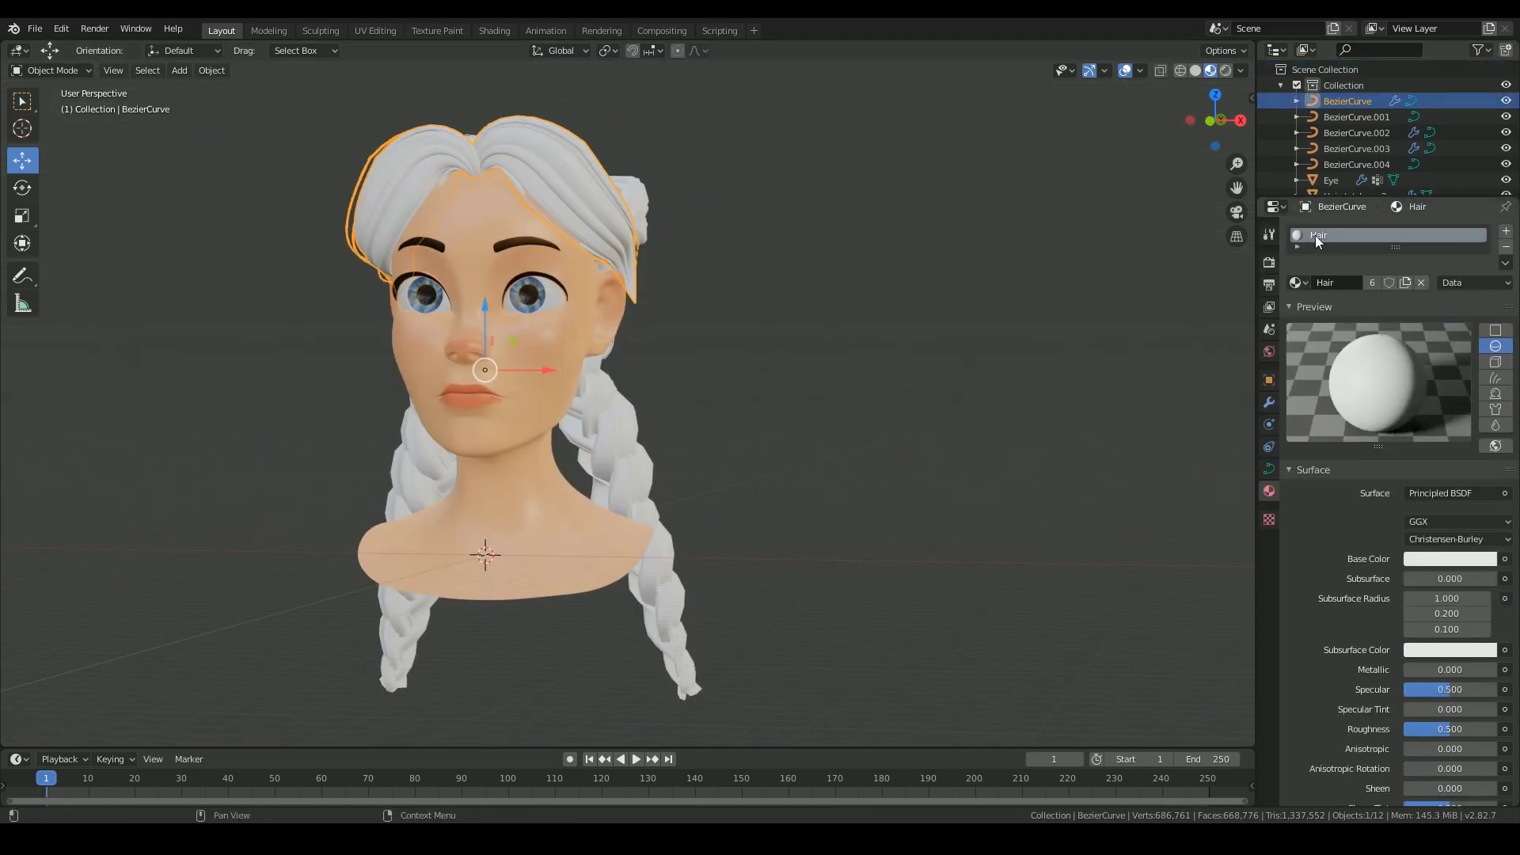
middle_click_drag(791, 253, 619, 259)
middle_click_drag(1211, 260, 536, 301)
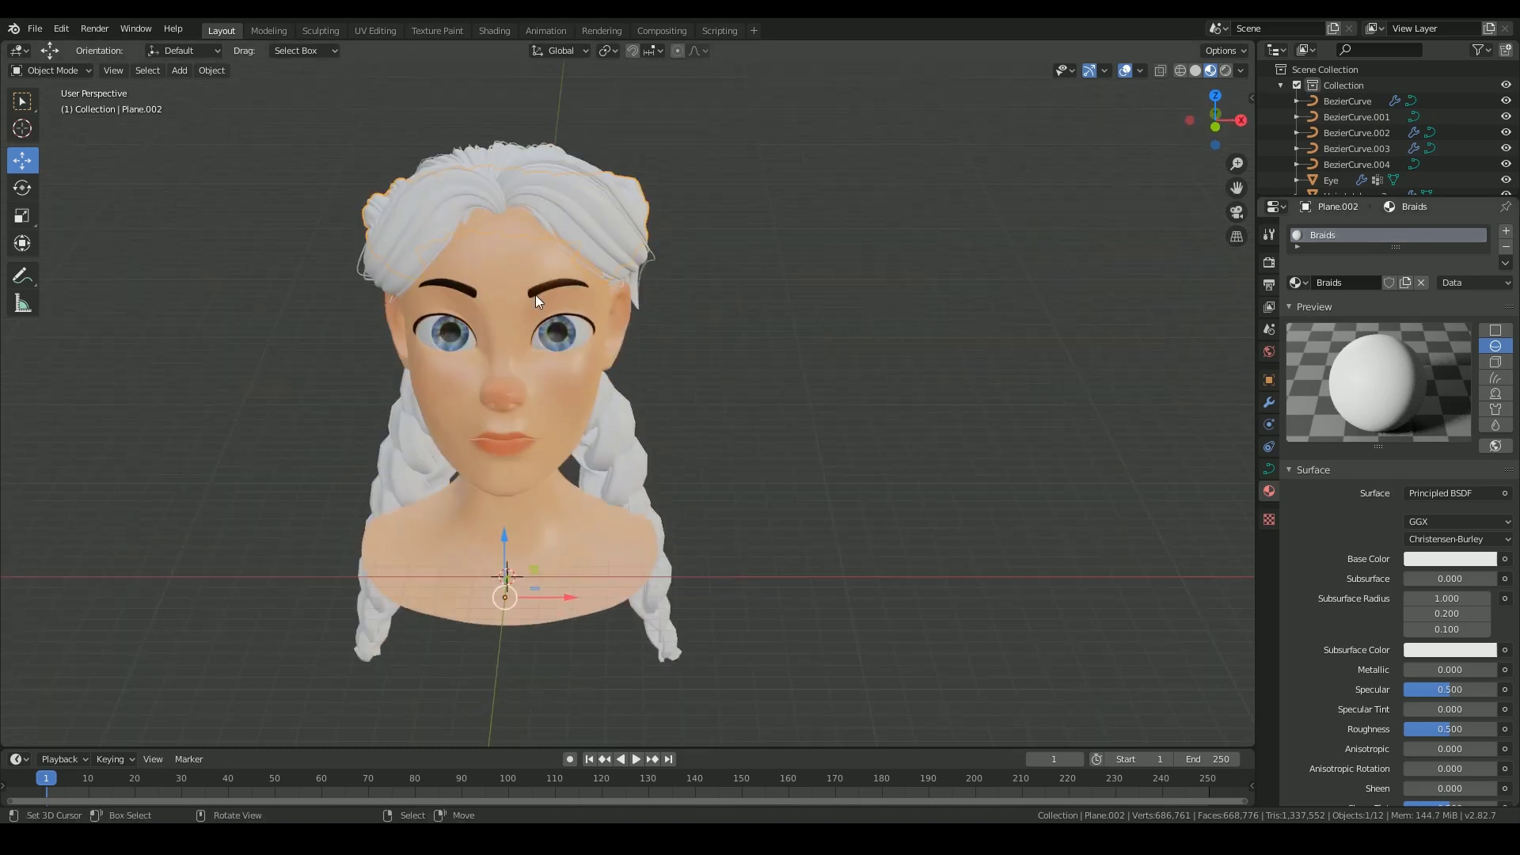
- Split the 3D viewport in two, narrow the head view, and show the Hair material in a Shader Editor beside it
left_click_drag(1250, 37, 784, 229)
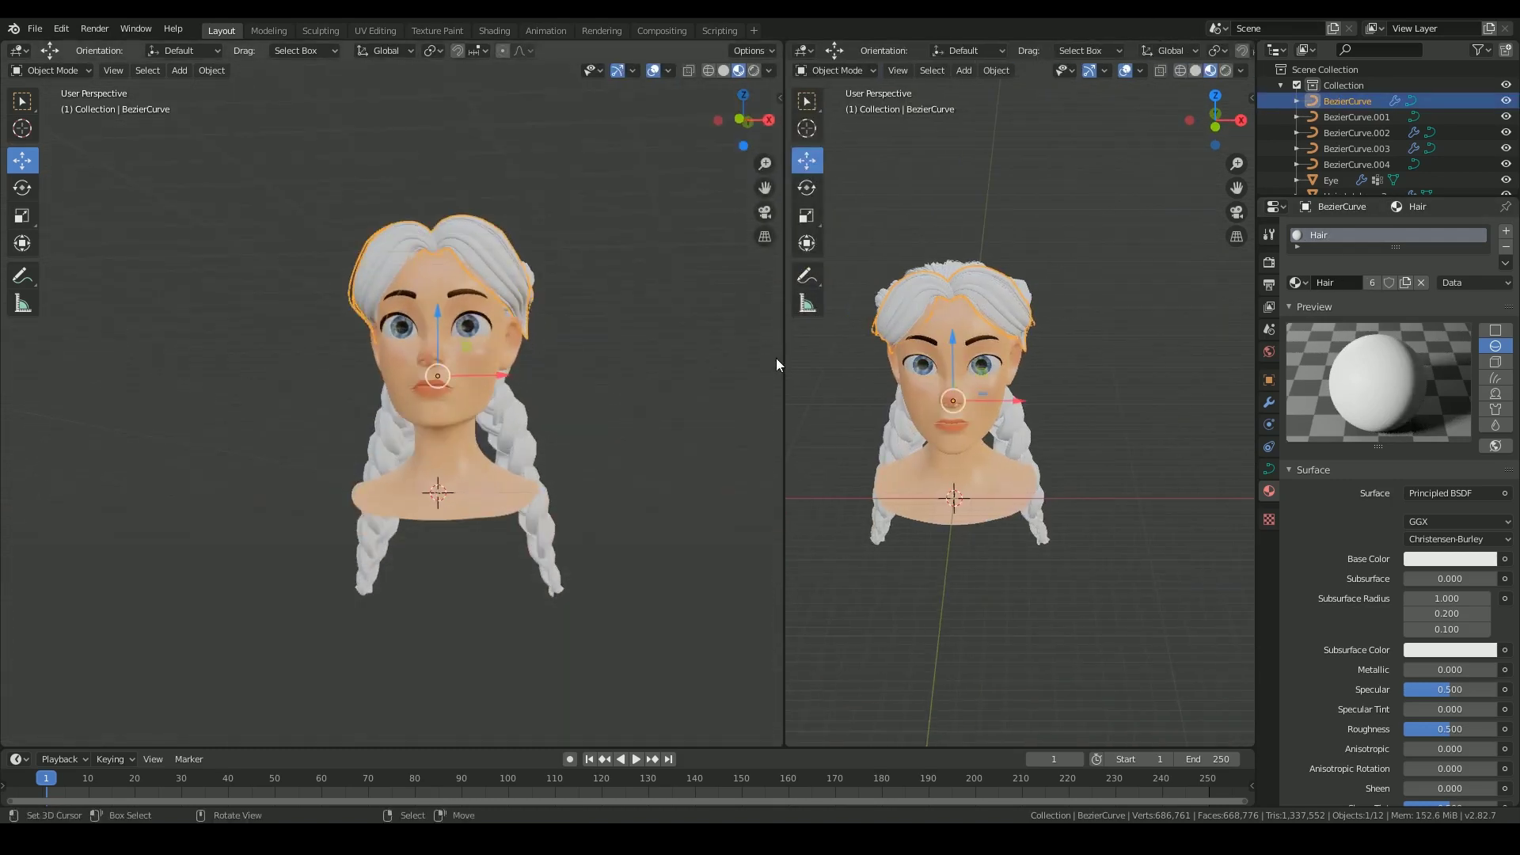
left_click_drag(567, 357, 441, 360)
scroll(319, 359, "up", 3)
middle_click_drag(319, 360, 249, 376)
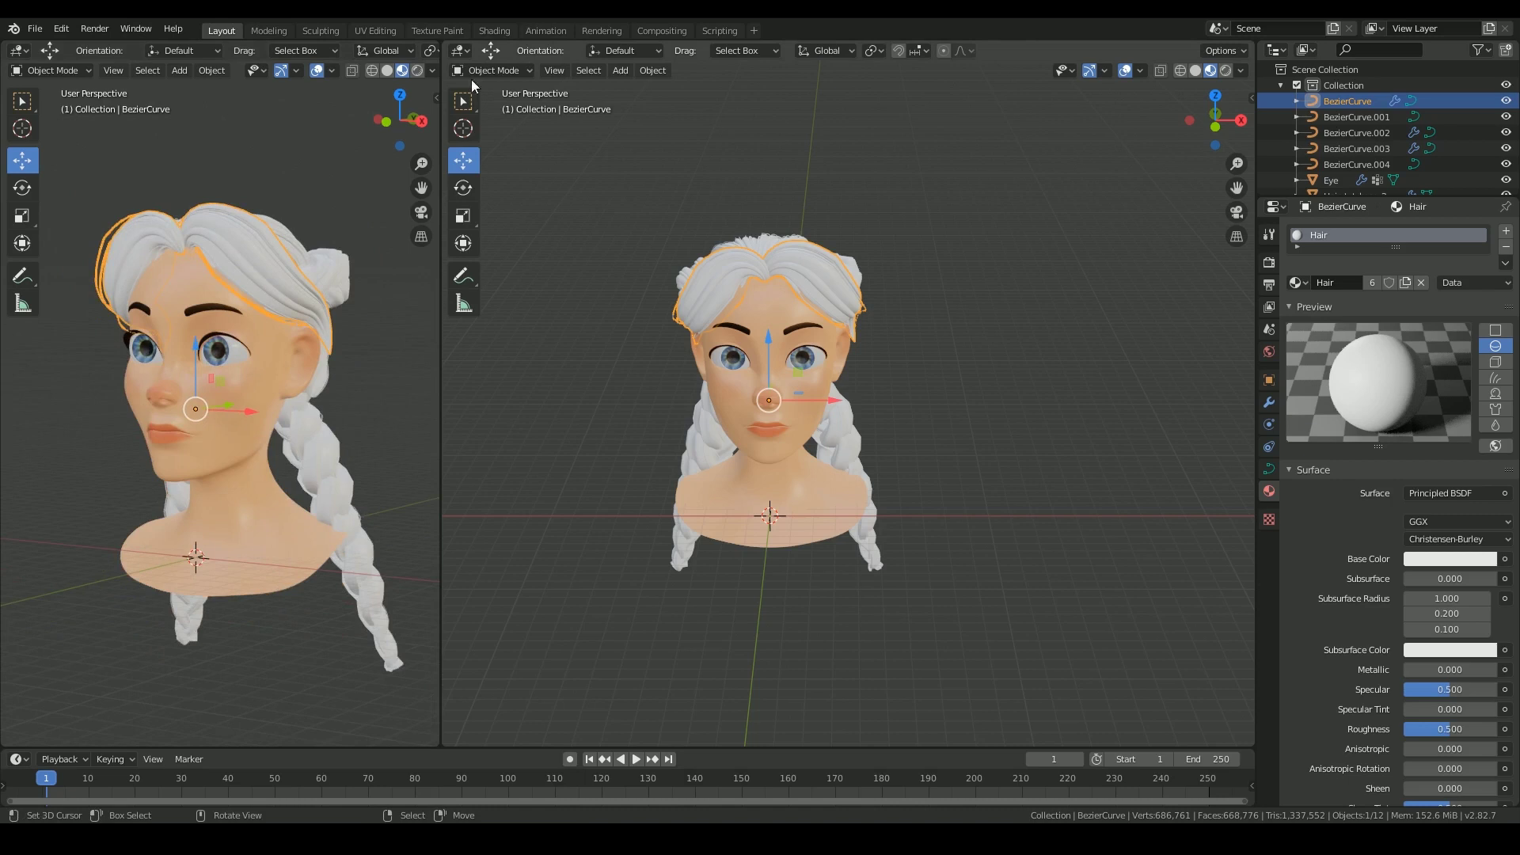
left_click(460, 51)
left_click(509, 161)
scroll(910, 371, "up", 3)
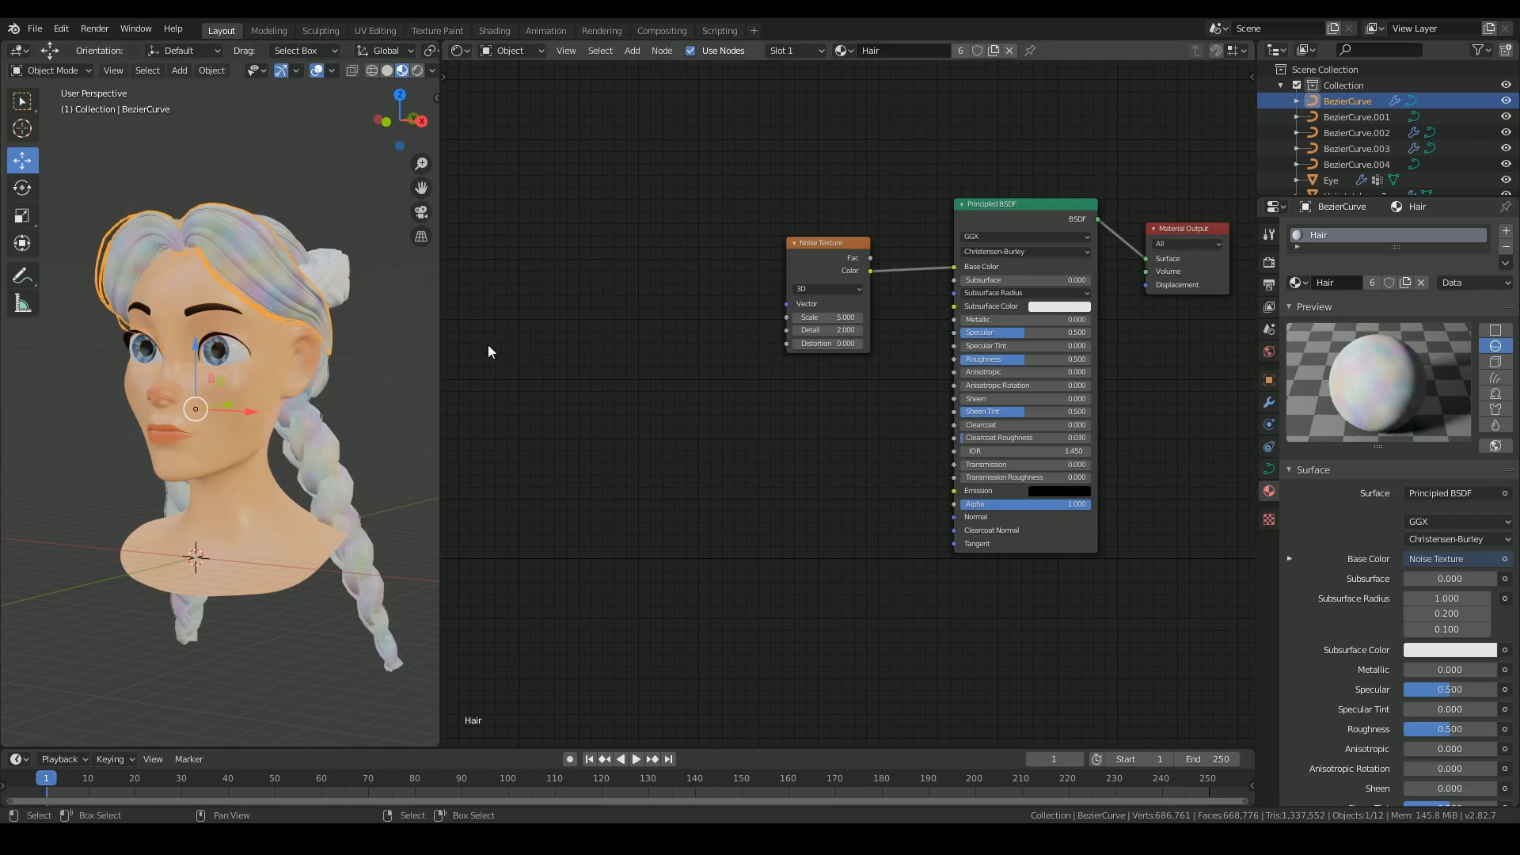
- Drive the Noise Texture with UV texture coordinates passed through a new Mapping node
left_click(850, 253)
left_click_drag(618, 279, 825, 301)
key("shift+a")
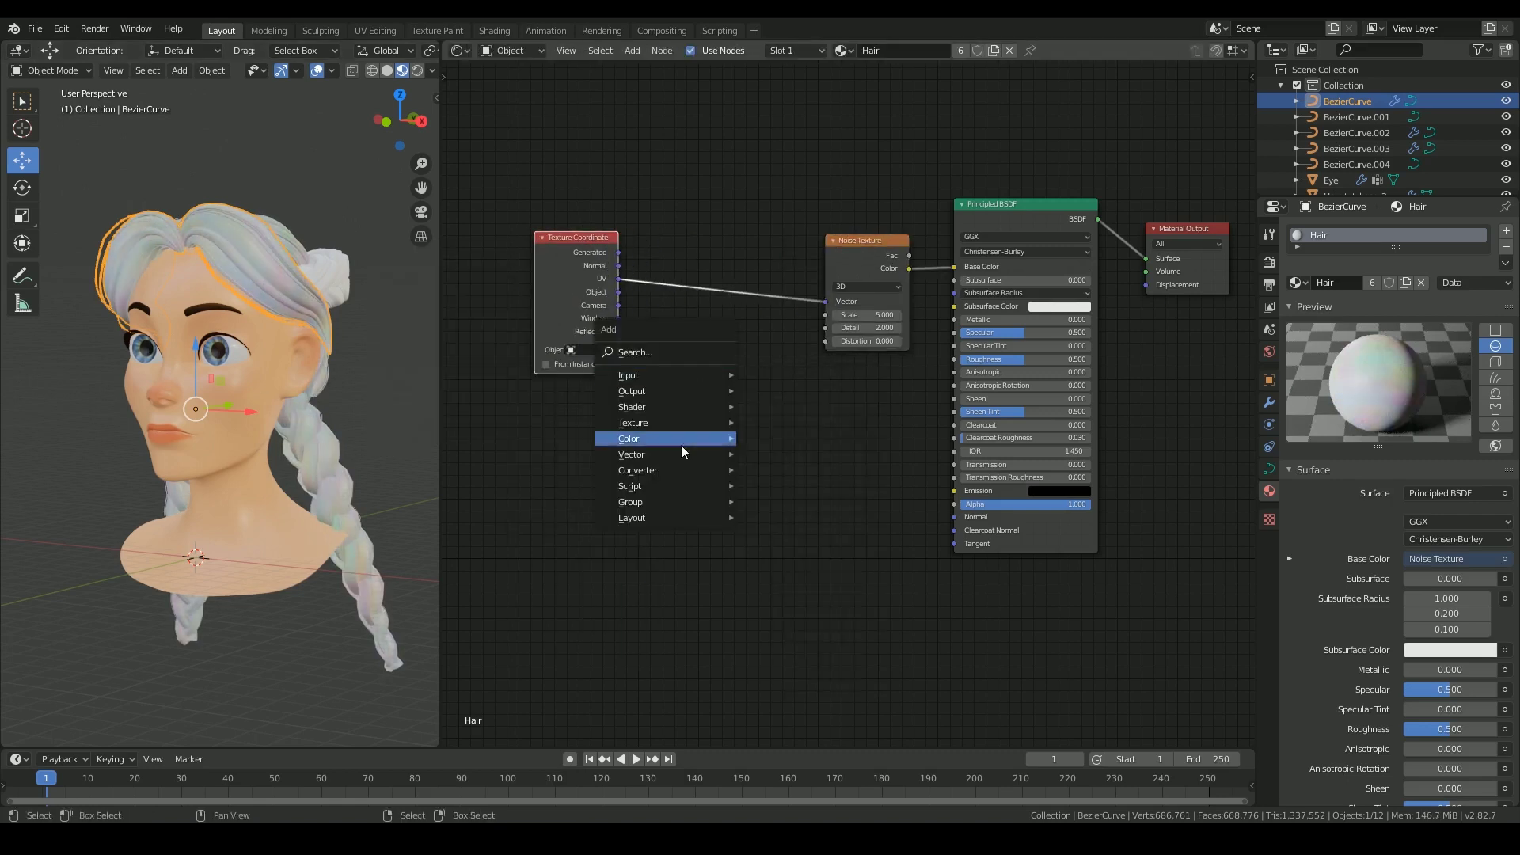
mouse_move(687, 455)
left_click(771, 490)
left_click(707, 237)
- Stretch the noise into strands by setting the Mapping node's Y scale to 6
scroll(704, 421, "up", 2)
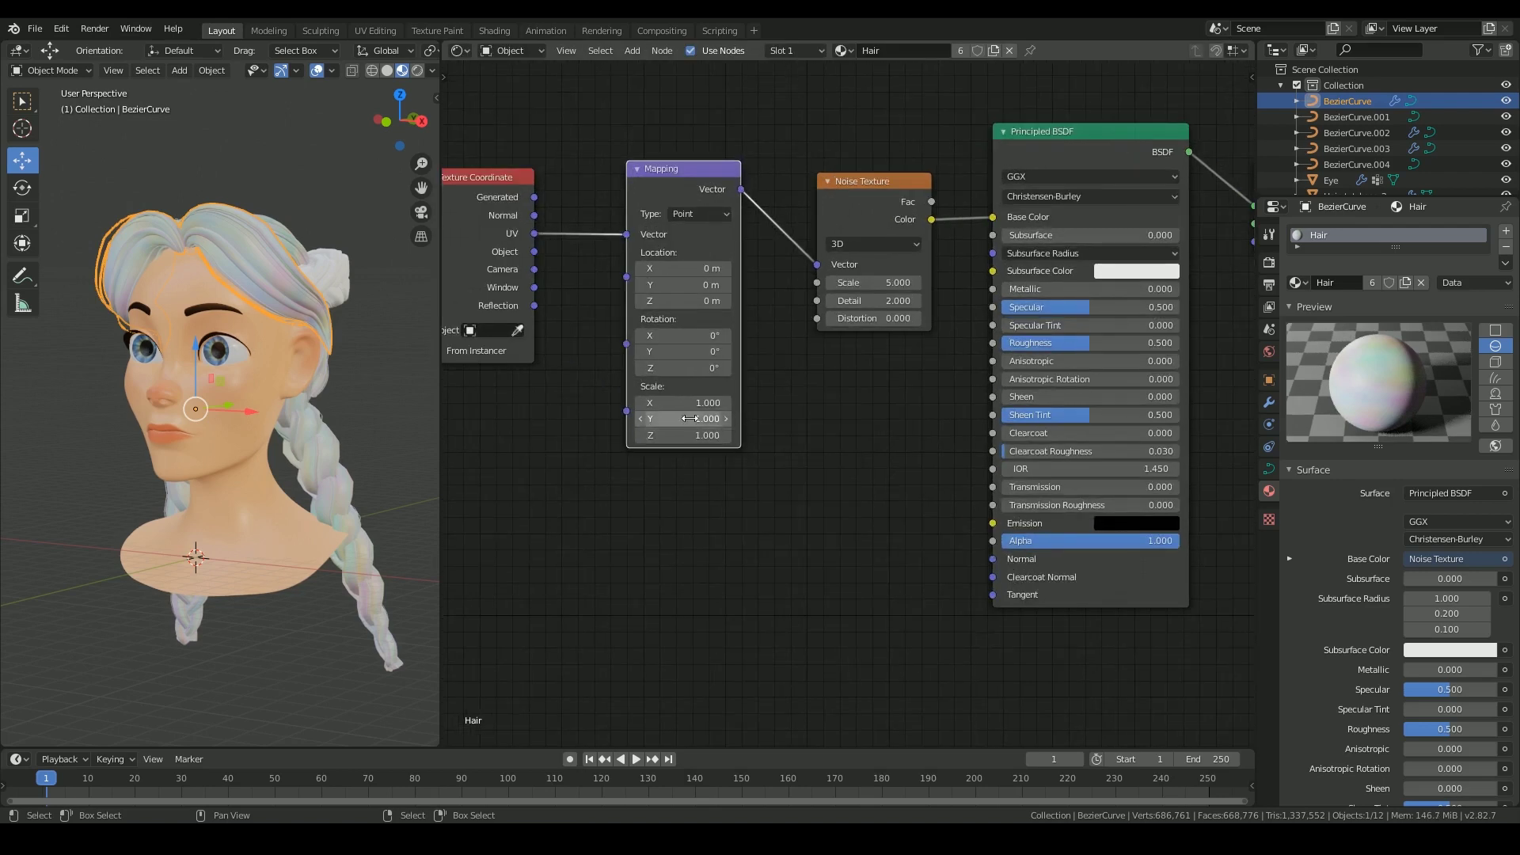
type("6")
key("Return")
middle_click_drag(340, 239, 171, 347)
scroll(258, 236, "up", 3)
scroll(144, 338, "down", 2)
scroll(241, 530, "down", 2)
scroll(328, 311, "up", 3)
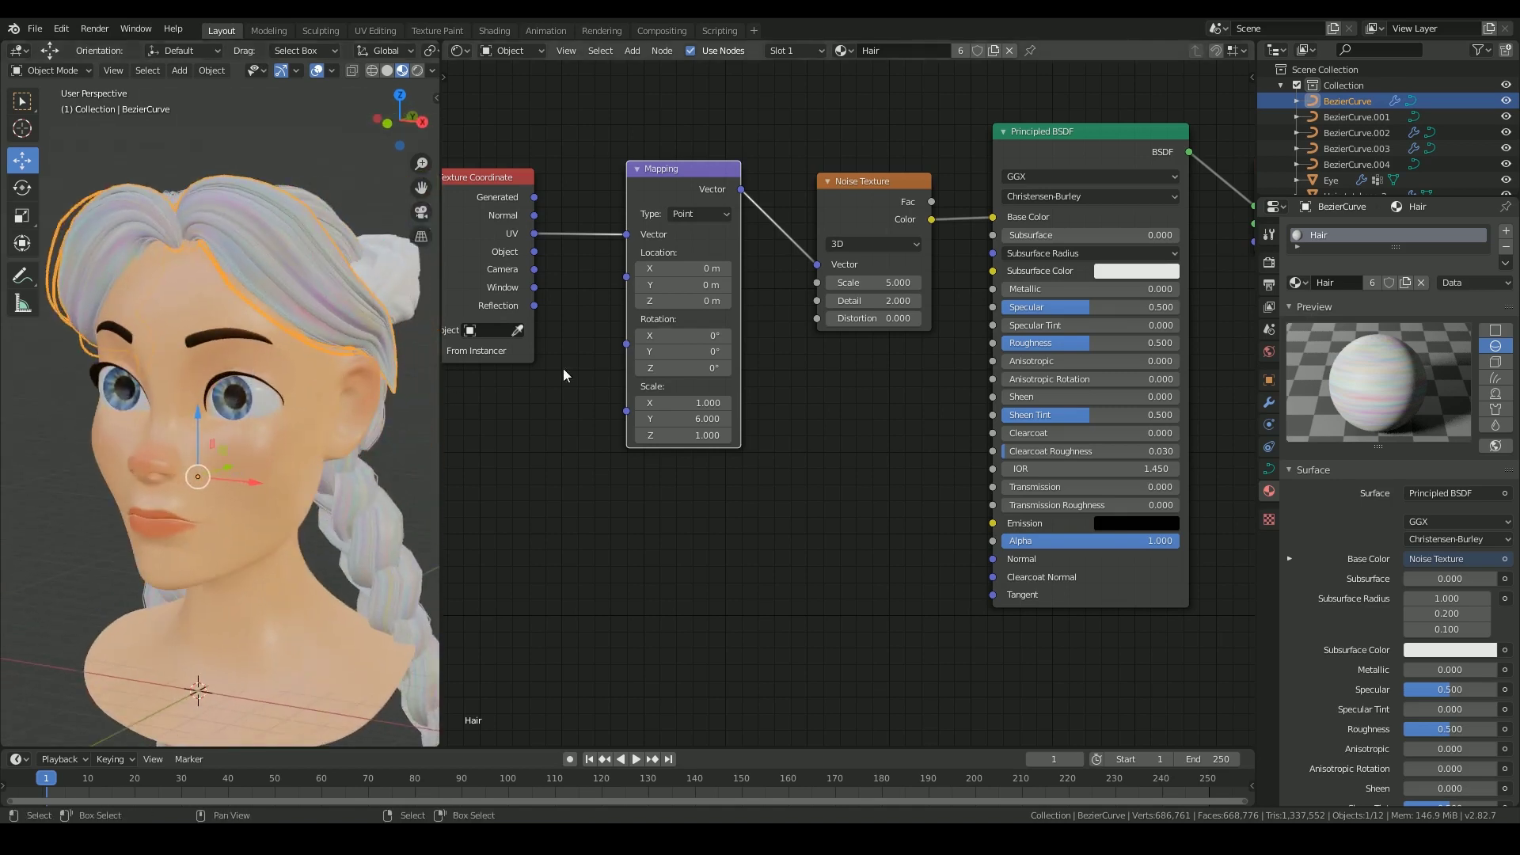
- Rearrange the Mapping and Noise Texture nodes and disconnect the noise from the Principled BSDF's Base Color
scroll(841, 398, "down", 2)
middle_click_drag(842, 398, 824, 358)
left_click_drag(696, 161, 634, 160)
left_click_drag(859, 171, 755, 165)
left_click_drag(953, 201, 823, 317)
- Add a Bump node, connect the Noise Texture's Fac output to its Height, and reposition the texture nodes
key("shift+a")
mouse_move(794, 481)
left_click(855, 475)
left_click_drag(797, 182, 815, 453)
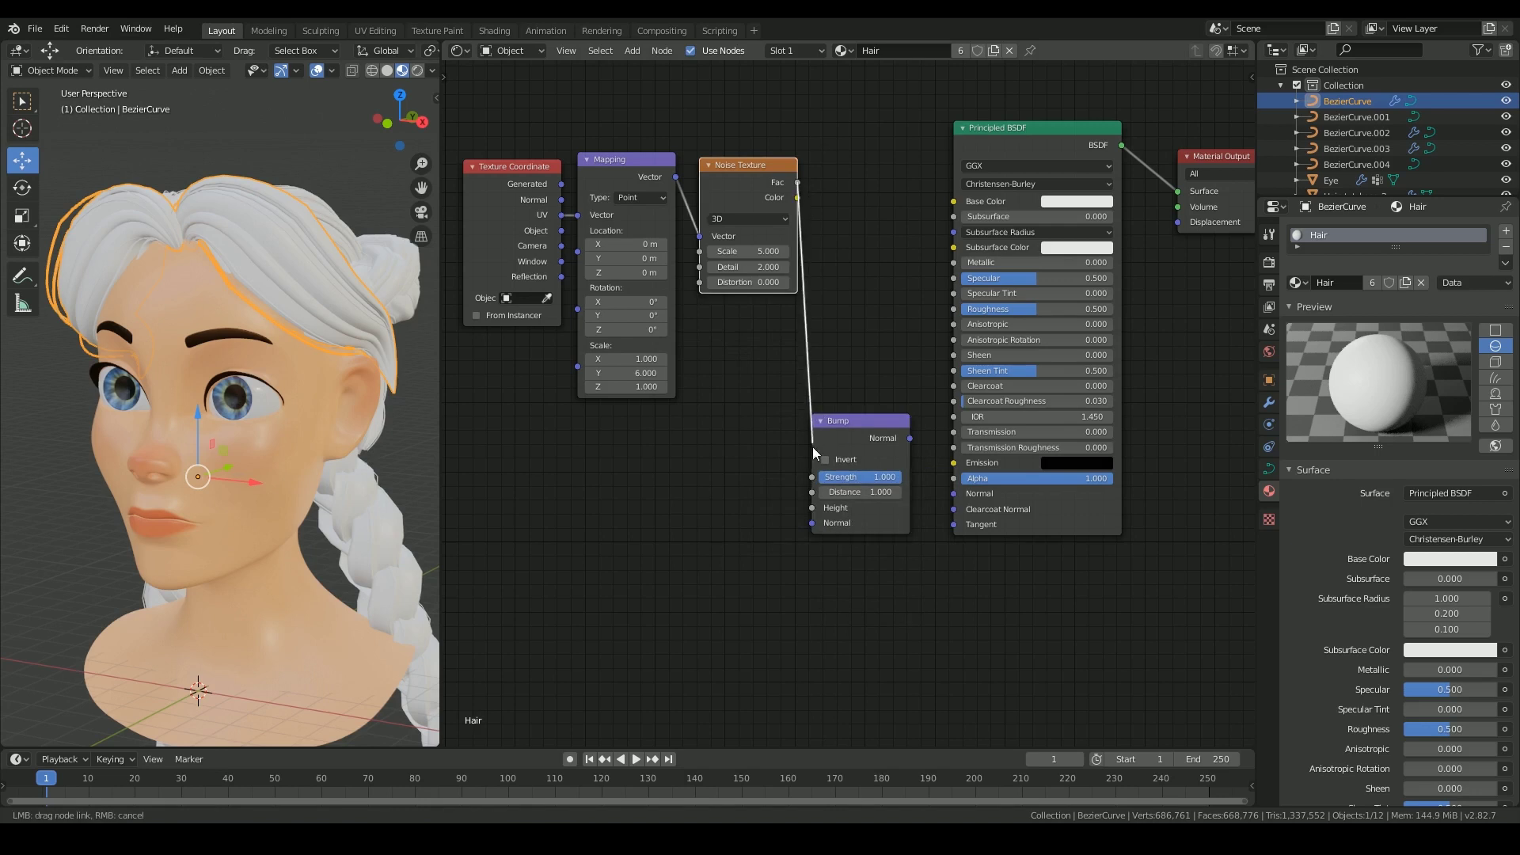
left_click_drag(795, 112, 555, 250)
key("g")
left_click(562, 316)
- Set the bump strength to 0.625, connect its Normal output to the Principled BSDF's Normal, and move the texture nodes aside
scroll(879, 491, "up", 6)
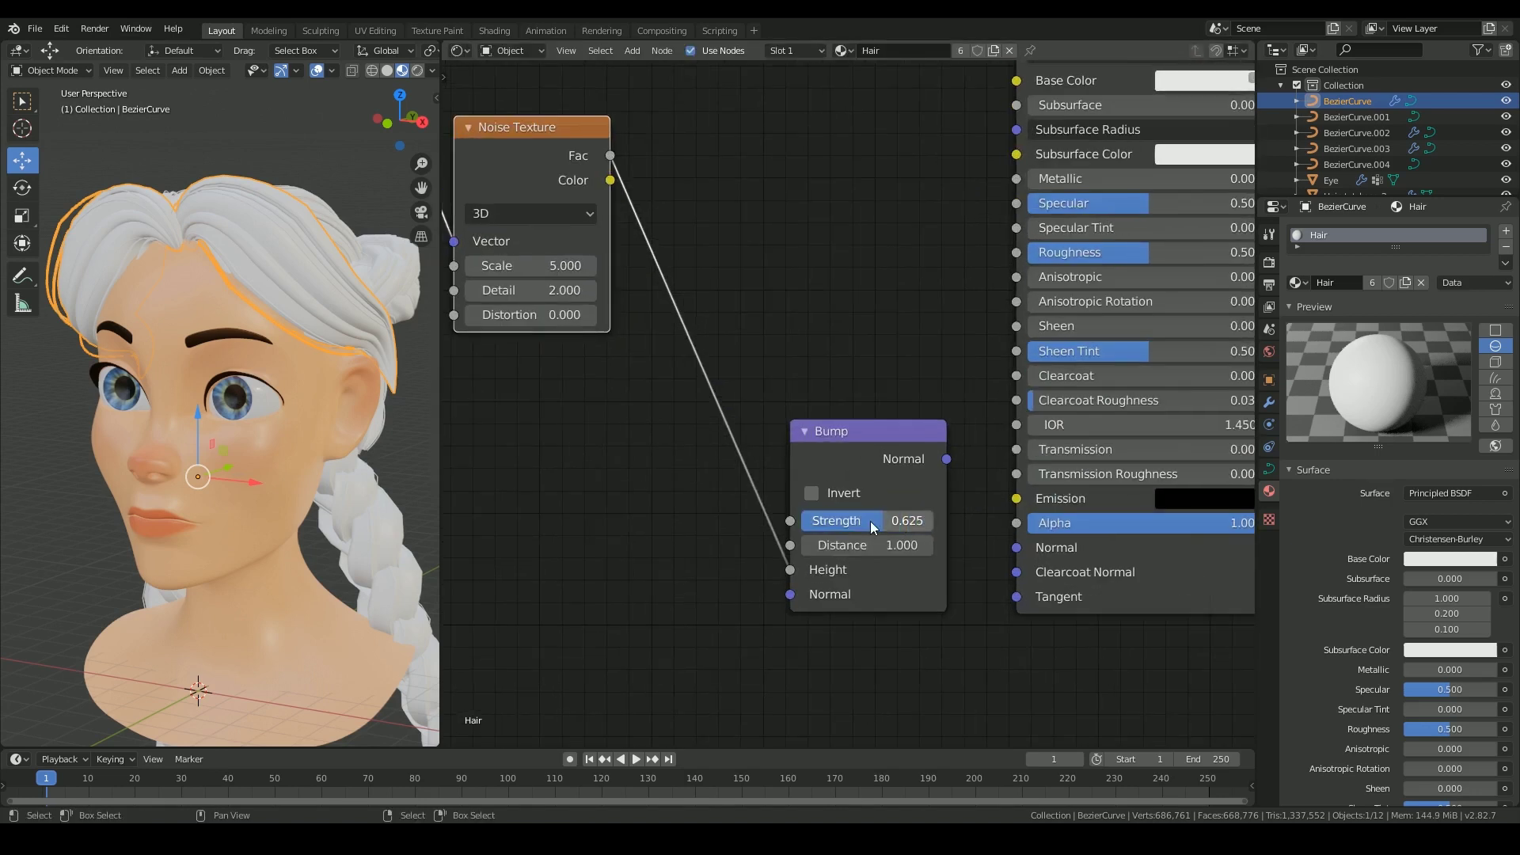
left_click_drag(947, 459, 1017, 547)
mouse_move(331, 287)
middle_mouse_down()
mouse_move(215, 273)
mouse_move(278, 380)
mouse_move(416, 392)
mouse_move(298, 388)
mouse_move(276, 265)
mouse_move(333, 257)
middle_mouse_up()
scroll(897, 239, "down", 10)
left_click_drag(750, 241, 567, 346)
key("g")
left_click(586, 339)
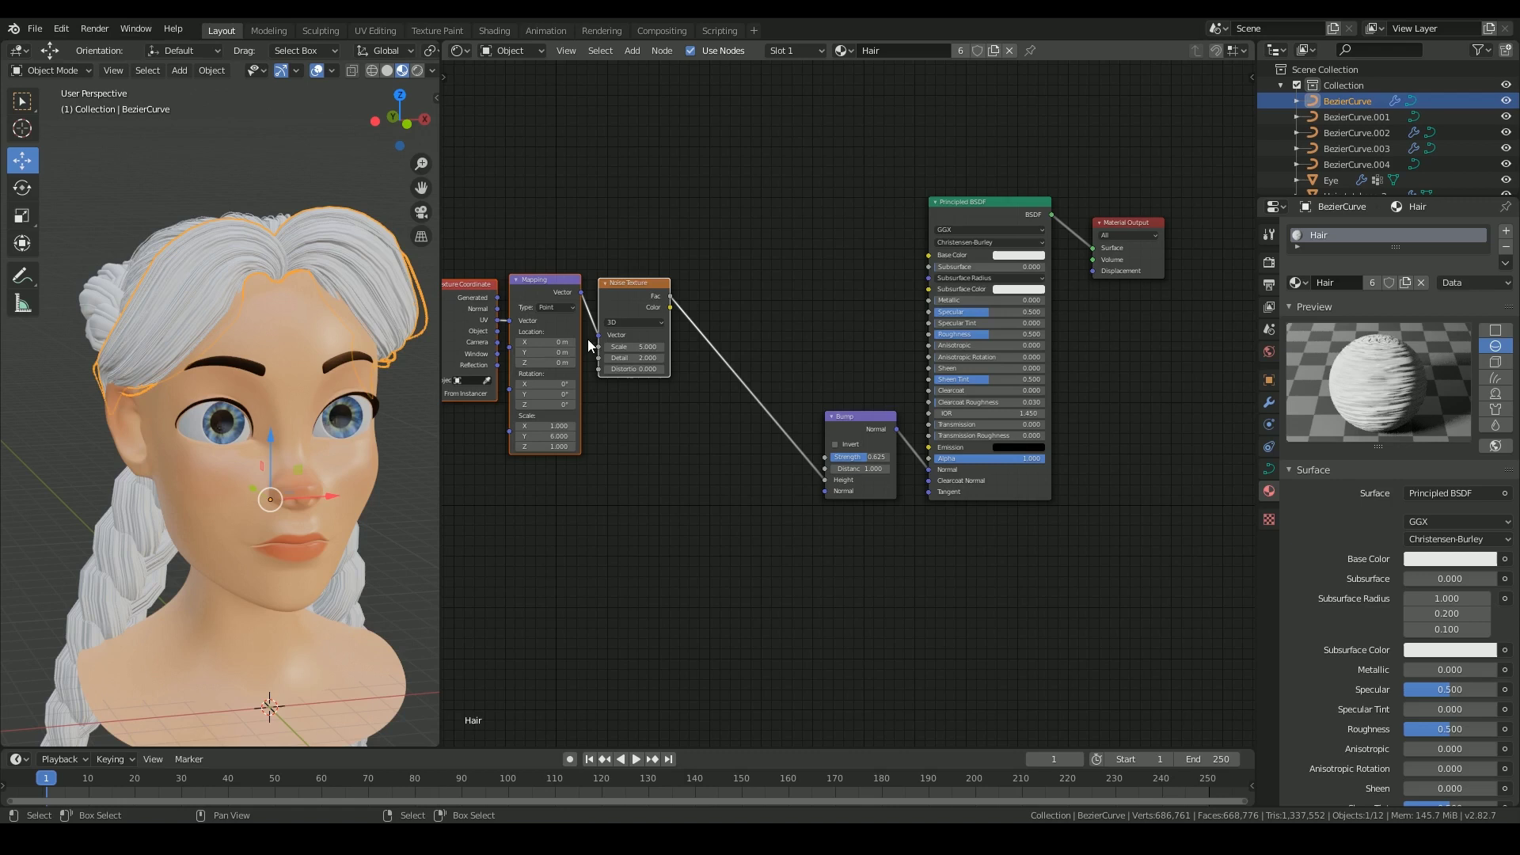
- Paste a pale blond color into the Principled BSDF's Base Color
scroll(1018, 254, "up", 1)
scroll(1080, 210, "up", 1)
left_click(1080, 204)
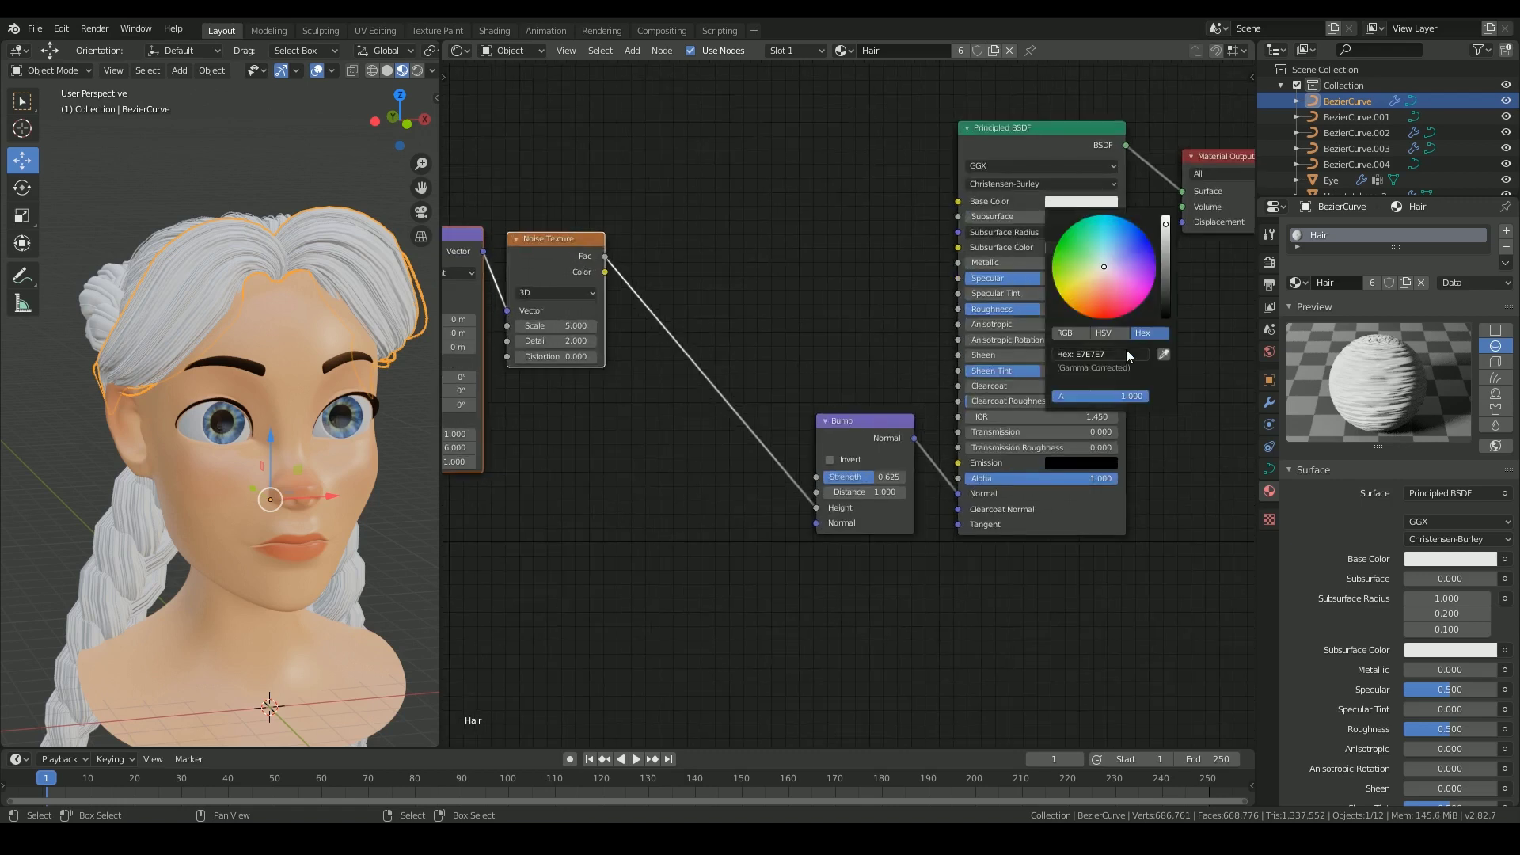
key("ctrl+v")
middle_click_drag(340, 431, 242, 427)
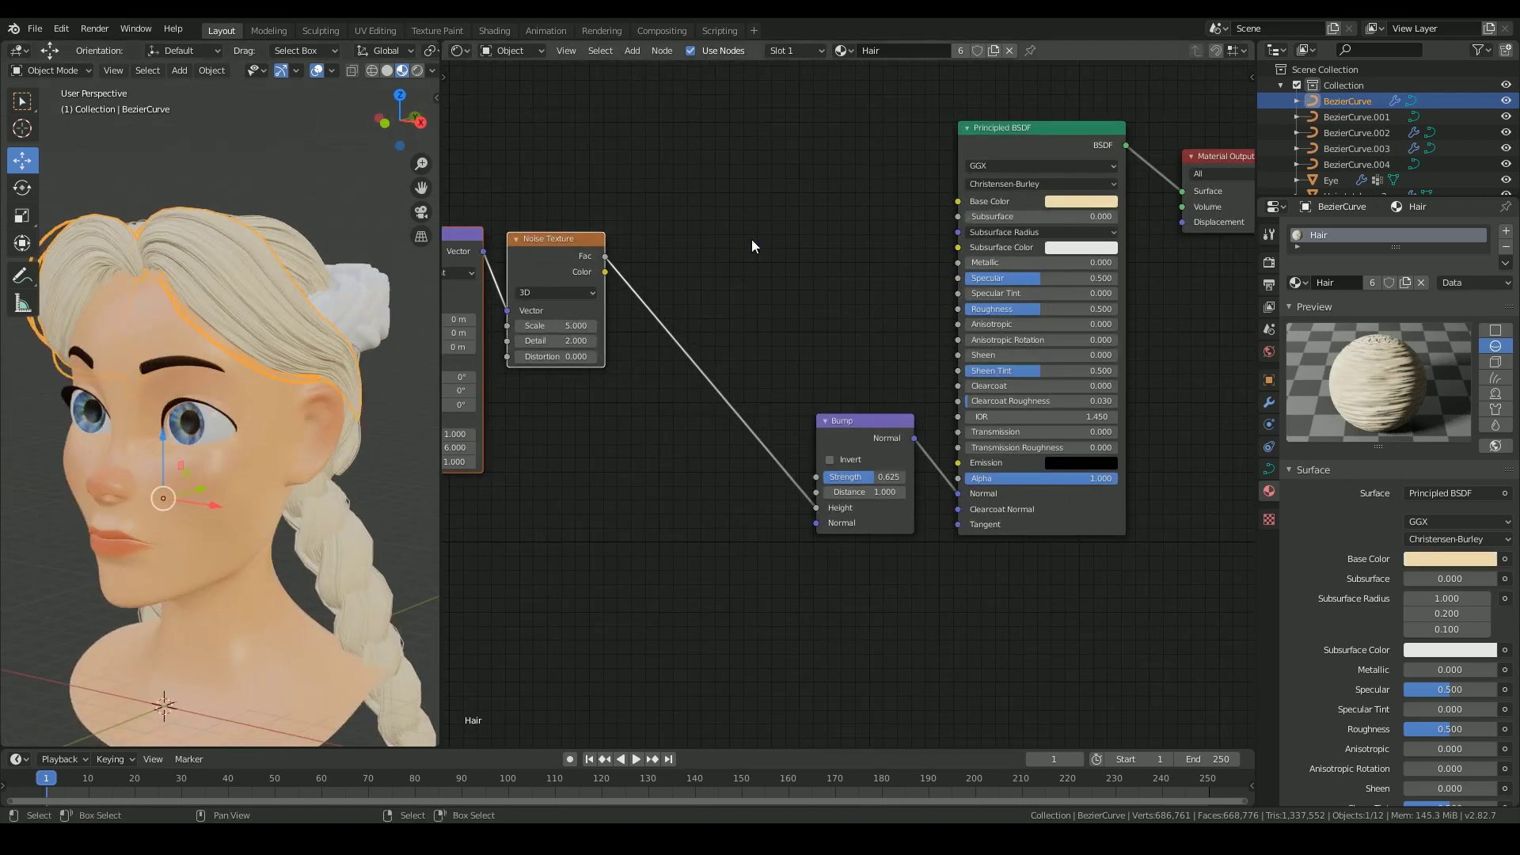
- Add a ColorRamp node and paste the pale blond color into its white stop
key("shift+a")
left_click(808, 255)
left_click(749, 179)
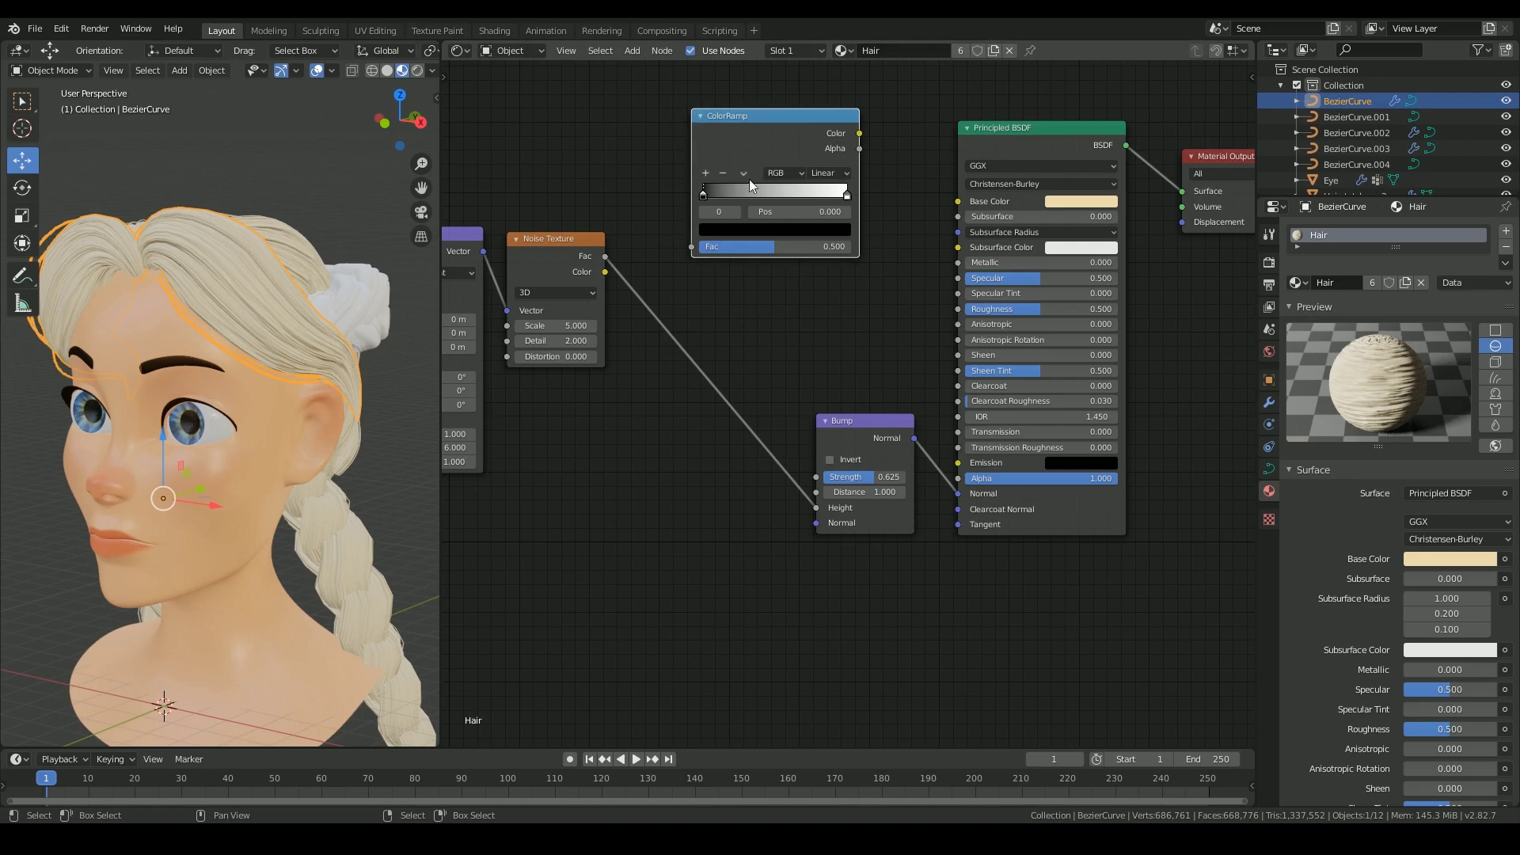
left_click(837, 231)
key("ctrl+v")
- Place the ramp's black stop at 0.077 and color it a darkened shade of the Base Color blond
left_click_drag(704, 195, 715, 195)
left_click(752, 231)
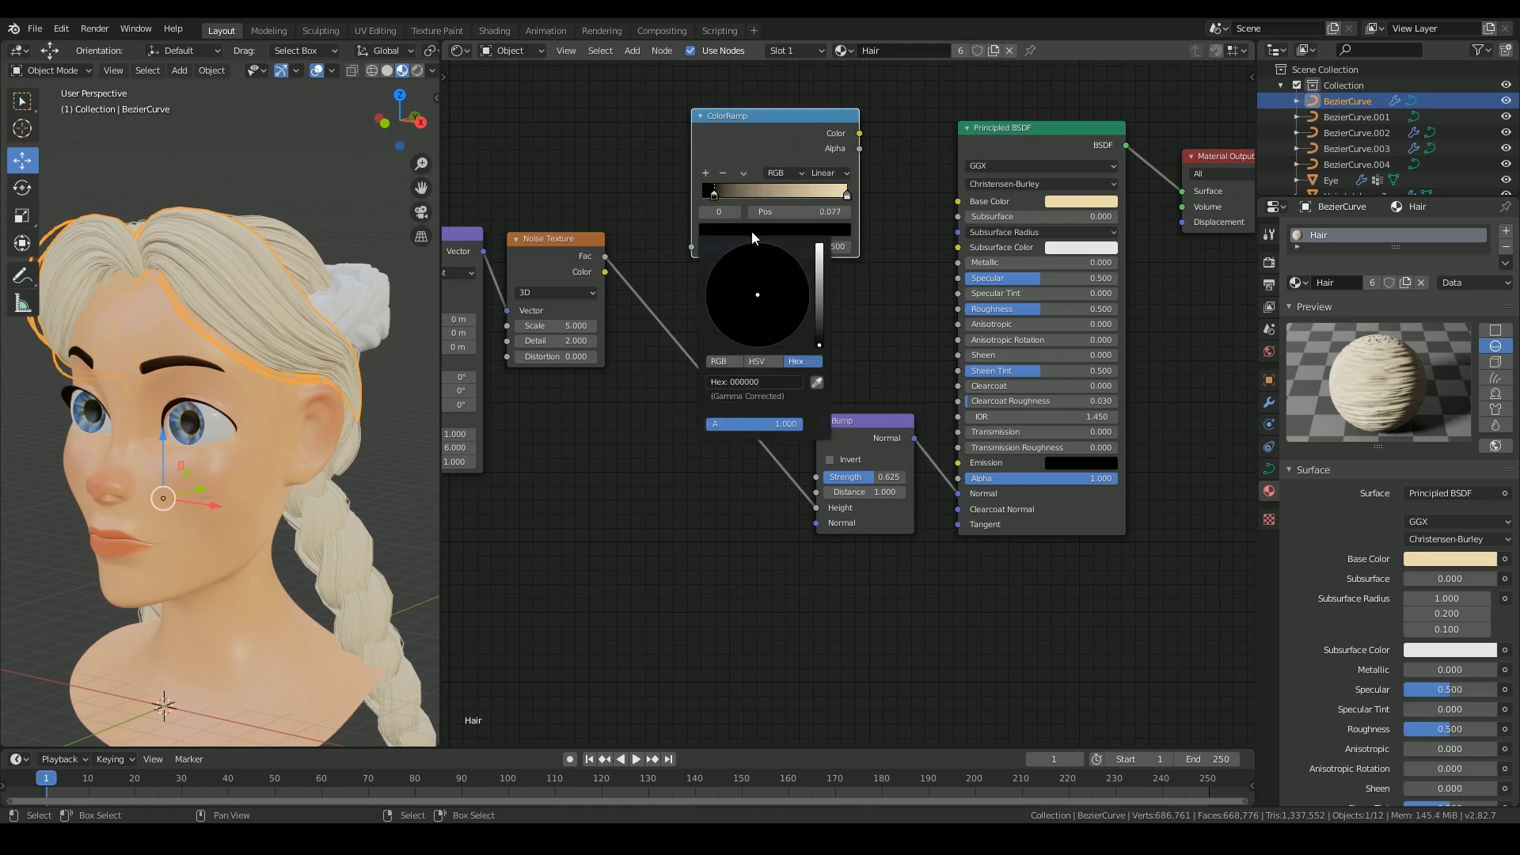
left_click(791, 231)
left_click(817, 383)
left_click(1065, 203)
left_click(789, 230)
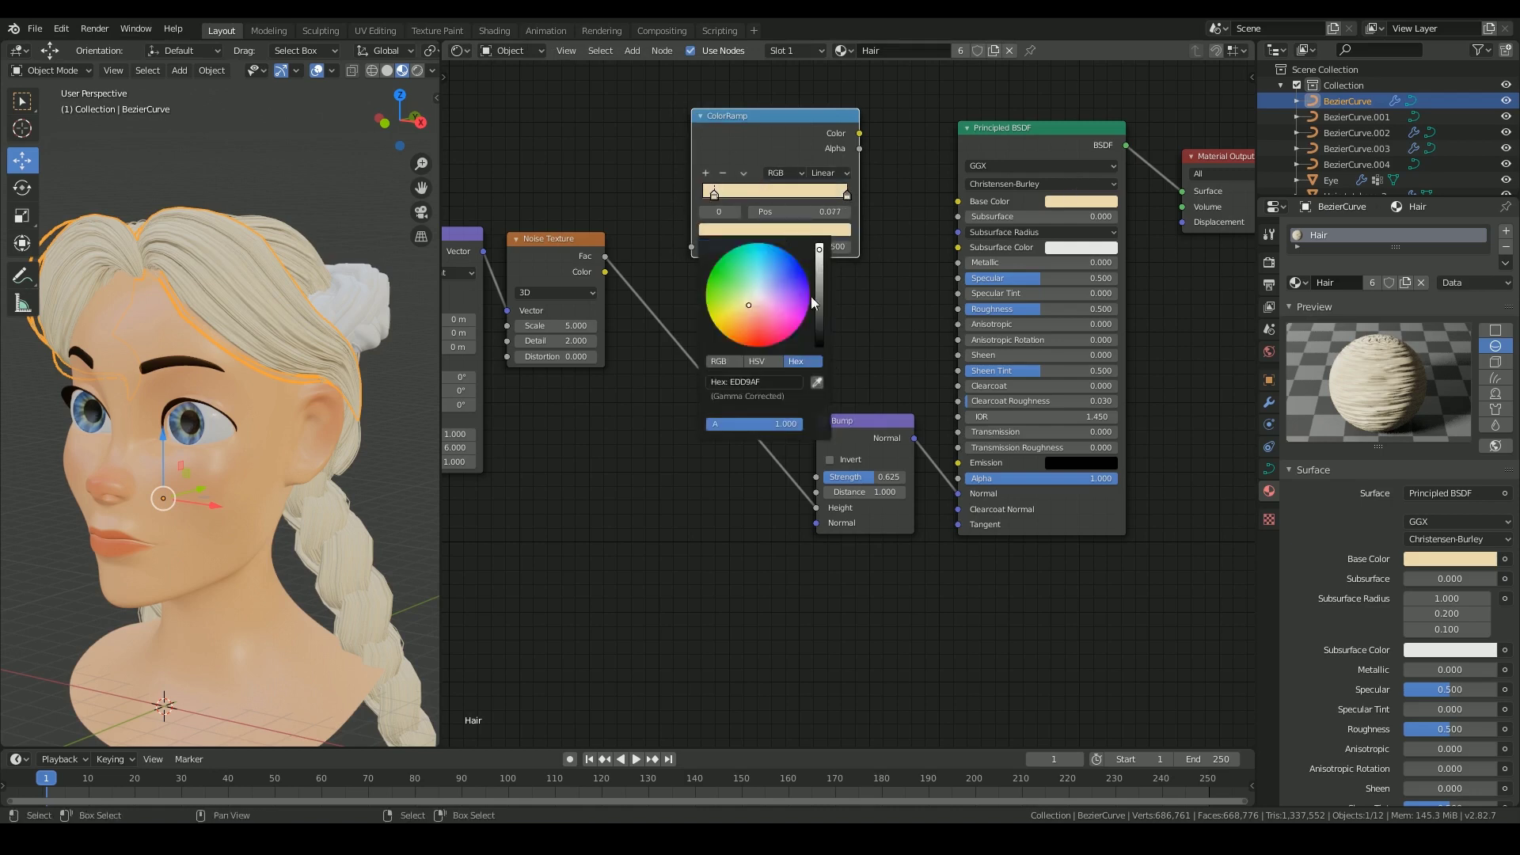
left_click_drag(819, 304, 820, 323)
- Connect the noise Color through the ColorRamp into the Principled BSDF's Base Color, and darken the ramp's first stop further
left_click_drag(860, 135, 957, 201)
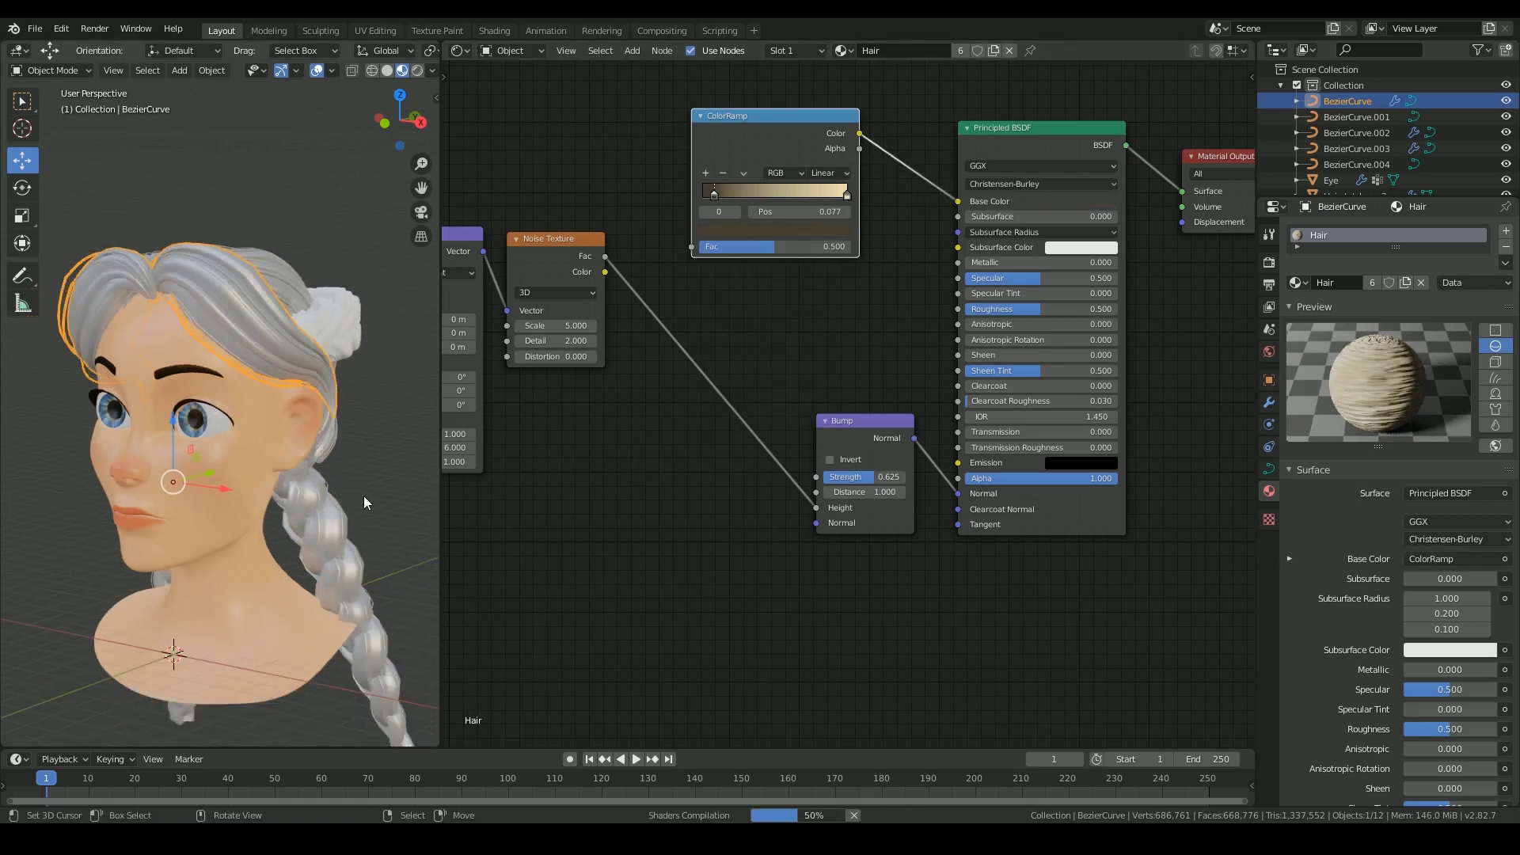
scroll(363, 495, "up", 2)
middle_click_drag(363, 495, 324, 436)
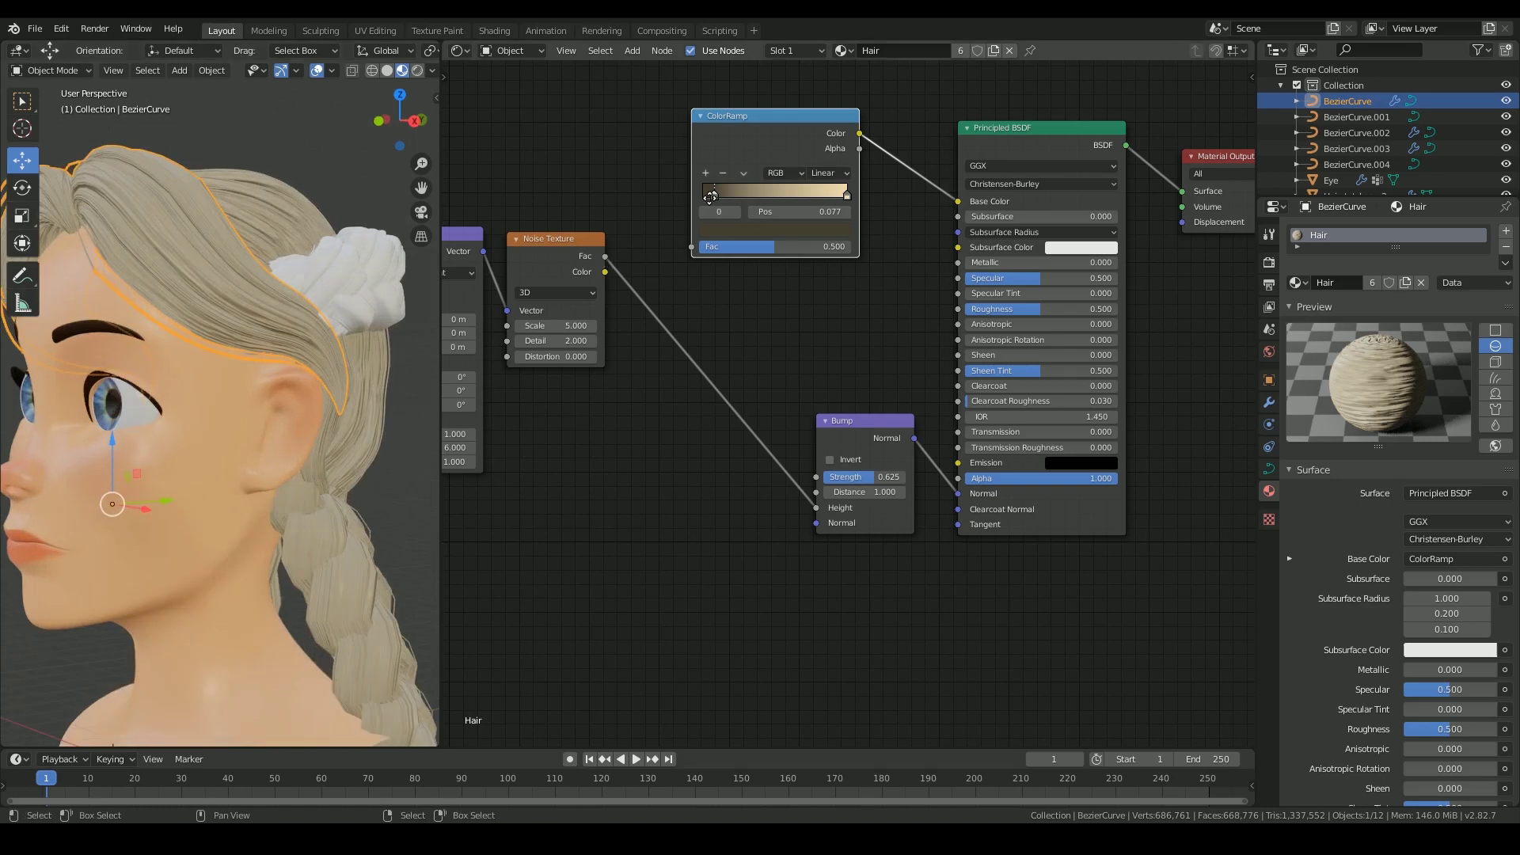
left_click(740, 230)
left_click_drag(605, 272, 687, 248)
mouse_move(155, 288)
middle_mouse_down()
mouse_move(258, 304)
mouse_move(164, 294)
middle_mouse_up()
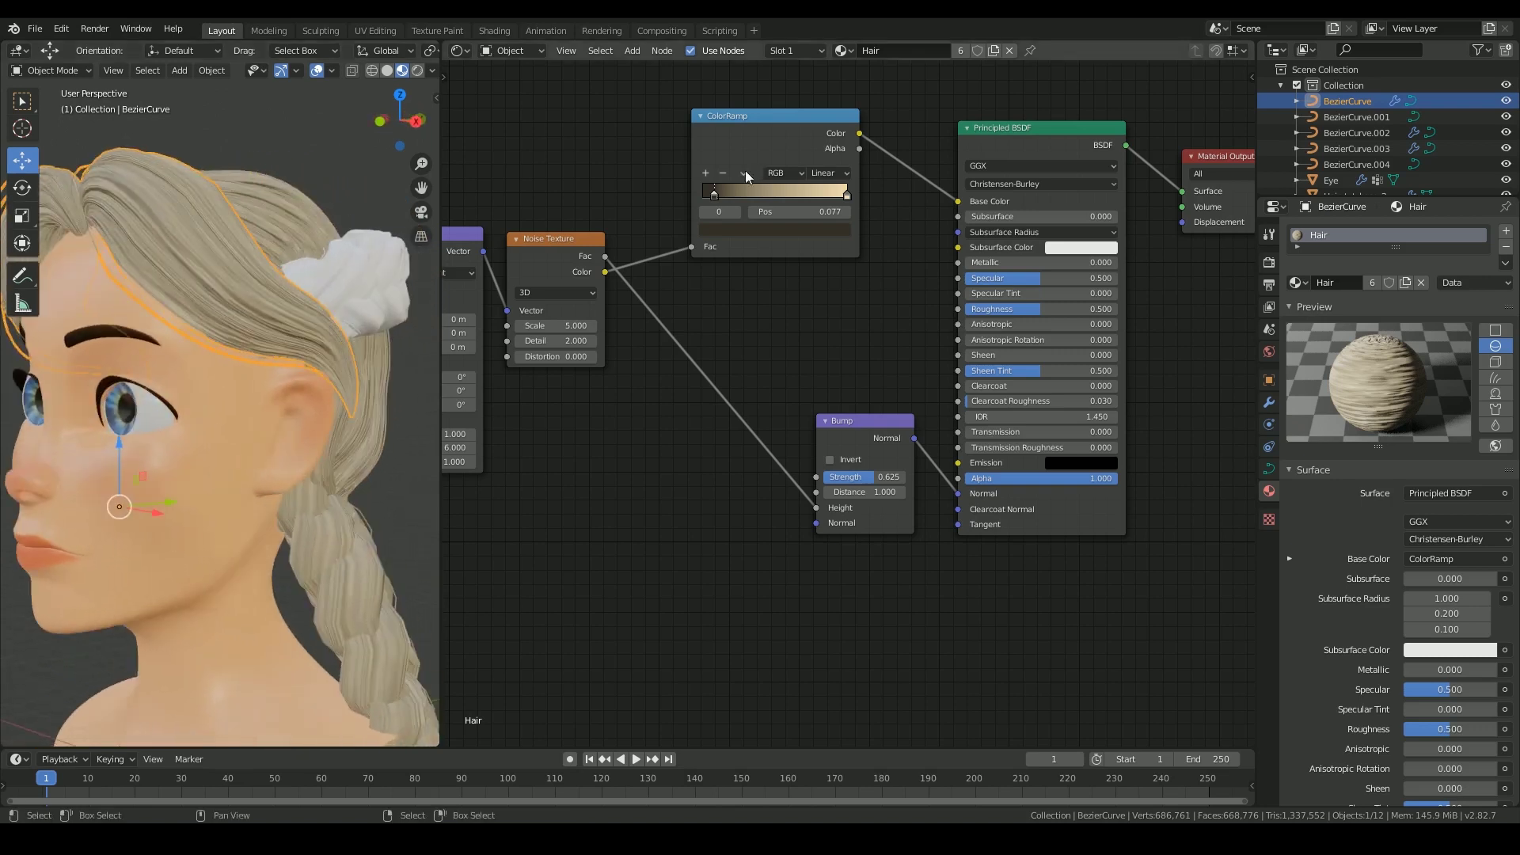
- Move the ramp's dark stop inward, add a third stop, and recolor the end stop at 0.939 a lighter blond
left_click_drag(718, 195, 743, 203)
mouse_move(847, 195)
left_mouse_down()
mouse_move(768, 200)
mouse_move(843, 204)
left_mouse_up()
left_click(705, 173)
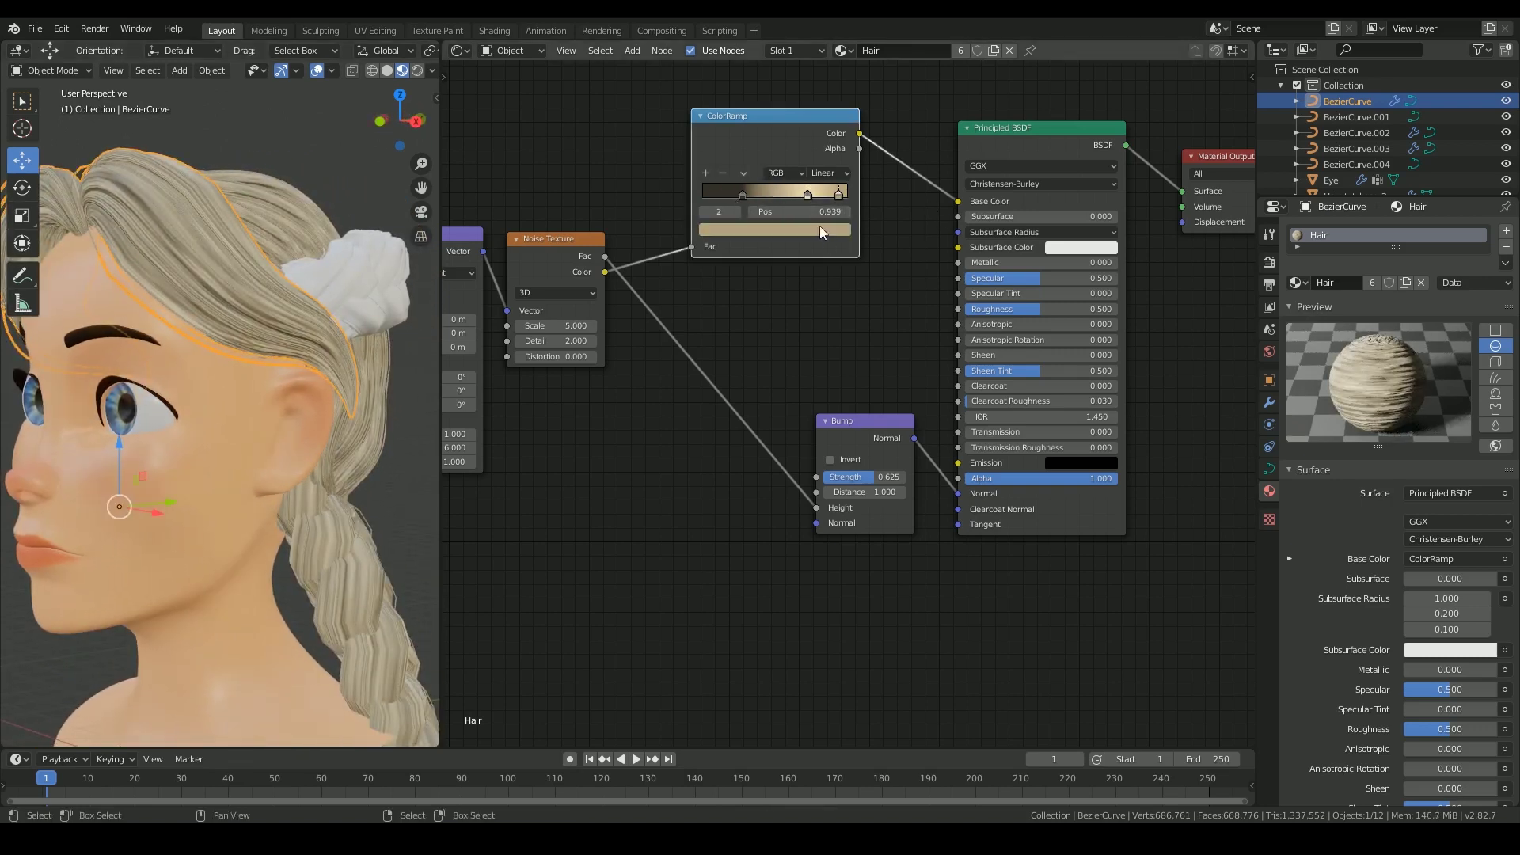
left_click(821, 232)
left_click(817, 175)
left_click(833, 231)
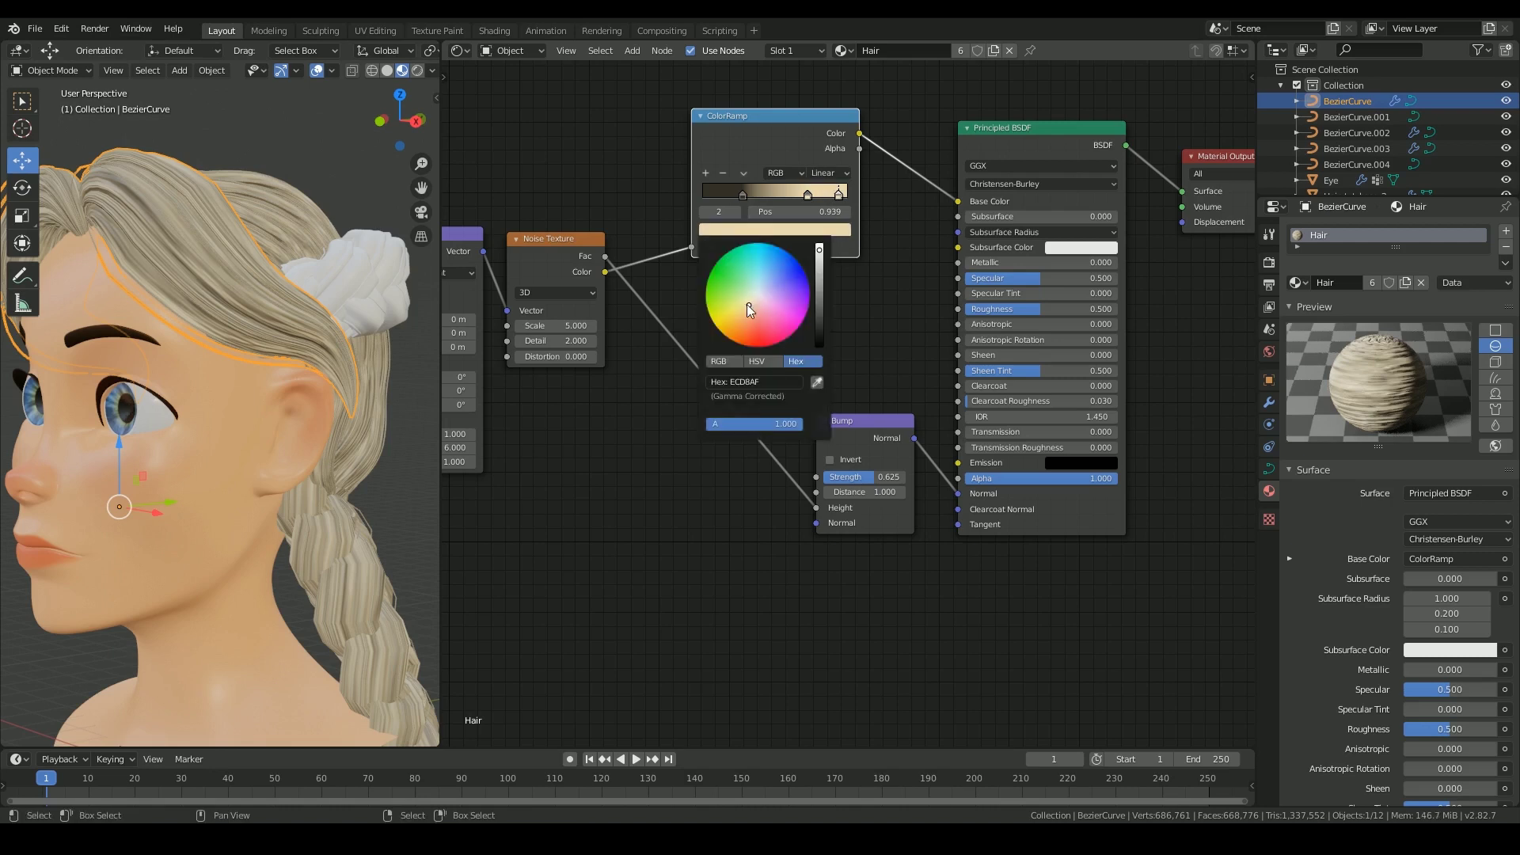
- Redistribute the ramp stops and add a fourth one with a darker blond color at position 0.378
left_click_drag(810, 195, 717, 197)
left_click(705, 173)
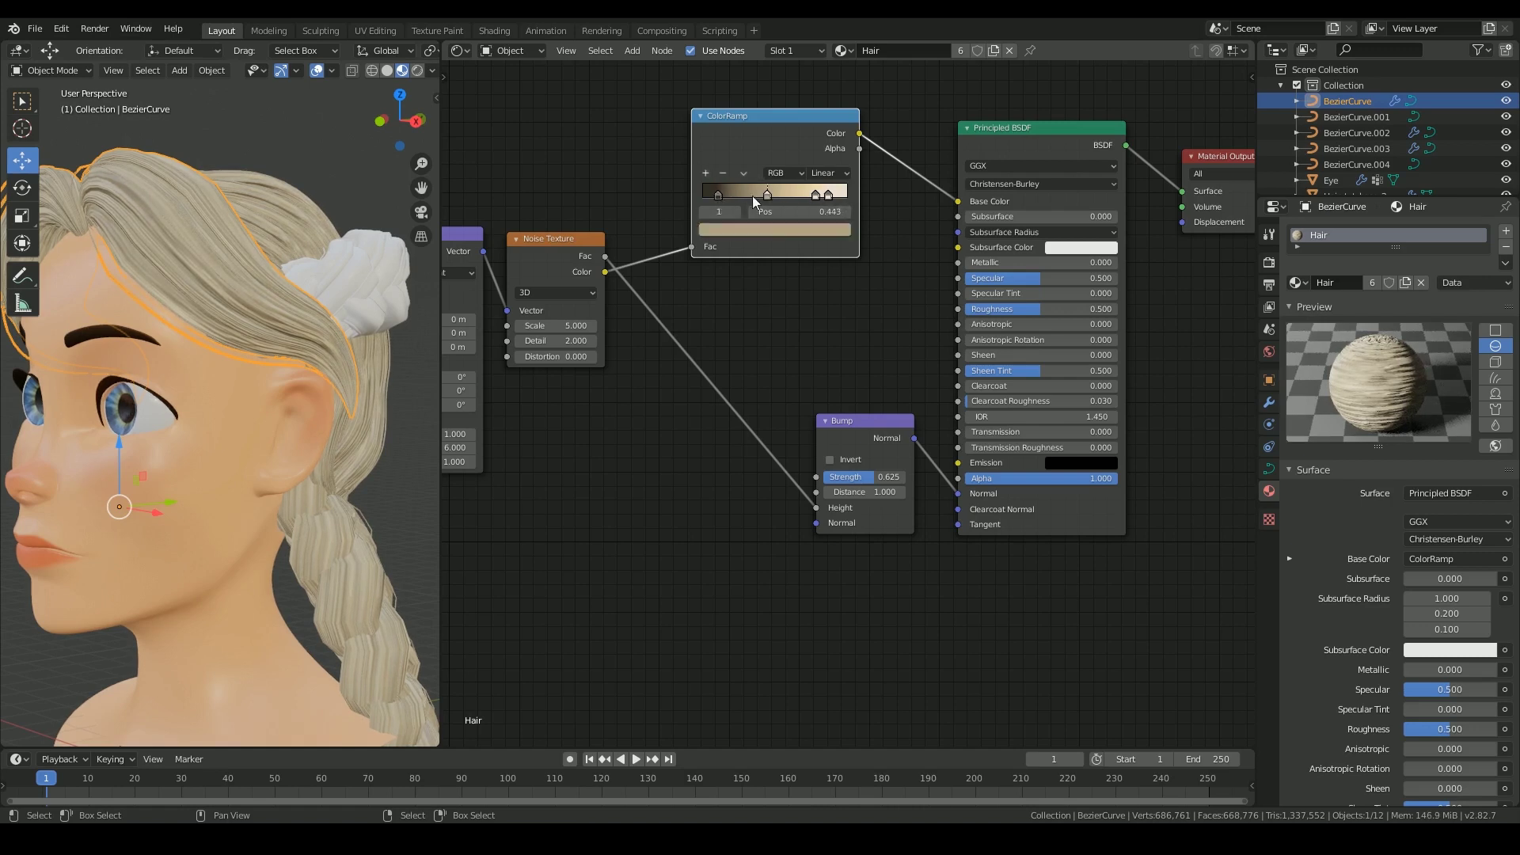
left_click(772, 229)
mouse_move(766, 197)
left_mouse_down()
mouse_move(734, 196)
mouse_move(759, 211)
left_mouse_up()
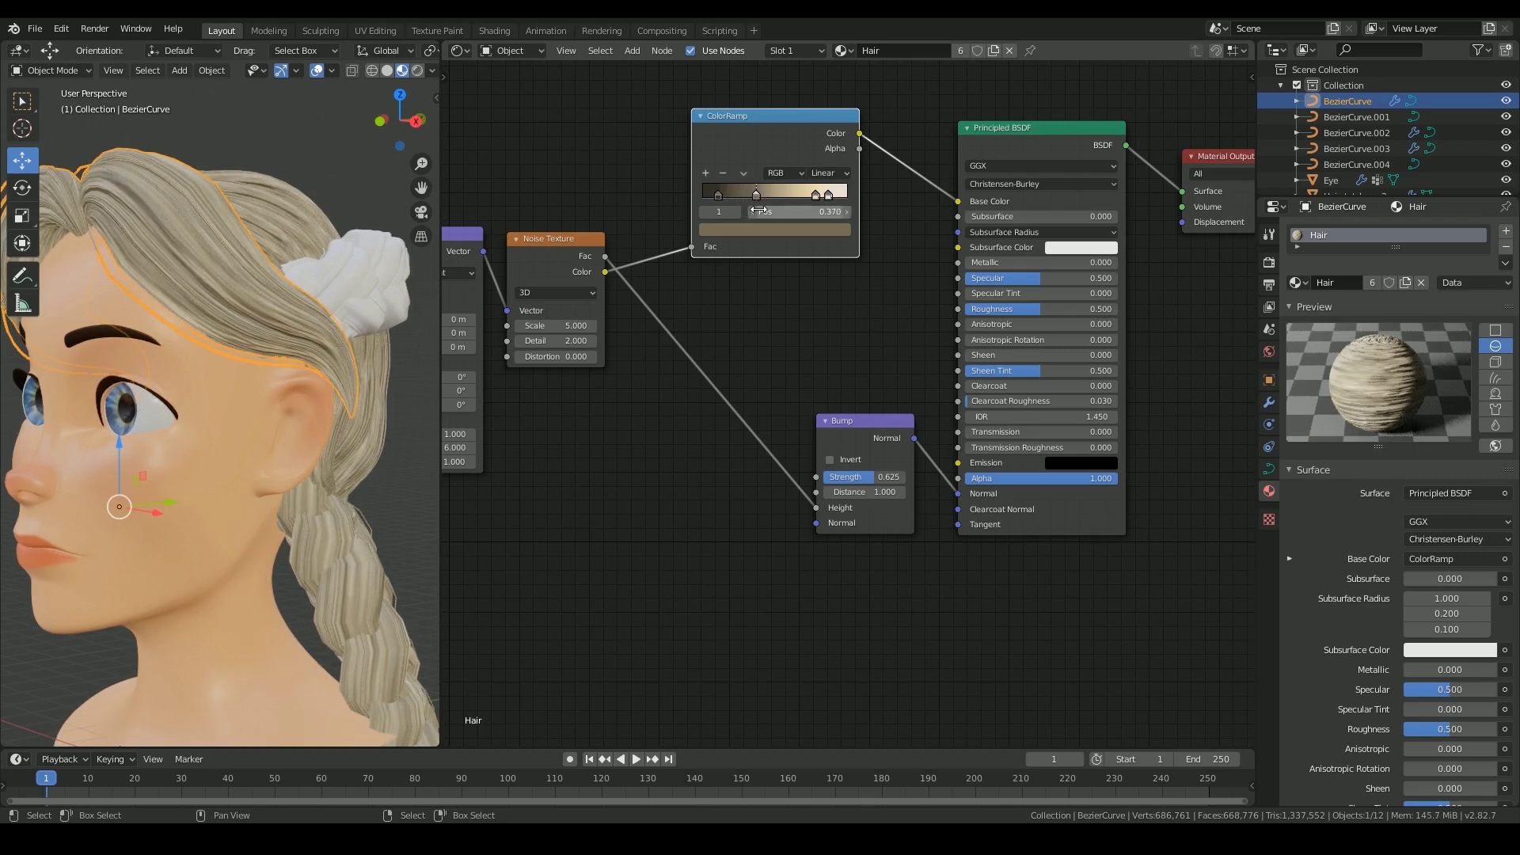
- Add a fifth ramp stop and move the third and fourth stops to 0.449 and 0.732
left_click(707, 173)
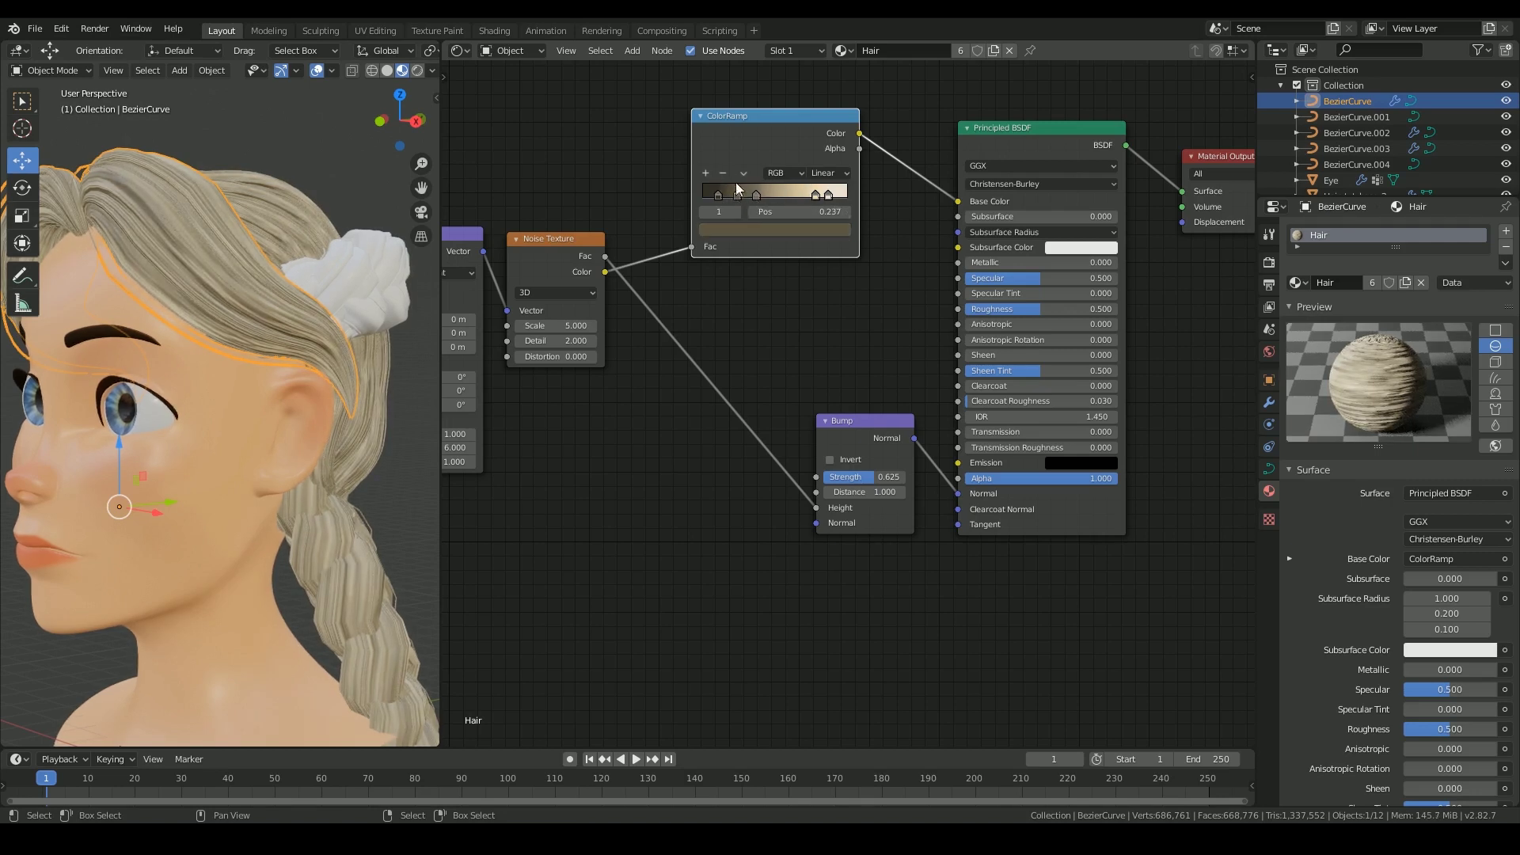
left_click(820, 194)
left_click_drag(780, 203, 768, 204)
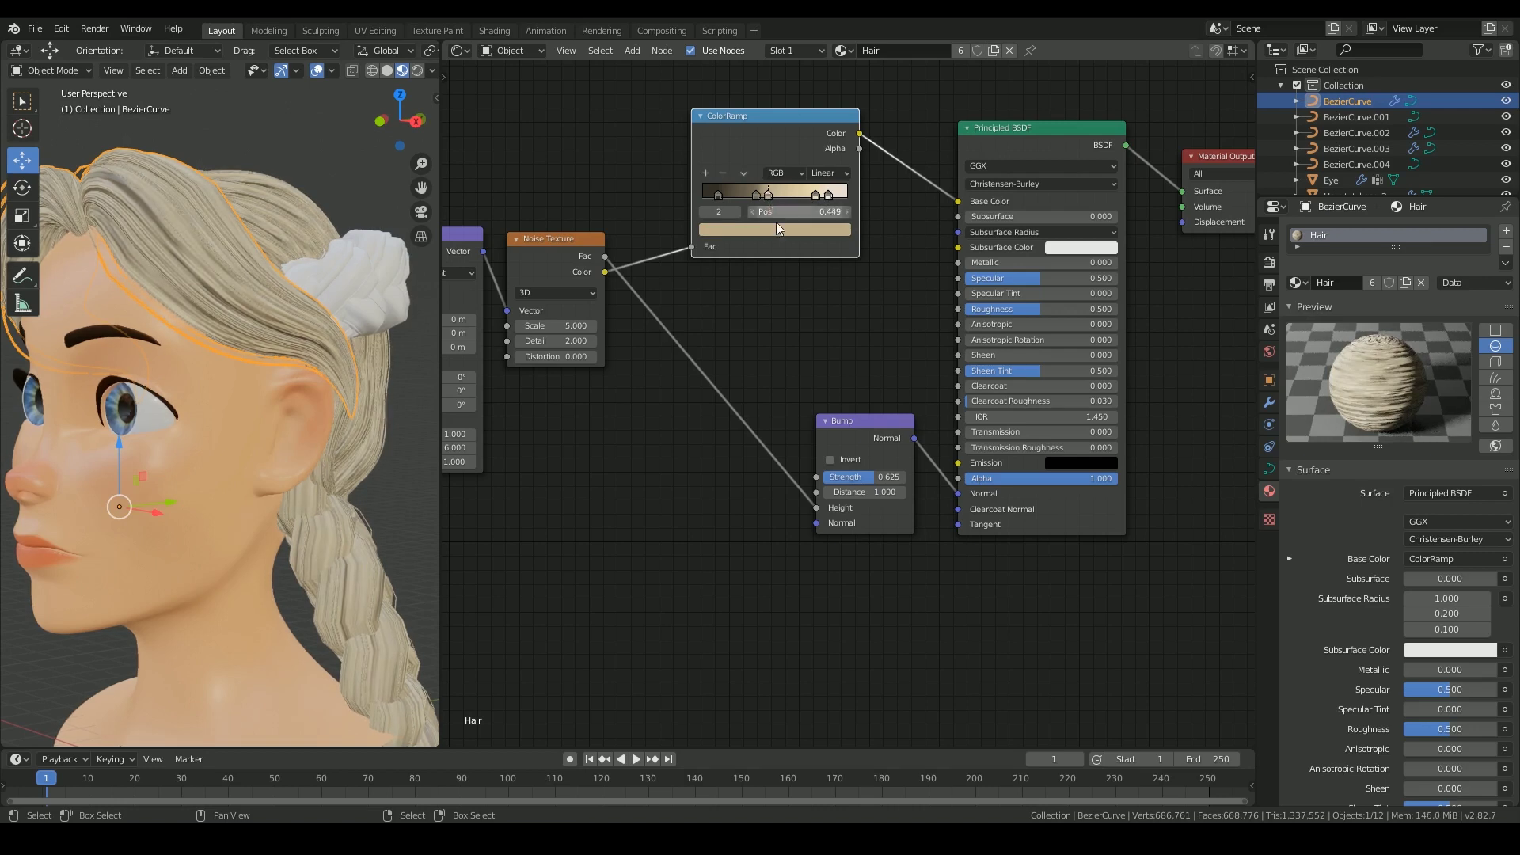
left_click(814, 195)
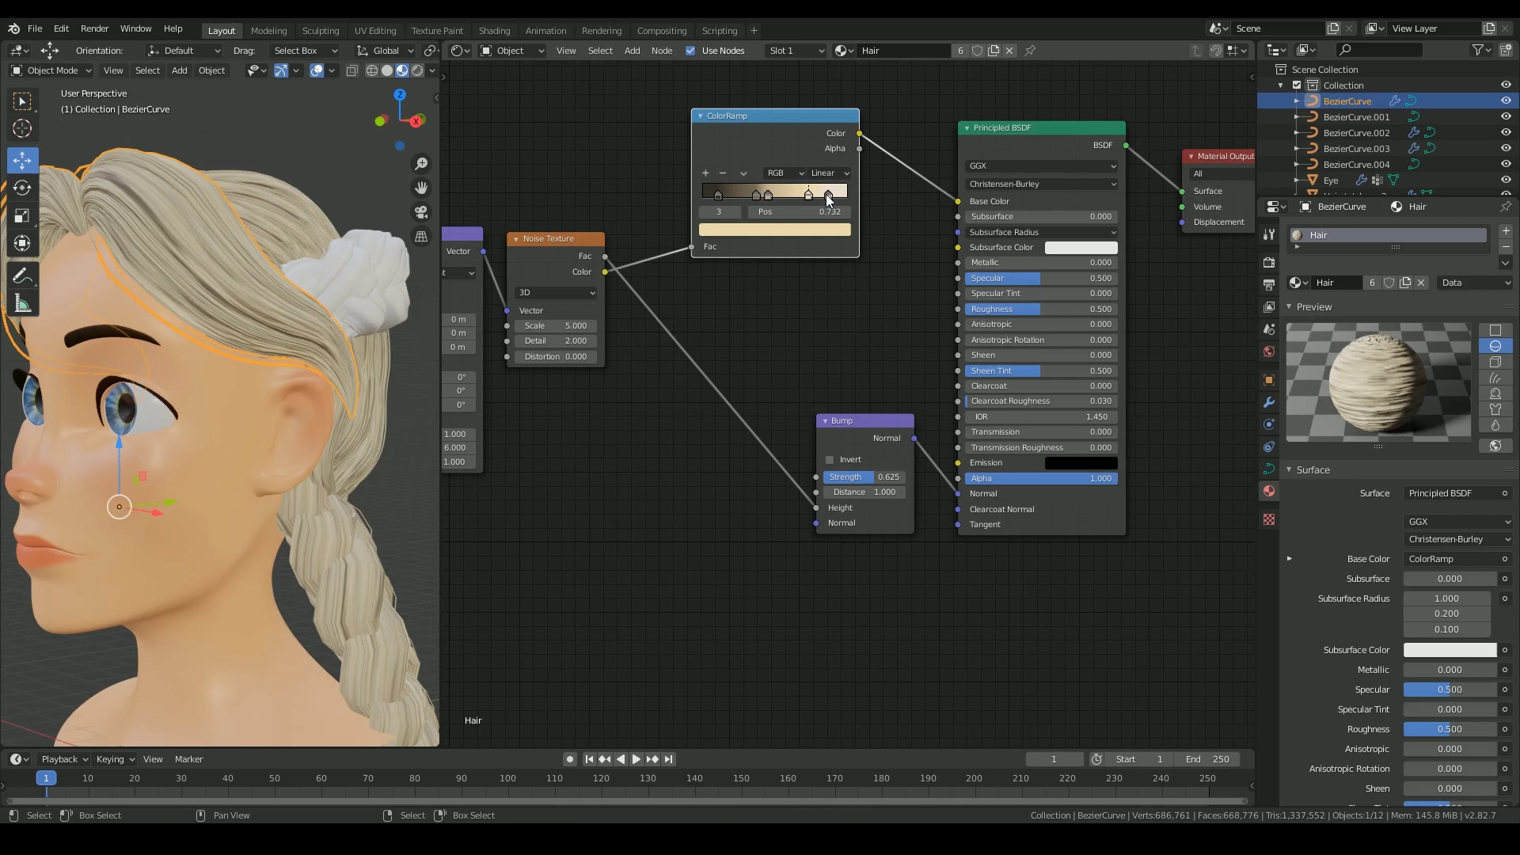
- Set the Principled BSDF's Metallic to 0.6, Specular to 0.2, Roughness to 0.46 and Anisotropic to 1, and save the file
middle_click_drag(412, 293, 241, 316)
key("ctrl+s")
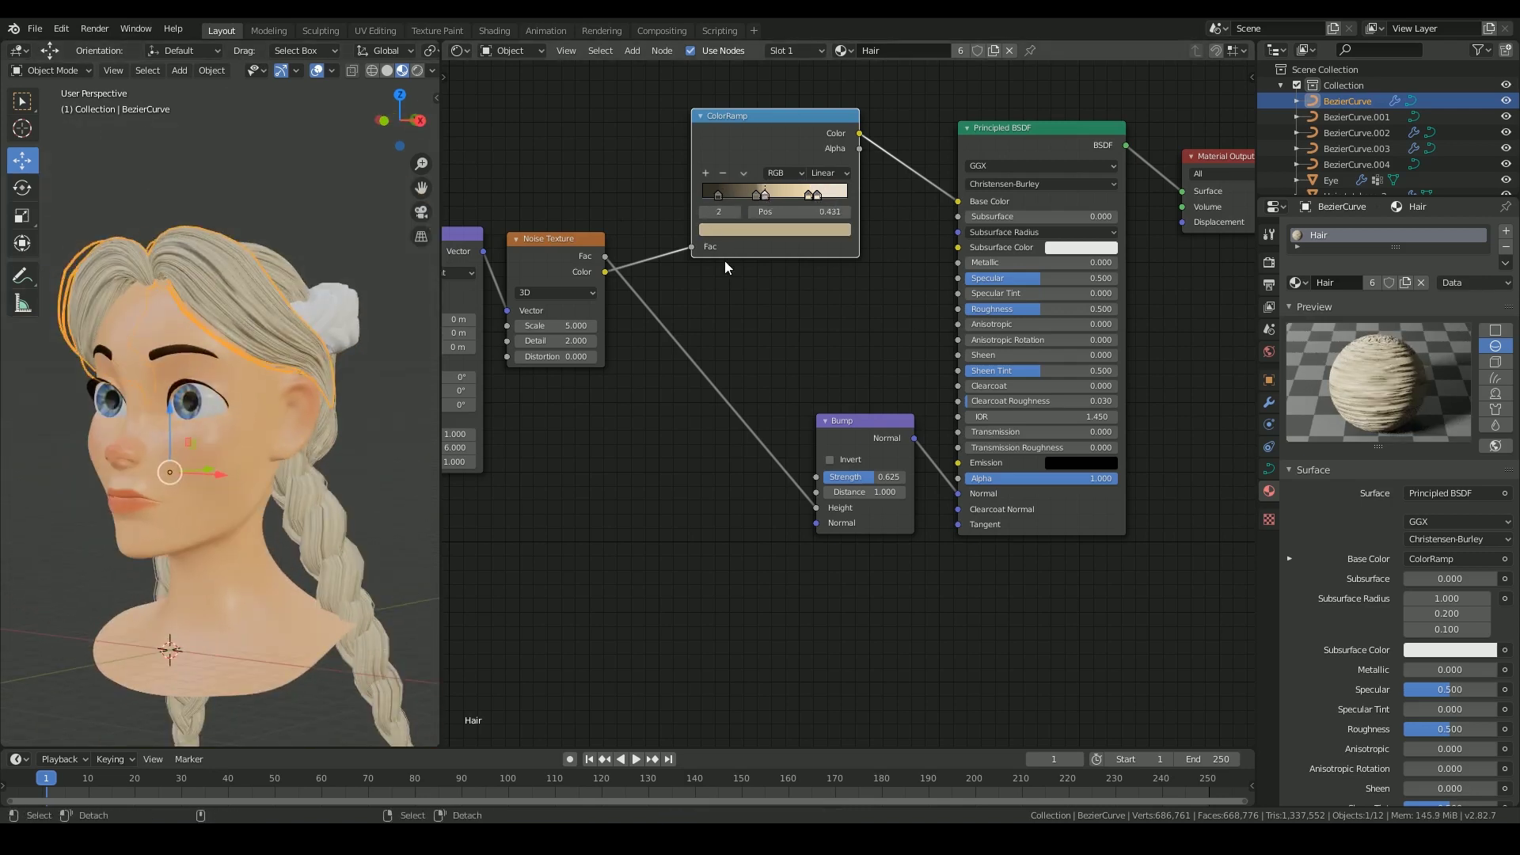
scroll(245, 305, "down", 2)
middle_click_drag(239, 307, 269, 309)
scroll(269, 308, "up", 1)
left_click_drag(986, 265, 1066, 262)
left_click(1066, 262)
type("0")
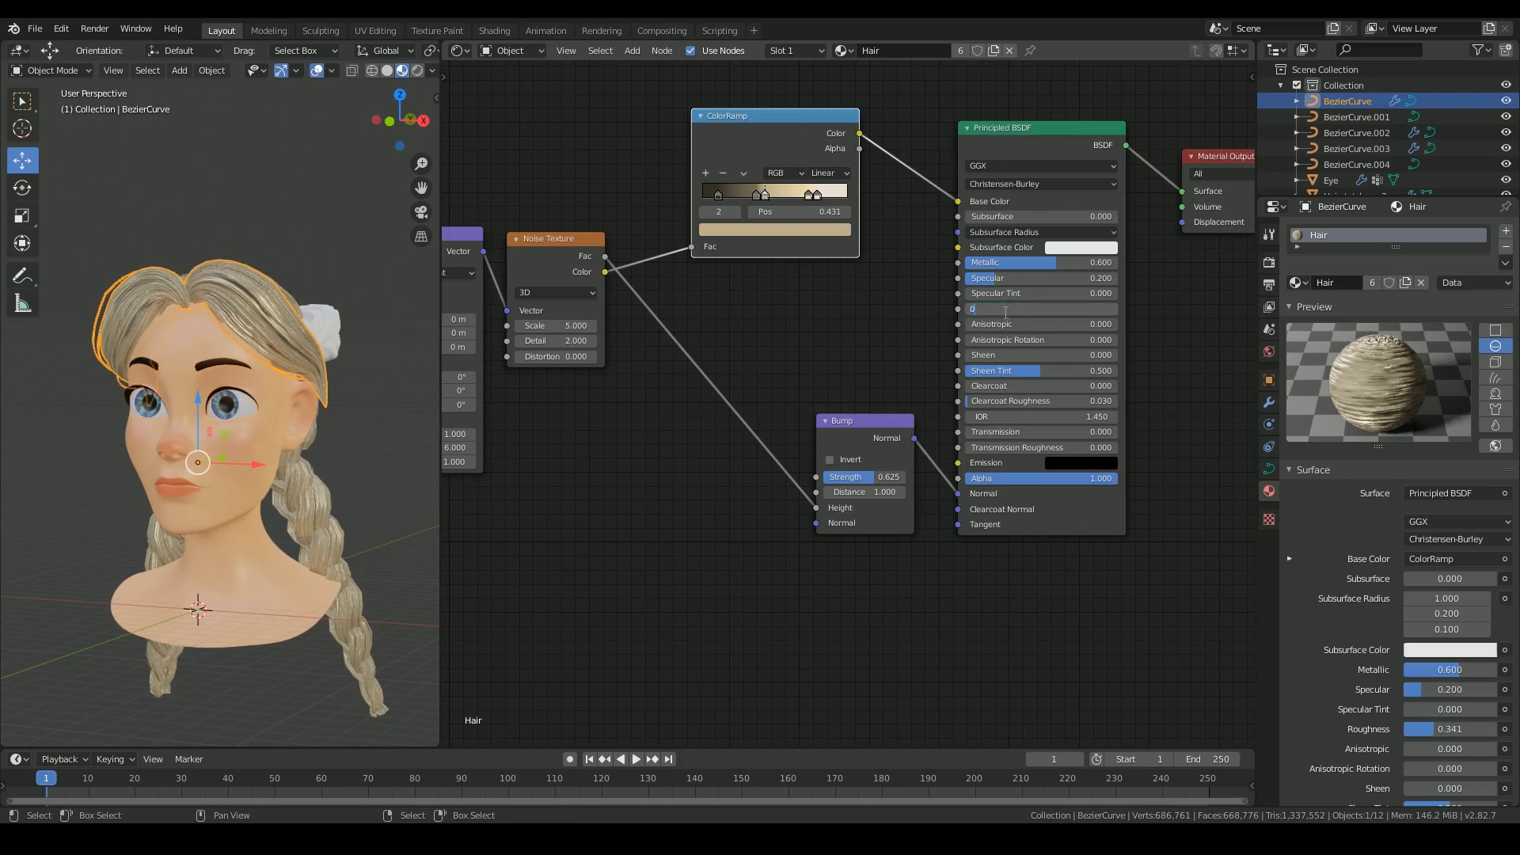
middle_click_drag(122, 388, 345, 418)
key("ctrl+s")
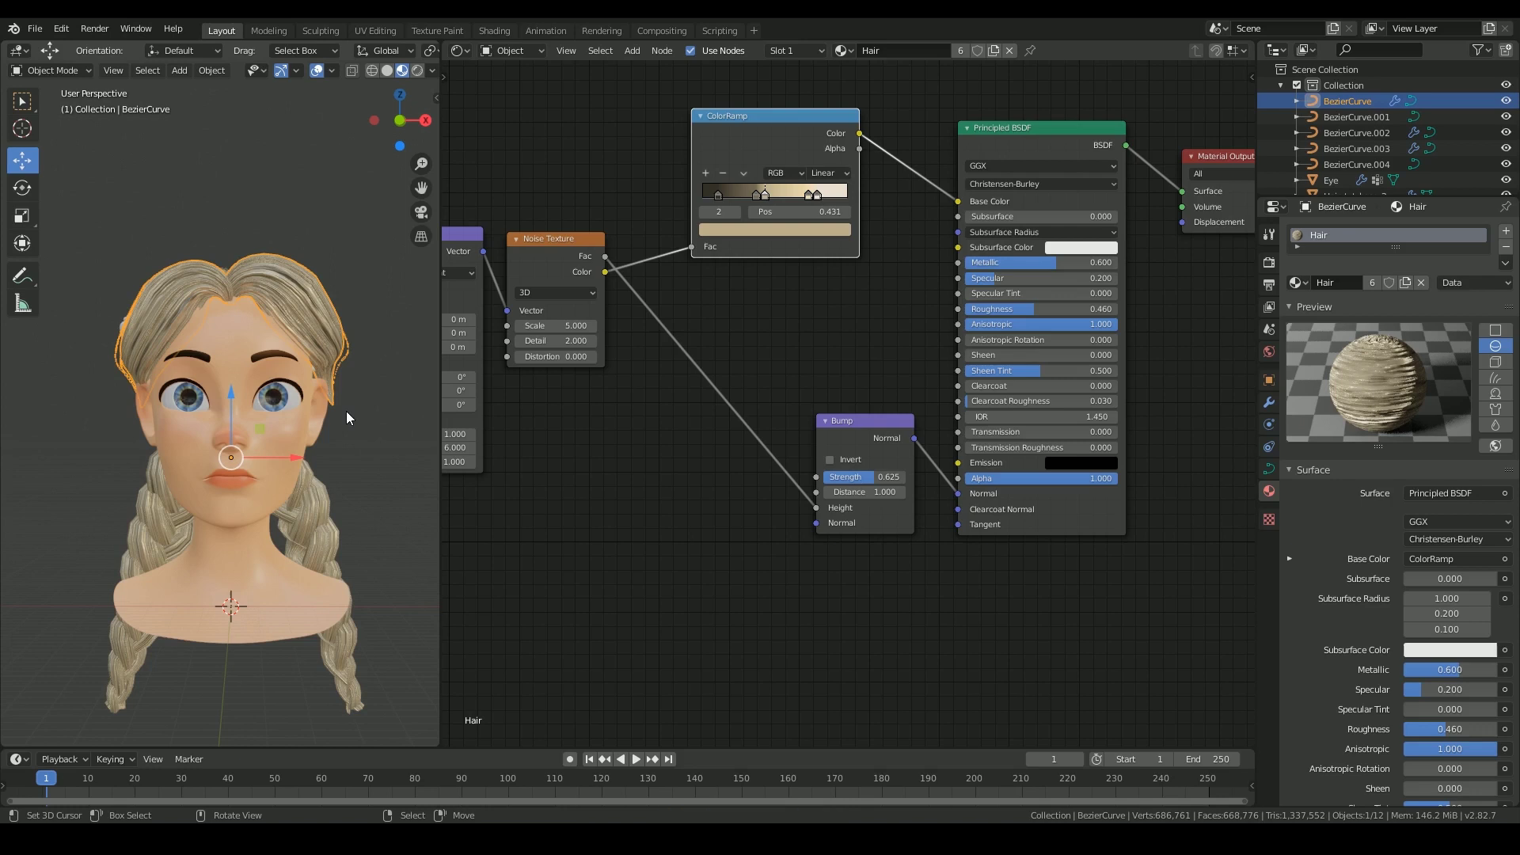
- Set the Principled BSDF's Subsurface Color to a light blond sampled from the hair ColorRamp
middle_click_drag(346, 412, 300, 421)
left_click(1081, 247)
left_click(1166, 185)
left_click(805, 189)
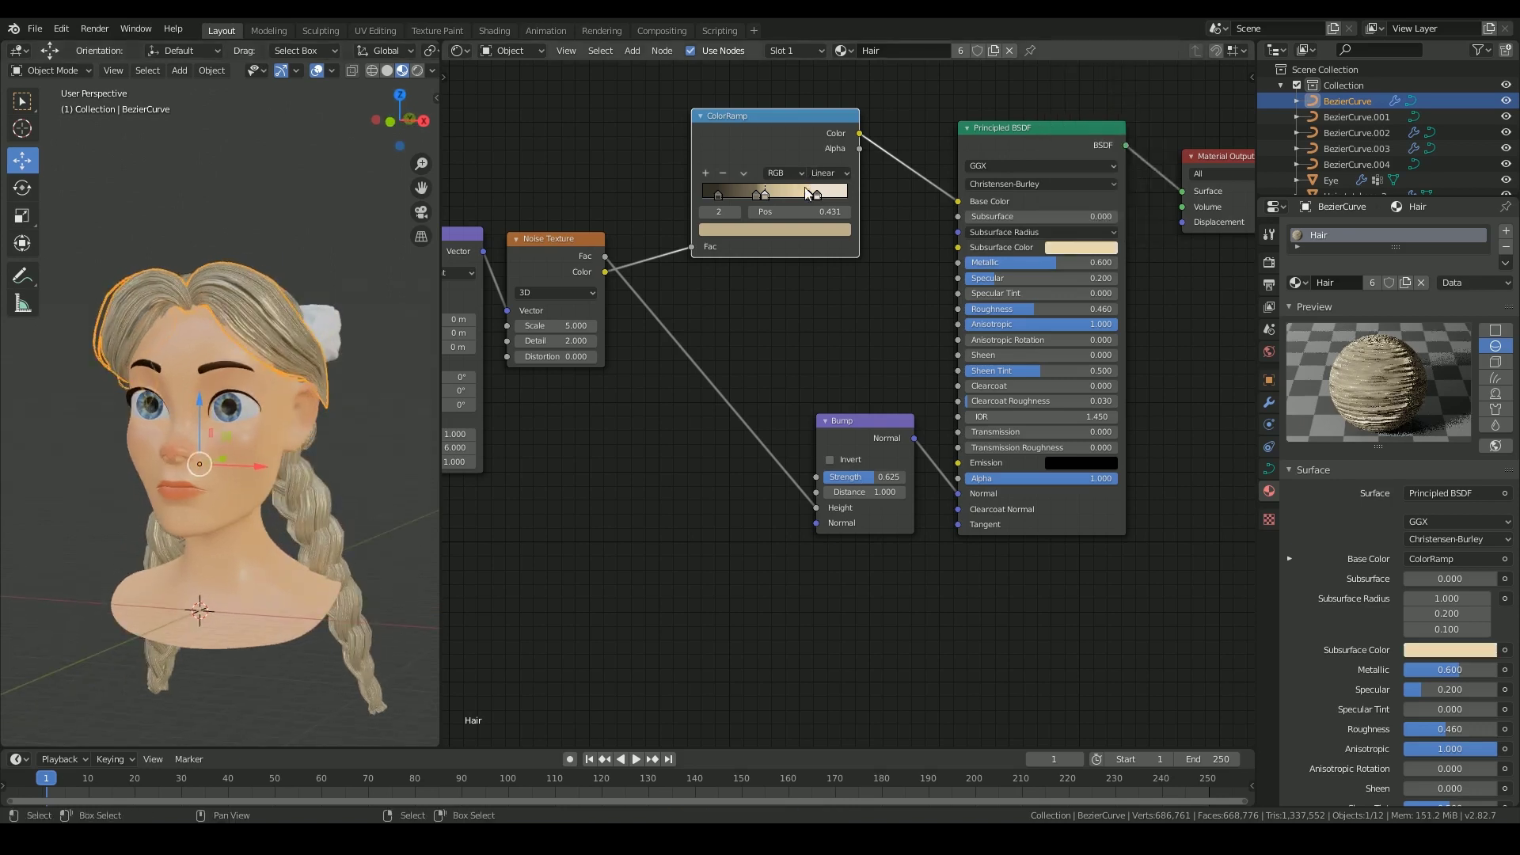
left_click(1060, 248)
left_click(1066, 247)
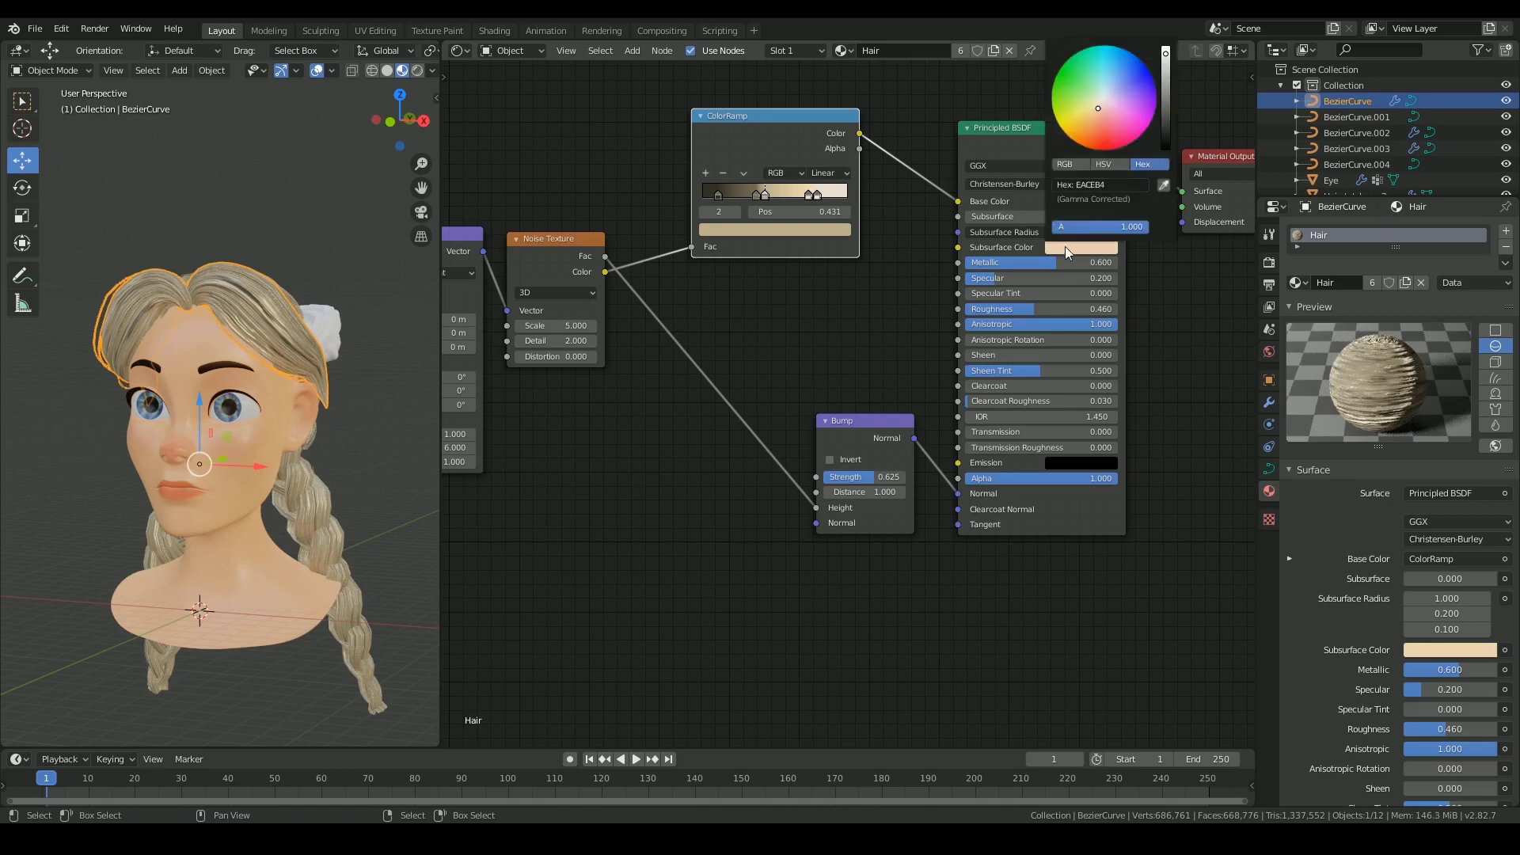
- Set the Principled BSDF's Subsurface to 0.2 and save the file
left_click(1019, 217)
type("0.")
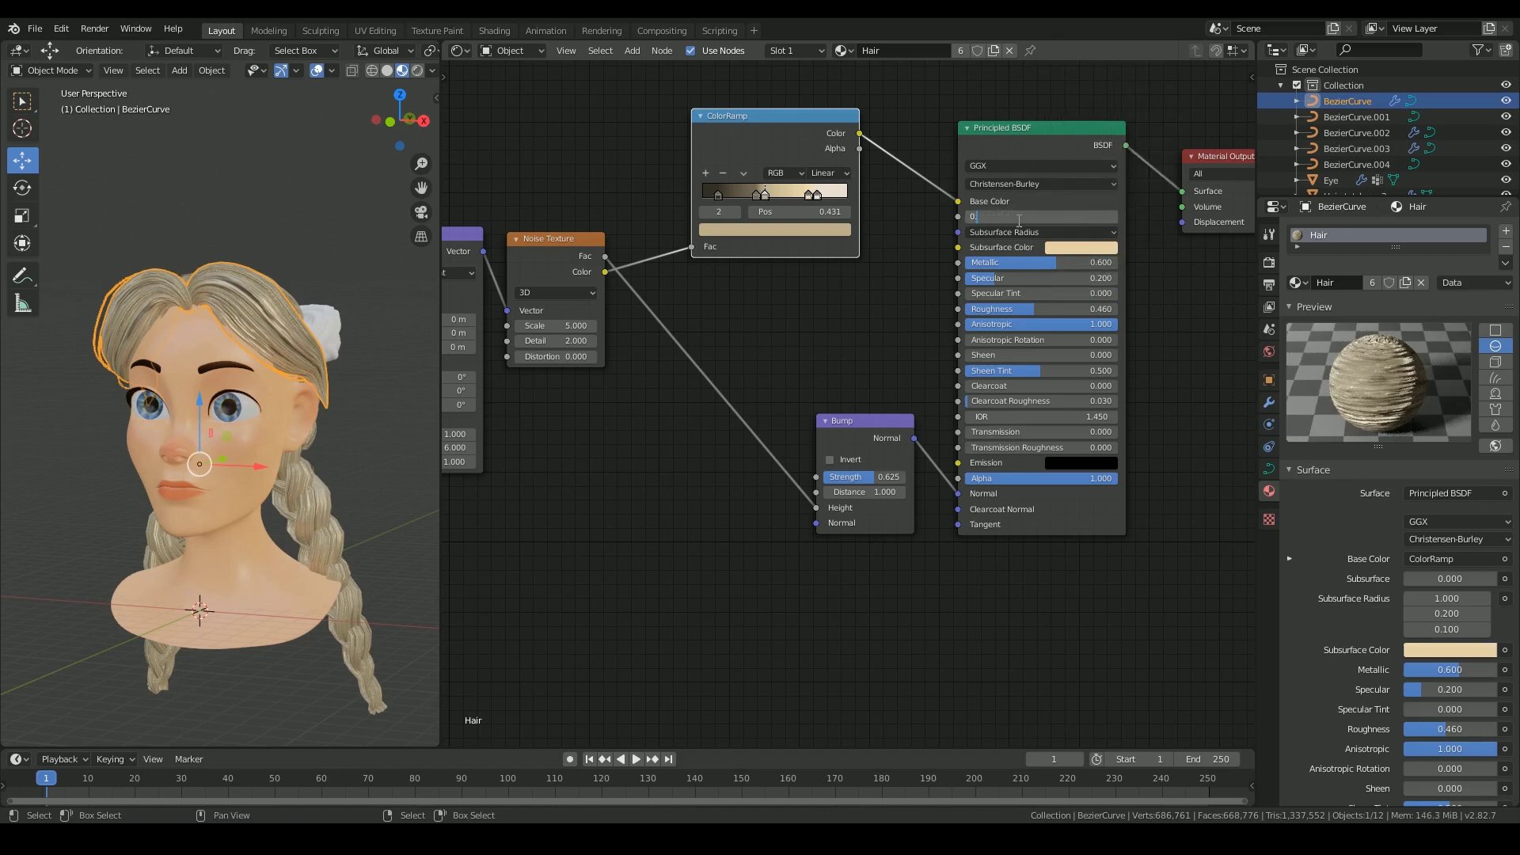
type("2")
key("Return")
key("ctrl+s")
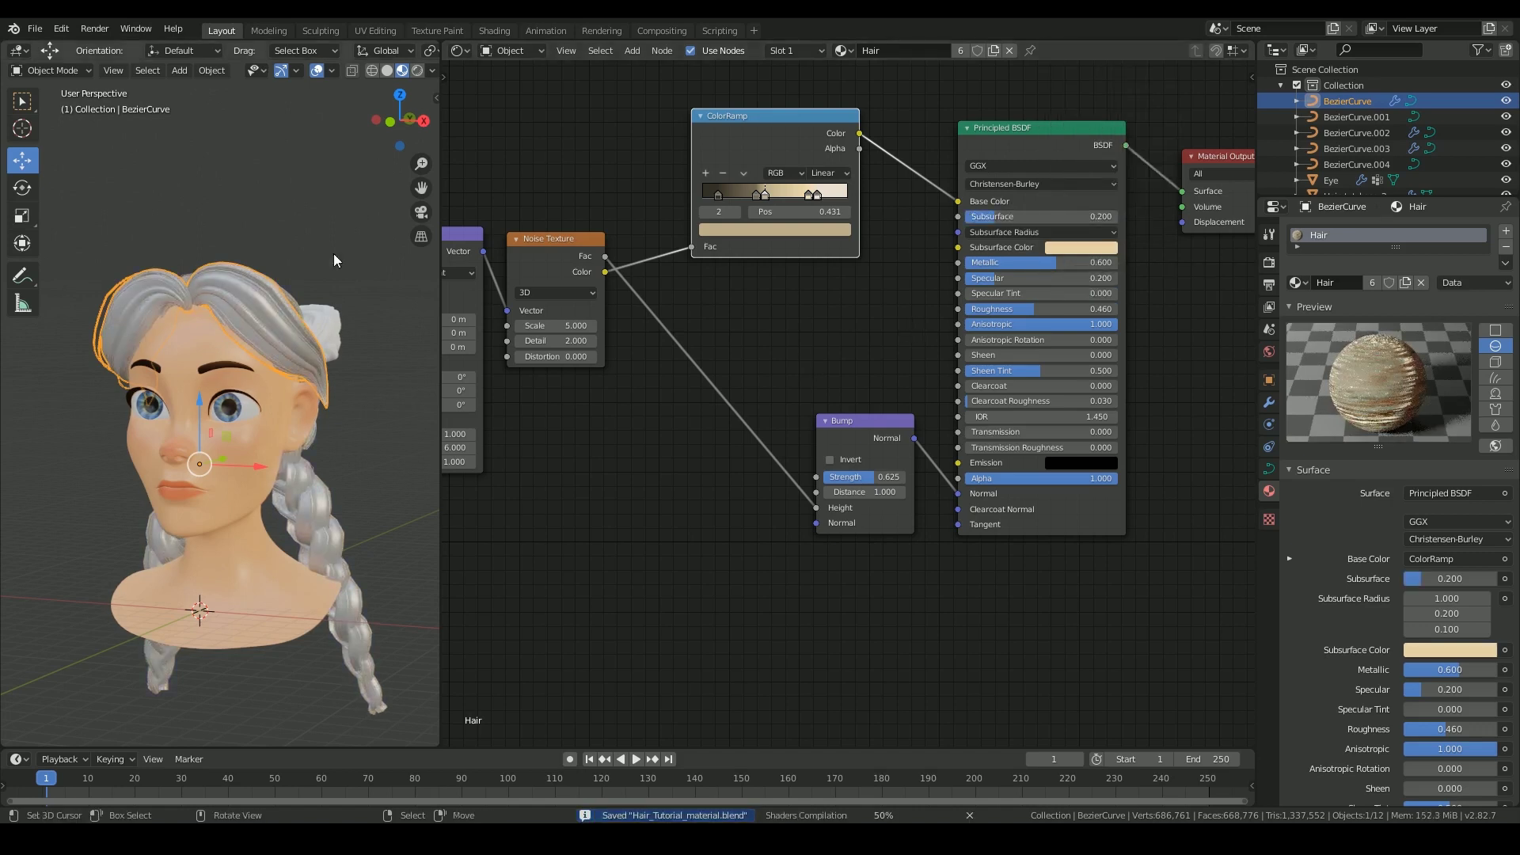
mouse_move(348, 317)
middle_mouse_down()
mouse_move(285, 321)
mouse_move(331, 318)
middle_mouse_up()
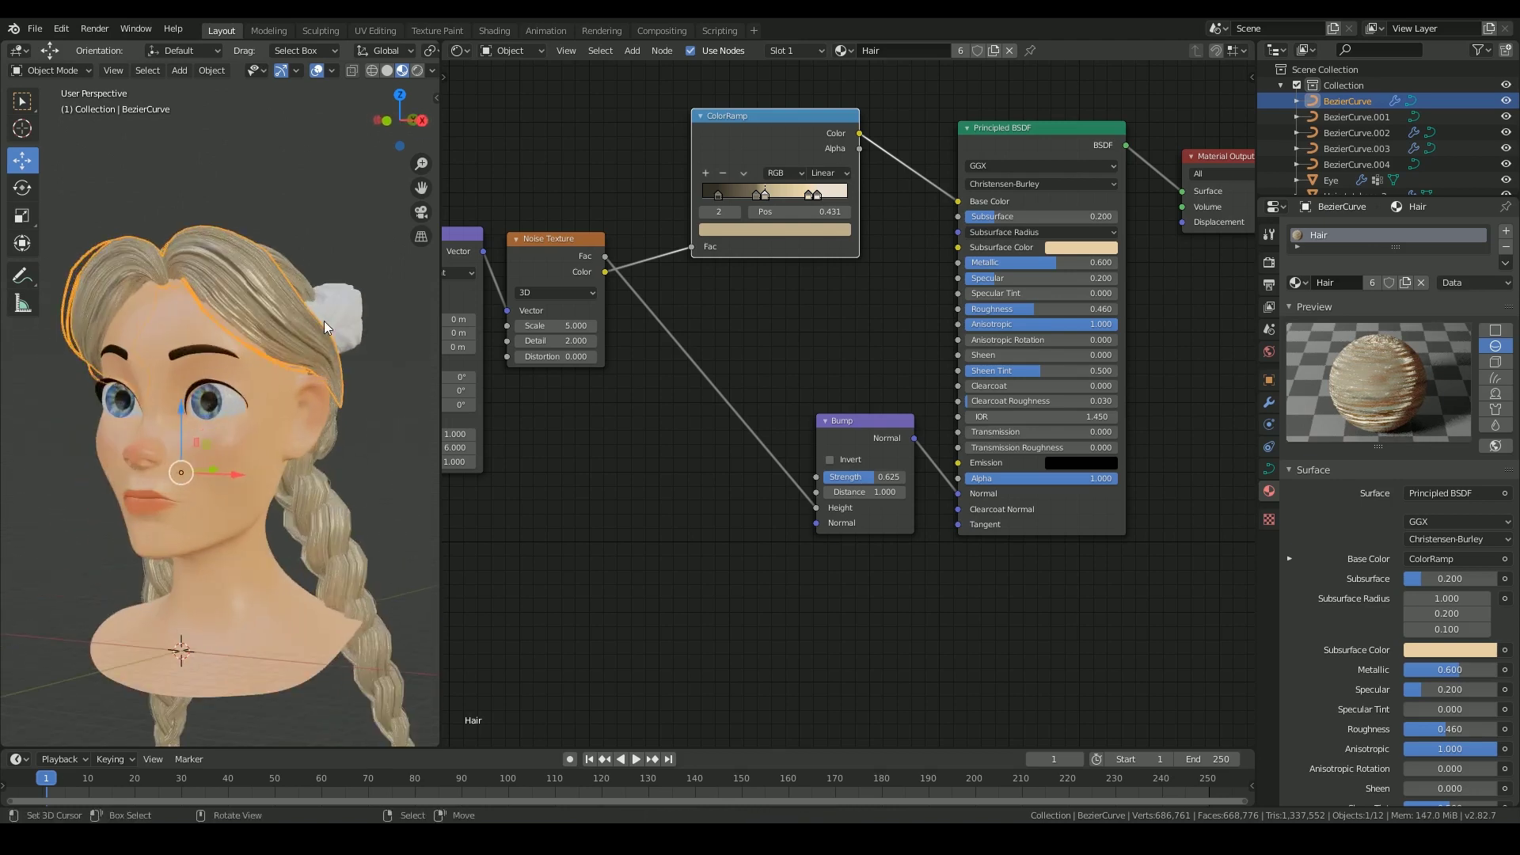
- Add a Gradient Texture node below the Mapping and Noise Texture nodes
scroll(838, 349, "down", 3)
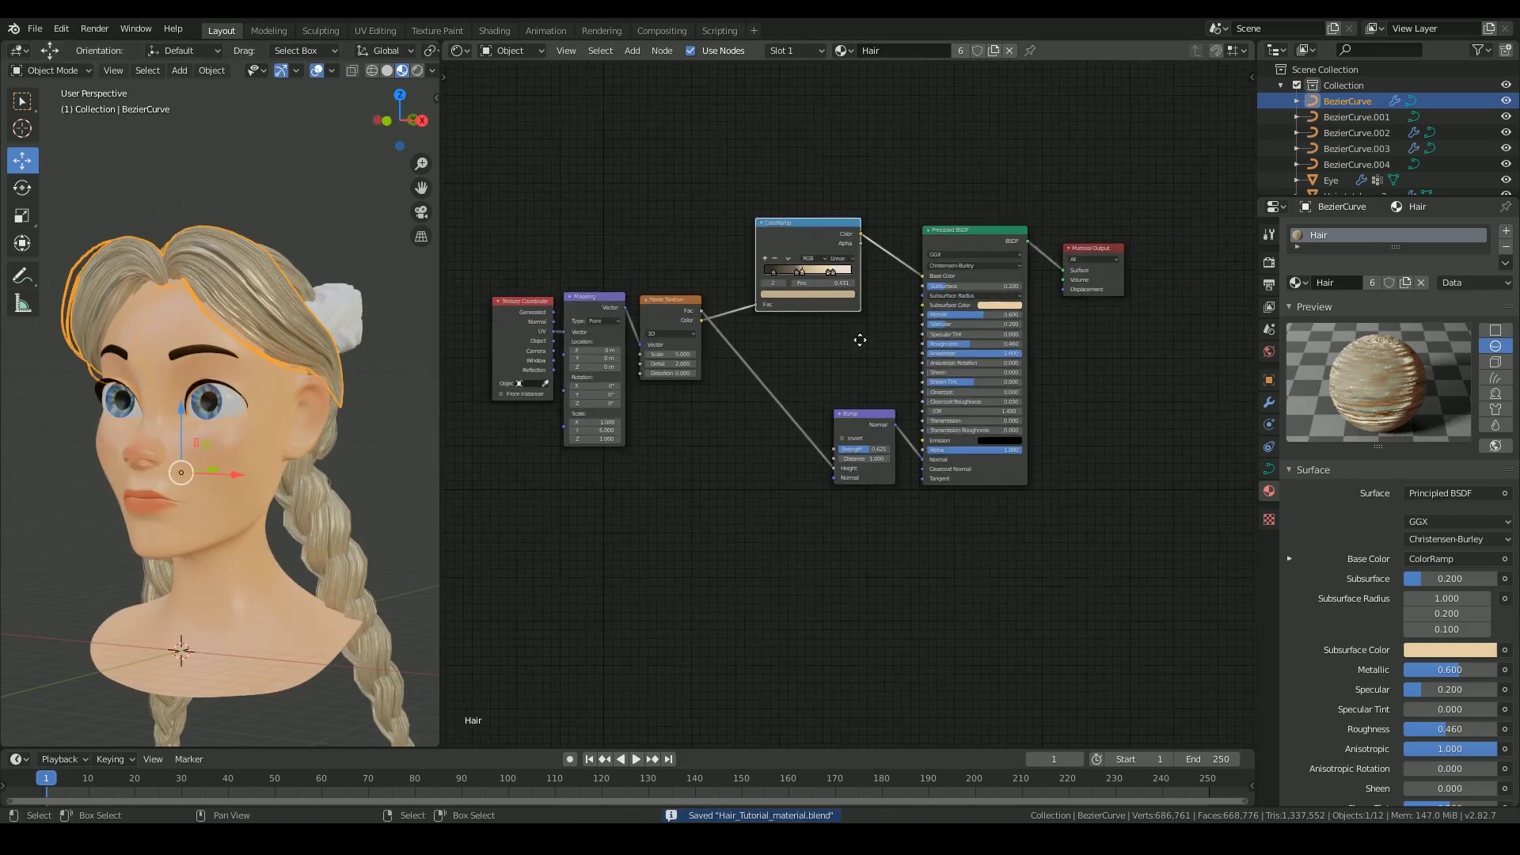
key("shift+a")
left_click(645, 396)
type("gra")
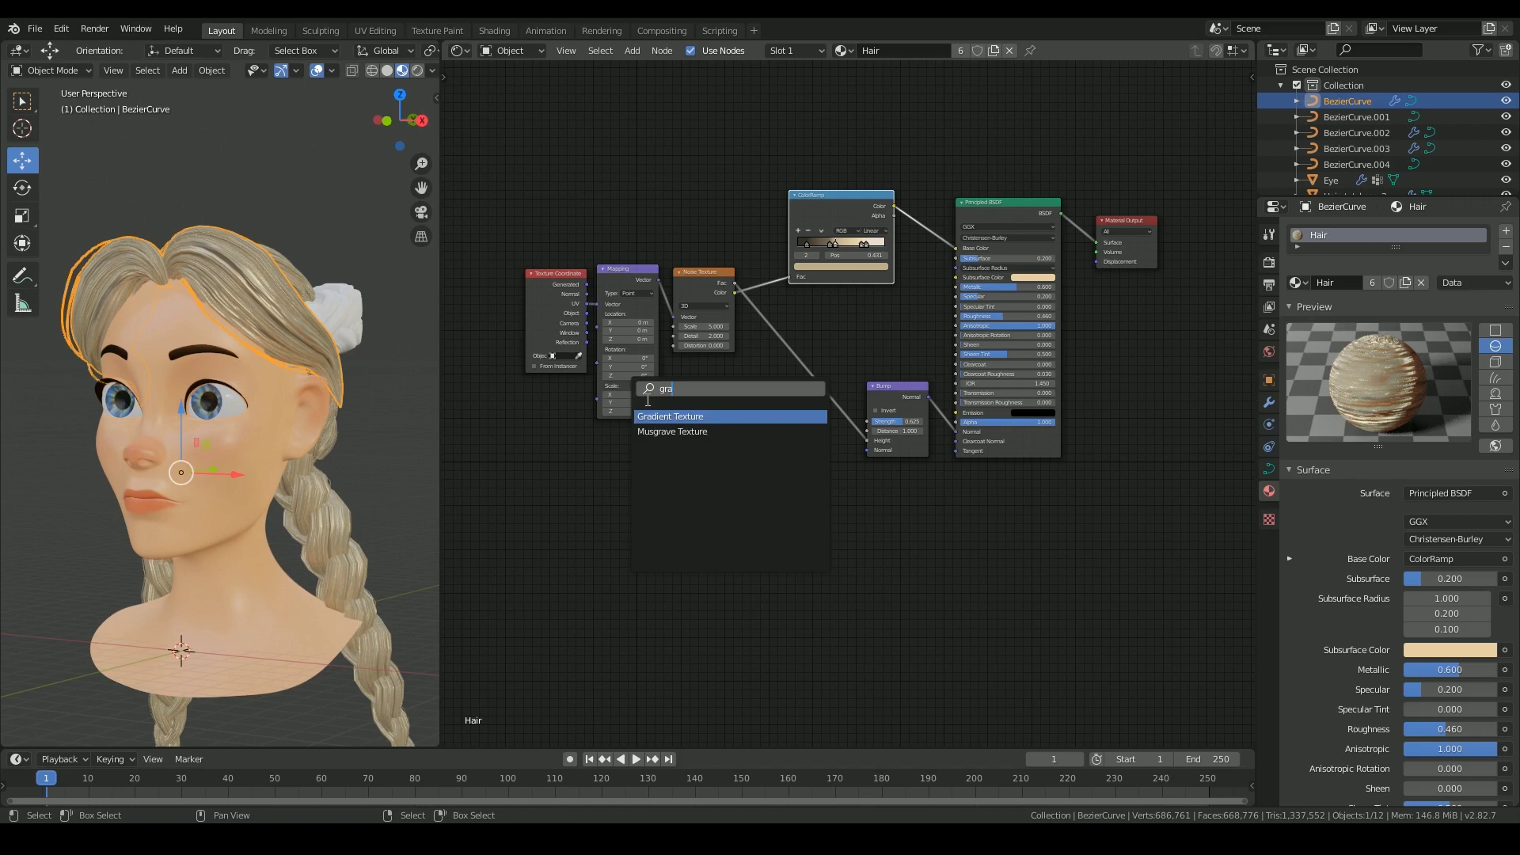
key("Return")
left_click(687, 455)
- Connect the Gradient Texture's Color to the Material Output's Surface and the UV coordinates to its Vector input to preview the gradient on the hair
scroll(716, 538, "up", 1)
scroll(715, 539, "down", 1)
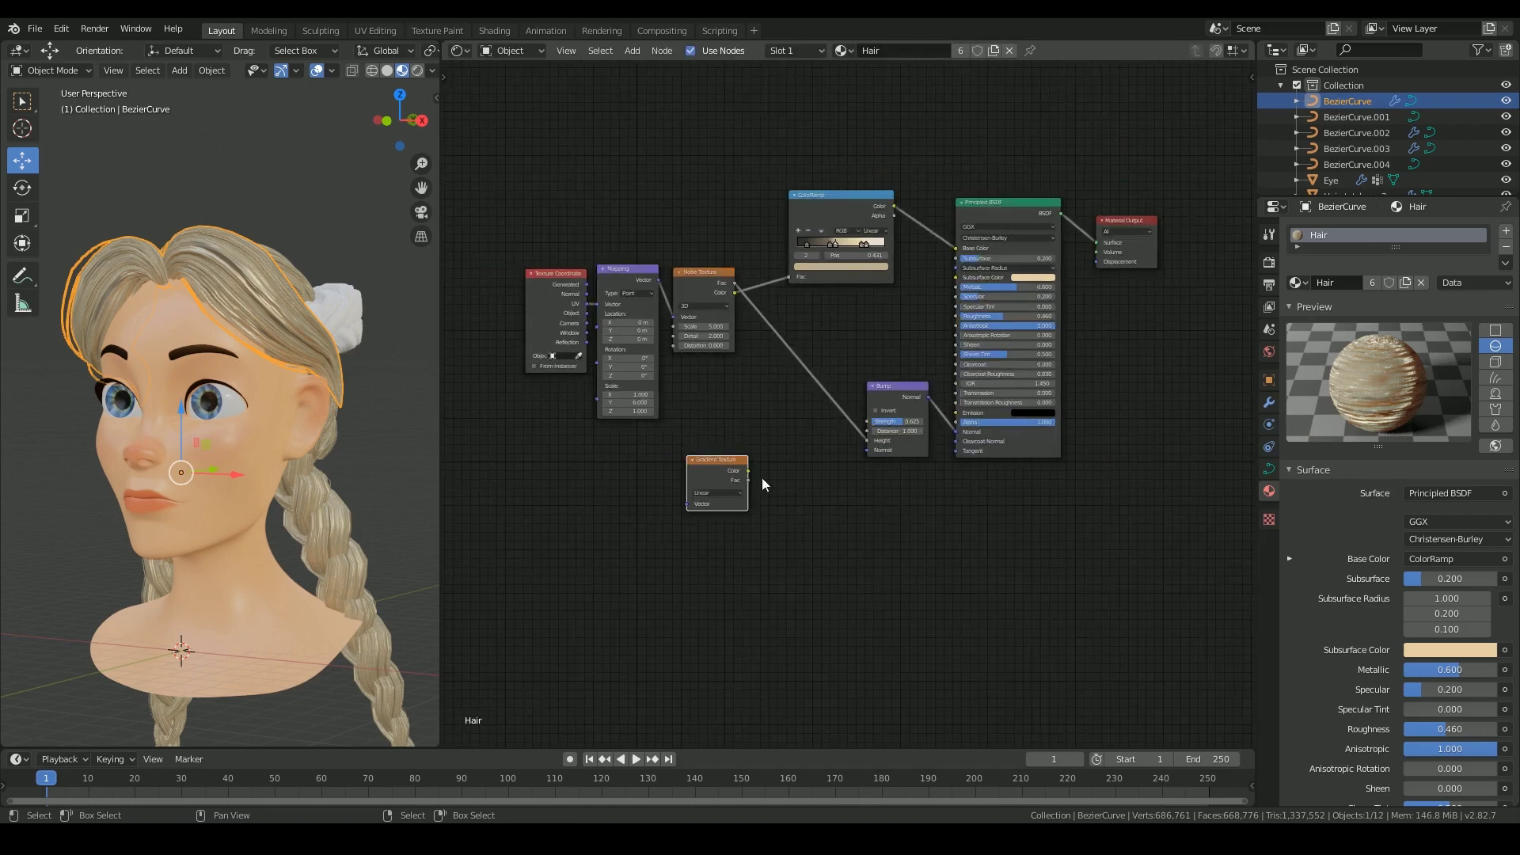
left_click_drag(748, 471, 1097, 243)
scroll(237, 475, "down", 2)
middle_click_drag(190, 438, 284, 451)
scroll(705, 508, "up", 1)
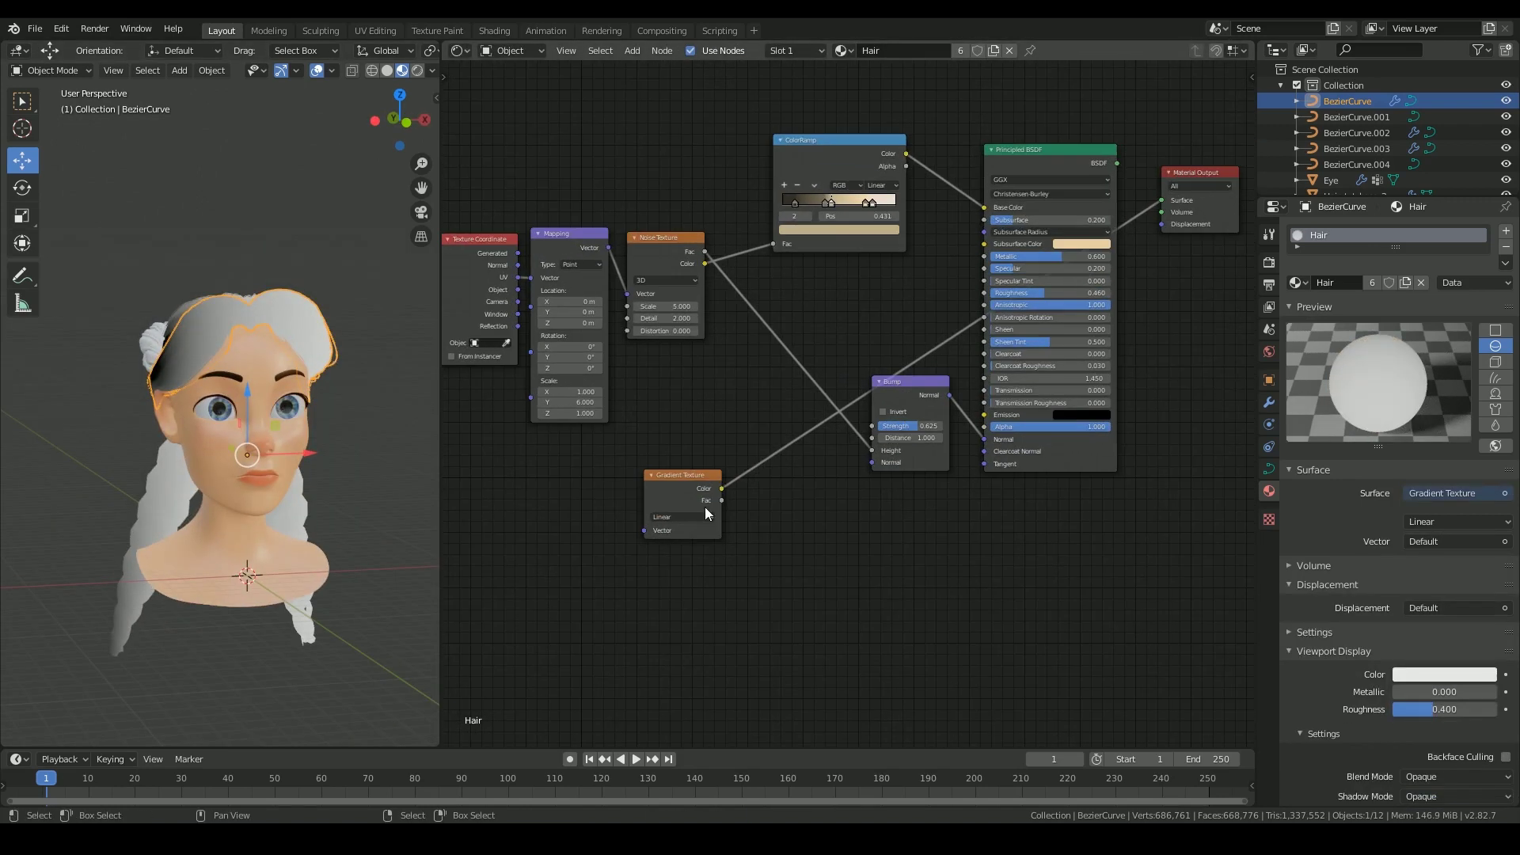
left_click_drag(482, 257, 444, 251)
left_click_drag(480, 272, 644, 530)
middle_click_drag(321, 471, 356, 482)
- Move the Gradient Texture farther down and insert a ColorRamp between it and the Material Output
key("g")
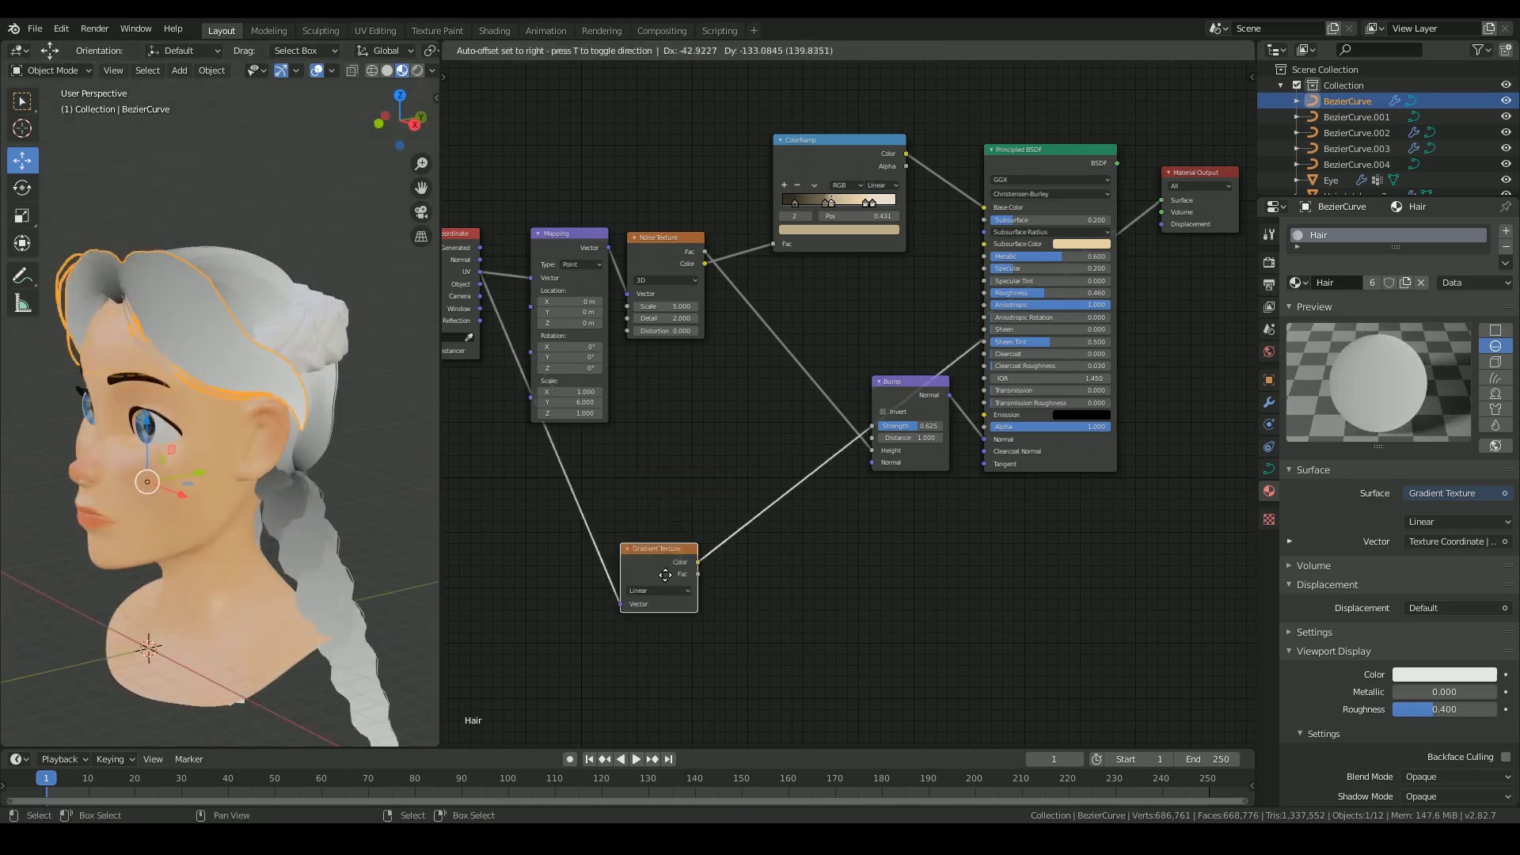
left_click(702, 581)
key("shift+a")
mouse_move(647, 716)
left_click(792, 507)
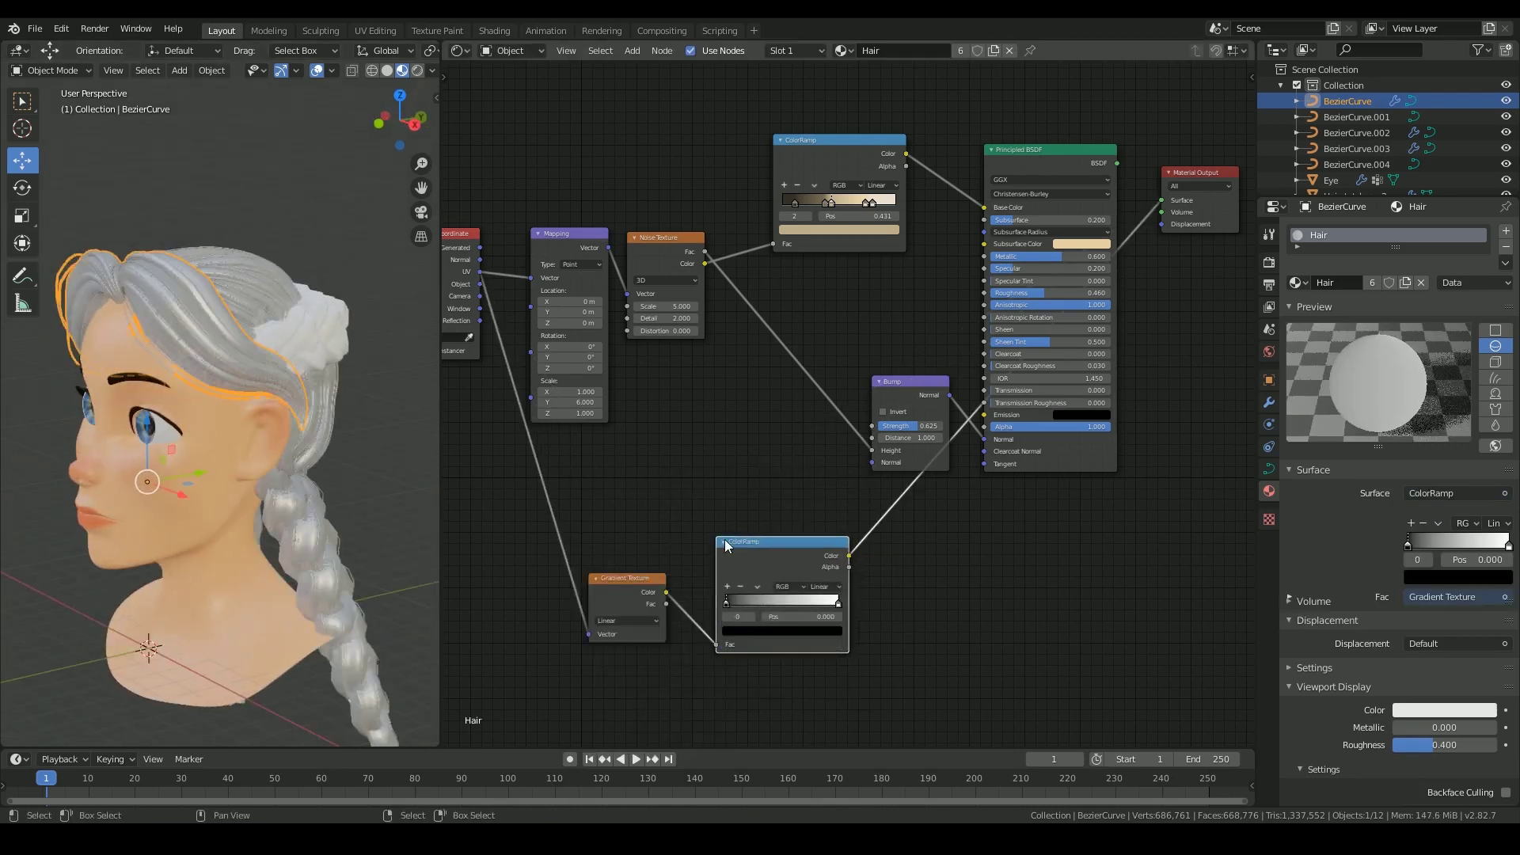
left_click(724, 539)
- Move the gradient ramp's black stop to 0.050 and its white stop to 0.914, and save the file
left_click_drag(726, 604, 735, 603)
middle_click_drag(206, 492, 316, 497)
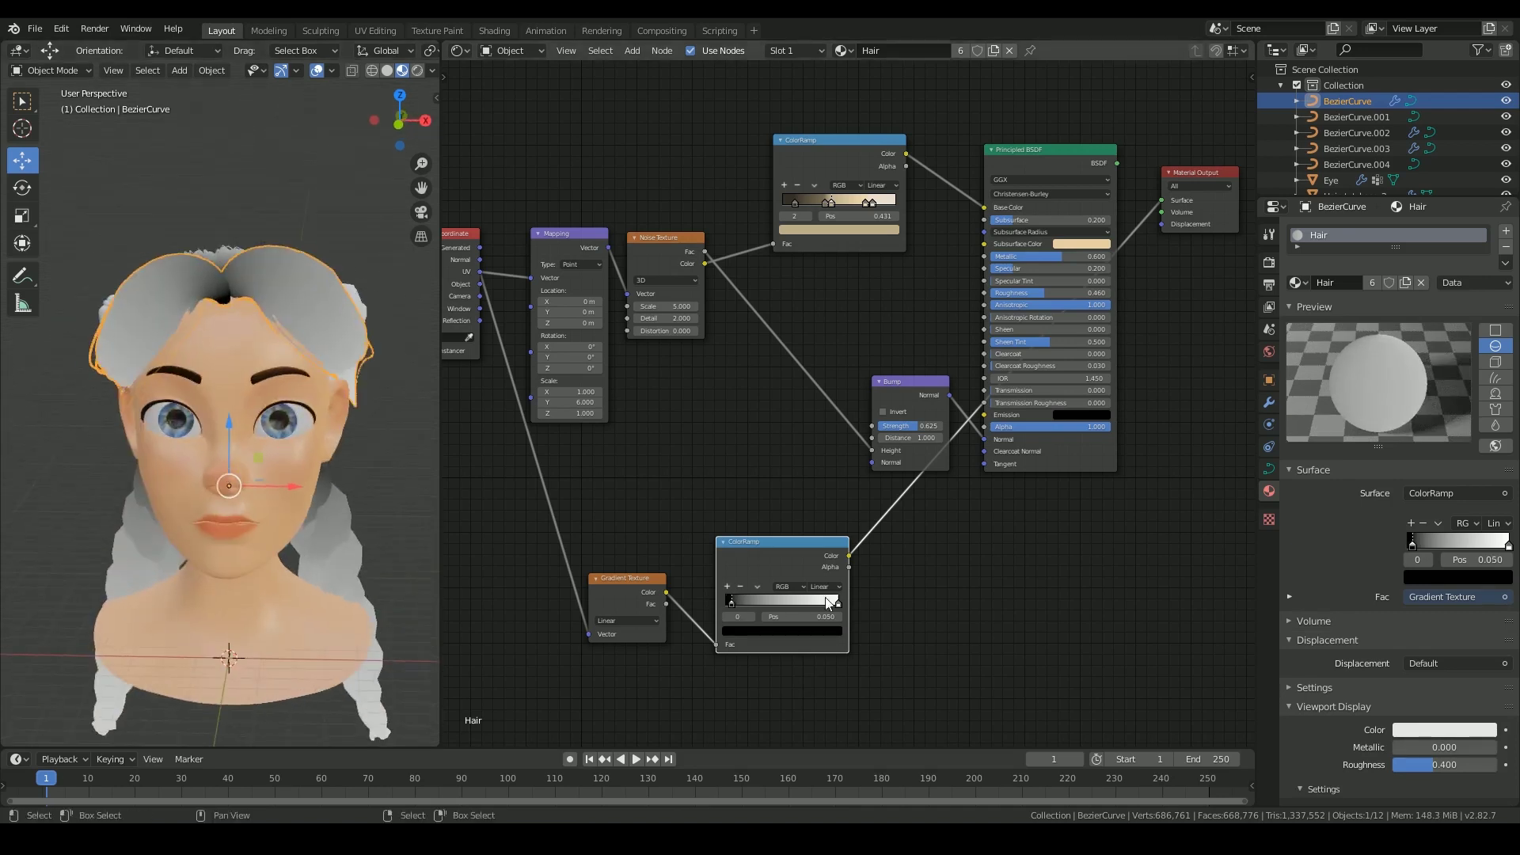
left_click_drag(837, 604, 811, 604)
middle_click_drag(340, 495, 59, 479)
key("ctrl+s")
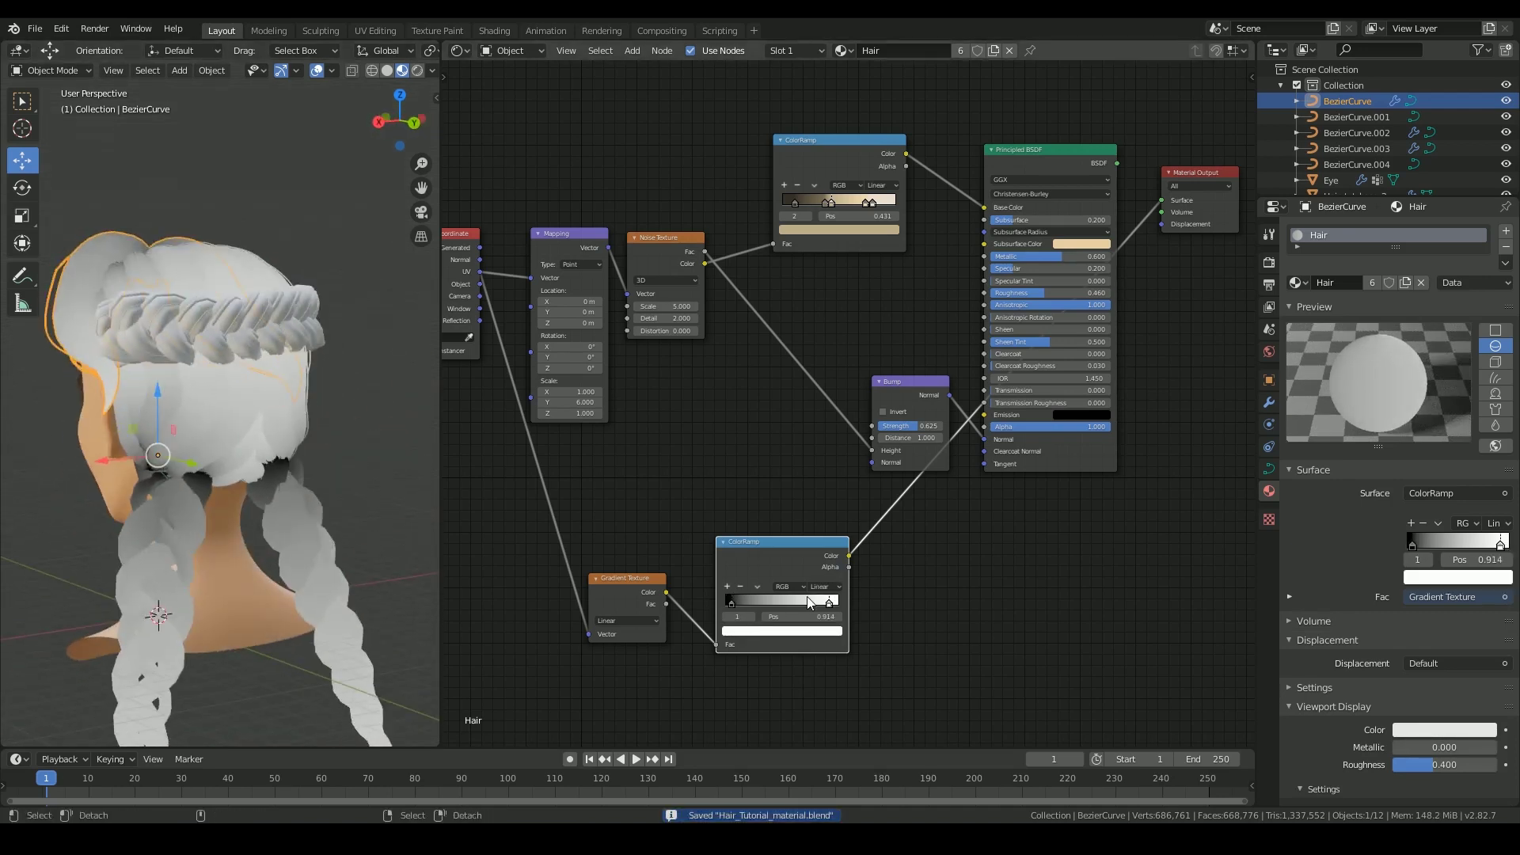
- Return the gradient ramp's black stop to the start and add a darker grey middle stop at 0.198
left_click_drag(740, 600, 729, 602)
left_click(726, 587)
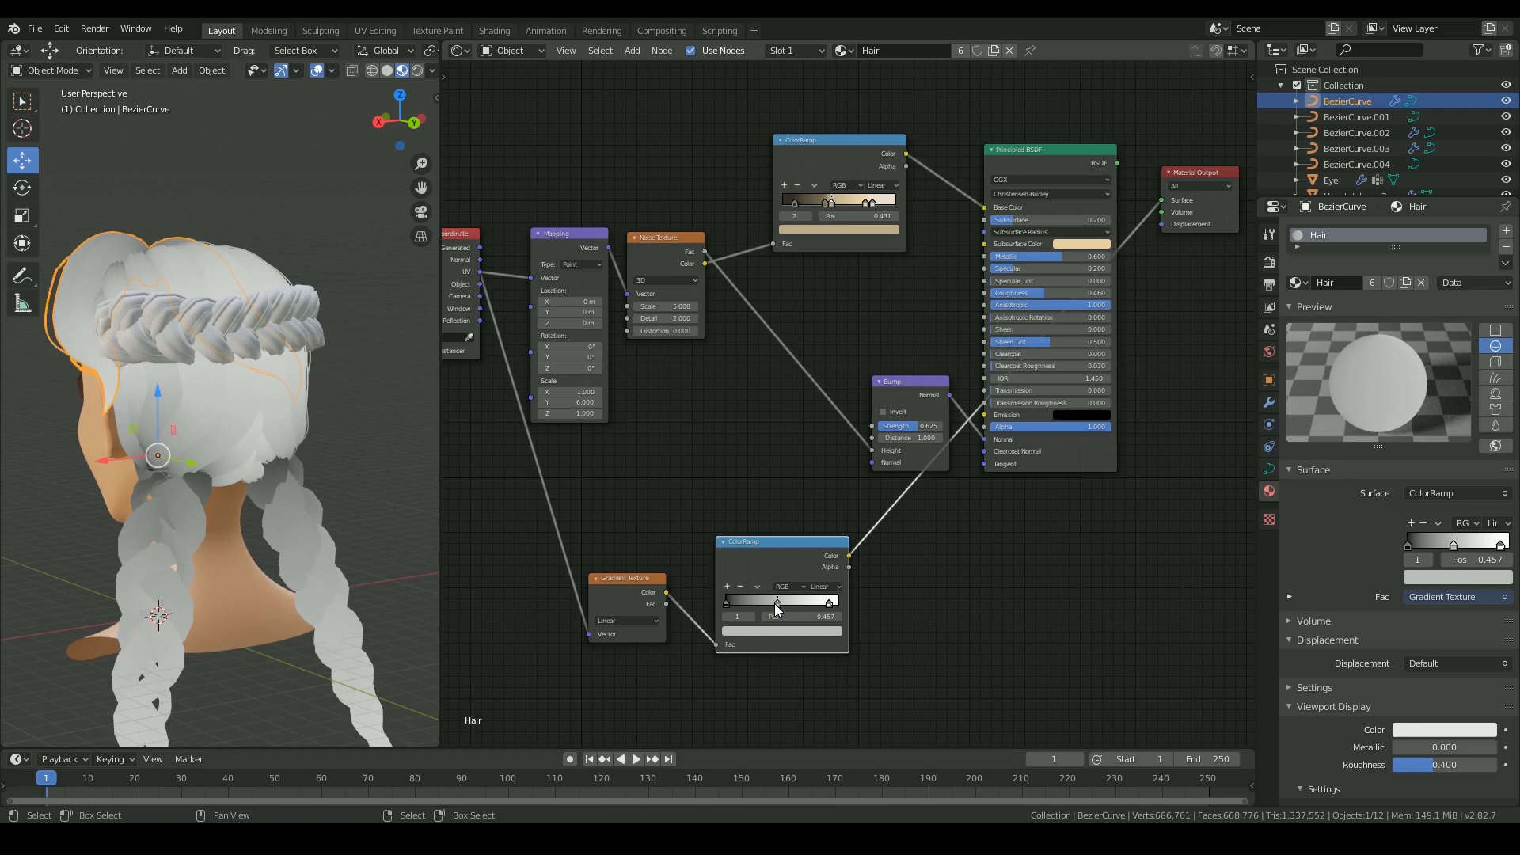
left_click(773, 631)
scroll(774, 581, "down", 3)
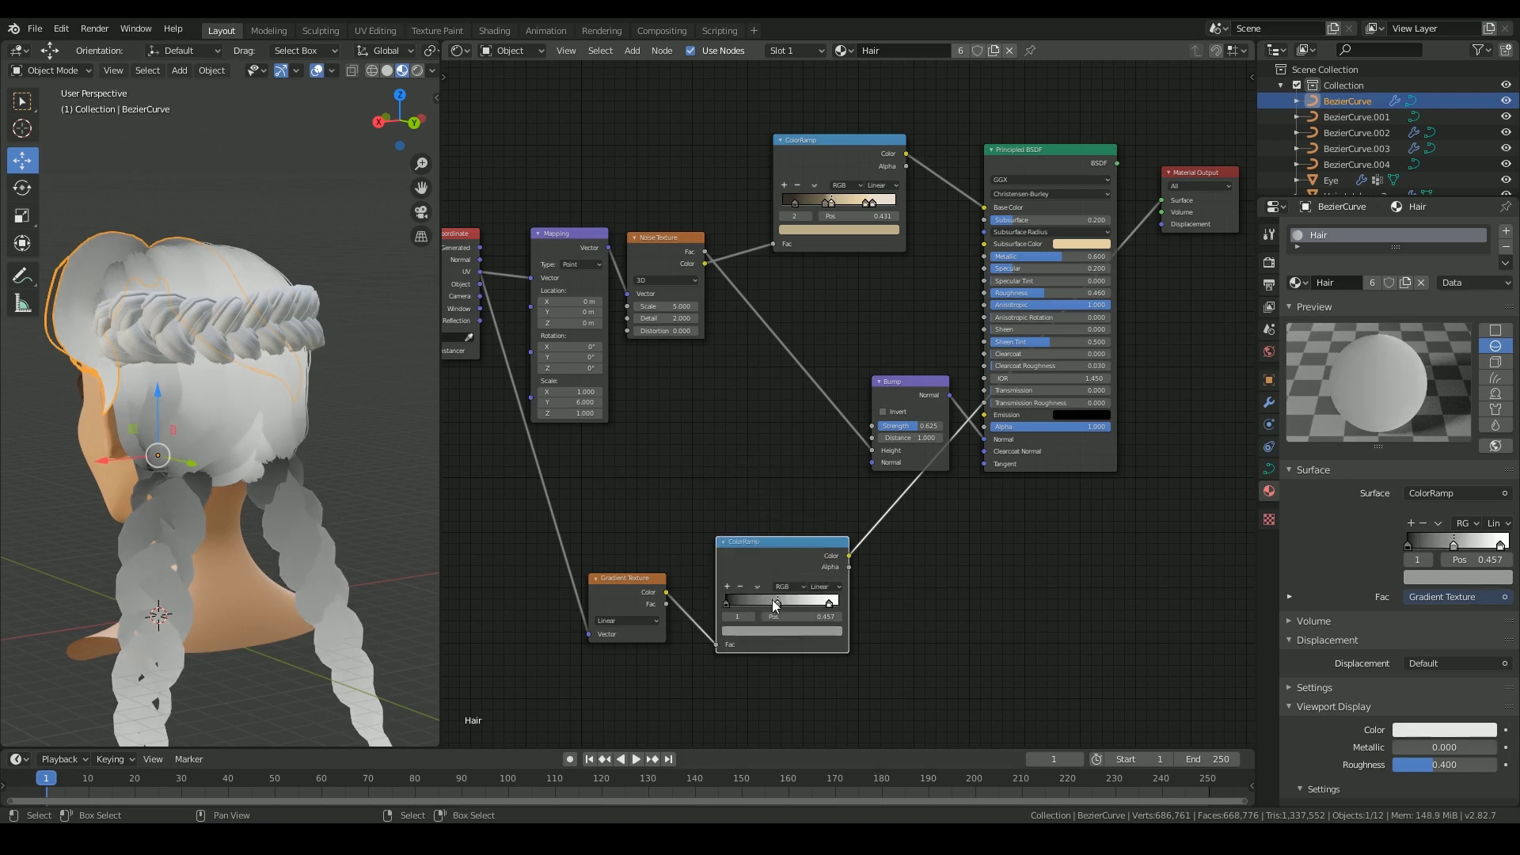
left_click_drag(772, 605, 750, 605)
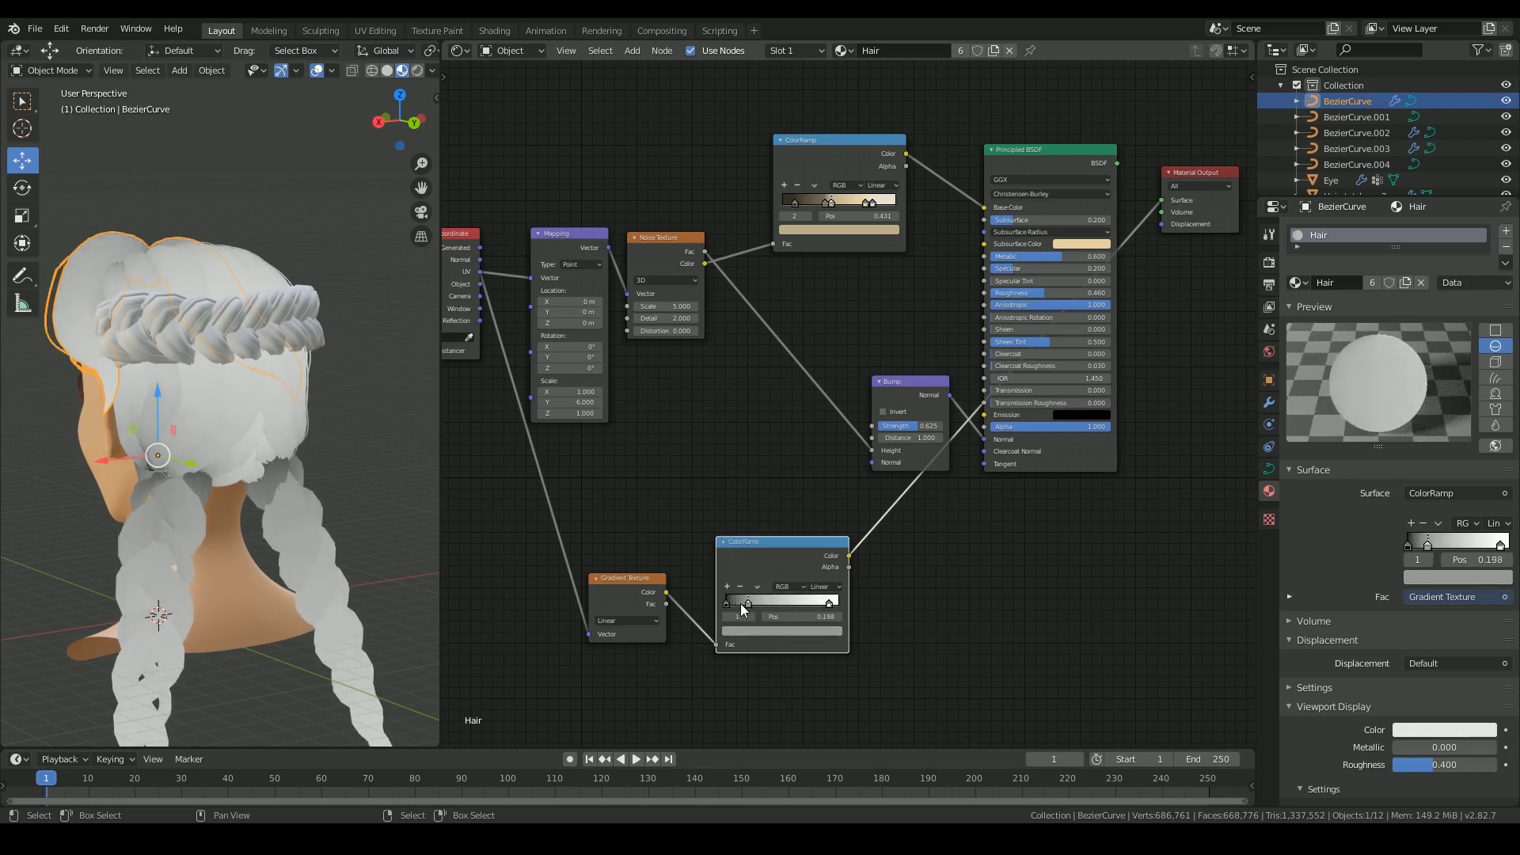
- Move the gradient ramp's white stop to 0.395 and save the file
middle_click_drag(222, 503, 356, 512)
mouse_move(822, 601)
left_mouse_down()
mouse_move(756, 605)
mouse_move(774, 604)
left_mouse_up()
middle_click_drag(395, 514, 261, 522)
key("ctrl+s")
scroll(1128, 258, "down", 2)
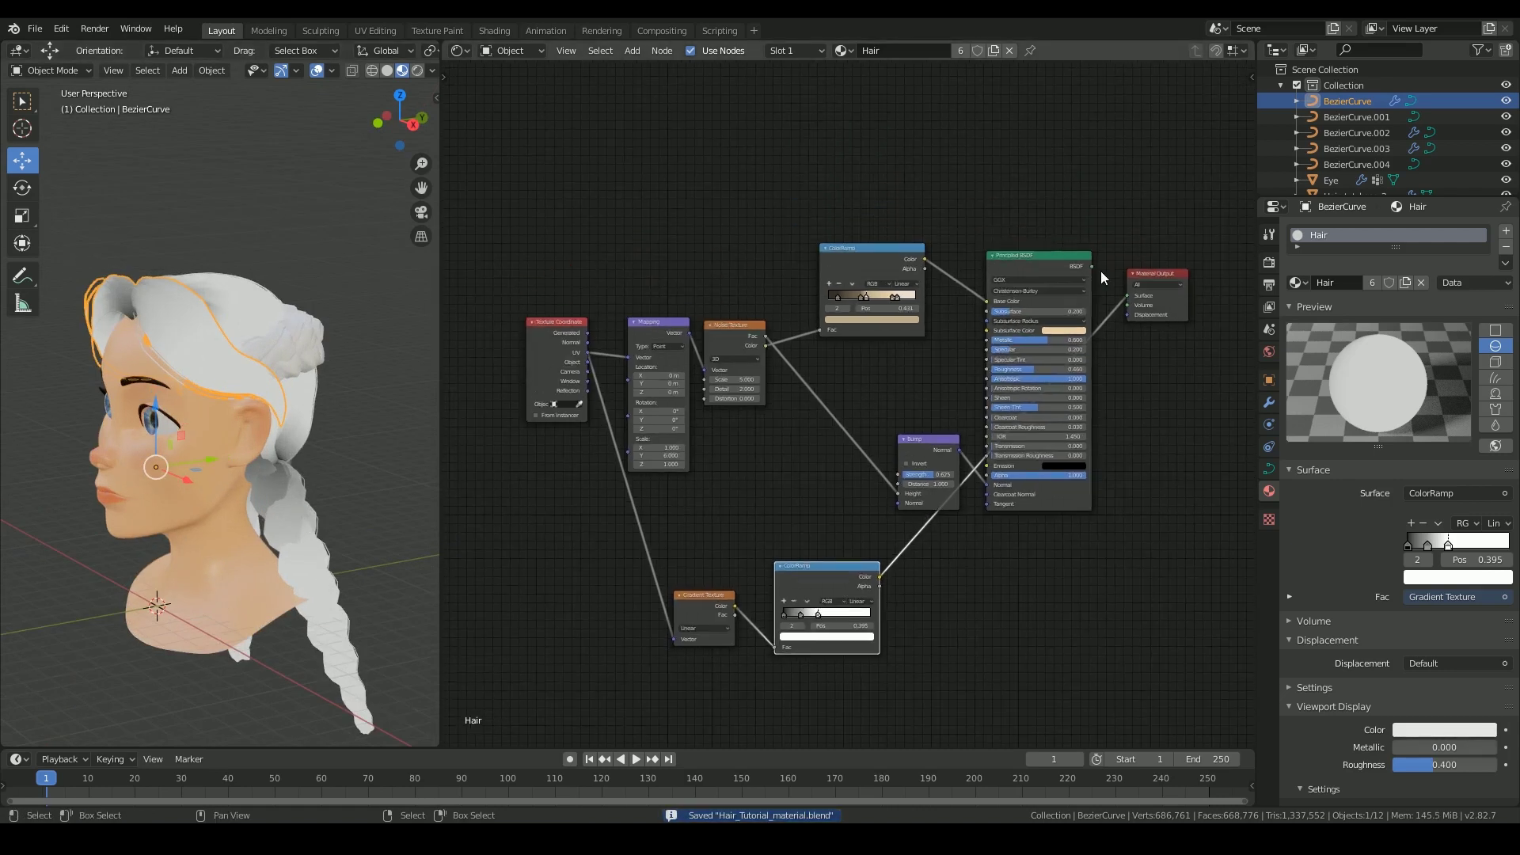
- Reconnect the Principled BSDF to the Material Output and shift both ColorRamp nodes to make room
left_click(1067, 273, "ctrl+shift")
left_click_drag(854, 567, 853, 577)
key("shift+a")
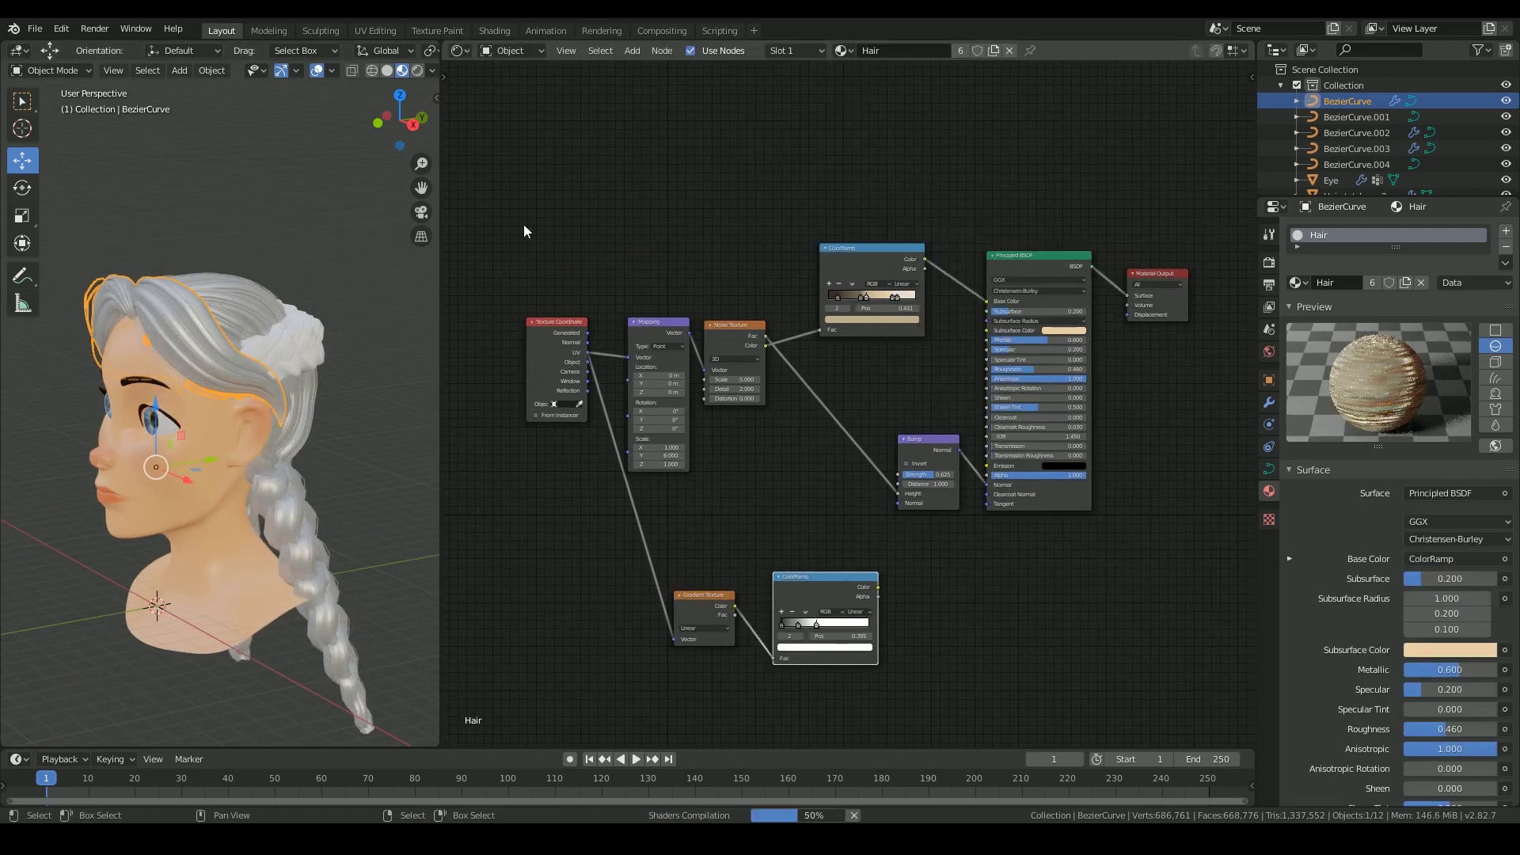
mouse_move(874, 268)
left_mouse_down()
mouse_move(845, 262)
mouse_move(855, 225)
mouse_move(863, 247)
left_mouse_up()
- Add a MixRGB node and place it above the hair ColorRamp
key("shift+a")
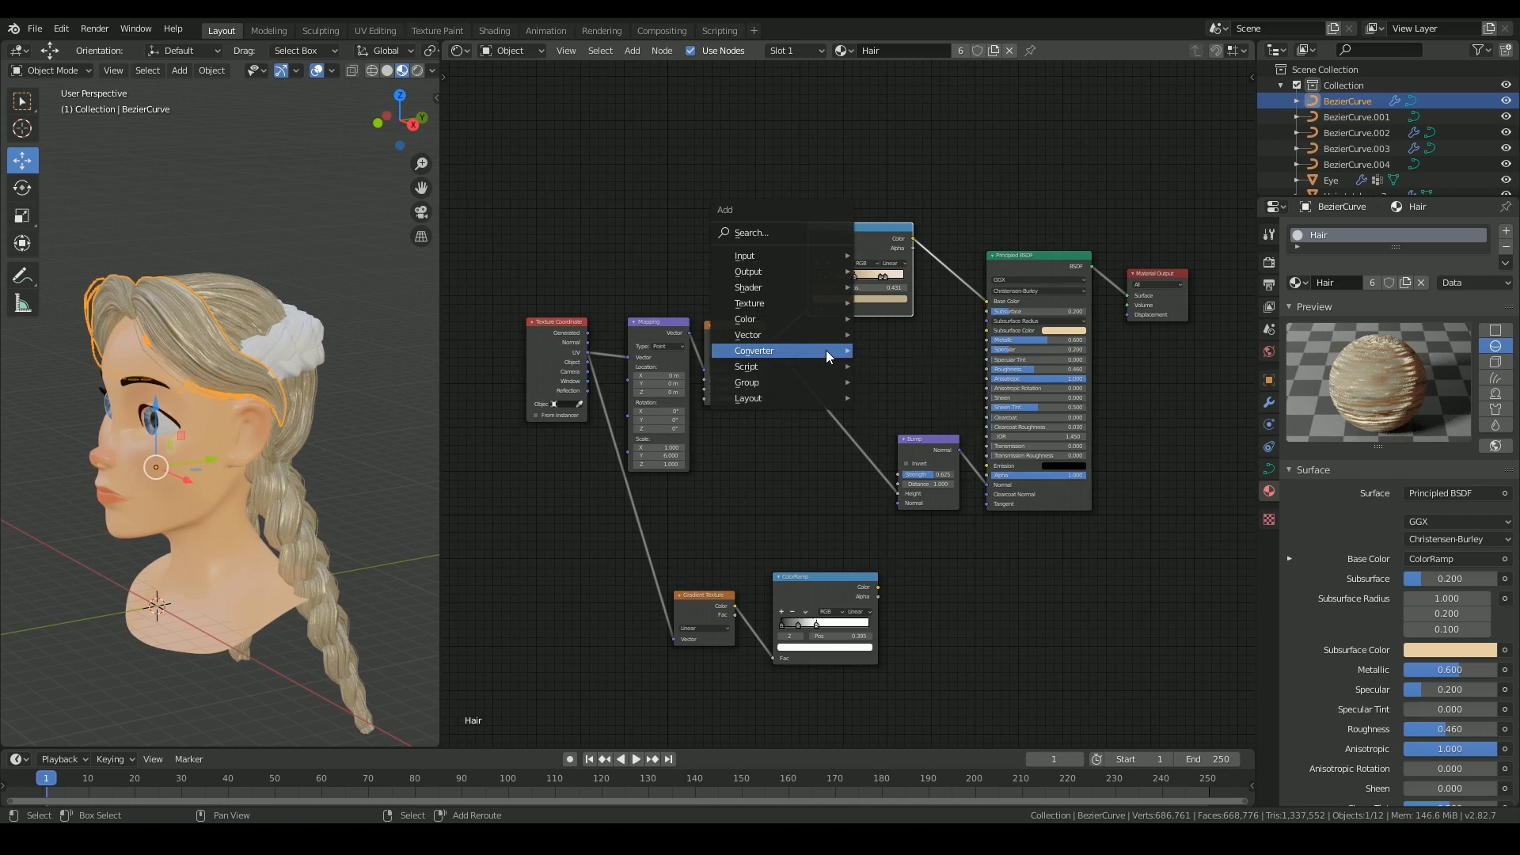
key("shift+a")
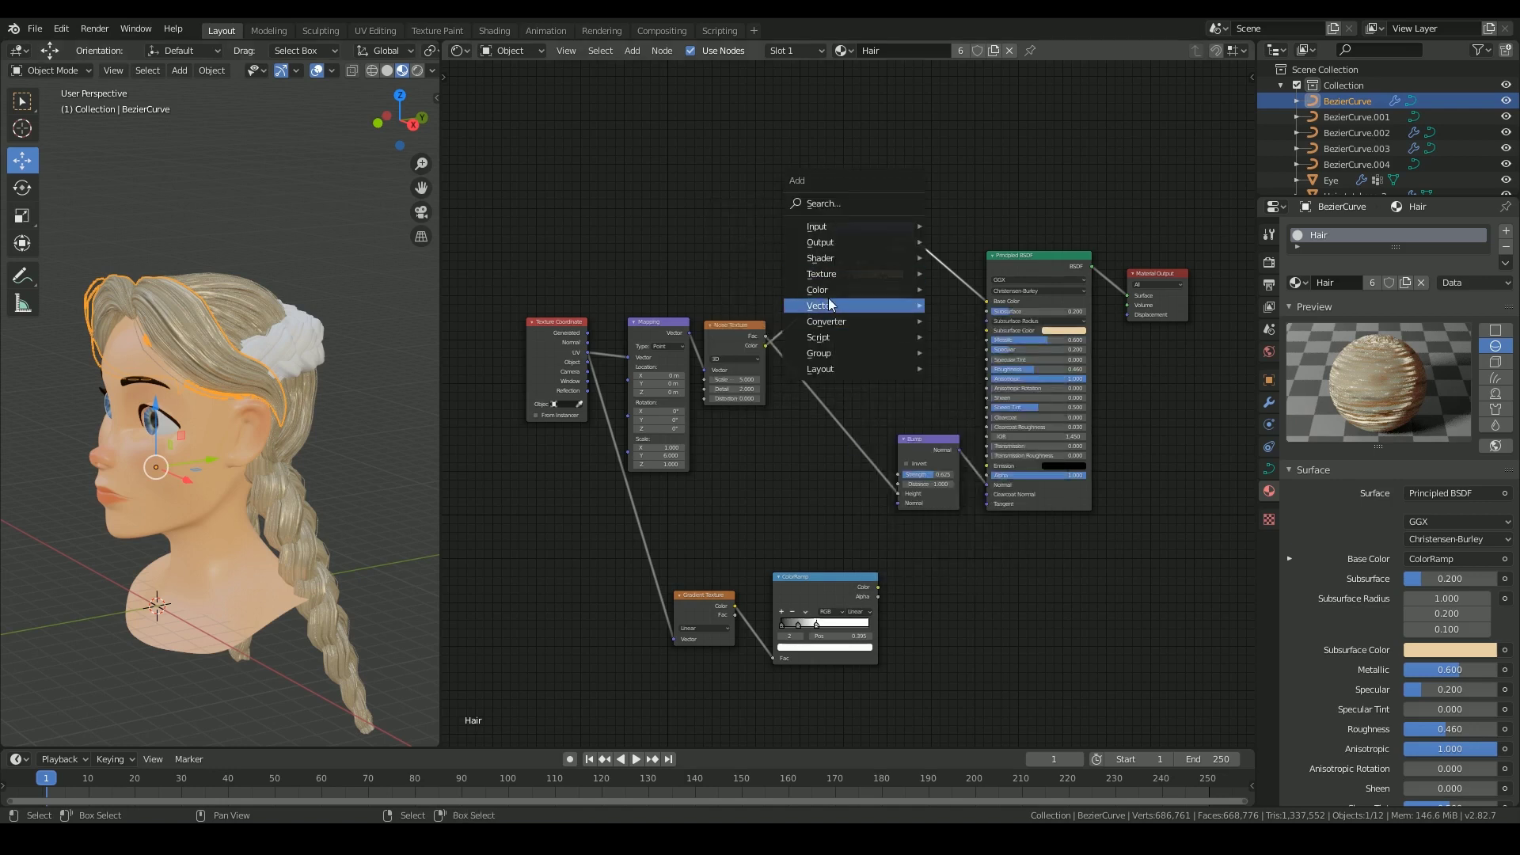
mouse_move(833, 291)
left_click(999, 377)
left_click(872, 121)
- Insert the Mix node on the link between the hair ColorRamp and the Principled BSDF's Base Color
scroll(910, 159, "up", 1)
left_click(919, 169)
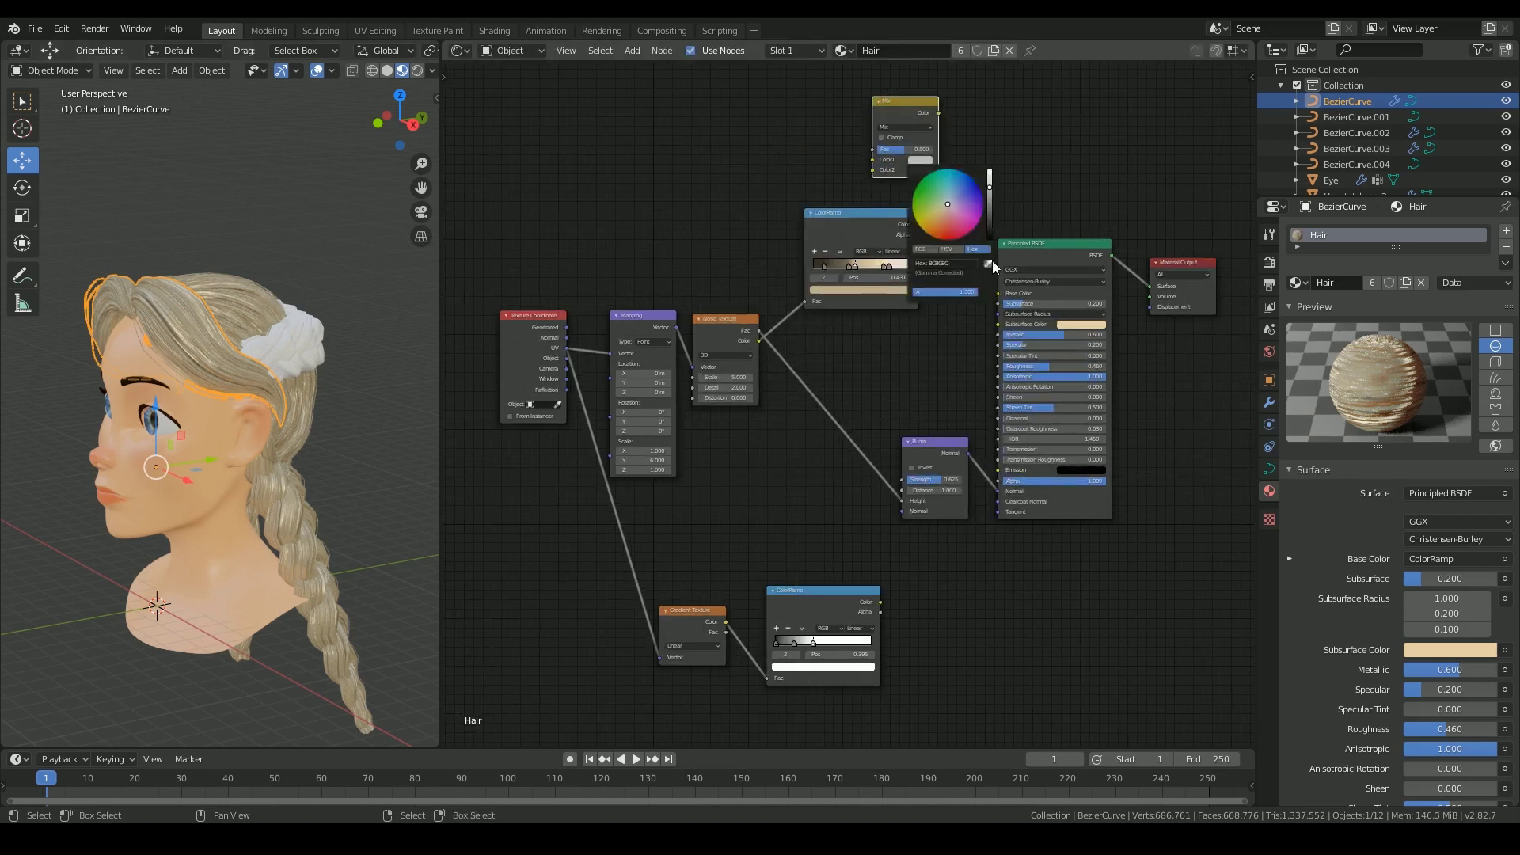
left_click(988, 263)
key("g")
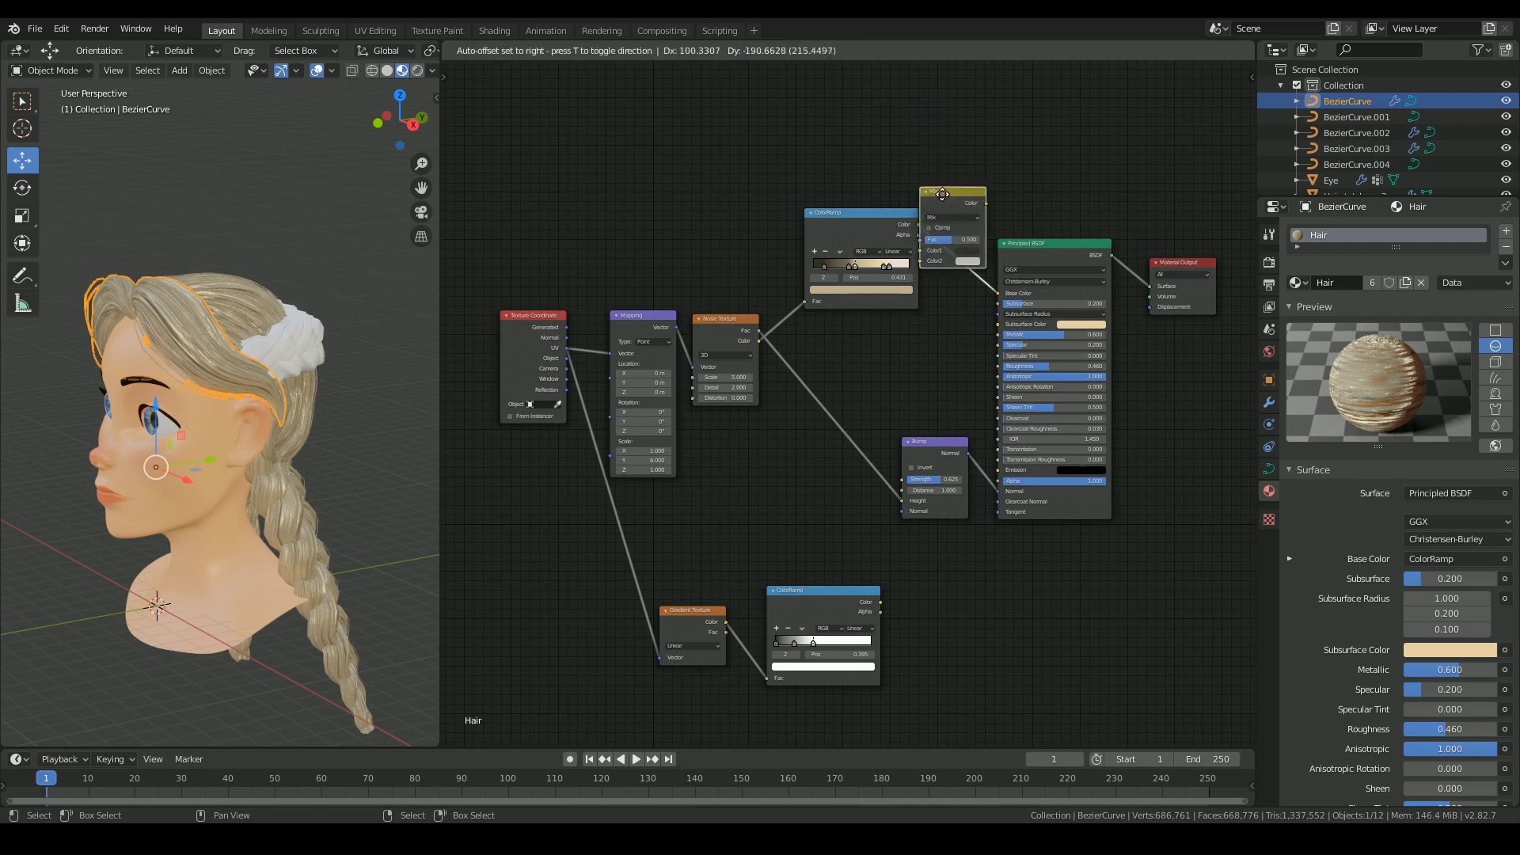
left_click(953, 274)
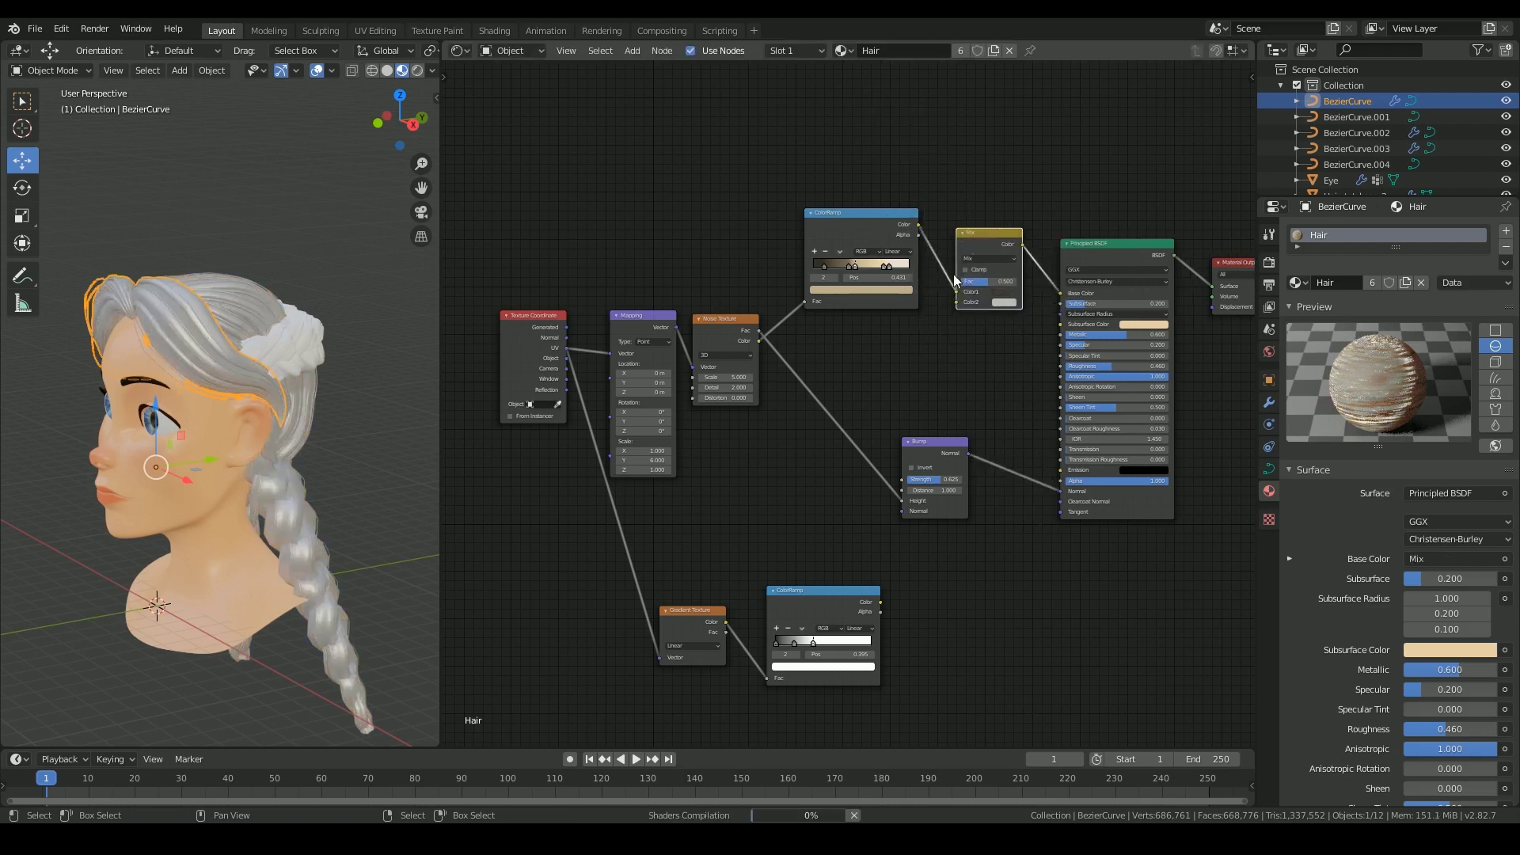
- Give the Mix node a dark brown Color1, feed the hair ramp into Color2 and the gradient ramp into Fac, and save the file
left_click(835, 501)
key("ctrl+s")
left_click_drag(825, 601, 858, 459)
left_click_drag(961, 278, 958, 281)
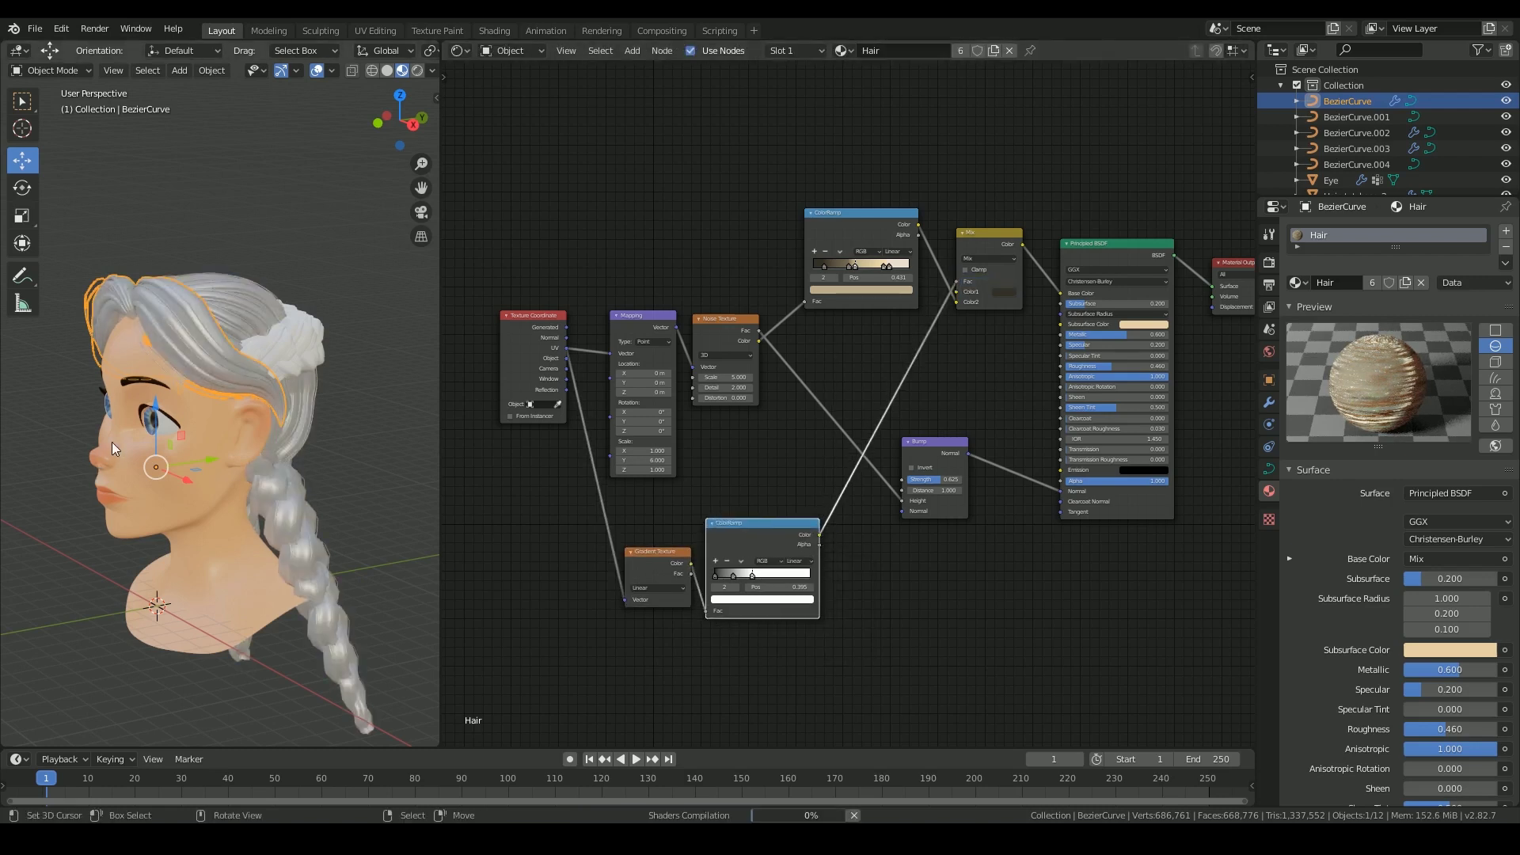
middle_click_drag(111, 441, 188, 442)
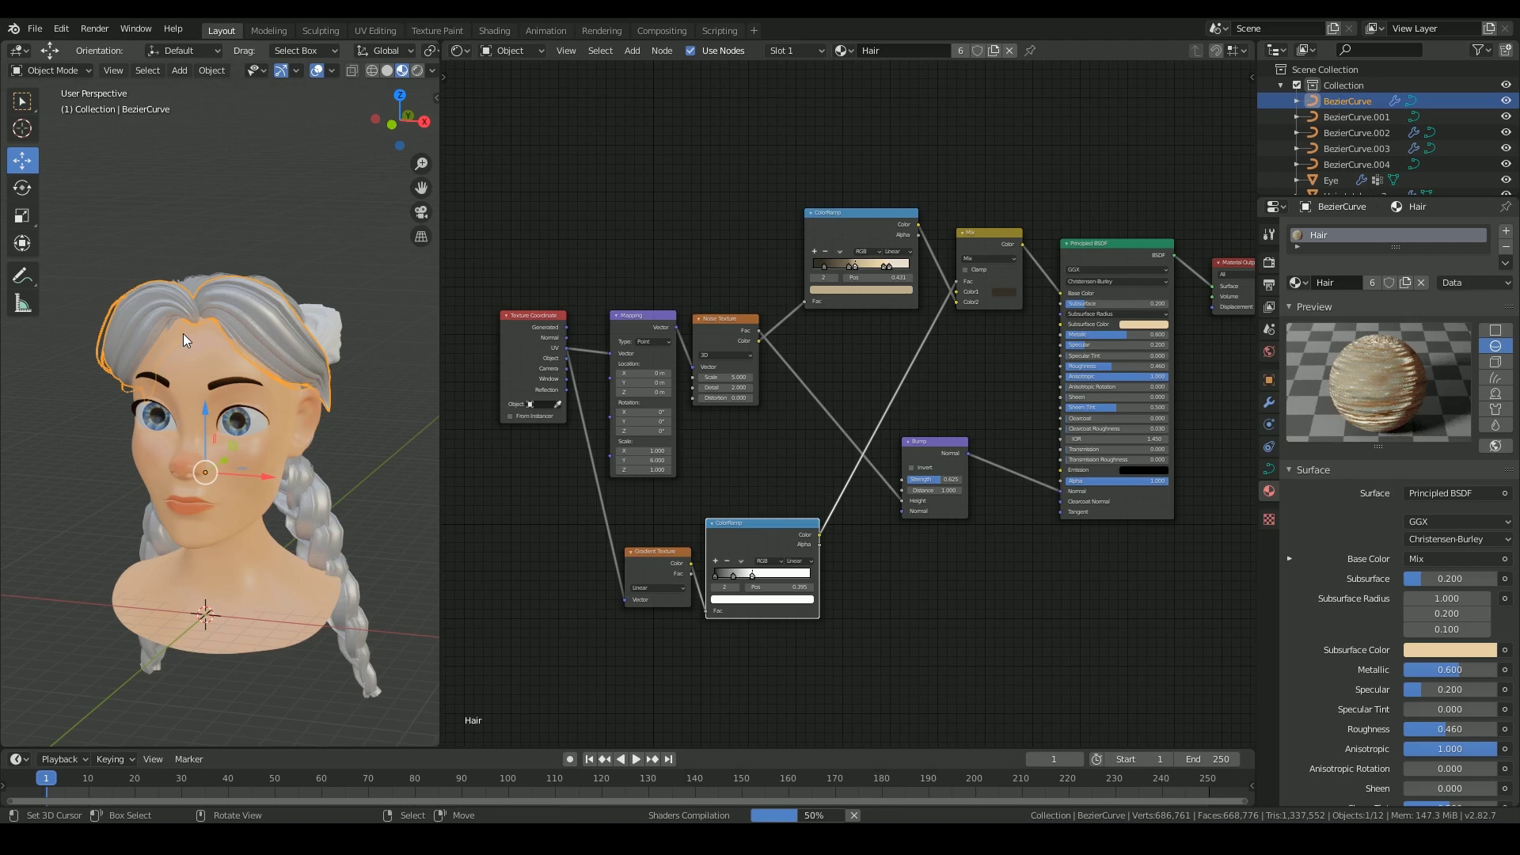
middle_click_drag(205, 287, 166, 419)
- Move the Material Output away from the Principled BSDF and add an Anisotropic BSDF node above the Principled BSDF
middle_click_drag(1147, 247, 1100, 293)
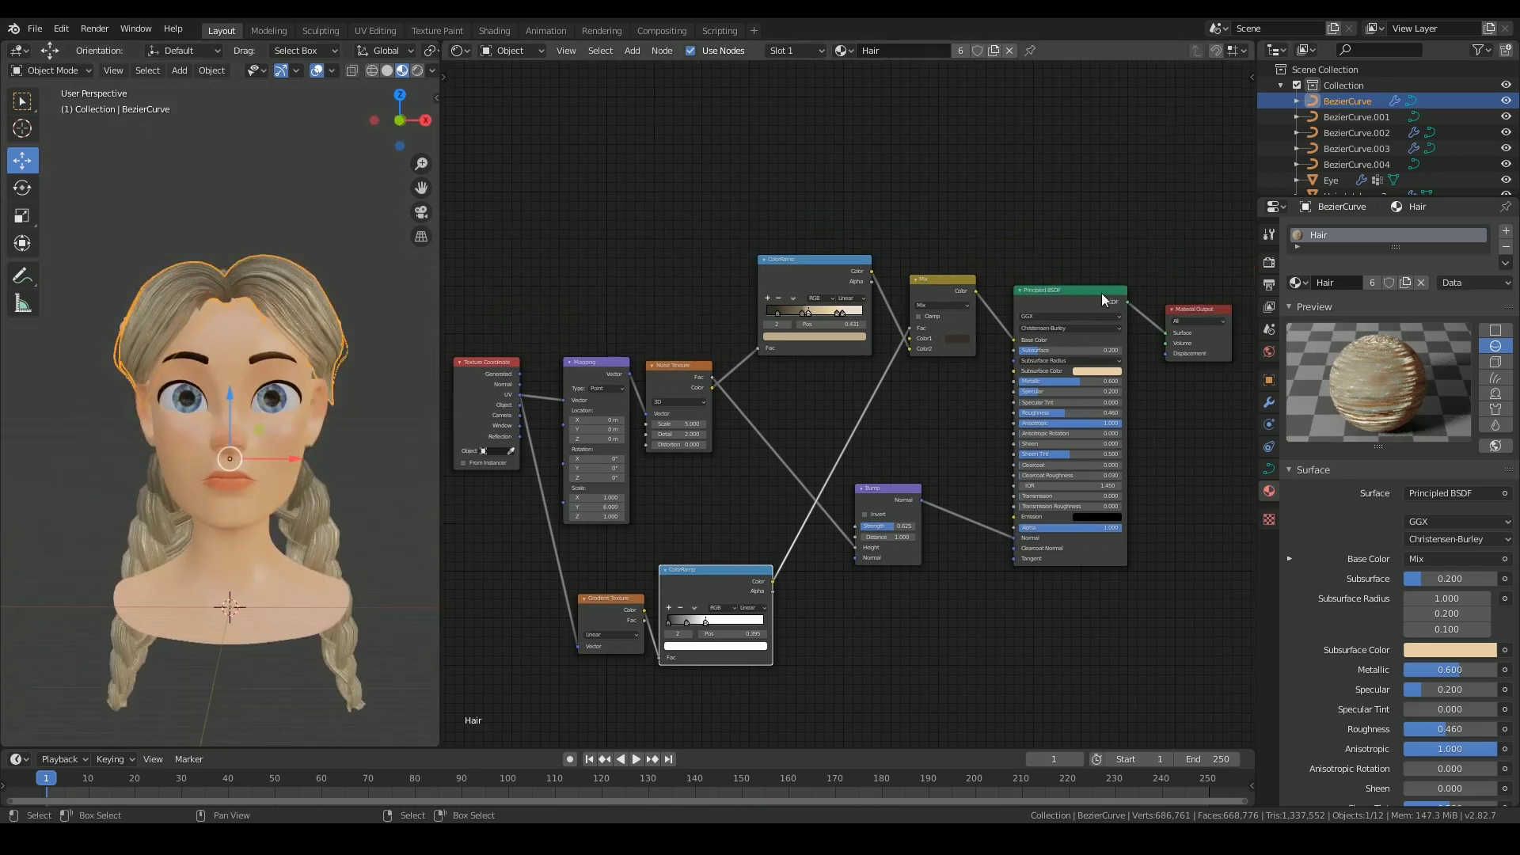
left_click_drag(1101, 294, 1099, 296)
middle_click_drag(1141, 326, 893, 338)
scroll(893, 339, "up", 1)
left_click_drag(942, 327, 1004, 302)
key("shift+a")
mouse_move(757, 179)
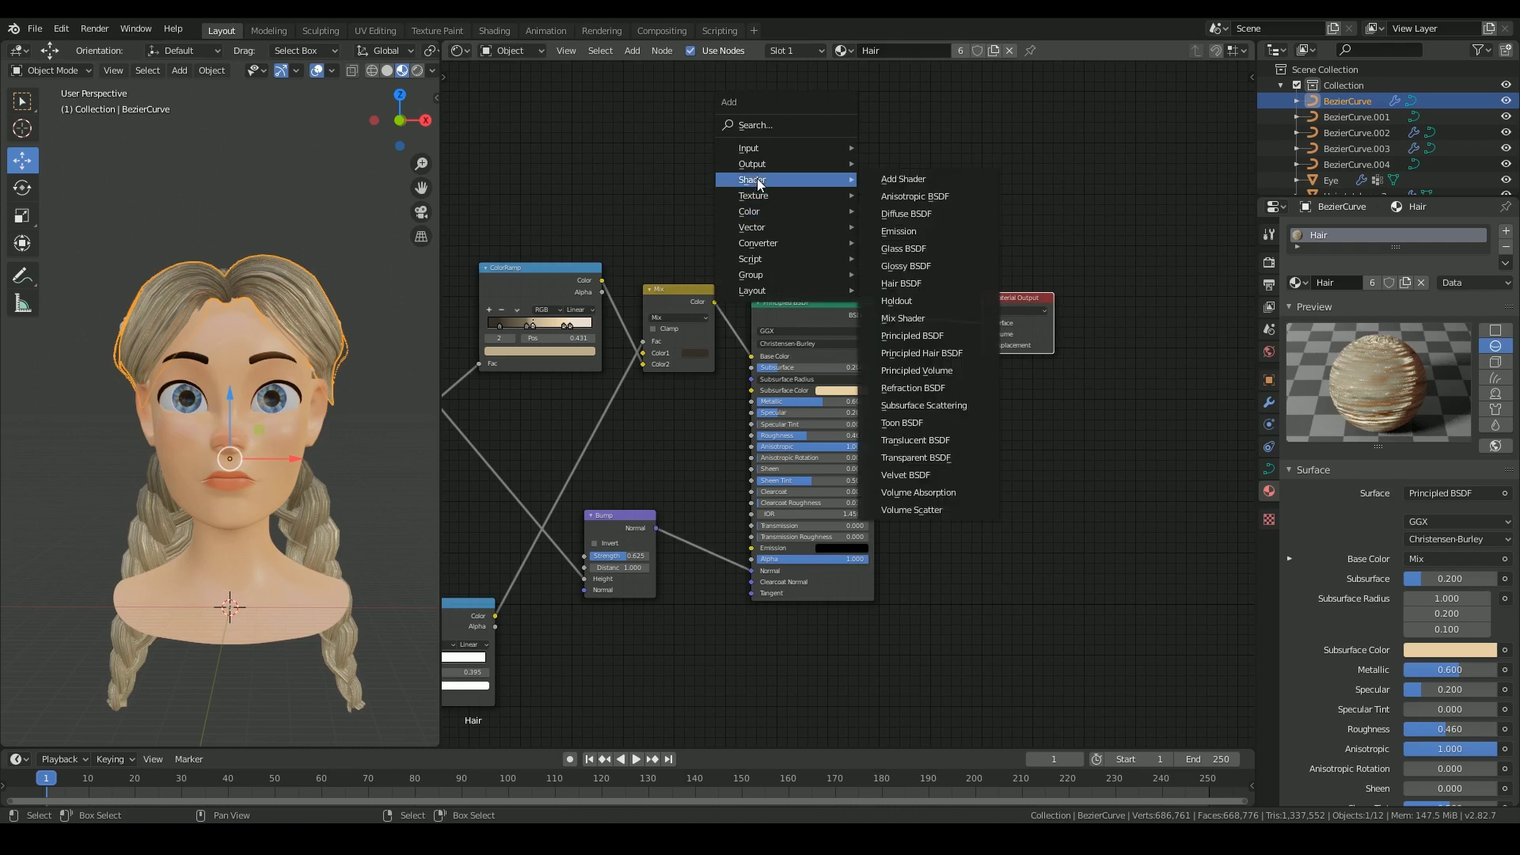
left_click(898, 197)
left_click(775, 136)
middle_click_drag(821, 200, 936, 301)
- Insert a Mix Shader before the Material Output, connect the Anisotropic BSDF to its first Shader input and the Principled BSDF to its second, and save
scroll(942, 293, "up", 4)
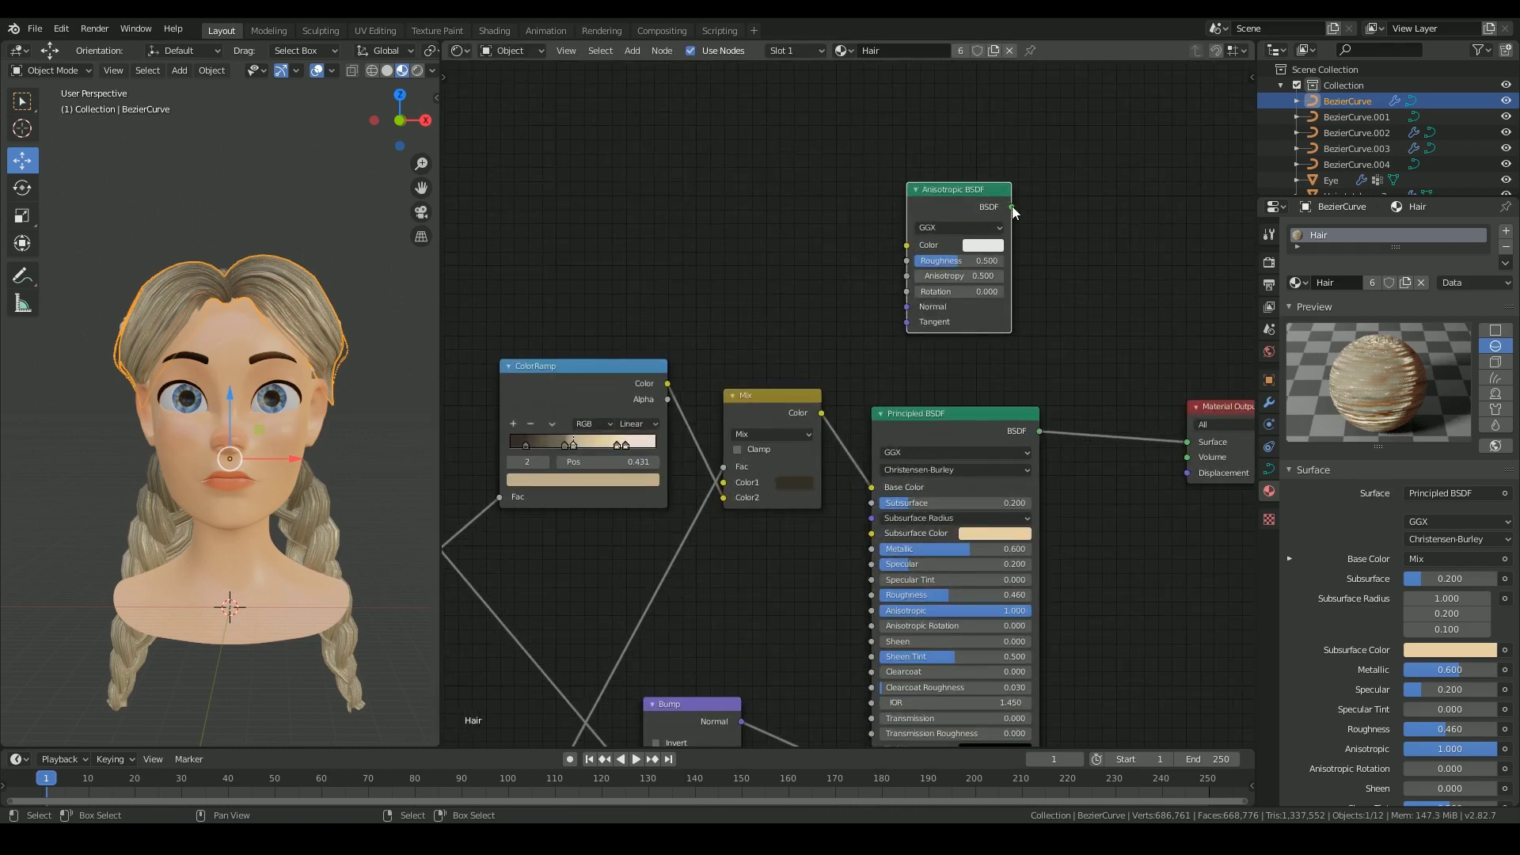
key("shift+a")
mouse_move(1068, 282)
left_click(1139, 423)
left_click(1113, 355)
middle_click_drag(1113, 352, 911, 297)
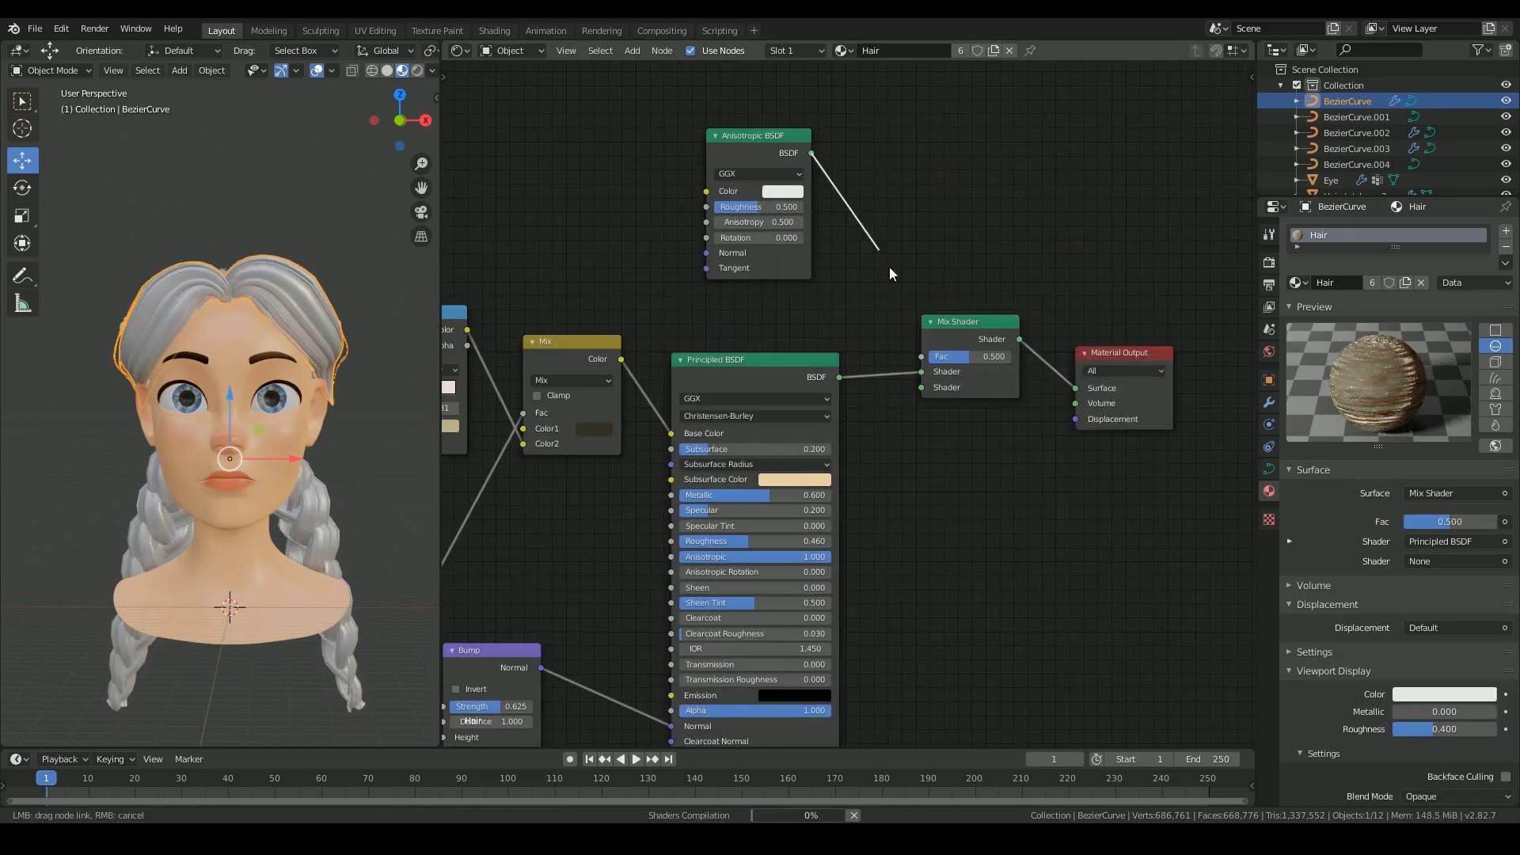
left_click_drag(664, 305, 921, 371)
key("ctrl+s")
- Set the Anisotropic BSDF's Roughness to 0.862 and its Rotation to 0.246
middle_click_drag(719, 281, 848, 377)
left_click_drag(881, 288, 879, 287)
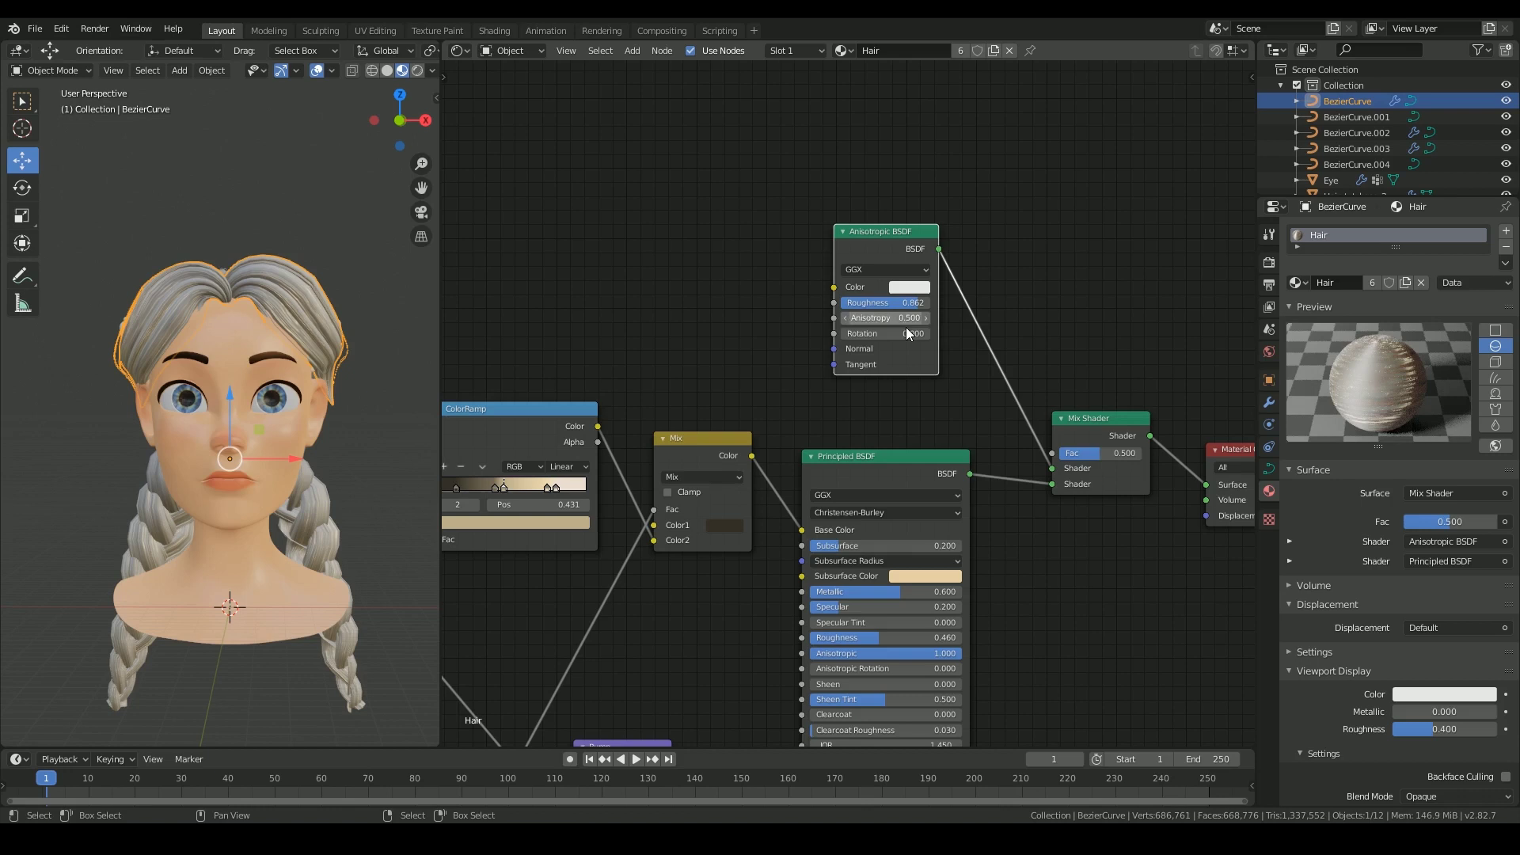
left_click_drag(878, 333, 910, 333)
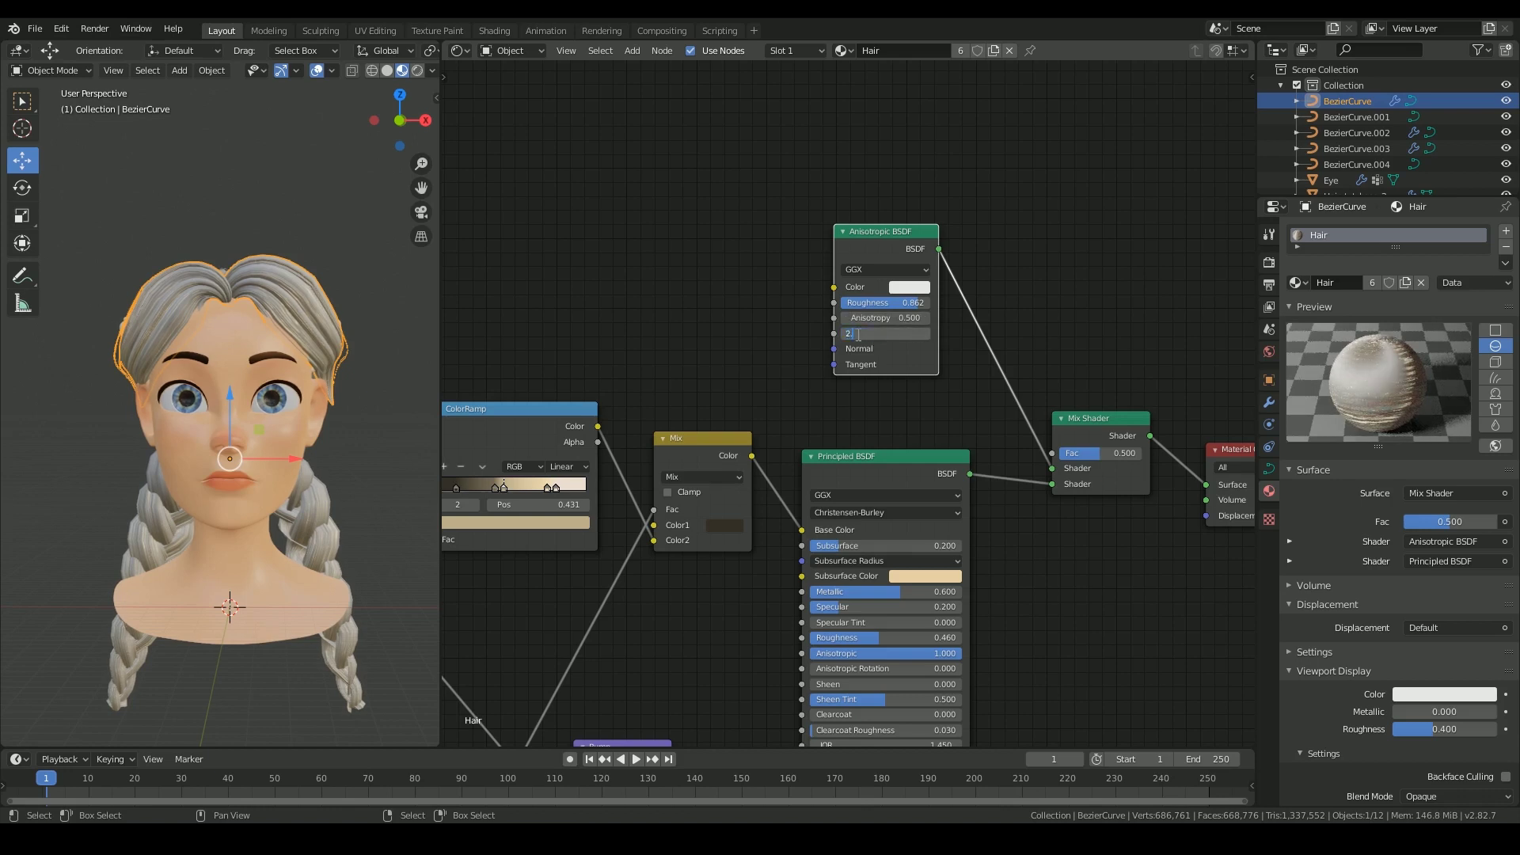
middle_click_drag(320, 444, 263, 450)
- Connect the Texture Coordinate's UV output to the Anisotropic BSDF's Tangent input
scroll(772, 355, "down", 4)
middle_click_drag(776, 354, 996, 309)
left_click_drag(484, 495, 1037, 315)
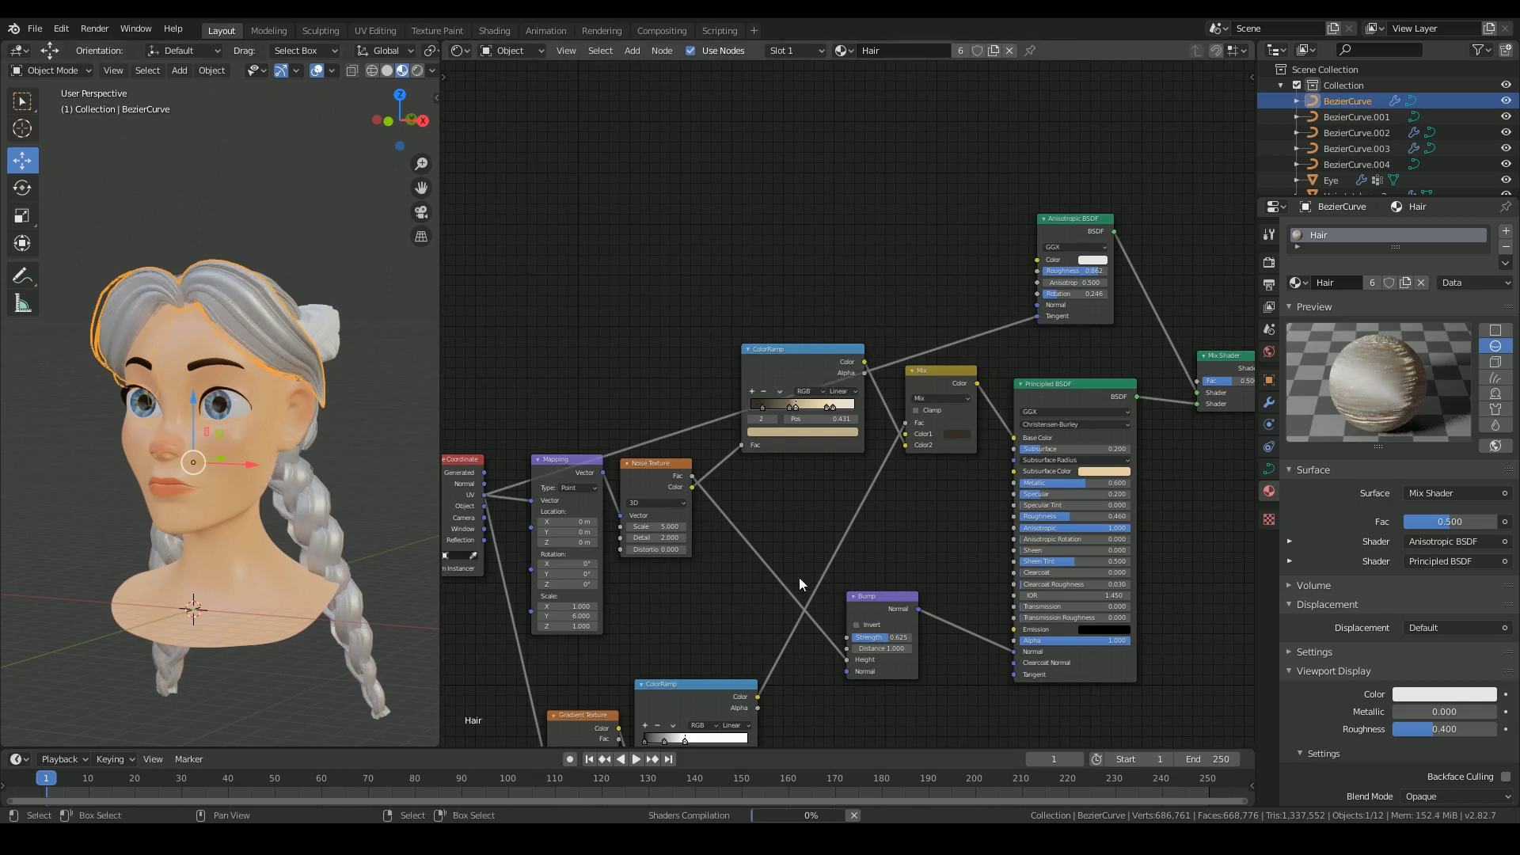
- Connect the Bump's Normal output and the Mix node's Color output to the Anisotropic BSDF's Normal and Color inputs, saving in between
left_click_drag(918, 608, 915, 344)
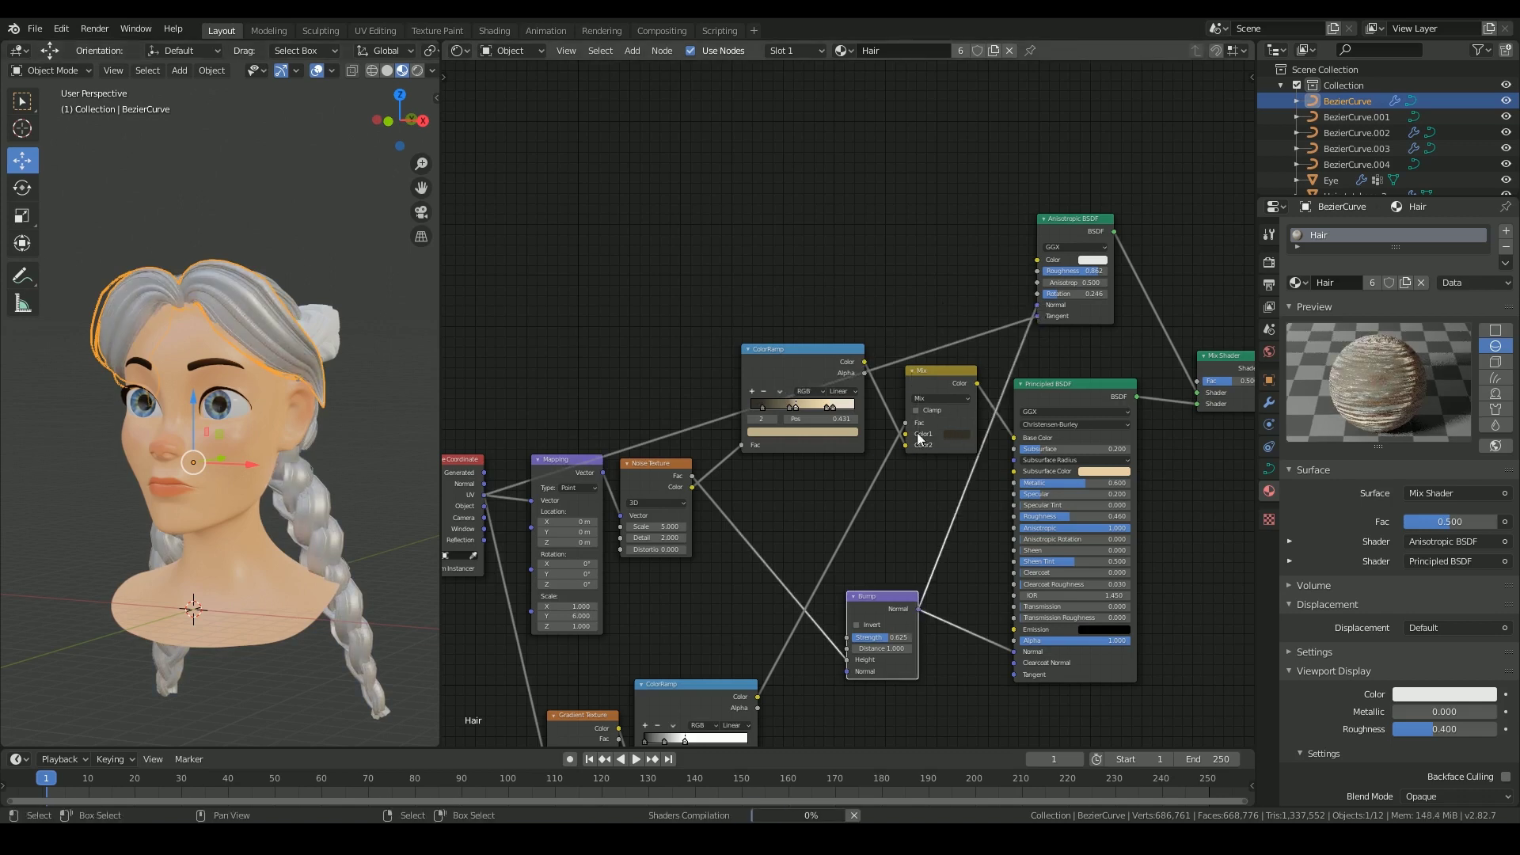
key("ctrl+s")
left_click_drag(976, 383, 1042, 255)
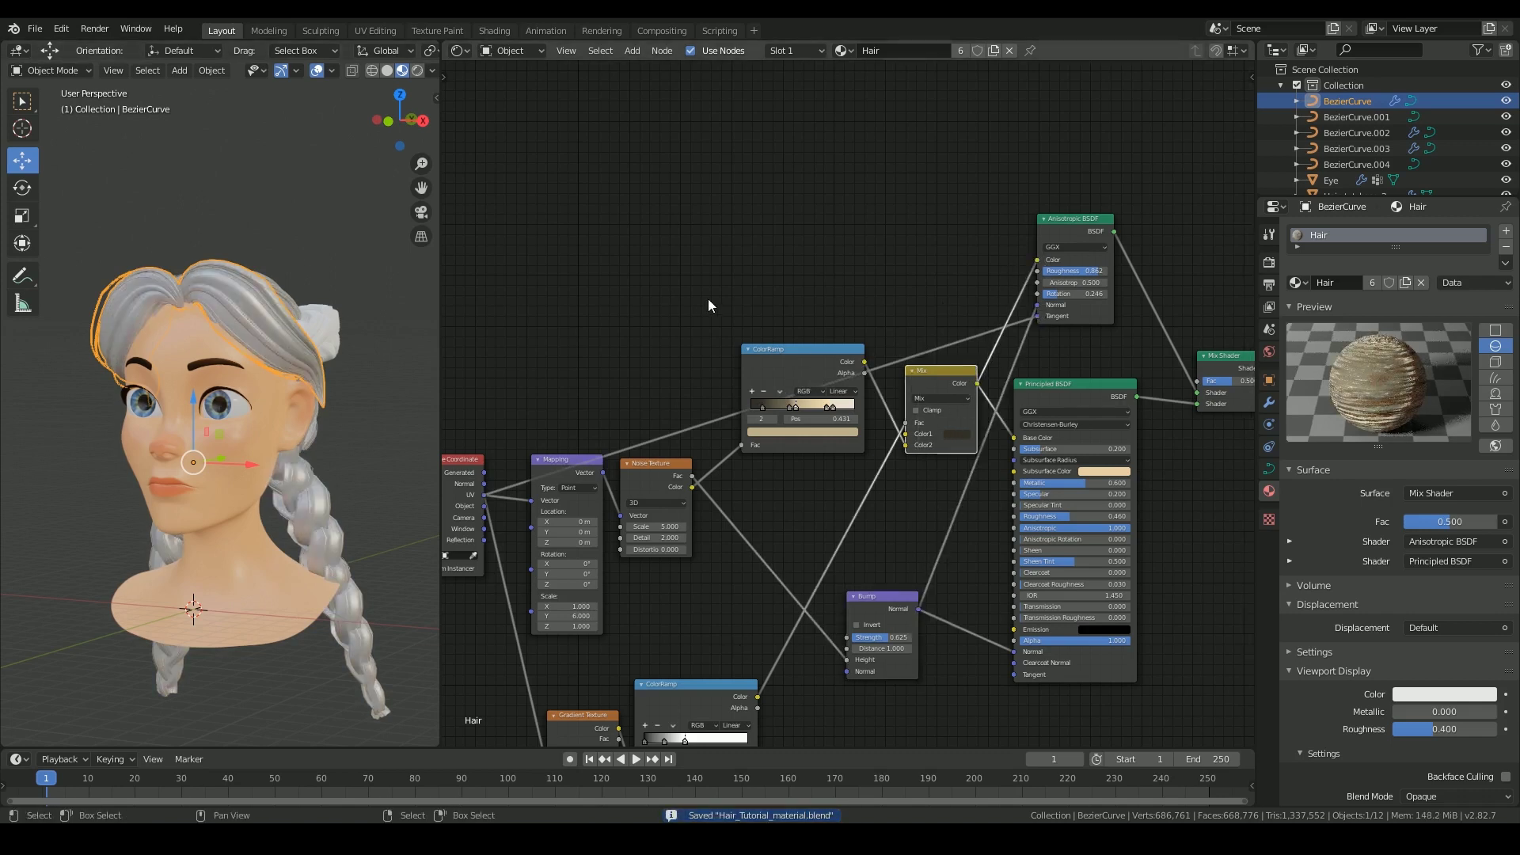
- Move the Mix node and the blond ColorRamp up beside the Anisotropic BSDF, check the whole node tree, and save
left_click_drag(947, 377, 947, 248)
left_click_drag(799, 353, 775, 250)
middle_click_drag(340, 467, 258, 486)
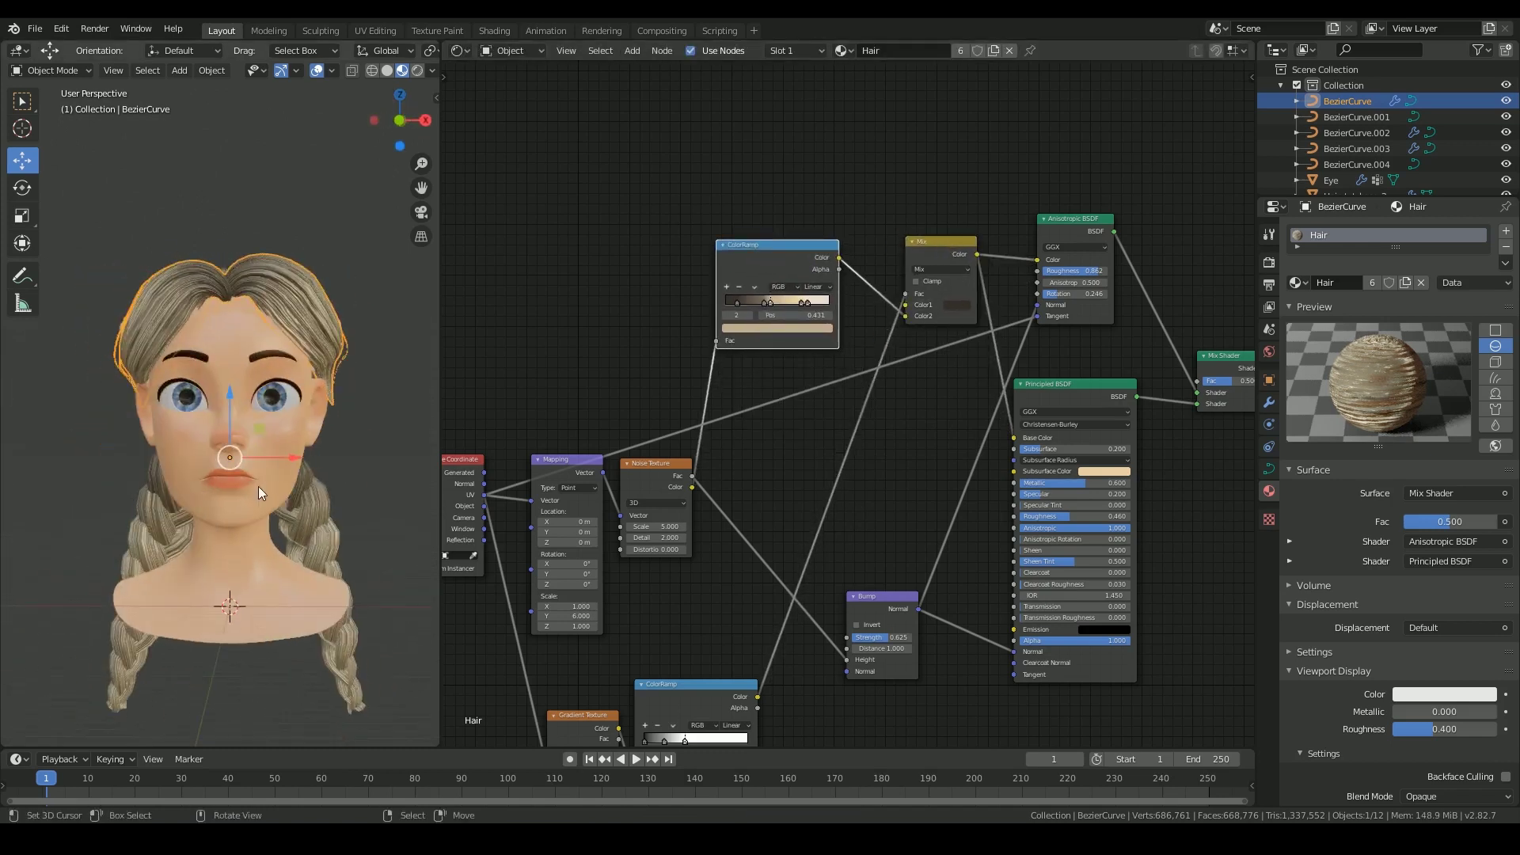
scroll(968, 451, "down", 2)
middle_click_drag(879, 528, 883, 476)
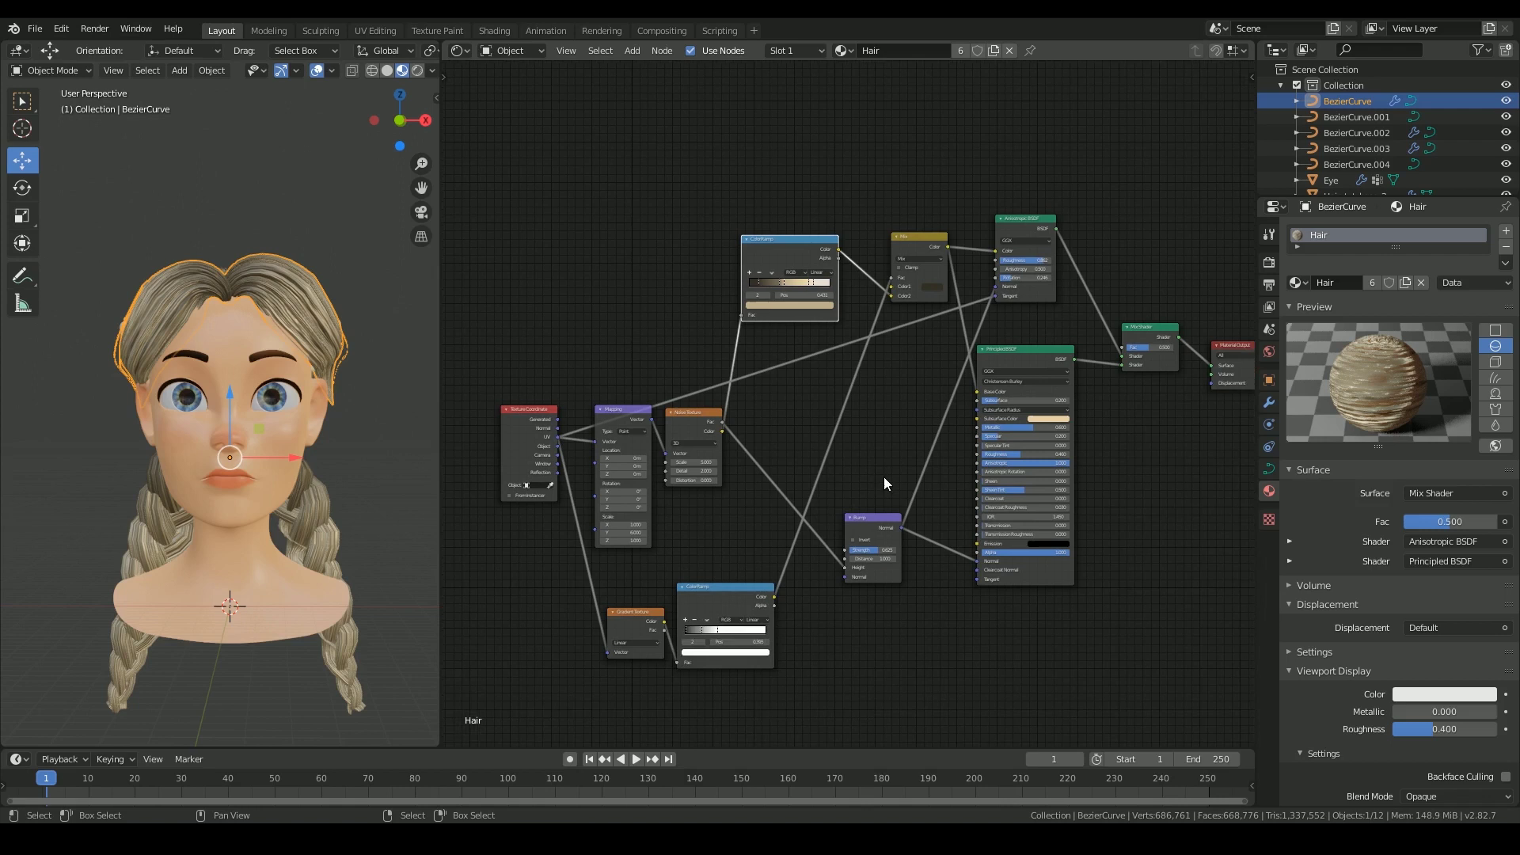
key("ctrl+s")
- Preview the hair in rendered shading with the Studio collection shown, examine it from around the head, and return to material preview with Studio hidden
left_click(417, 69)
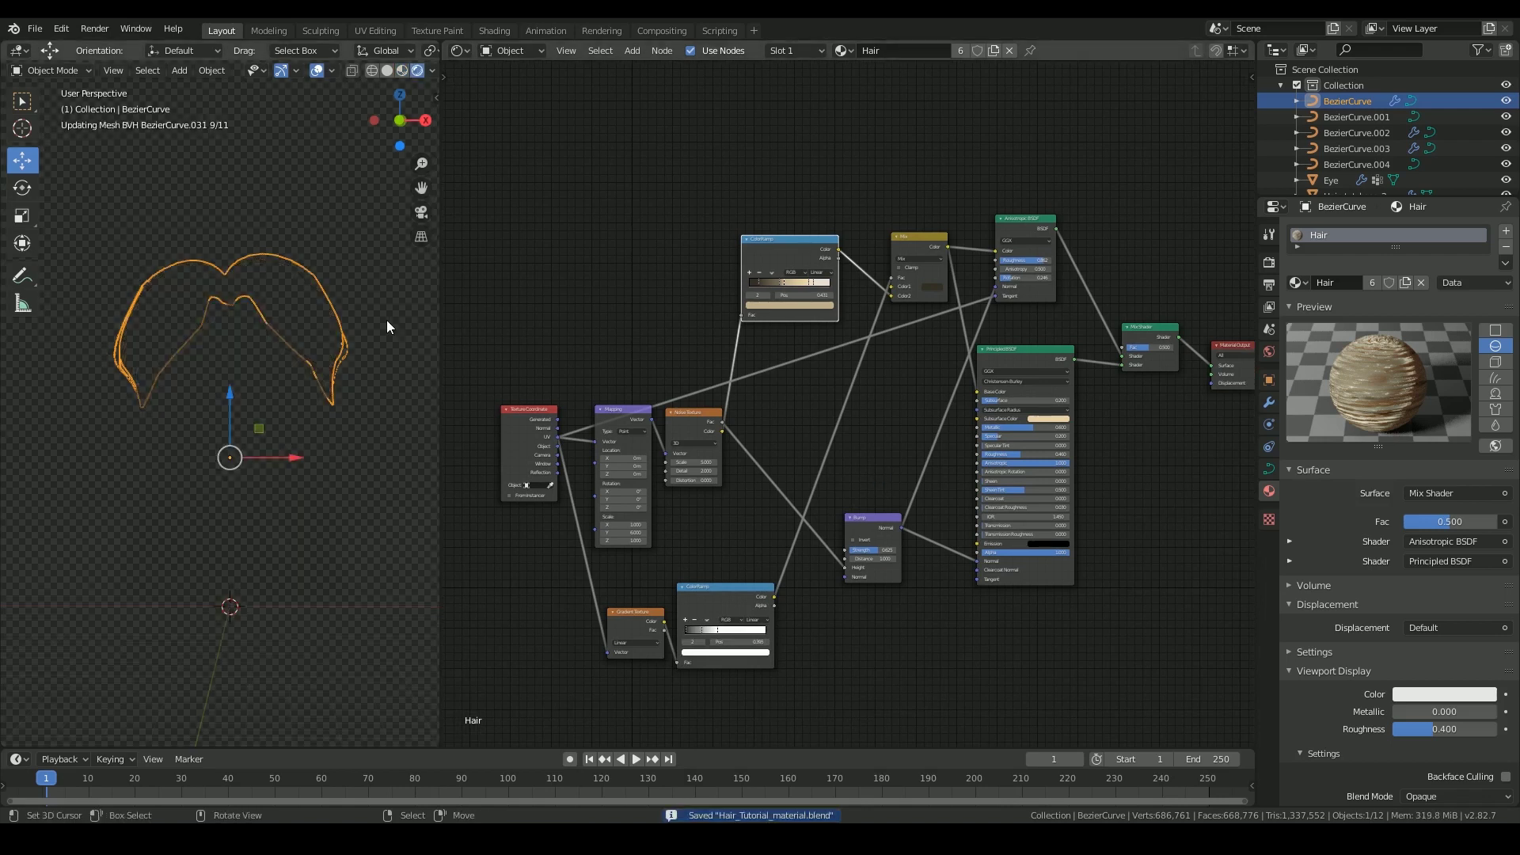
left_click(386, 320)
middle_click_drag(393, 420, 179, 415)
scroll(1488, 136, "down", 4)
left_click(1505, 164)
scroll(238, 490, "up", 4)
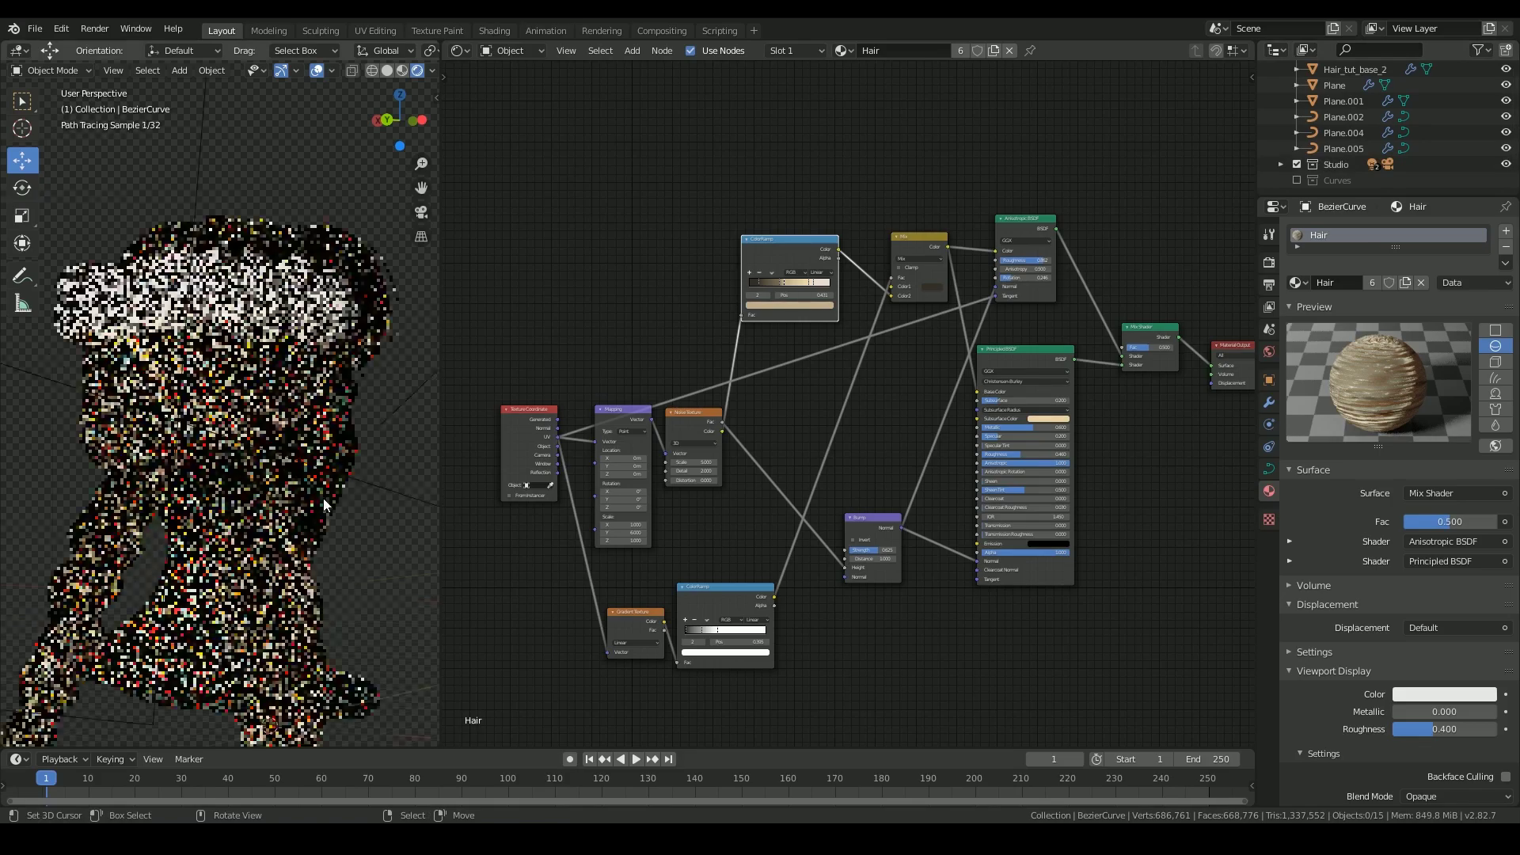
middle_click_drag(369, 427, 102, 436)
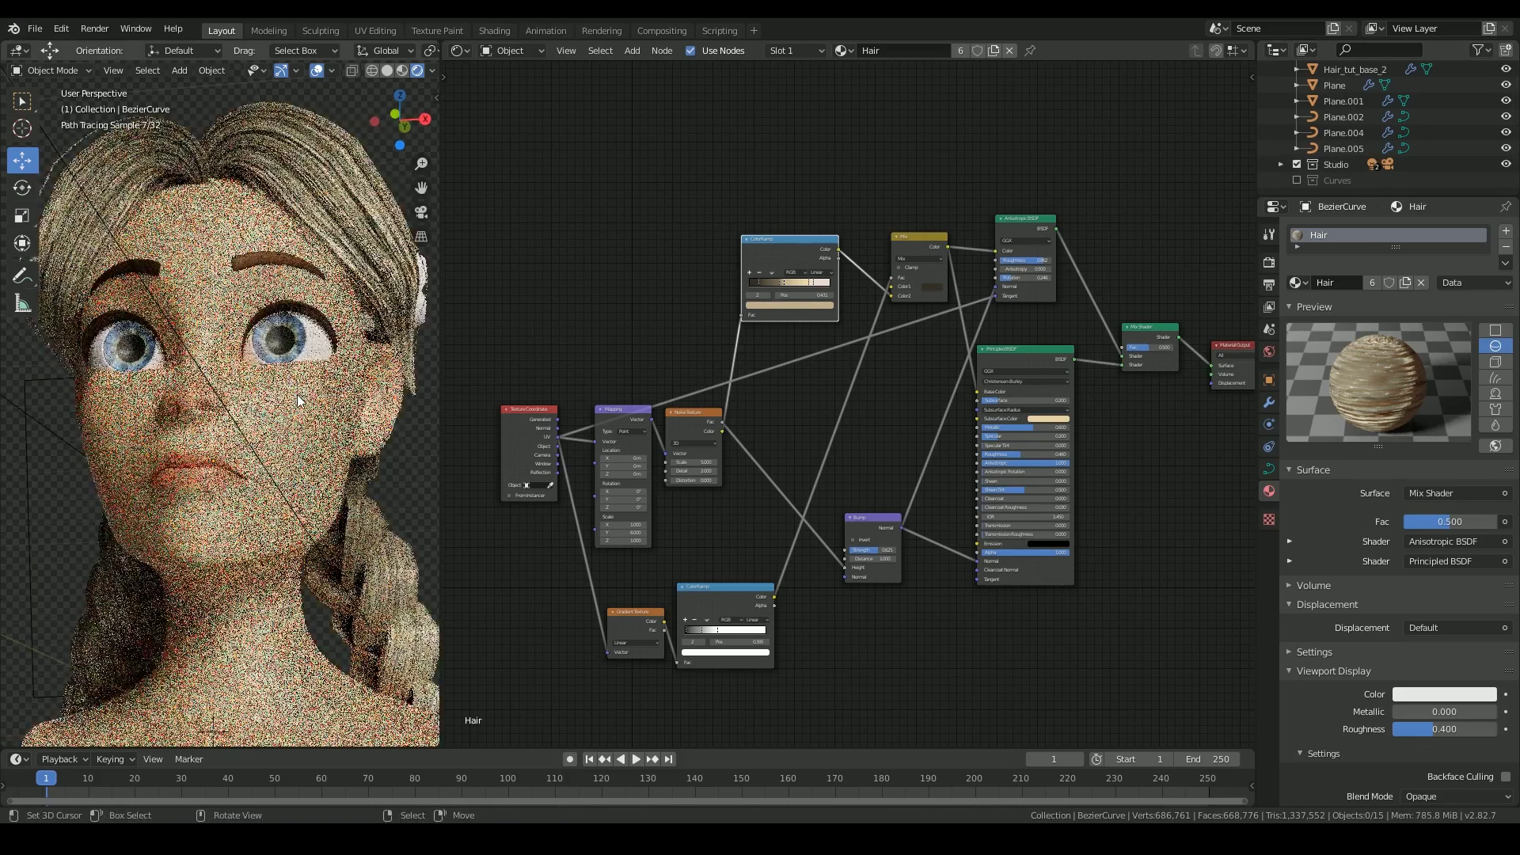
scroll(350, 383, "down", 2)
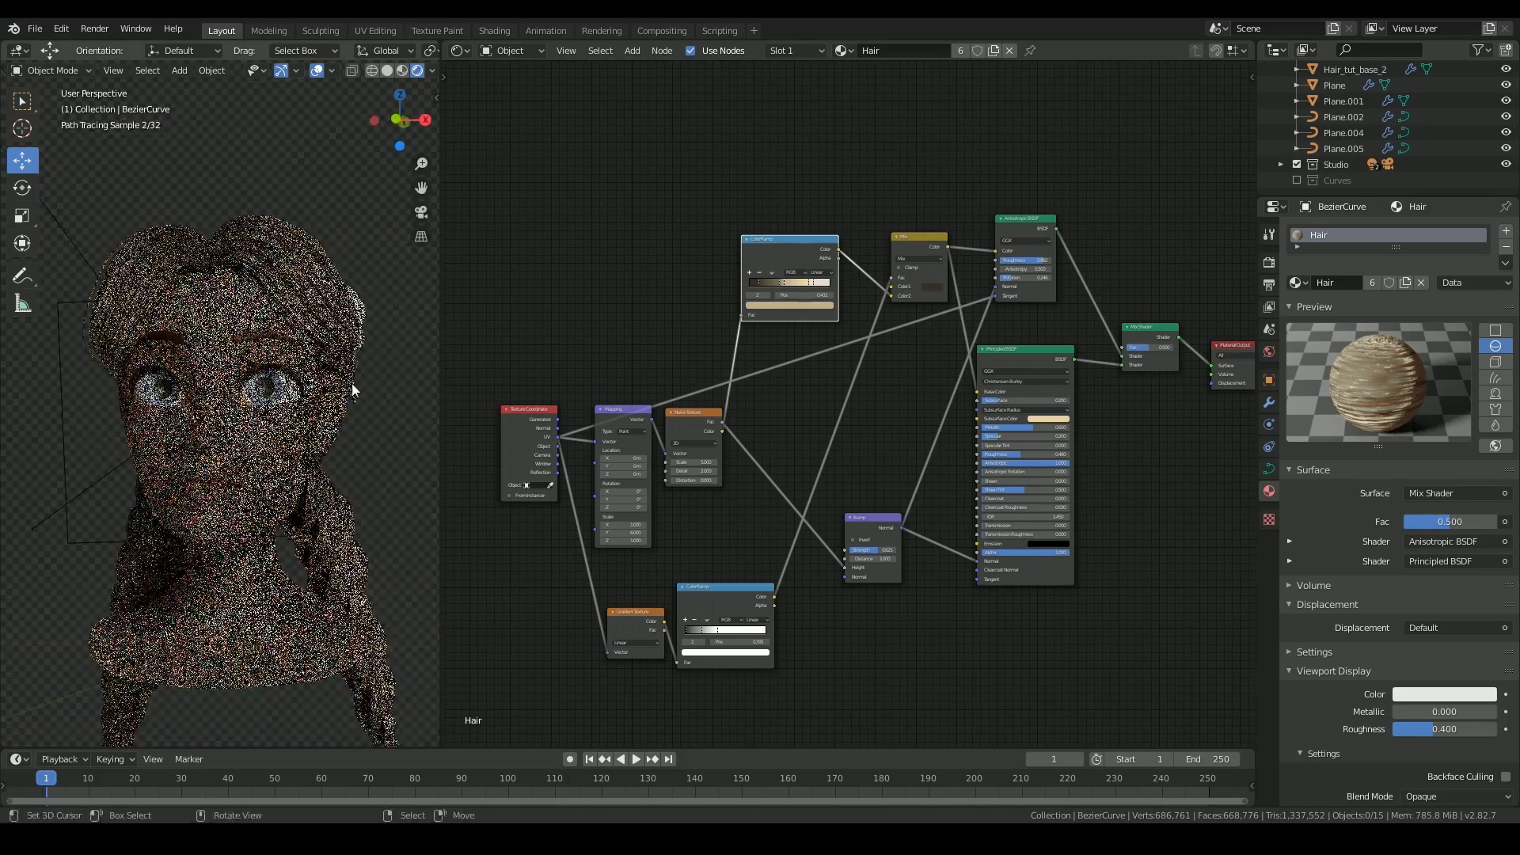
left_click(402, 70)
left_click(1505, 163)
- Copy all nodes of the Hair material and replace the node tree of the crown braid's Braids material with them
scroll(932, 457, "down", 2)
key("a")
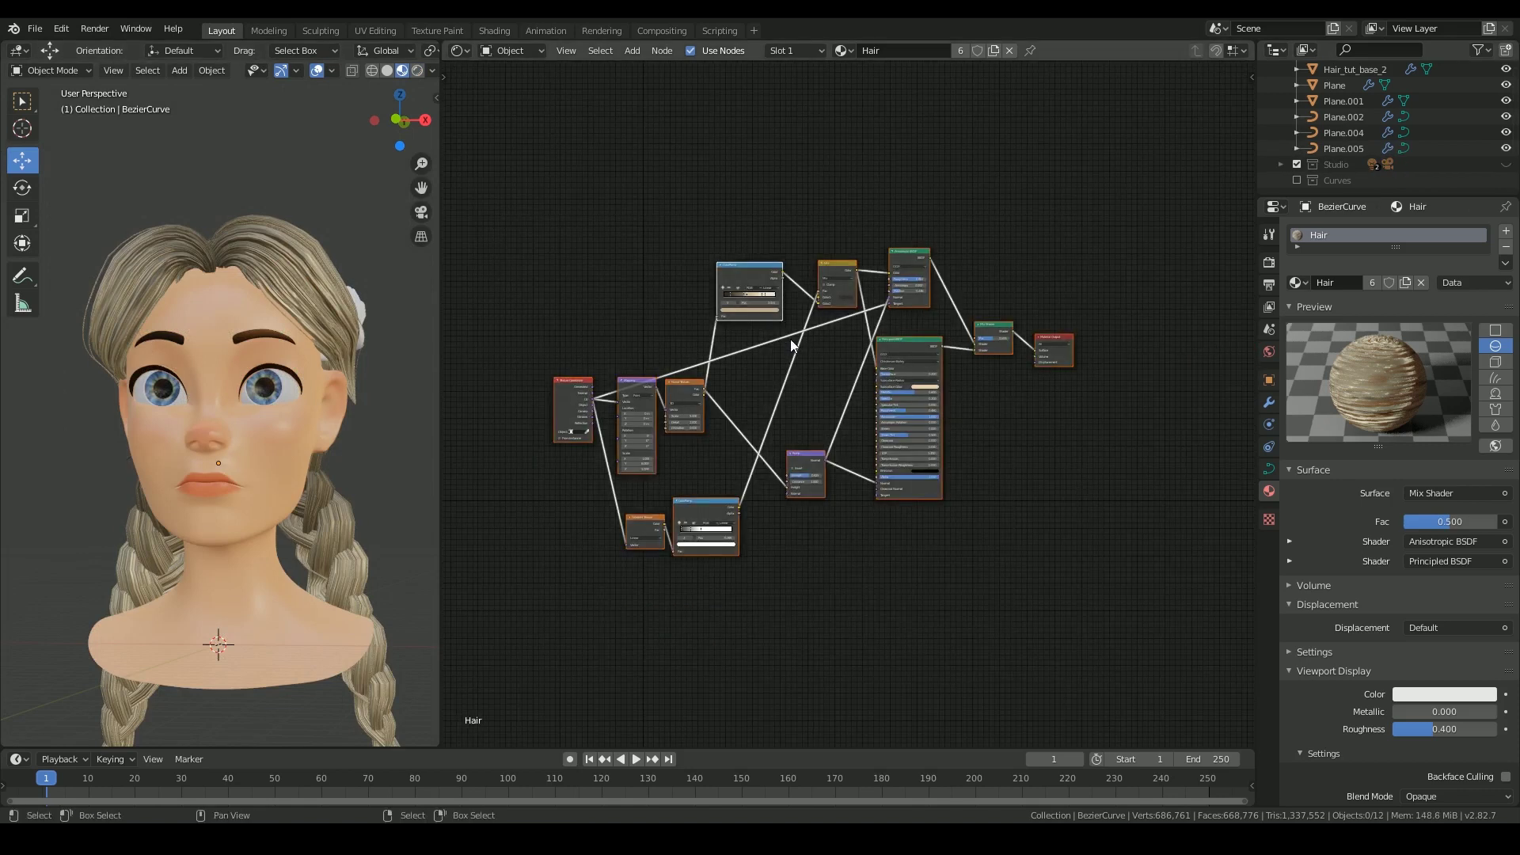
key("ctrl+c")
middle_click_drag(817, 386, 815, 368)
middle_click_drag(420, 406, 263, 410)
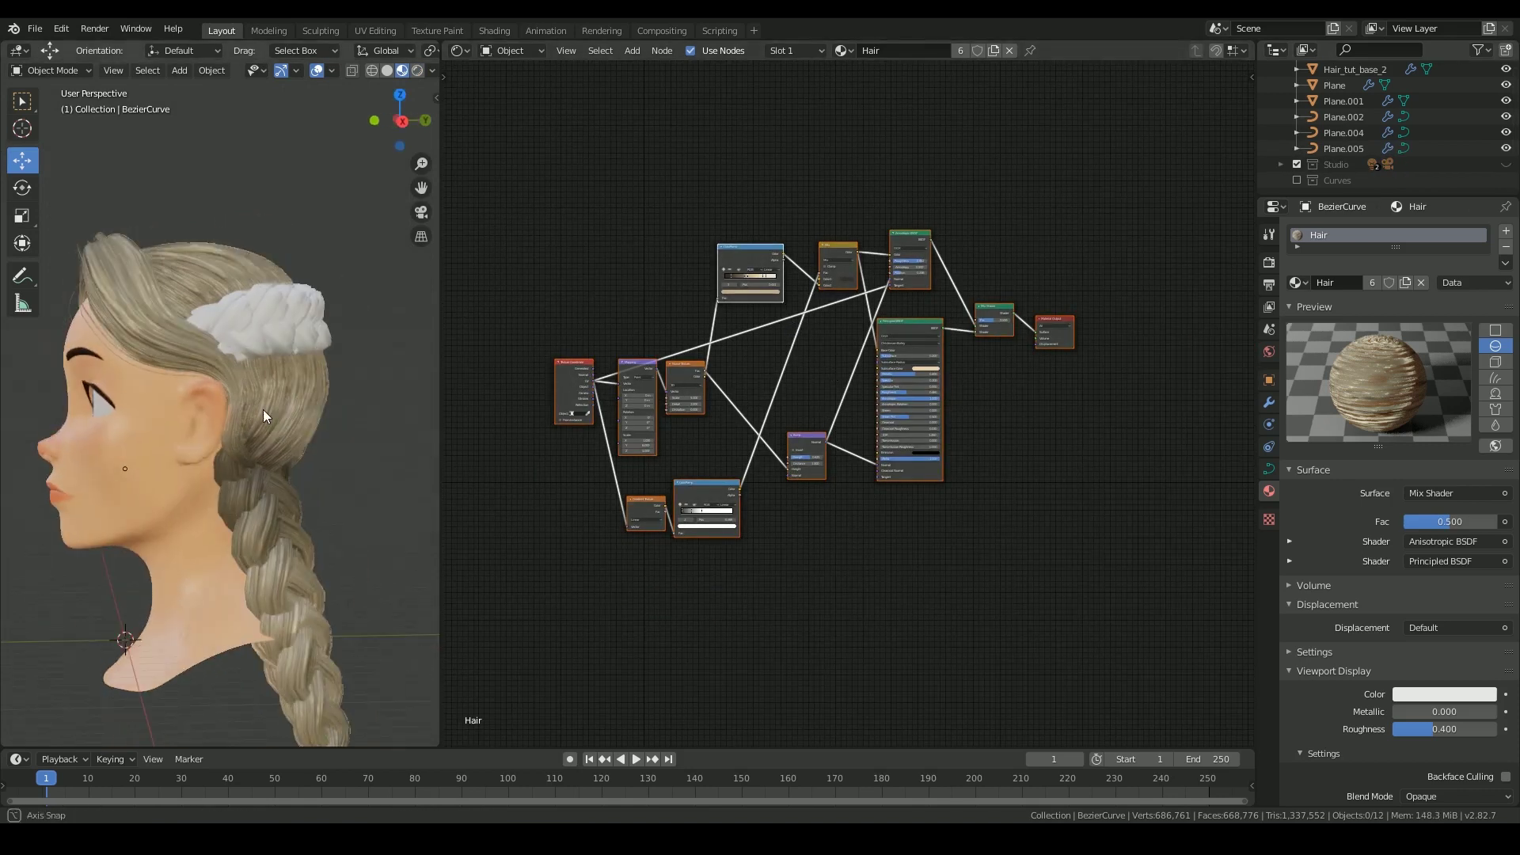
left_click(276, 333)
key("x")
key("ctrl+v")
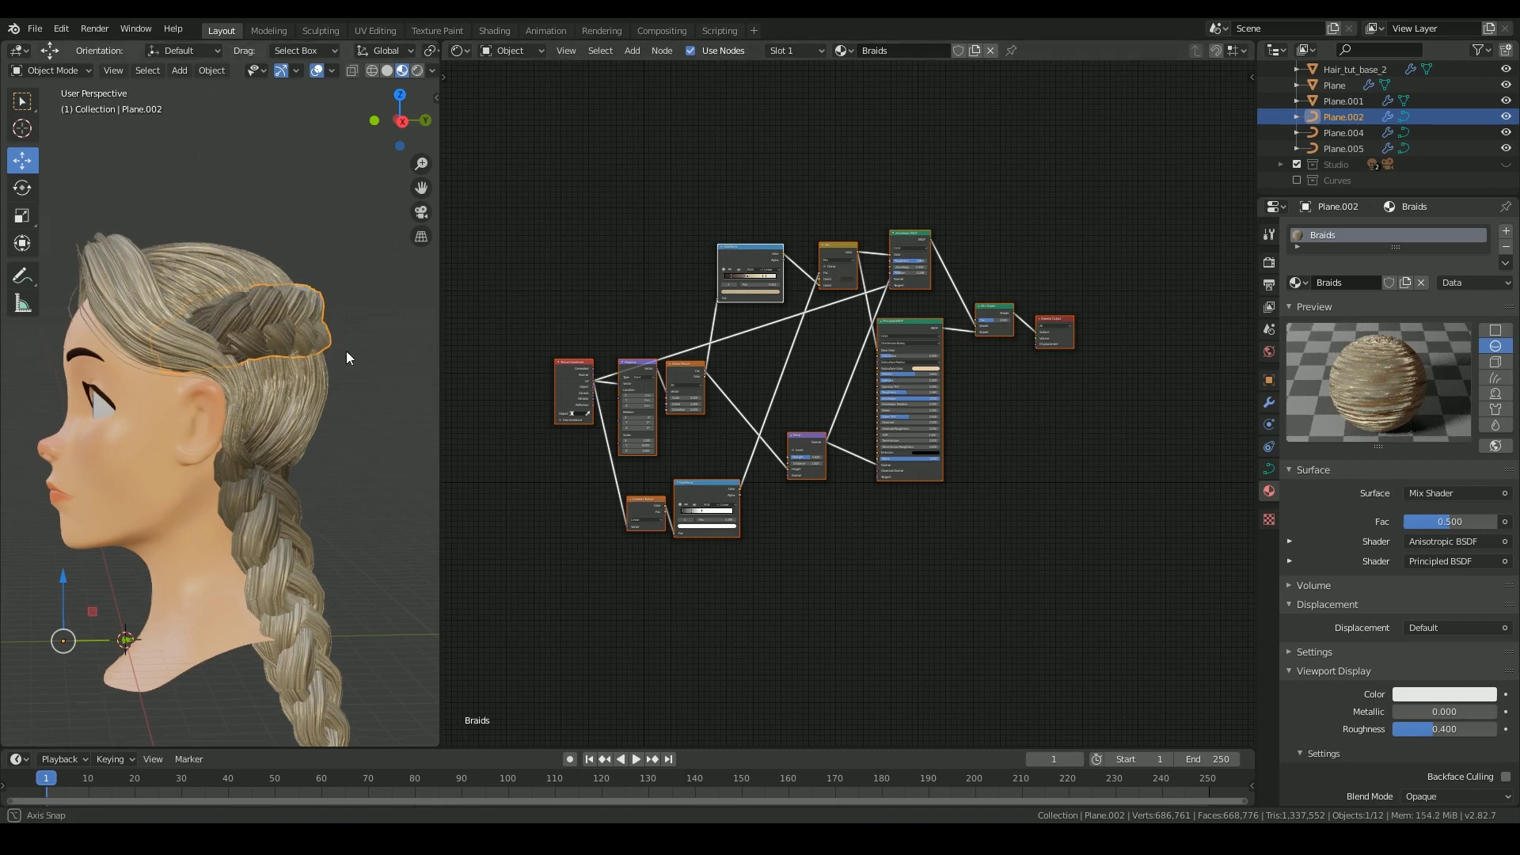
middle_click_drag(346, 355, 306, 343)
scroll(970, 259, "up", 4)
scroll(969, 258, "up", 1)
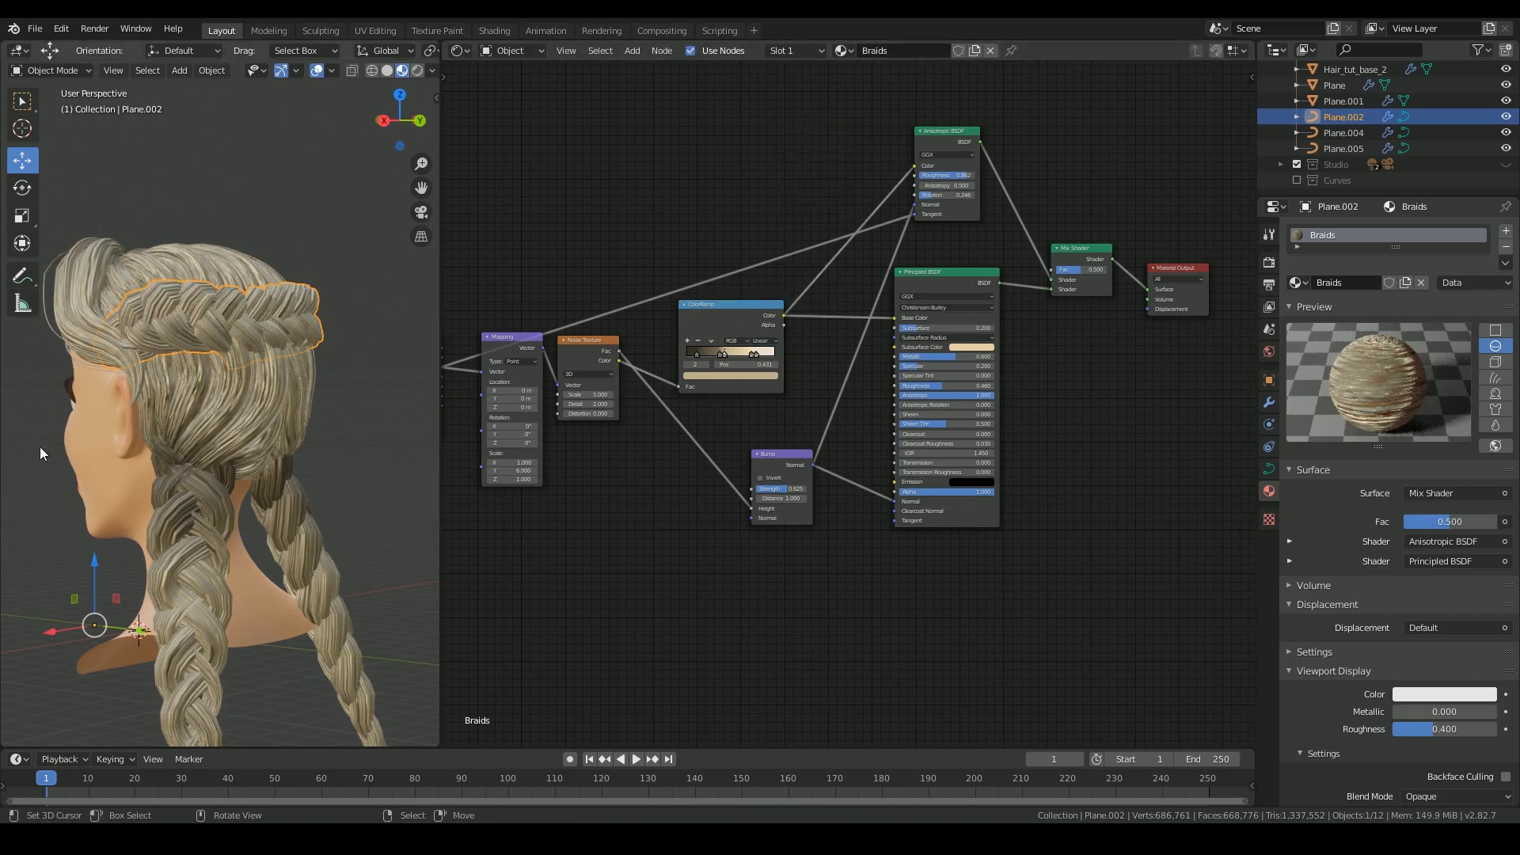
- Edit the curve of the front hair piece and reposition its control points near the hairline
middle_click_drag(39, 447, 363, 444)
key("alt+a")
middle_click_drag(125, 386, 173, 207)
scroll(131, 407, "up", 4)
right_click(195, 365)
scroll(285, 367, "up", 3)
key("Tab")
key("g")
left_click(170, 340)
key("g")
left_click(214, 348)
- Move further control points along the side of the front hair, including the end point behind the ear, and finish editing
key("g")
key("g")
left_click(178, 222)
right_click(260, 336)
key("g")
middle_click_drag(190, 317, 198, 261)
key("g")
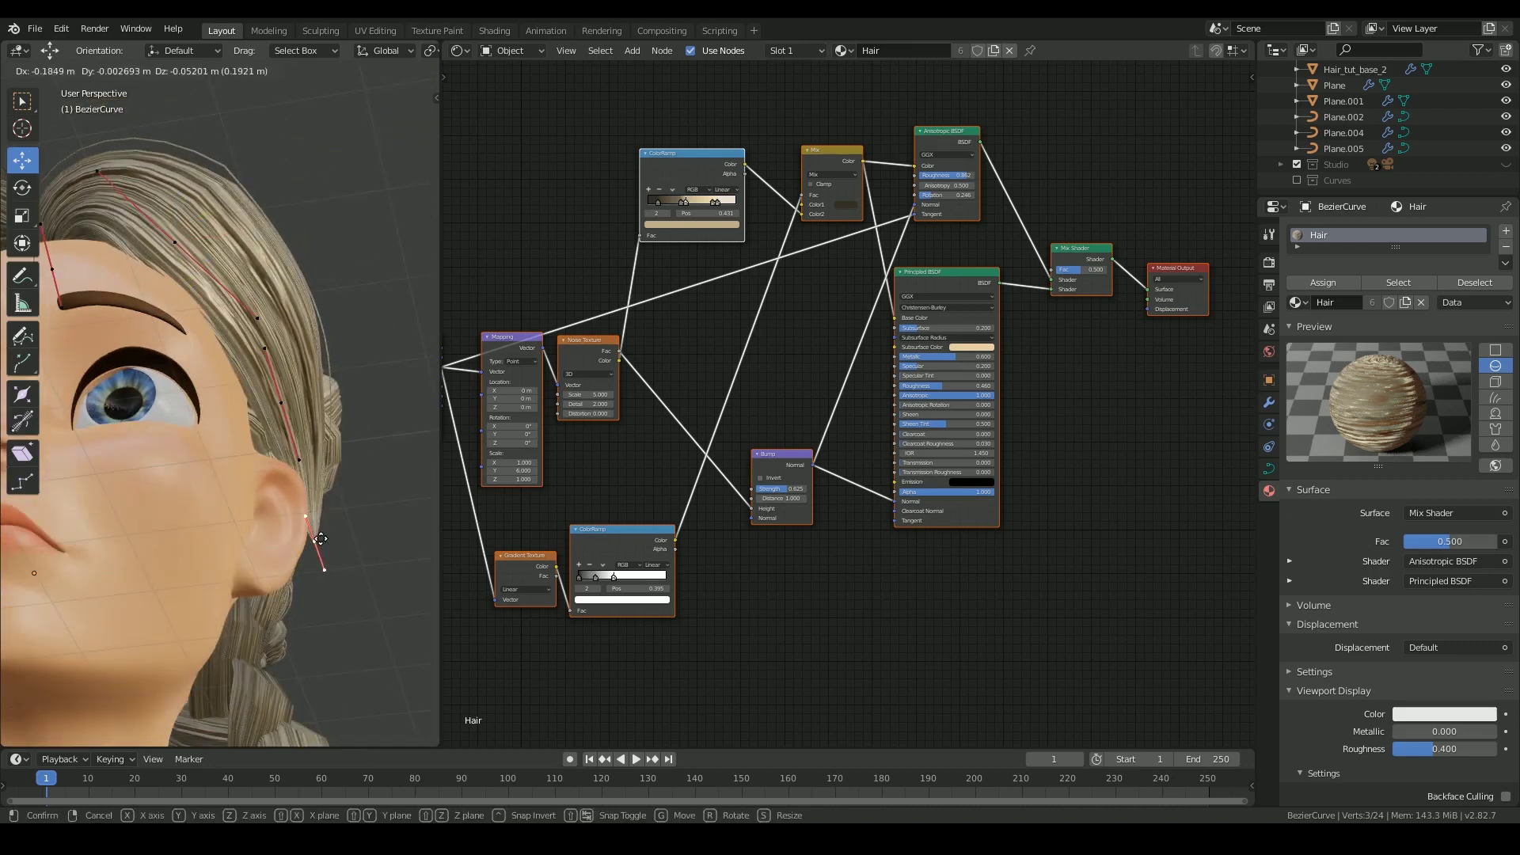
left_click(321, 538)
key("Tab")
- Edit the curve of the crown braid, shift one of its control points, and deselect everything
right_click(338, 427)
middle_click_drag(321, 538, 301, 396)
key("Tab")
left_click(338, 50)
key("g")
key("Tab")
key("alt+a")
- Save the file, show the Studio collection, and check the full head with its hair in rendered shading
scroll(333, 420, "down", 3)
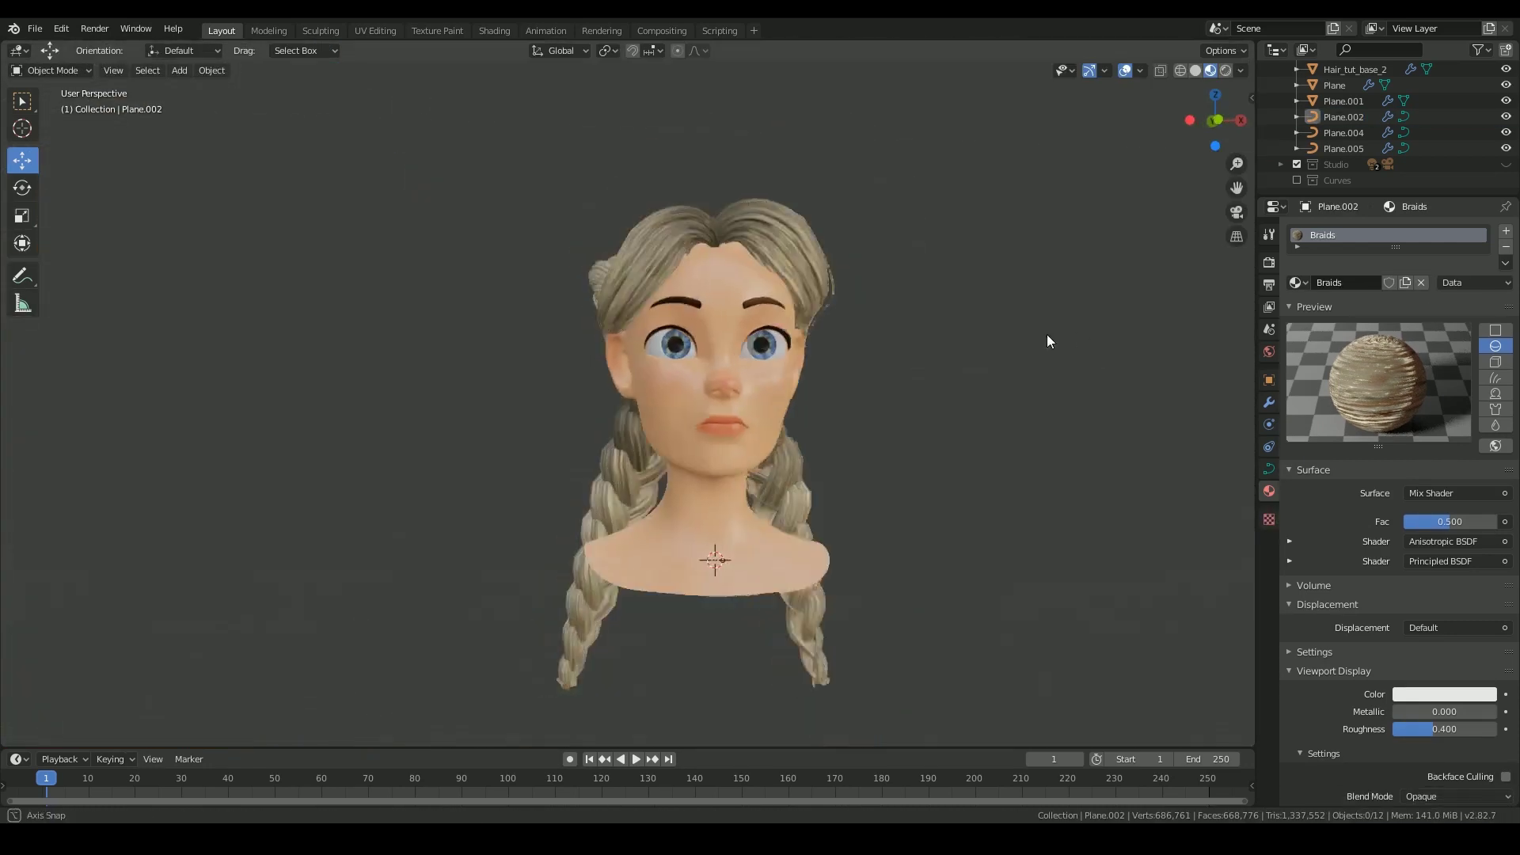
key("ctrl+s")
mouse_move(1047, 335)
middle_mouse_down()
mouse_move(815, 344)
mouse_move(1036, 360)
mouse_move(1512, 177)
middle_mouse_up()
left_click(1226, 71)
middle_click_drag(871, 416, 818, 410)
- Return to material preview and inspect the Subdivision modifier settings of the front and back hair curves
key("z")
left_click(863, 308)
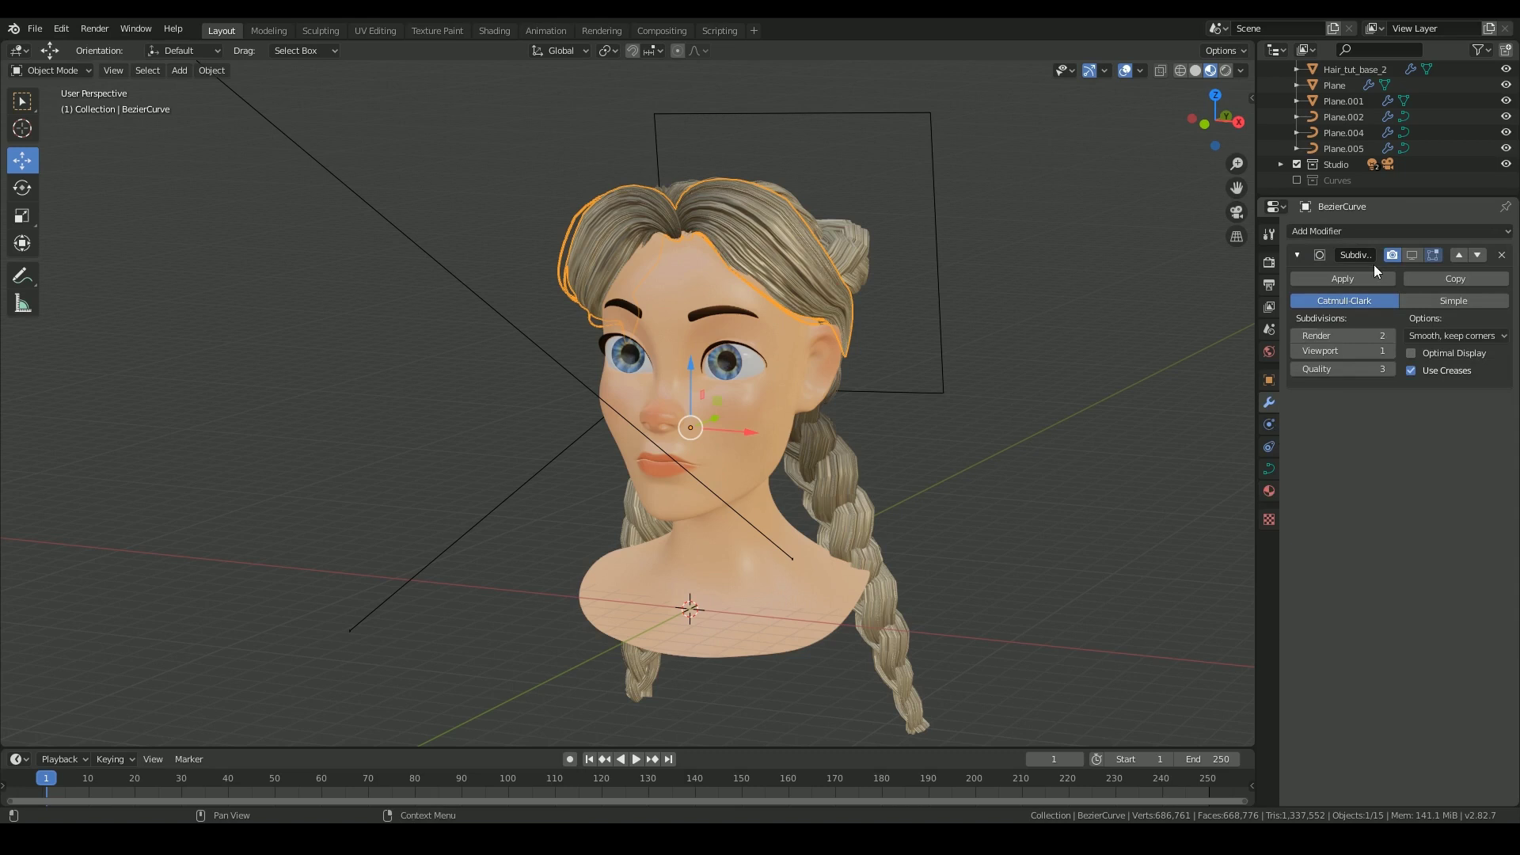
middle_click_drag(864, 308, 893, 351)
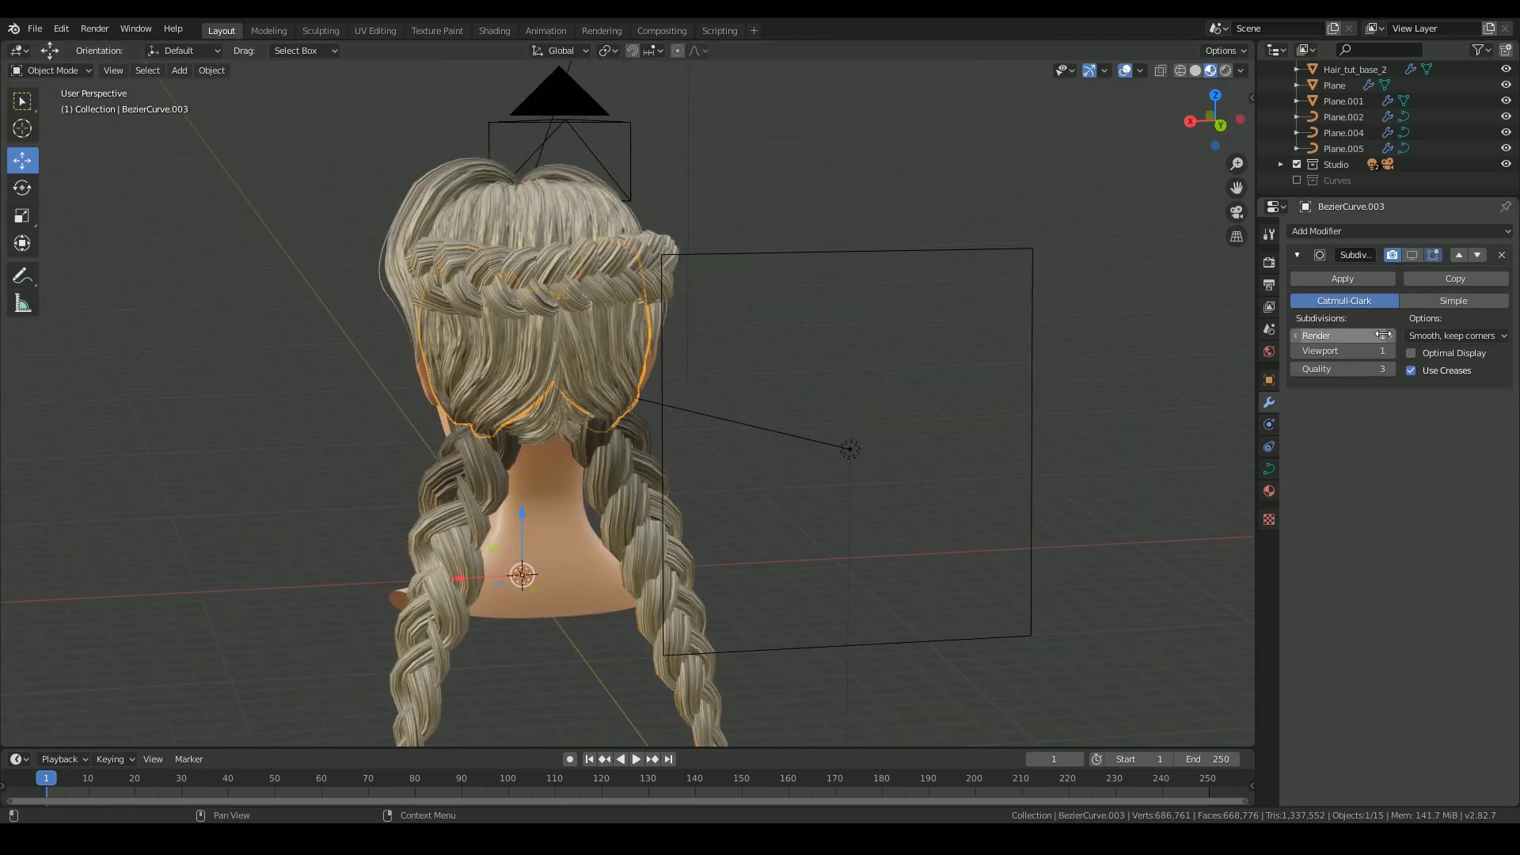